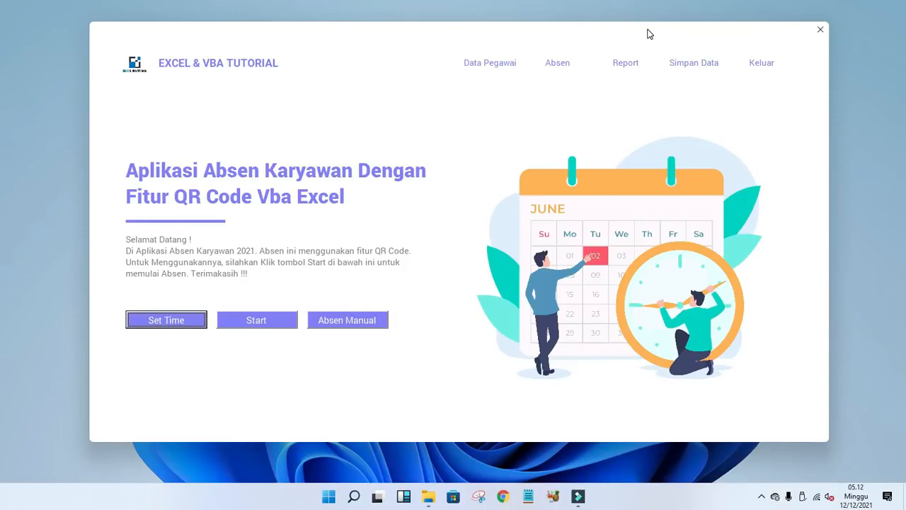
- Set the working hours to Jam Masuk 9:00 and Jam Pulang 16:00, and close the time settings form
mouse_move(636, 31)
left_mouse_down()
mouse_move(644, 22)
mouse_move(631, 19)
left_mouse_up()
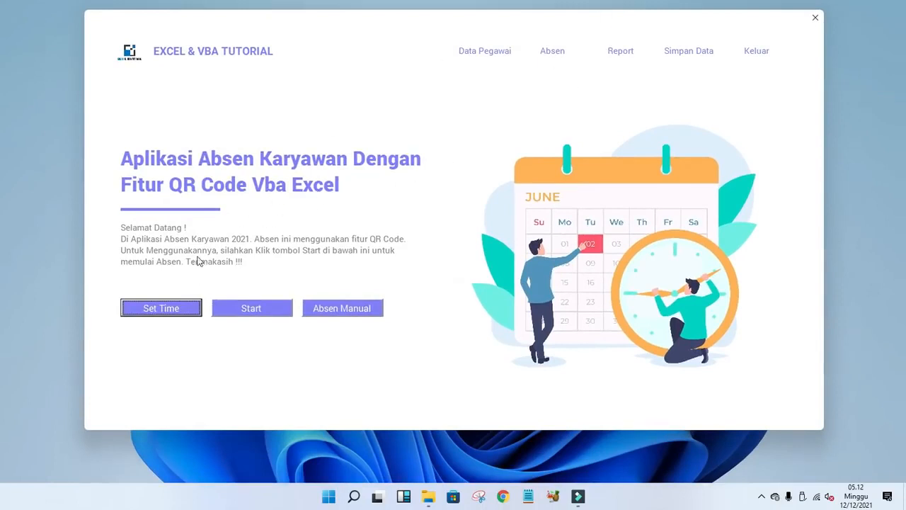
left_click(170, 313)
left_click_drag(428, 181, 476, 155)
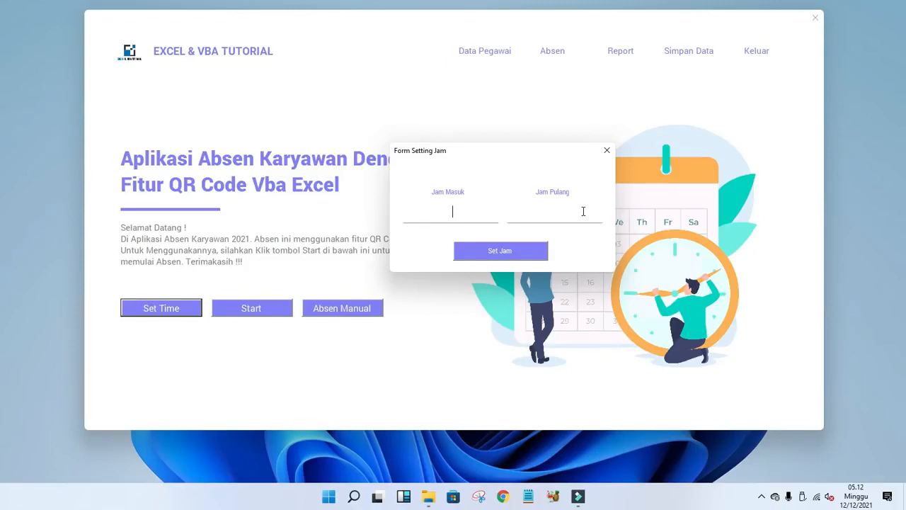
type("9:00")
left_click(573, 215)
type("16:00")
left_click(505, 252)
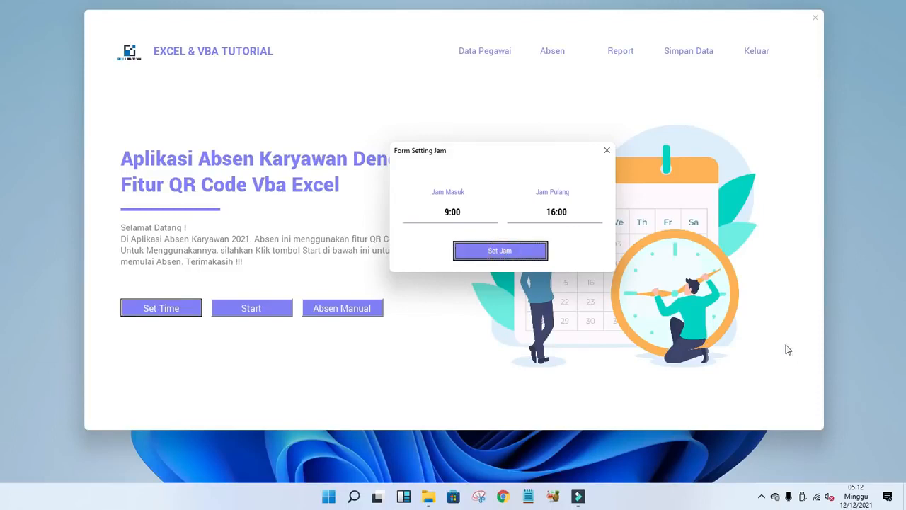
left_click(607, 150)
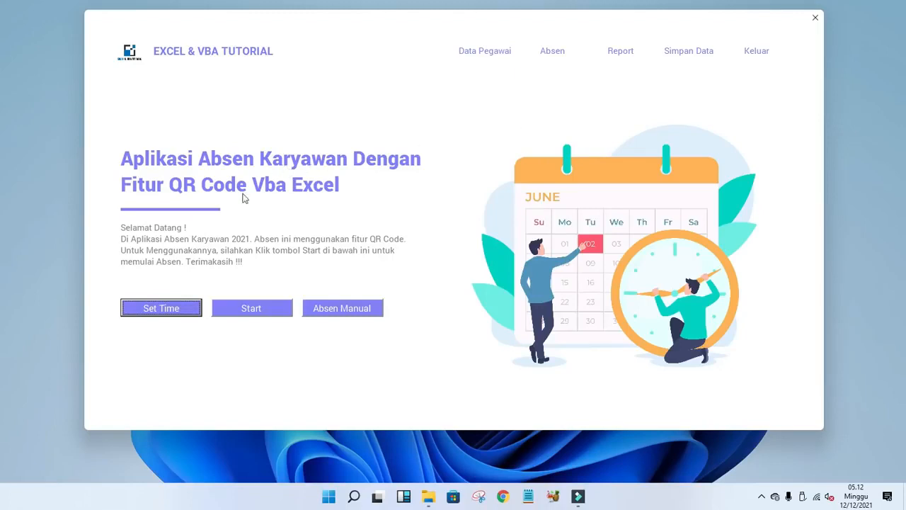
left_click(261, 311)
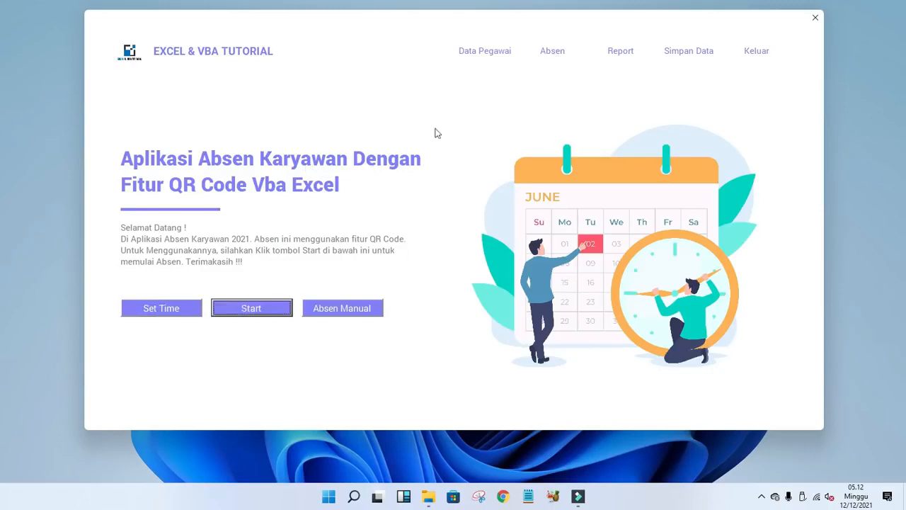
left_click(255, 312)
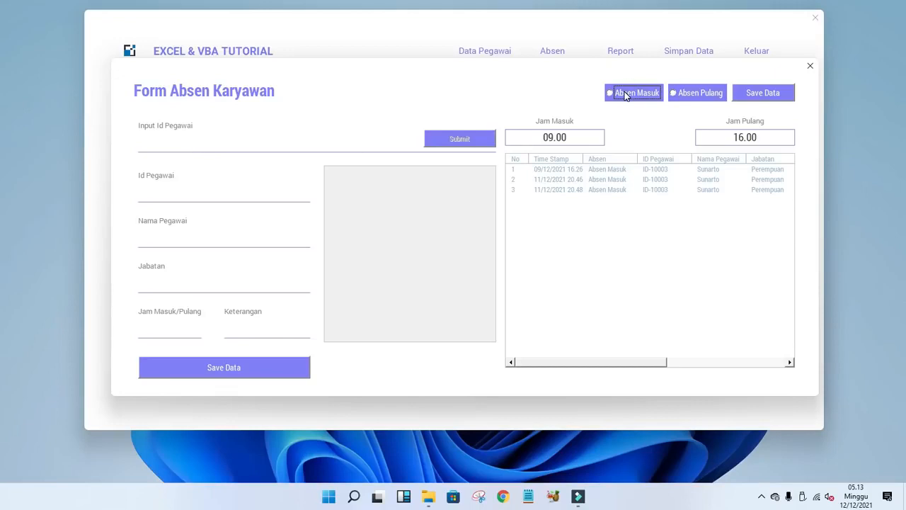
left_click_drag(610, 70, 605, 74)
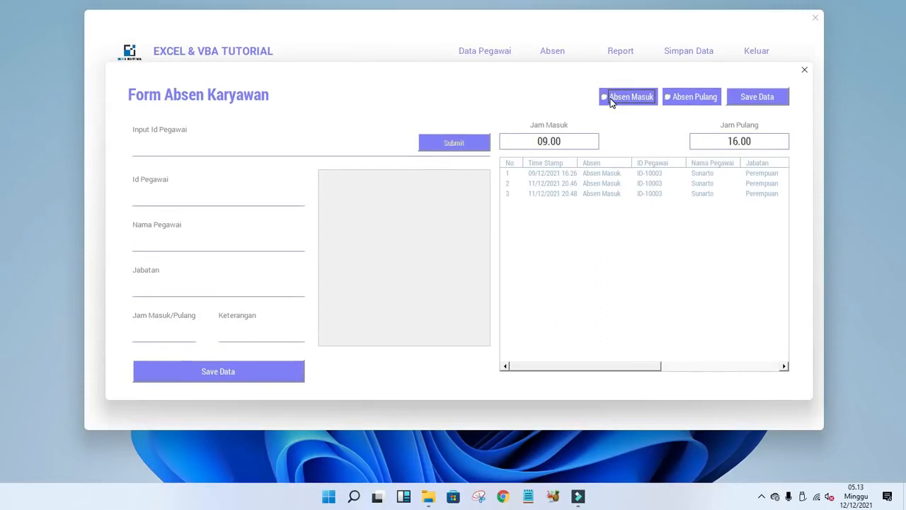
left_click(611, 101)
left_click(192, 148)
left_click(805, 69)
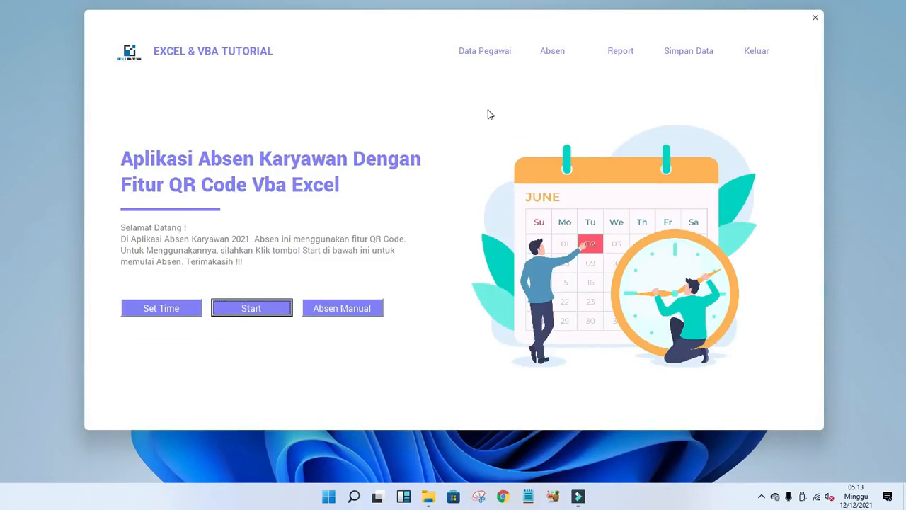
left_click(251, 309)
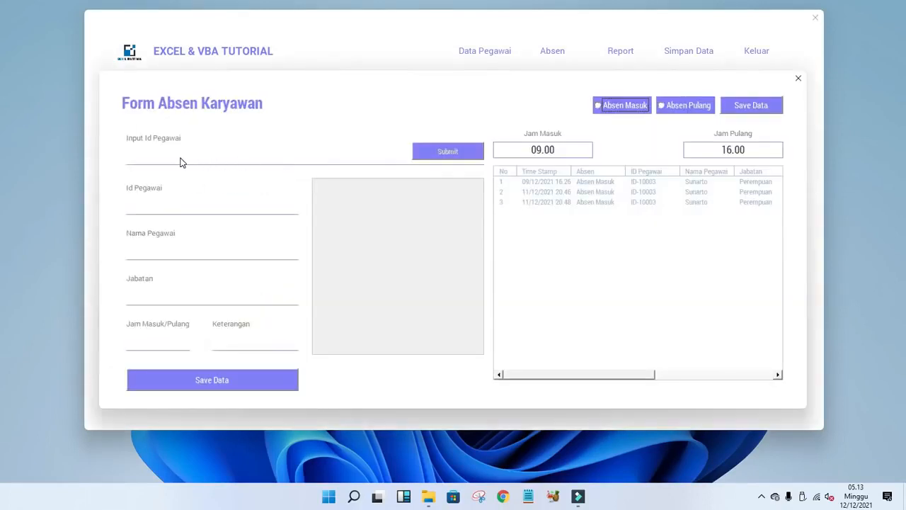
left_click(797, 77)
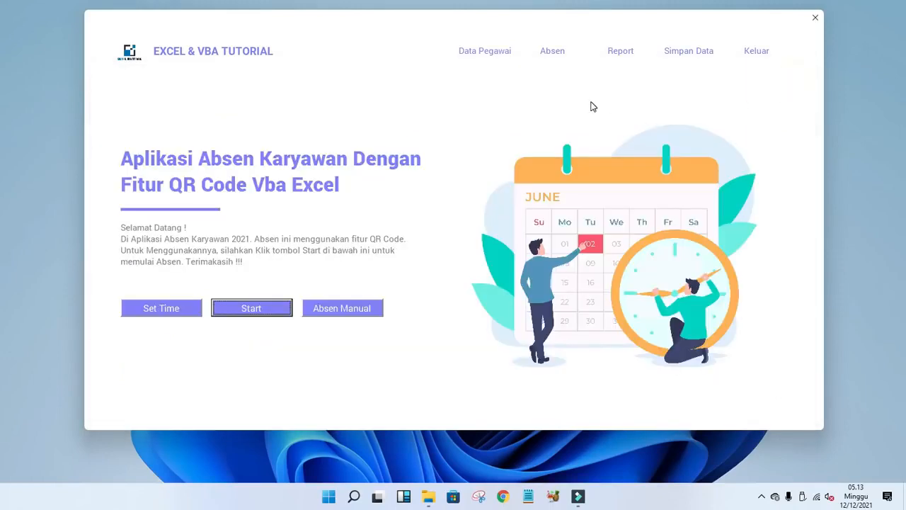
- Look up the fourth employee's ID in the employee data and save an Absen Masuk entry for that employee in the attendance form
left_click(494, 55)
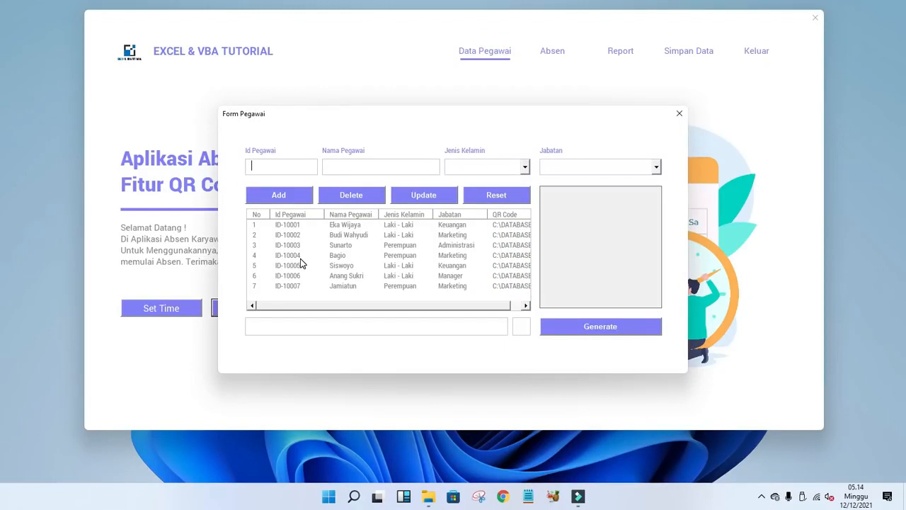
left_click(678, 113)
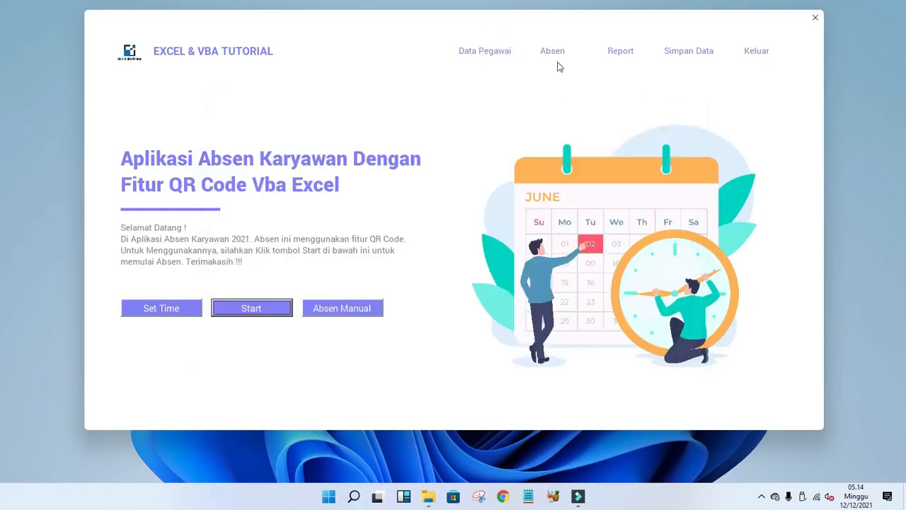
left_click(263, 313)
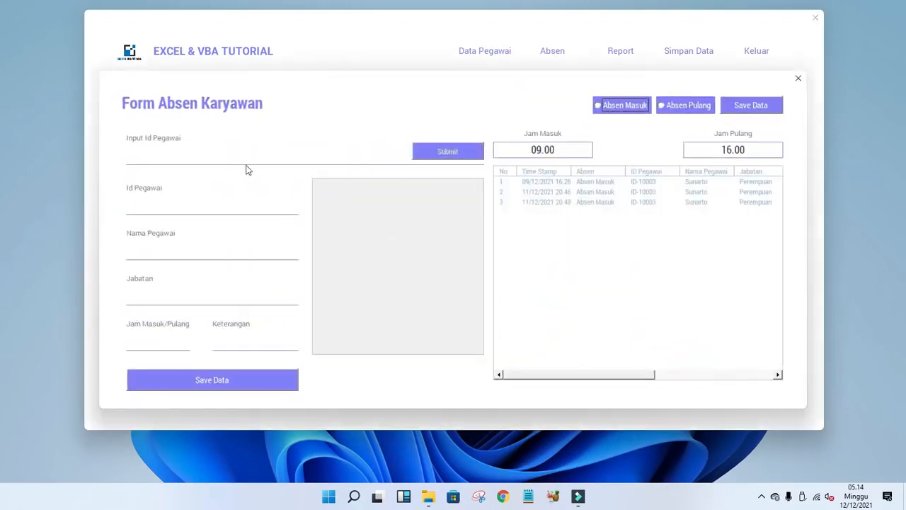
left_click(630, 106)
left_click(207, 160)
type("ID-10004")
left_click(446, 152)
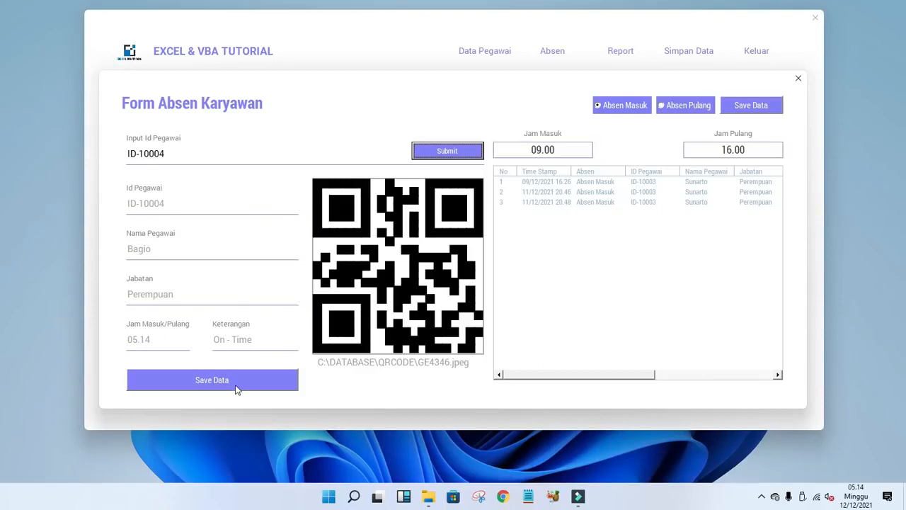
left_click(216, 383)
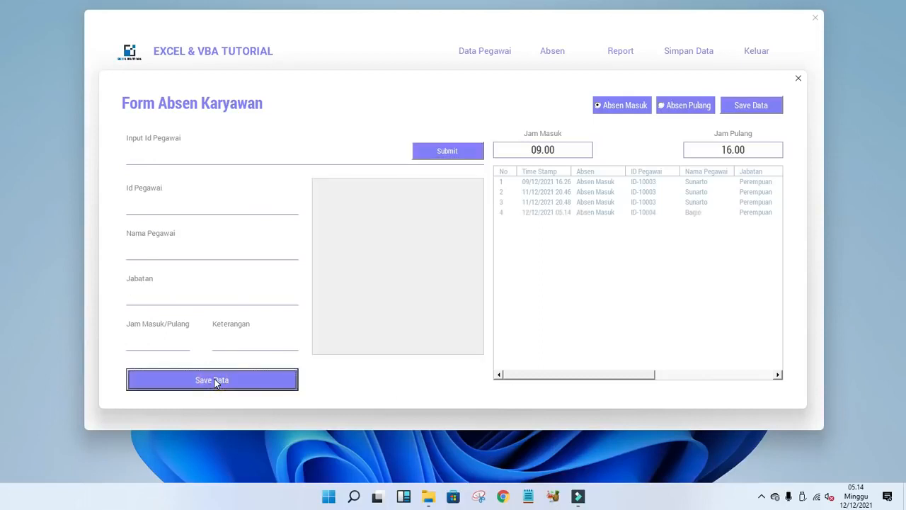
- Check the columns of the newly saved attendance row, and save an Absen Masuk entry for the second employee using the employee ID
mouse_move(611, 376)
left_mouse_down()
mouse_move(682, 376)
mouse_move(607, 383)
left_mouse_up()
left_click(576, 212)
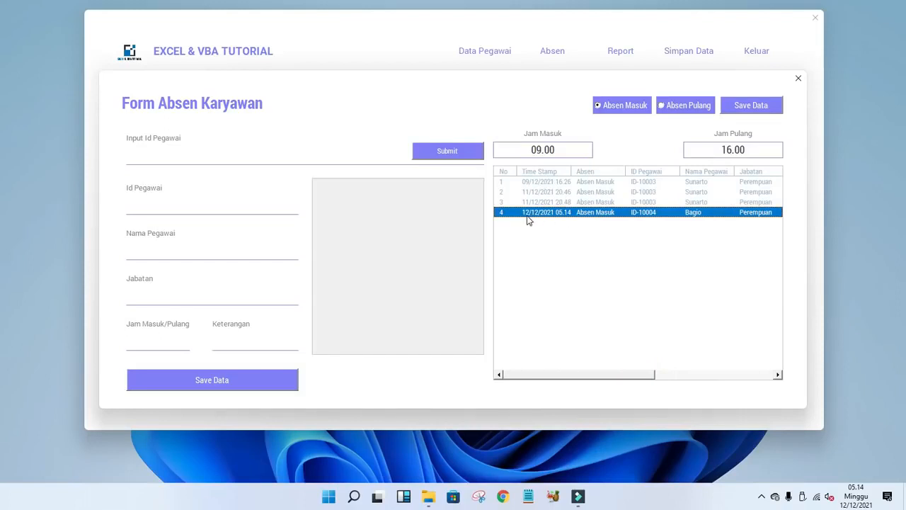
left_click_drag(644, 377, 762, 386)
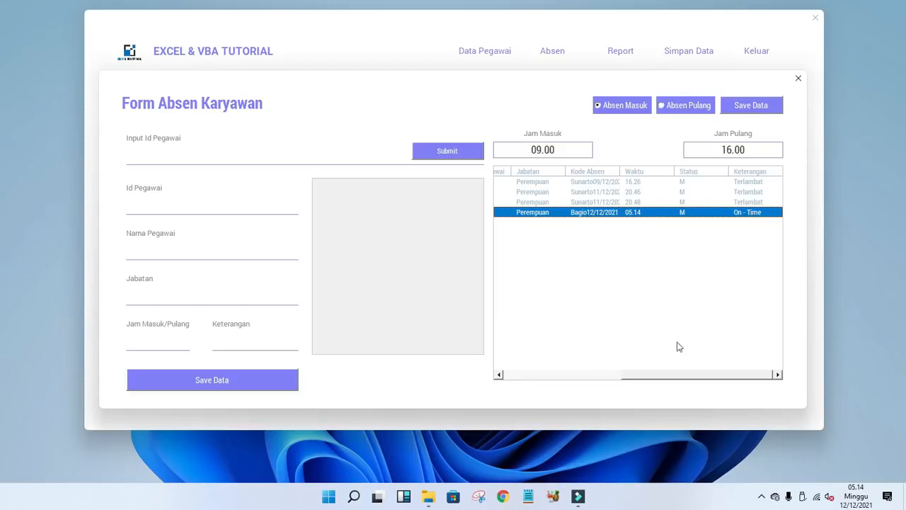
left_click_drag(650, 375, 524, 383)
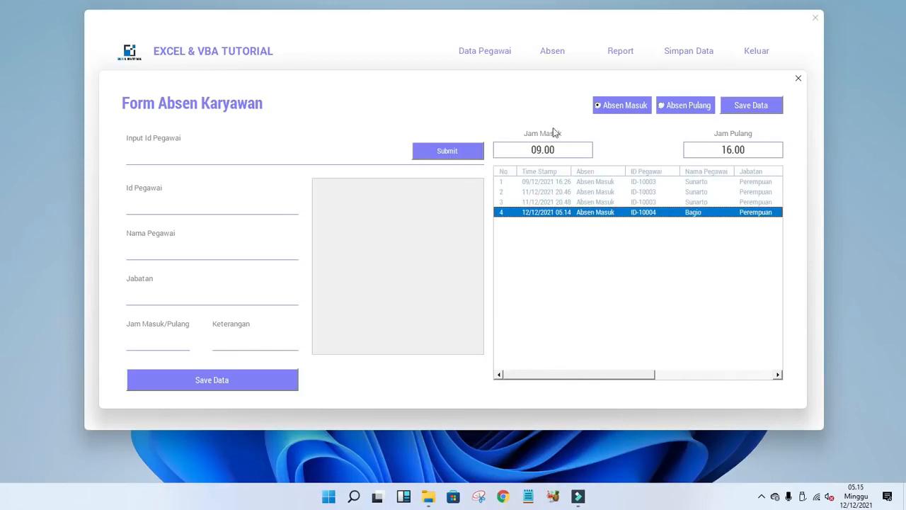
left_click(222, 157)
type("ID-10002")
left_click(437, 151)
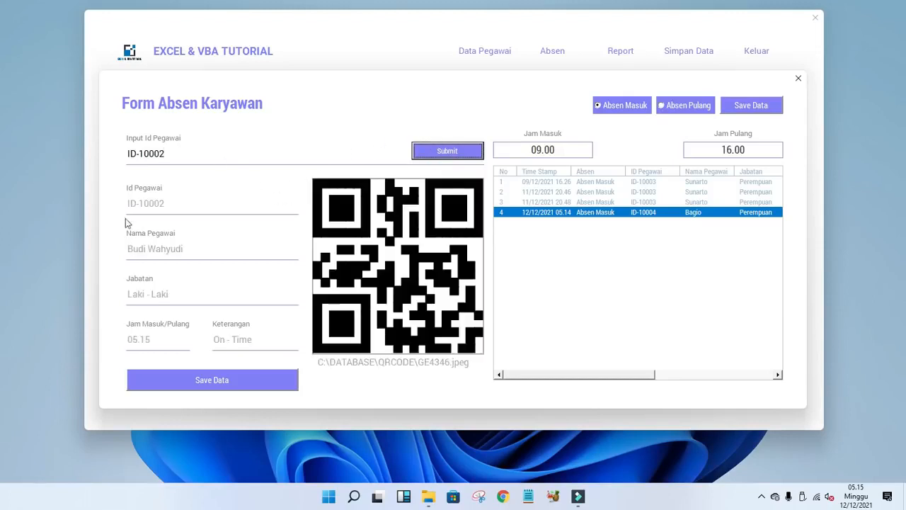
left_click(225, 384)
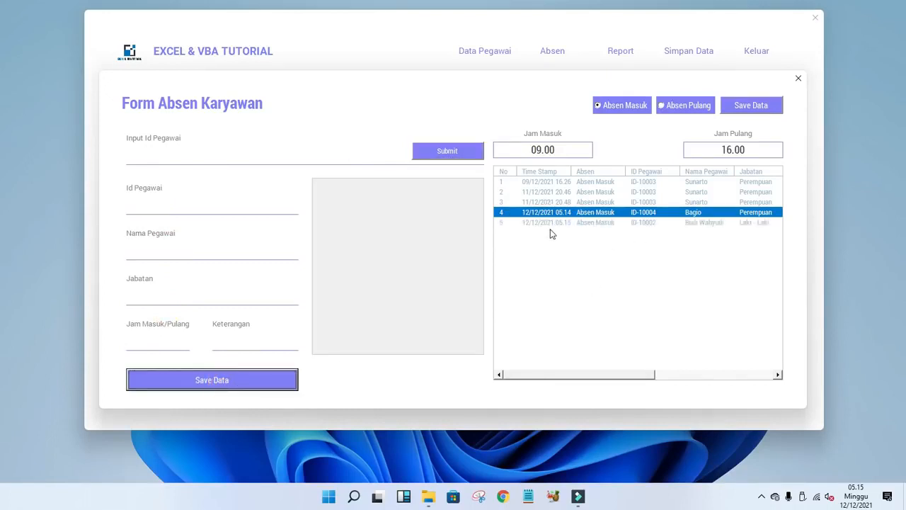
- Switch the attendance type to Absen Pulang and save a clock-out entry for the fourth employee using the employee ID
left_click_drag(623, 375, 766, 375)
left_click_drag(703, 375, 540, 174)
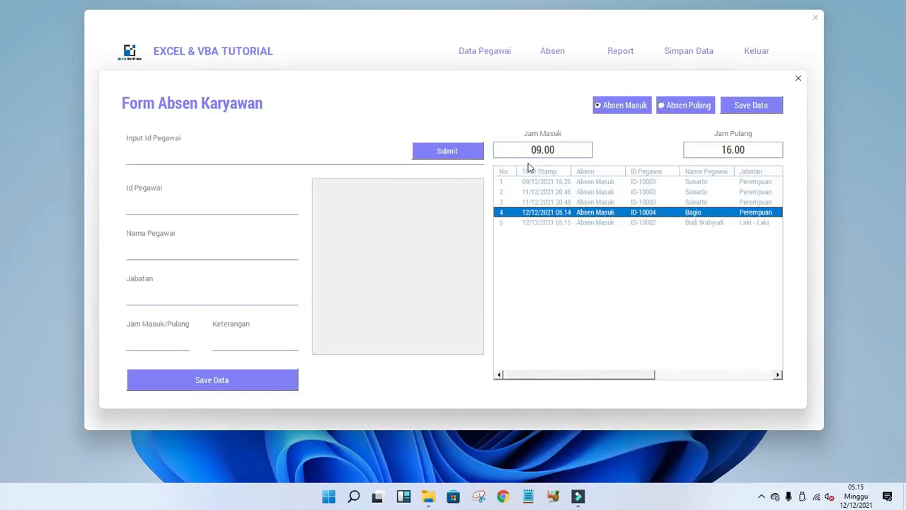
left_click_drag(631, 375, 718, 378)
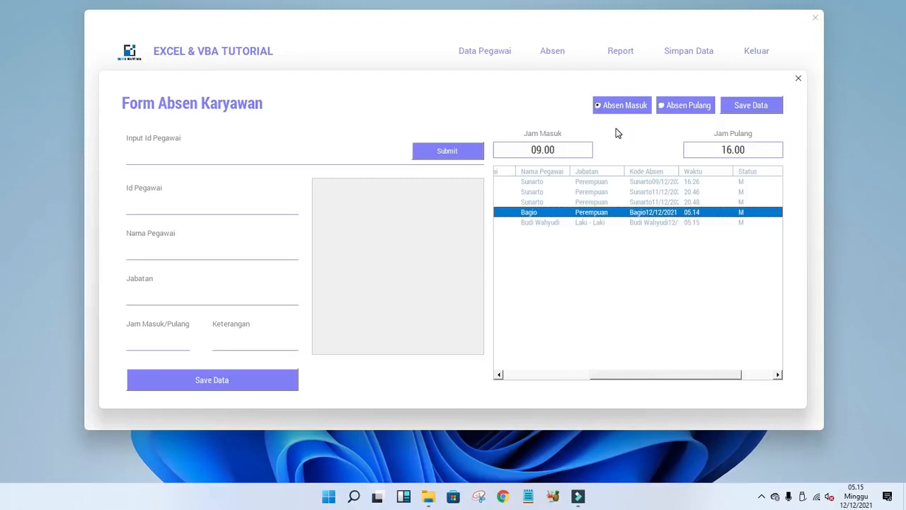
left_click(665, 108)
left_click(219, 152)
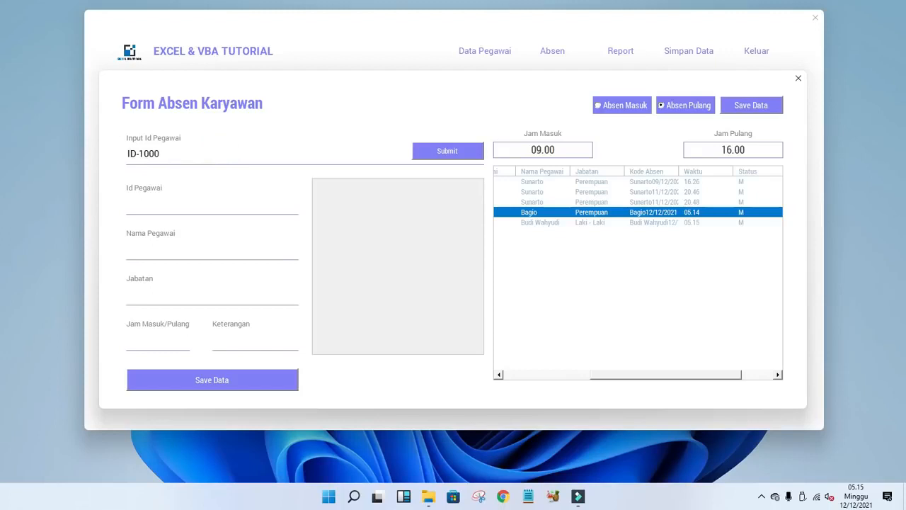
left_click(439, 154)
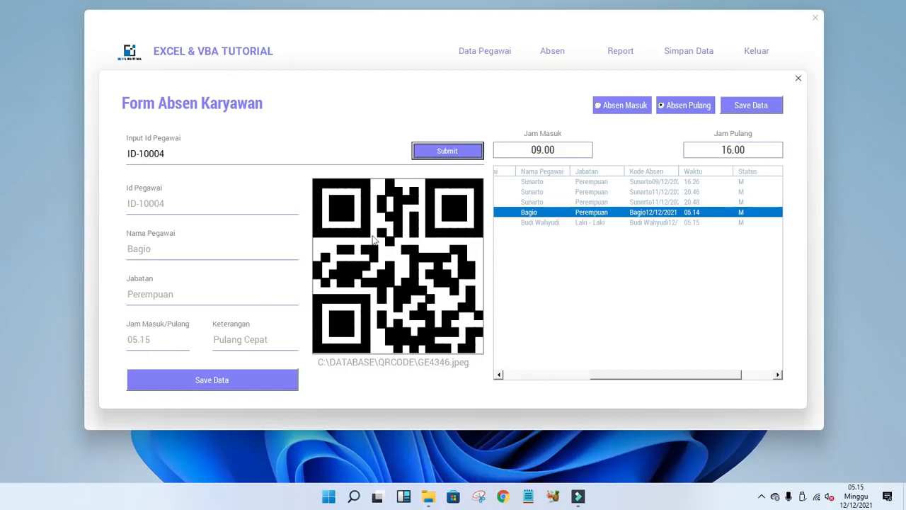
left_click(247, 383)
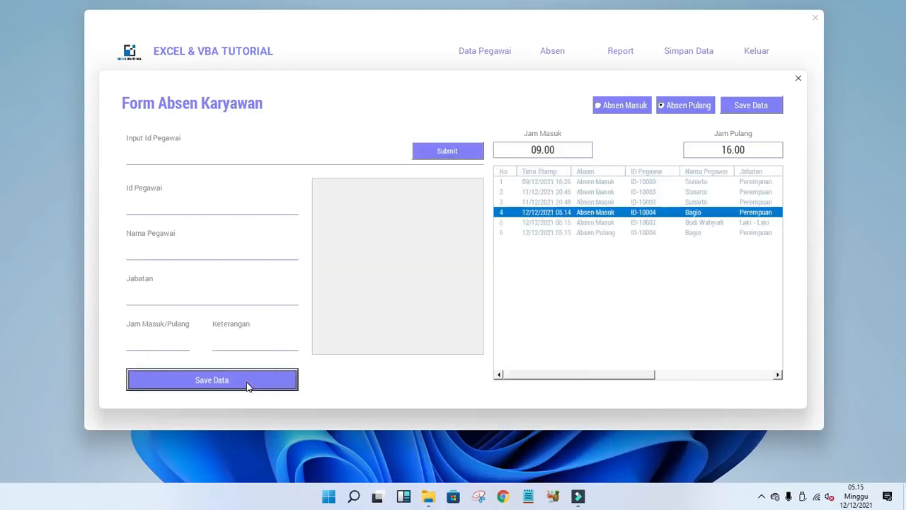
- Review the new Absen Pulang row, save the whole attendance list, and close the attendance form
left_click(623, 237)
left_click_drag(647, 376, 791, 380)
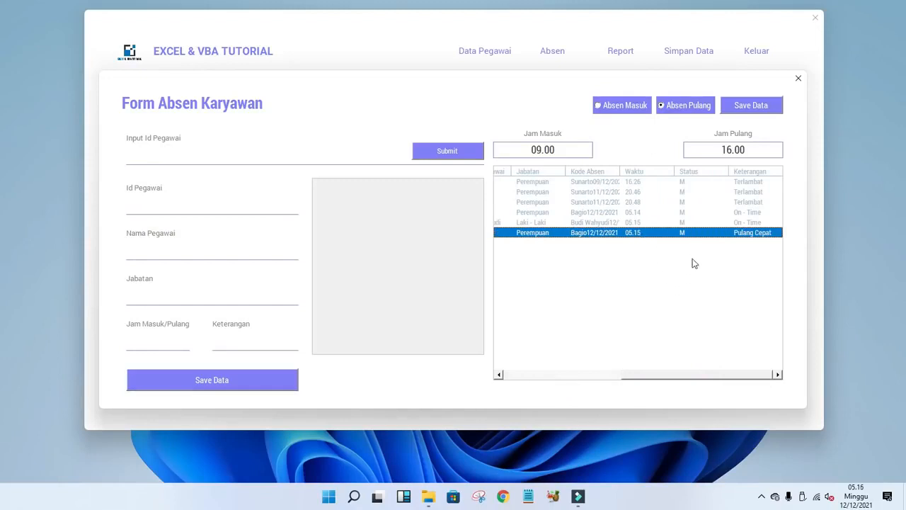
left_click_drag(683, 377, 565, 378)
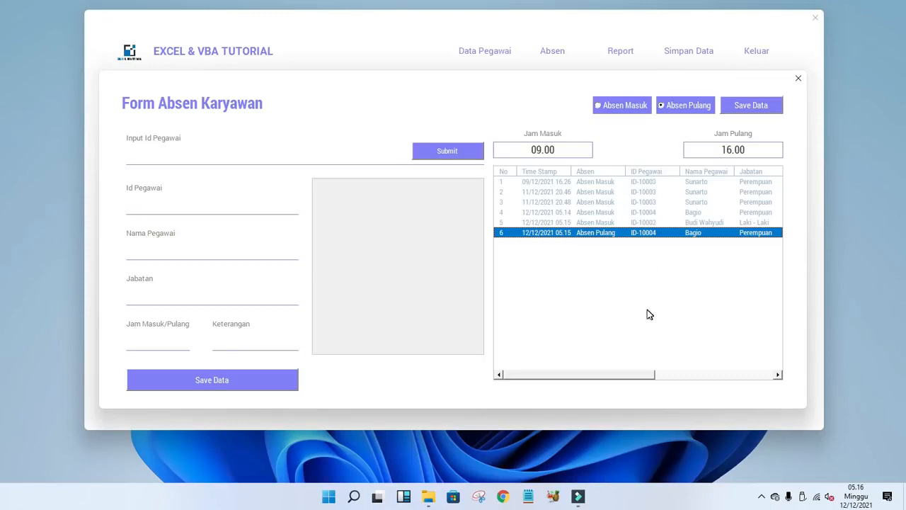
left_click(743, 108)
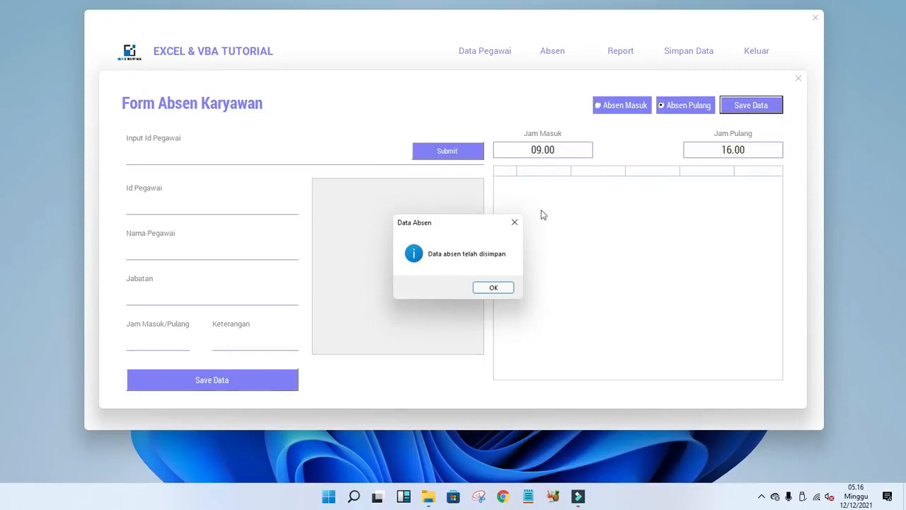
left_click(489, 288)
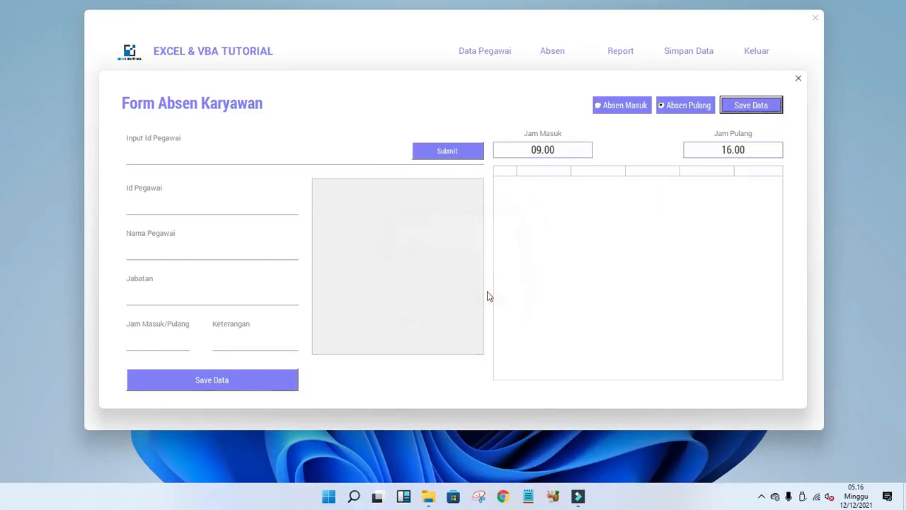
left_click(797, 79)
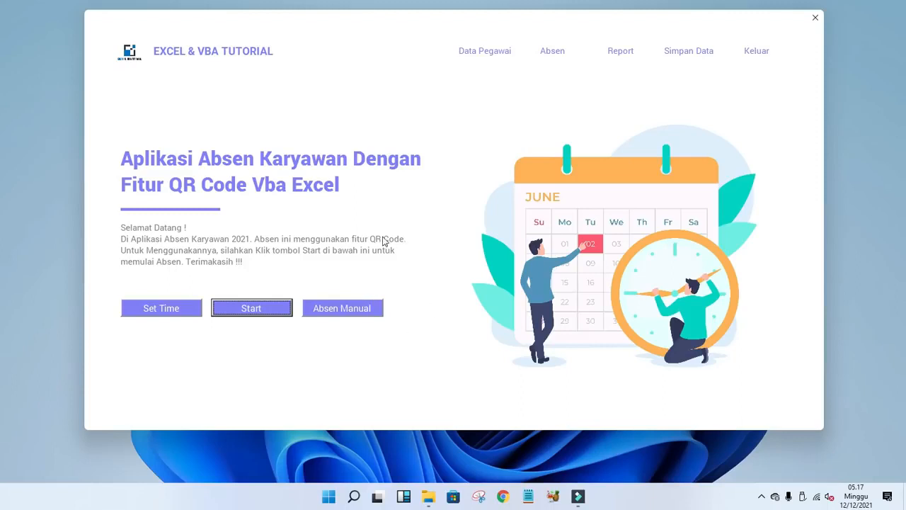
- Open the manual attendance form and retrieve the third employee's data by entering the employee ID
left_click(355, 309)
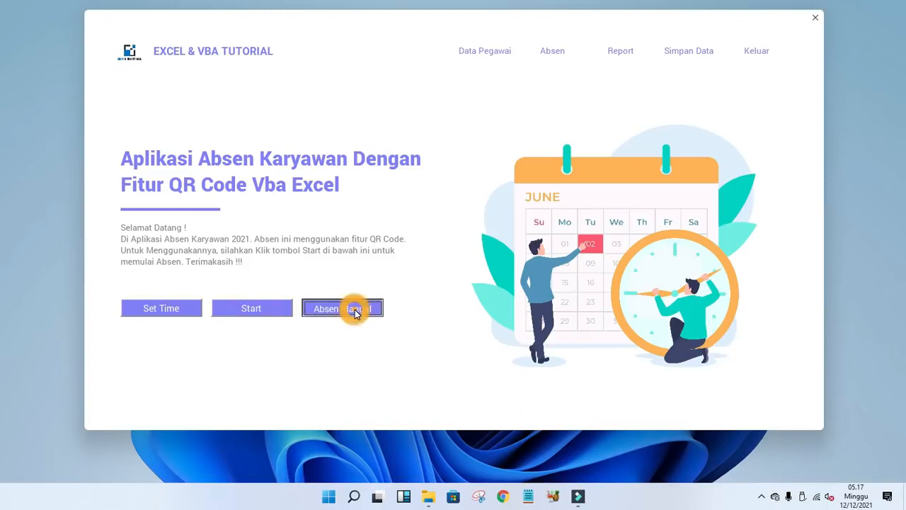
mouse_move(448, 113)
left_mouse_down()
mouse_move(475, 89)
mouse_move(456, 90)
left_mouse_up()
left_click(425, 140)
type("ID-1")
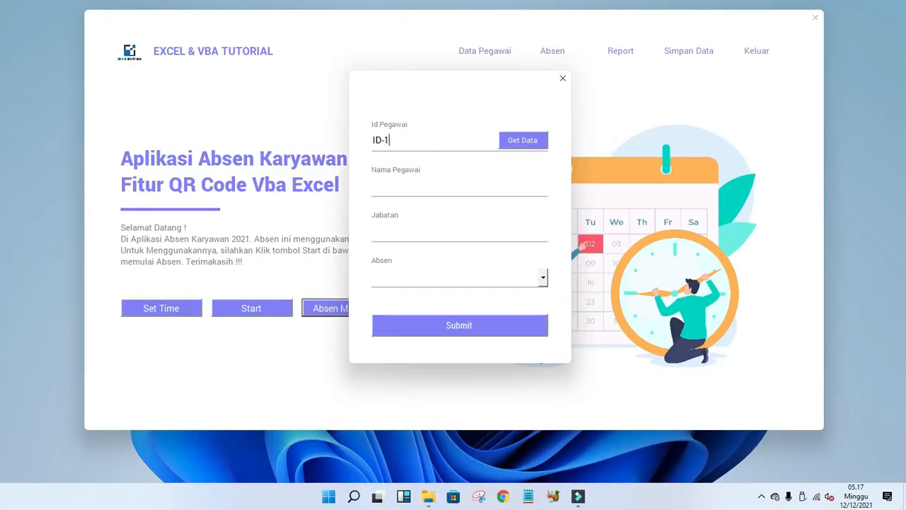
type("0003")
left_click(525, 144)
- Set the third employee's absence status to I and submit the manual attendance entry
left_click_drag(461, 80, 410, 59)
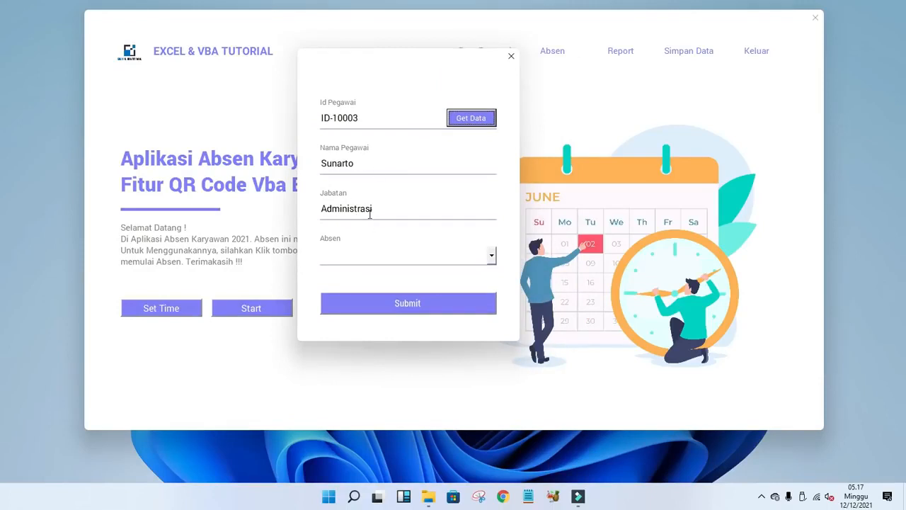
left_click(492, 259)
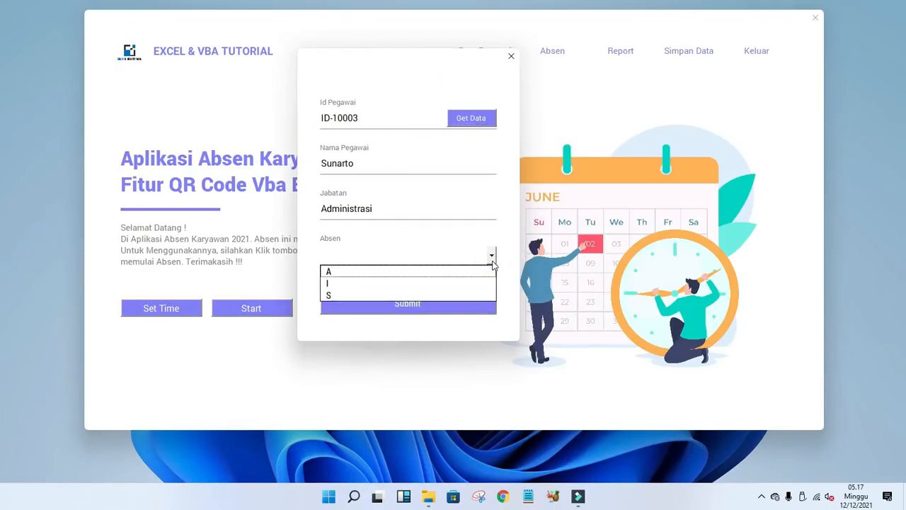
left_click(361, 284)
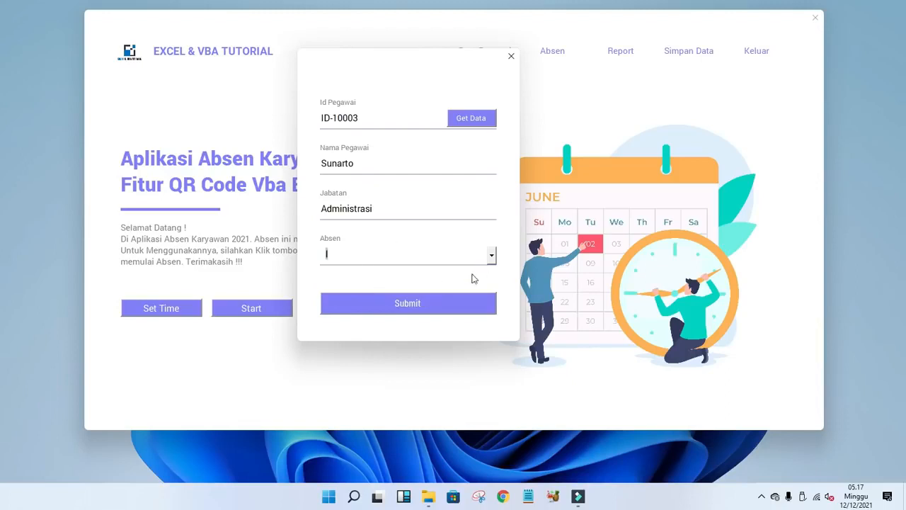
left_click(414, 307)
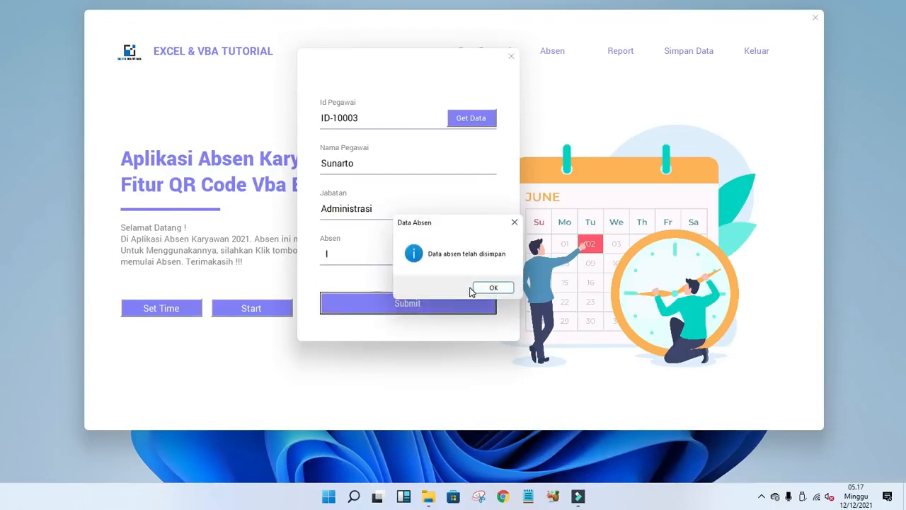
left_click(499, 289)
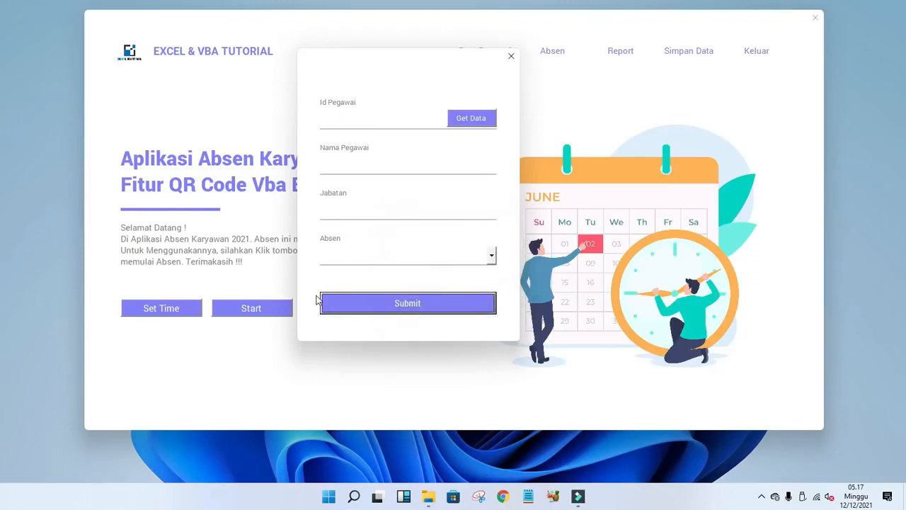
- Retrieve the fourth employee's data using the employee ID and try to submit a manual entry with absence status S
left_click(407, 121)
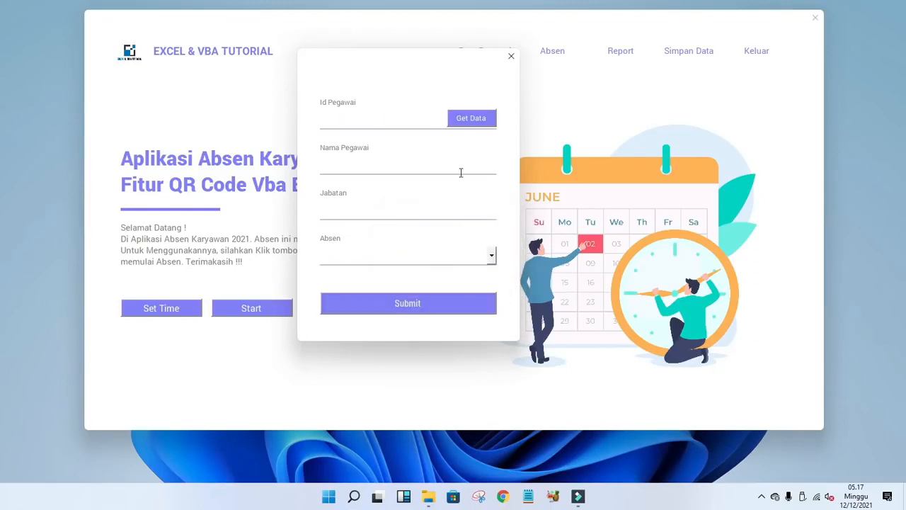
type("ID-10004")
key("BackSpace")
type("04")
left_click(475, 123)
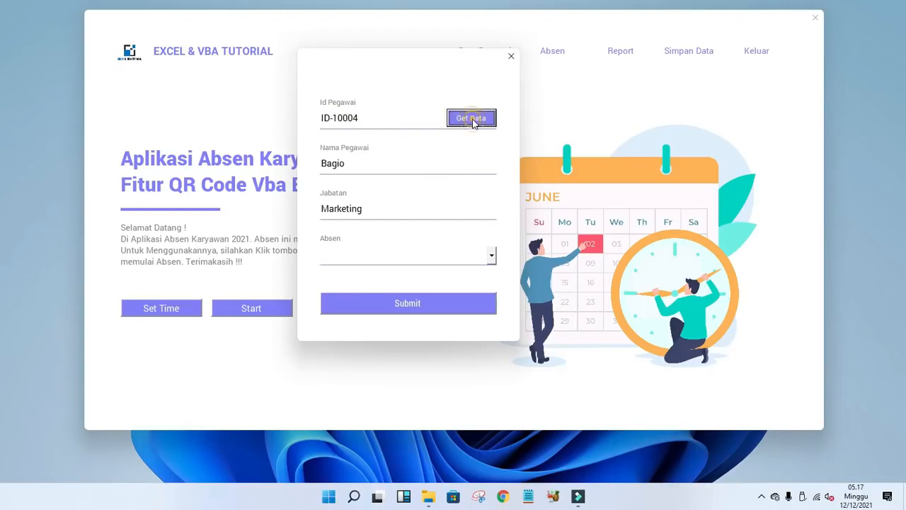
left_click(495, 262)
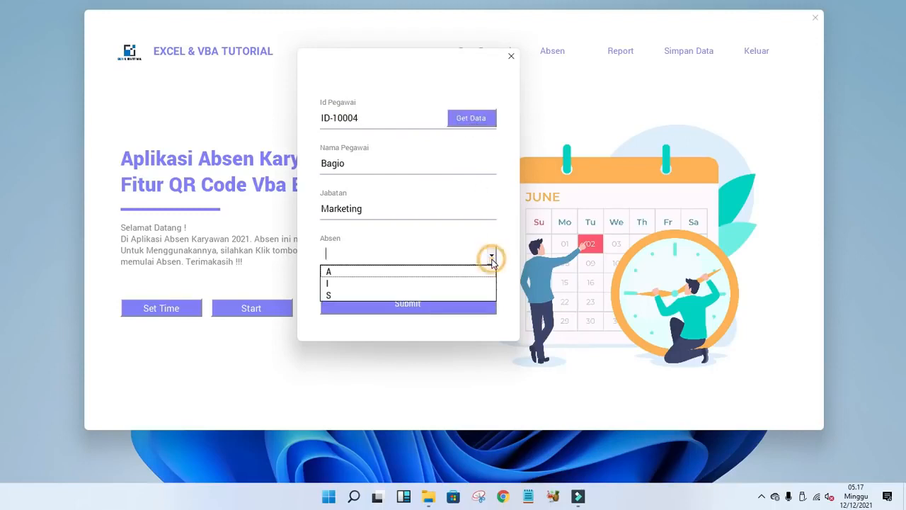
left_click(343, 295)
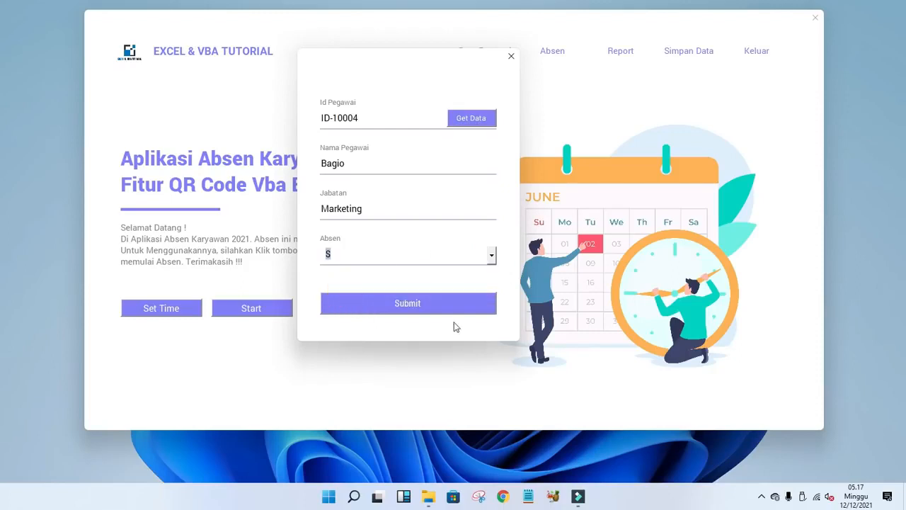
left_click(412, 303)
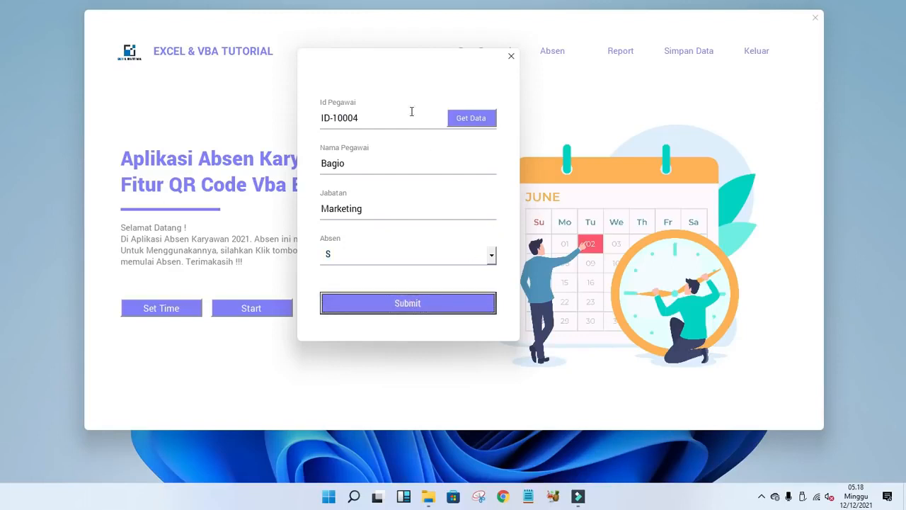
- Retrieve the first employee's data by changing the employee ID, and submit a manual entry with absence status S
left_click(372, 117)
key("BackSpace")
type("1")
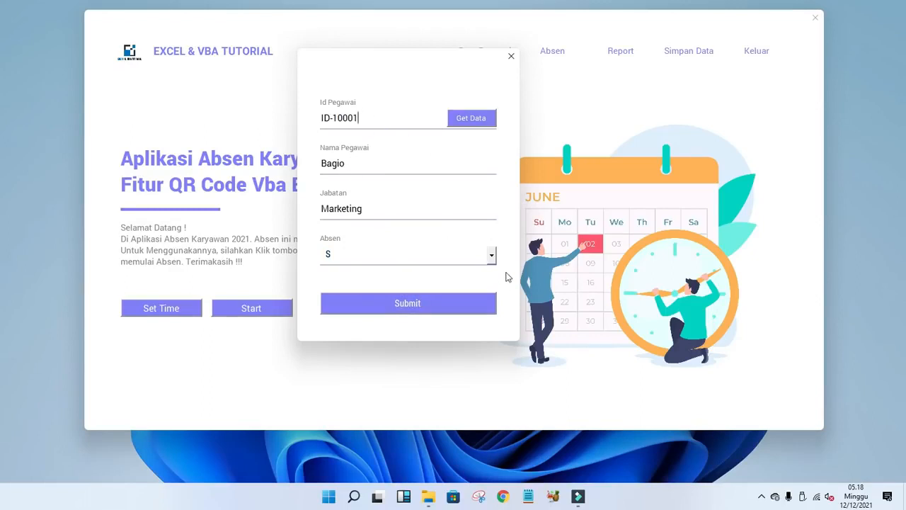
left_click(461, 117)
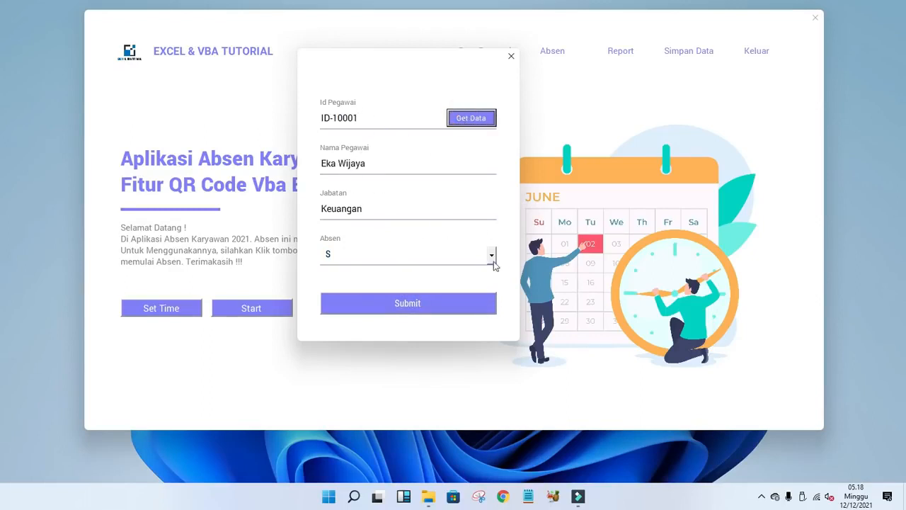
left_click(491, 255)
left_click(348, 293)
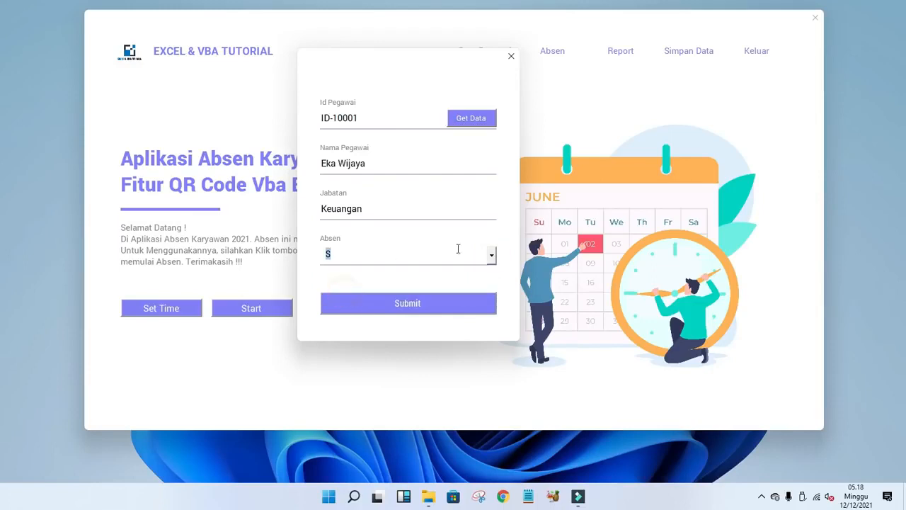
left_click(414, 303)
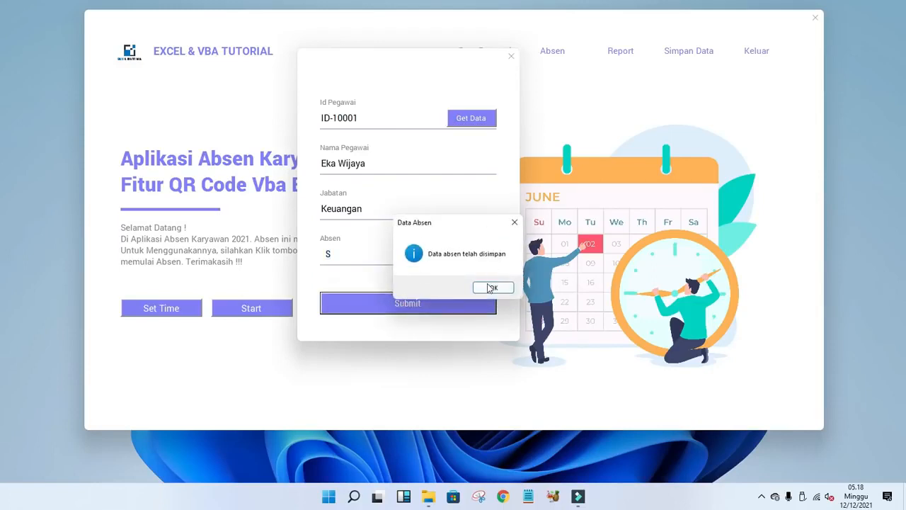
left_click(486, 287)
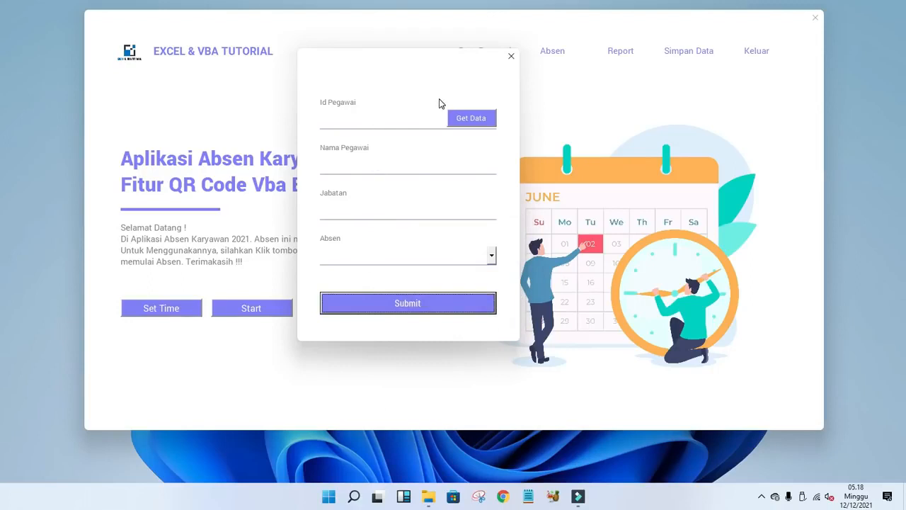
- Close the manual attendance form, open the Data Pegawai form and review the columns of the employee list
left_click(384, 115)
left_click(412, 166)
left_click(377, 210)
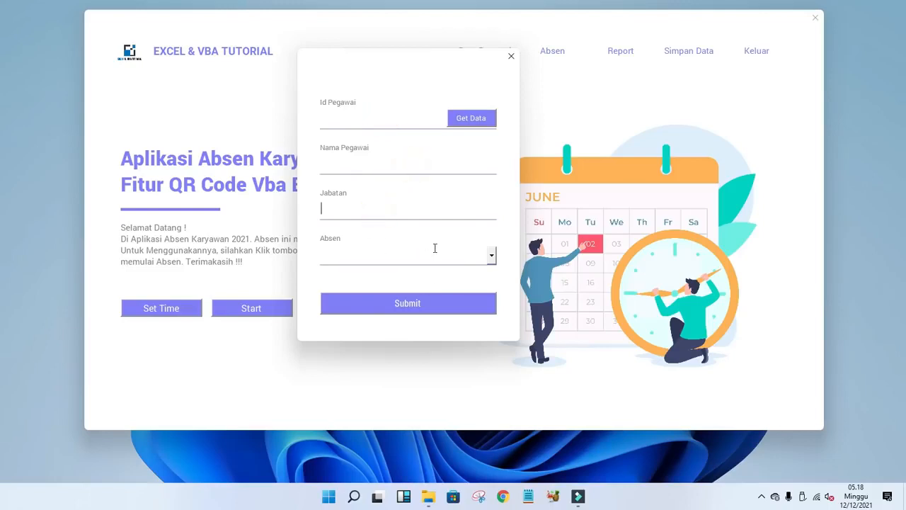
left_click(511, 56)
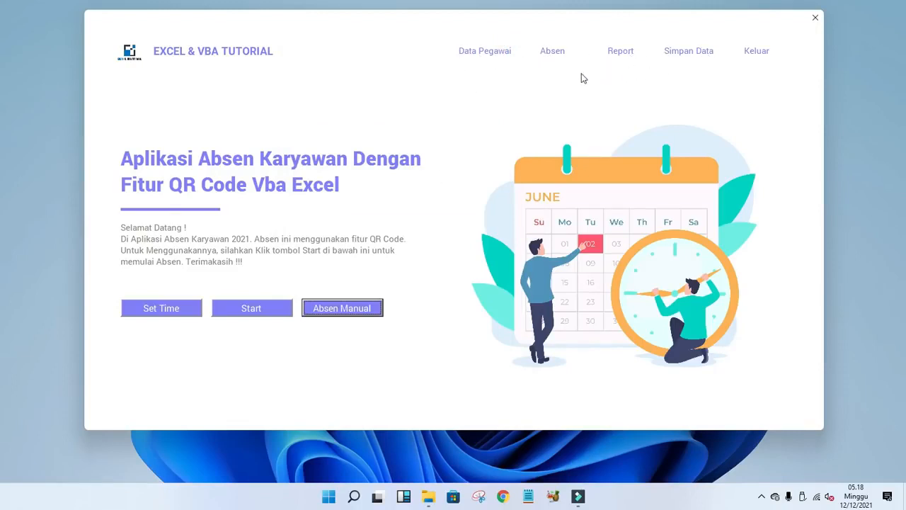
left_click(487, 55)
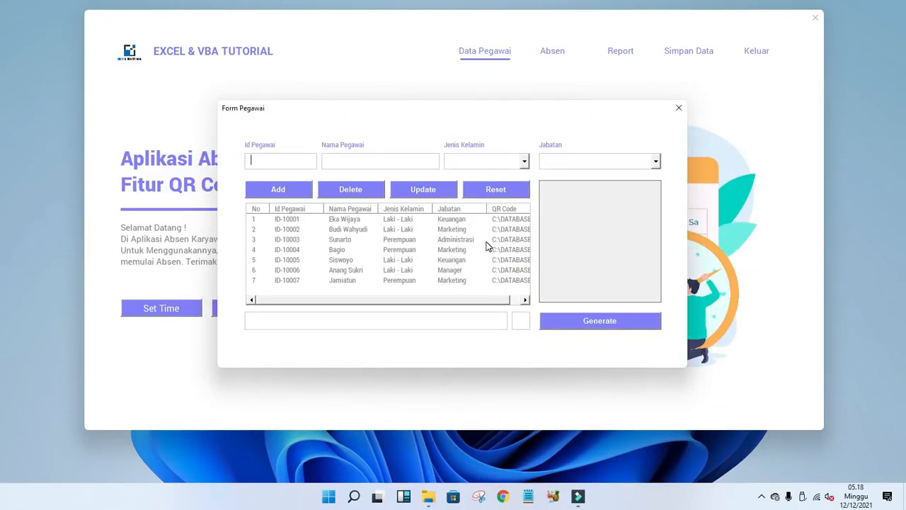
left_click_drag(492, 302, 524, 303)
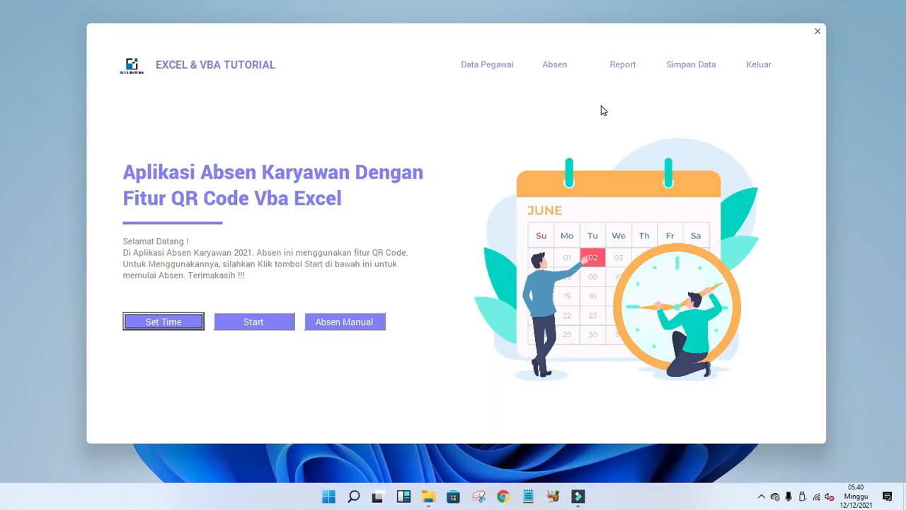
- Open the per-employee attendance report form and select the fourth employee
left_click(626, 67)
left_click_drag(487, 92, 446, 58)
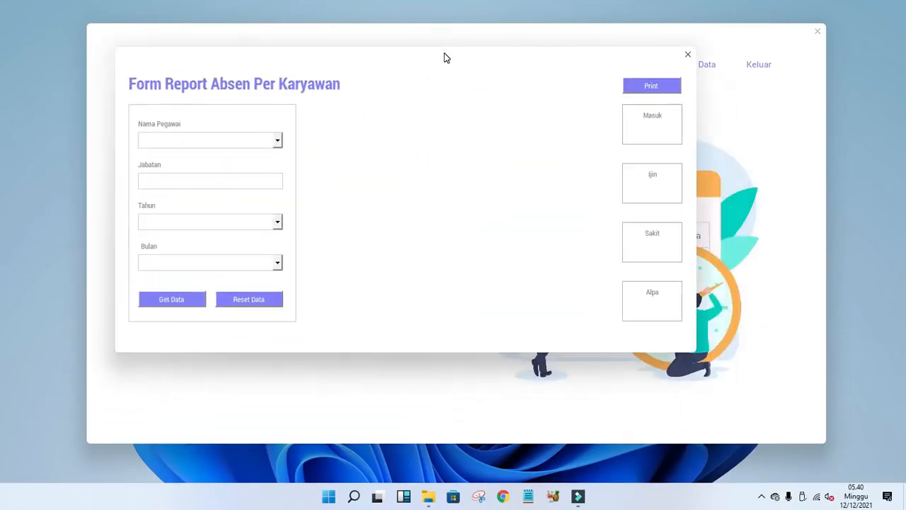
left_click(277, 139)
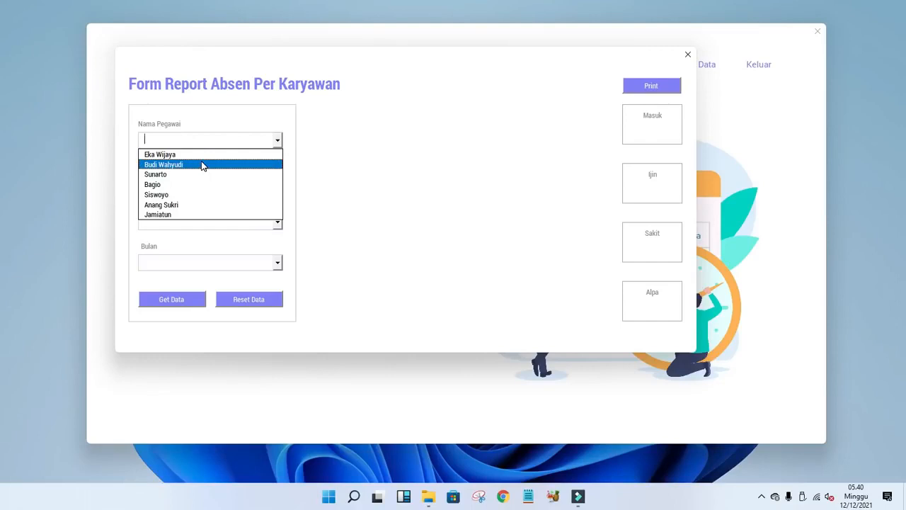
left_click(163, 185)
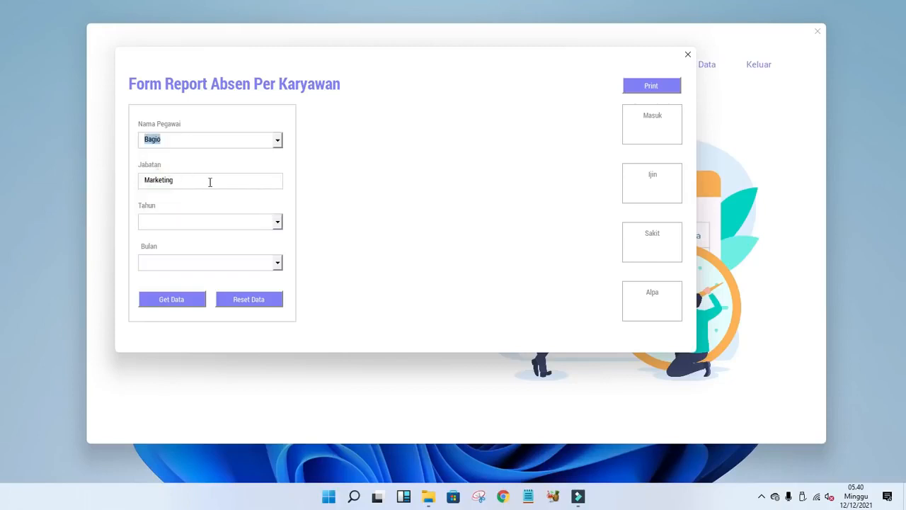
- Set the report period to Desember 2021 and generate the selected employee's attendance recap
left_click(276, 222)
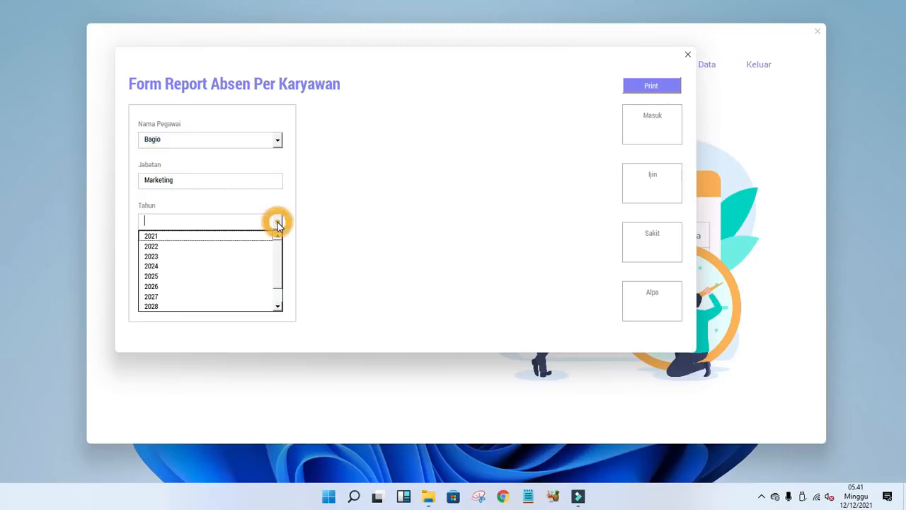
left_click(169, 236)
left_click(276, 267)
left_click(279, 295)
left_click(188, 347)
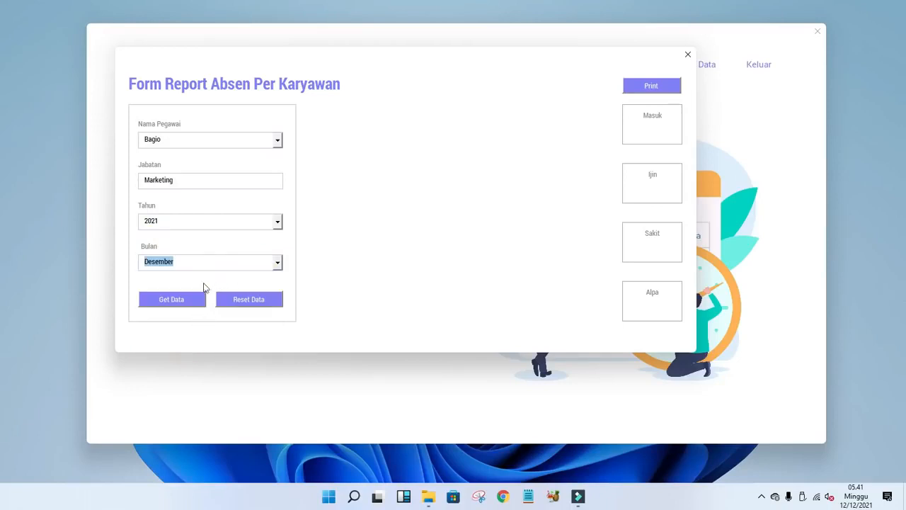
left_click(178, 300)
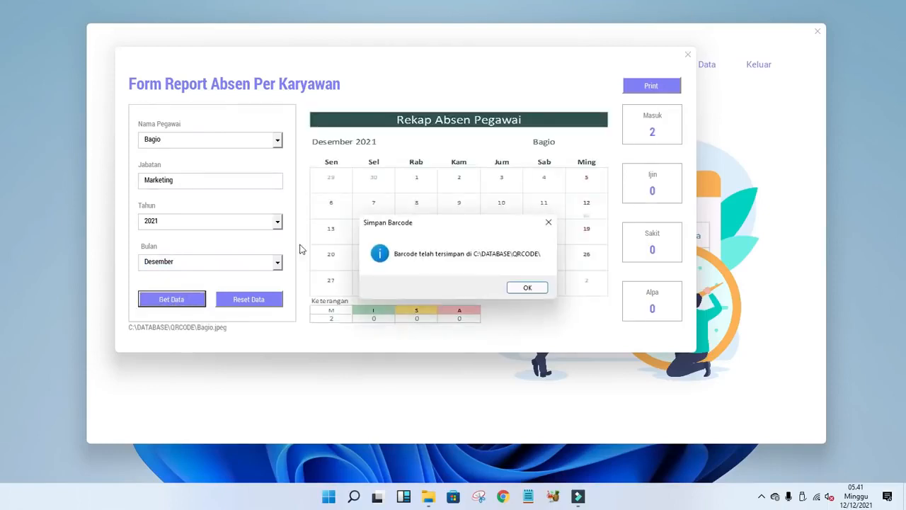
left_click(441, 231)
left_click(527, 287)
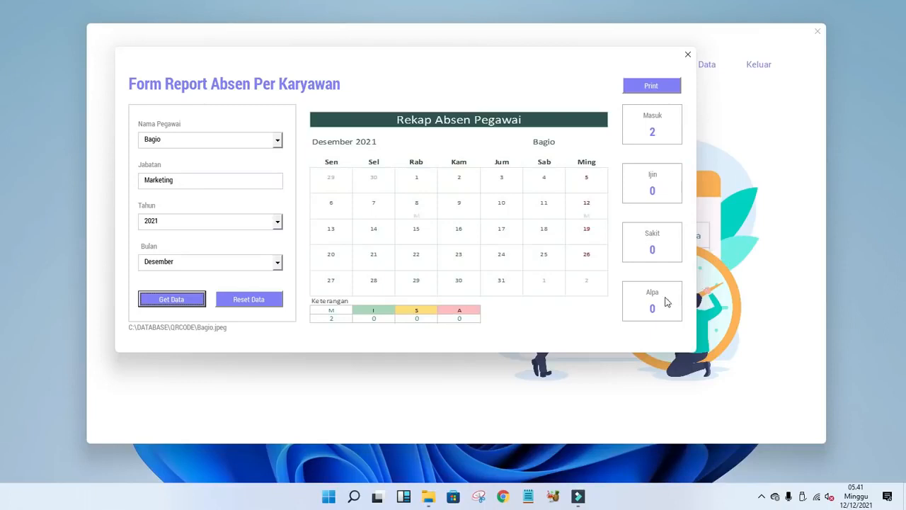
- Print the attendance recap to a PDF named after the employee in the ABSEN KARYAWAN UI DESIGN folder
left_click(652, 87)
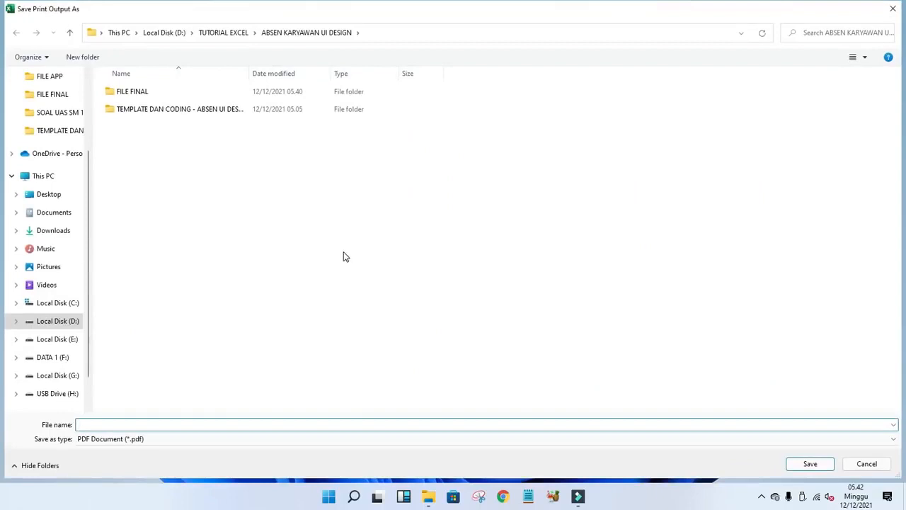
left_click(141, 424)
type("BAGIO")
key("Return")
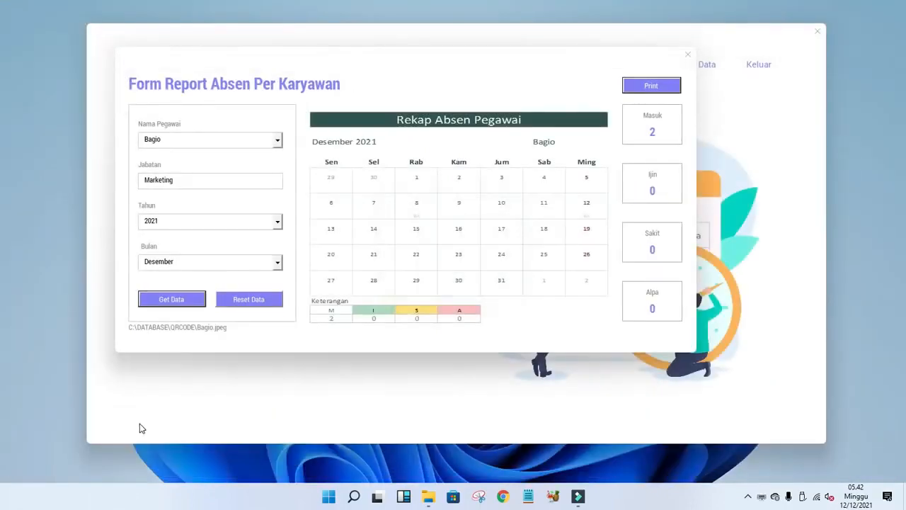
- Open the saved recap PDF from the ABSEN KARYAWAN UI DESIGN folder, check its calendar and legend, and close the viewer and folder
left_click(428, 496)
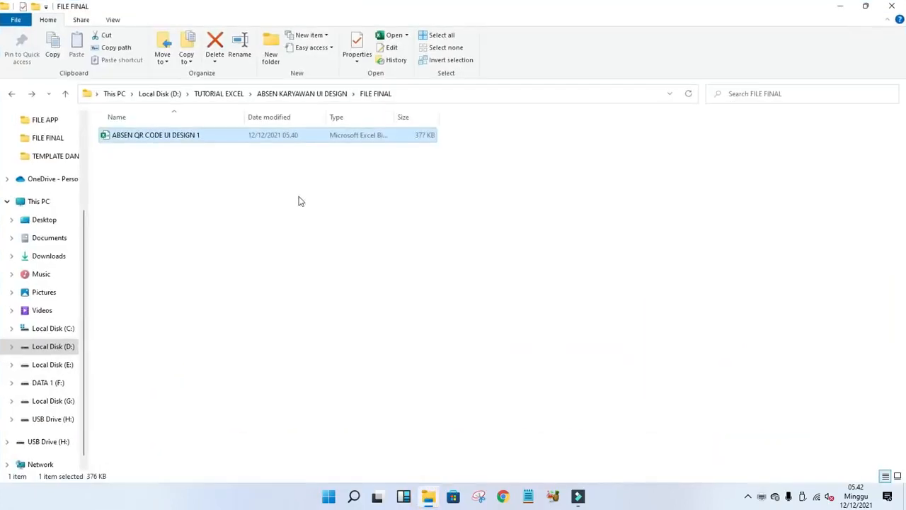
left_click(274, 94)
double_click(123, 172)
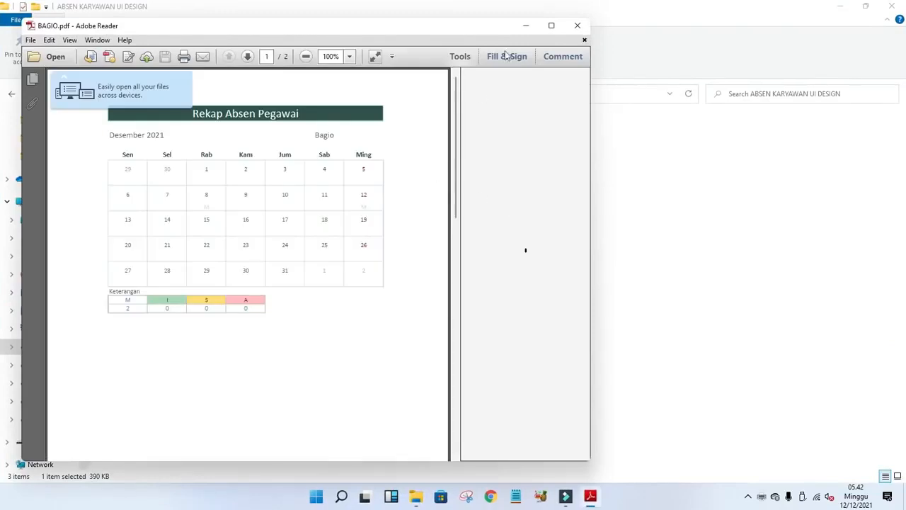
left_click(556, 29)
scroll(406, 121, "down", 3)
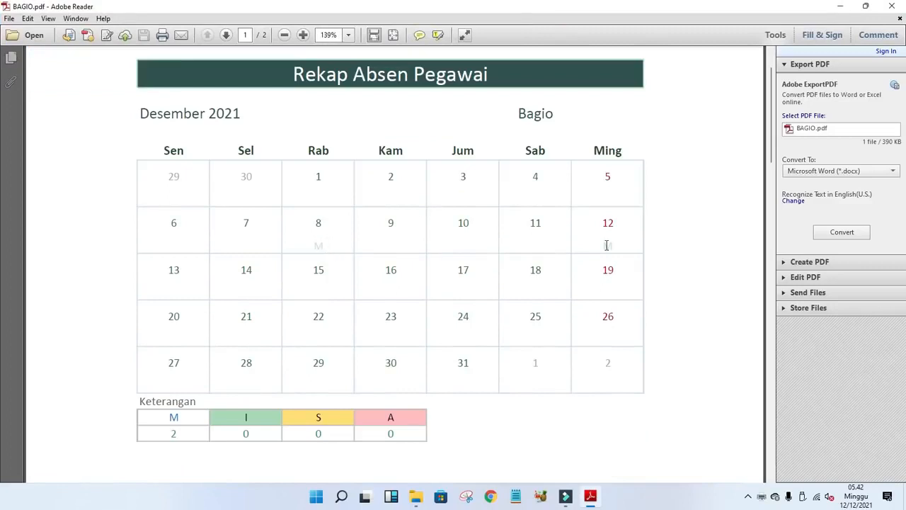
left_click(891, 6)
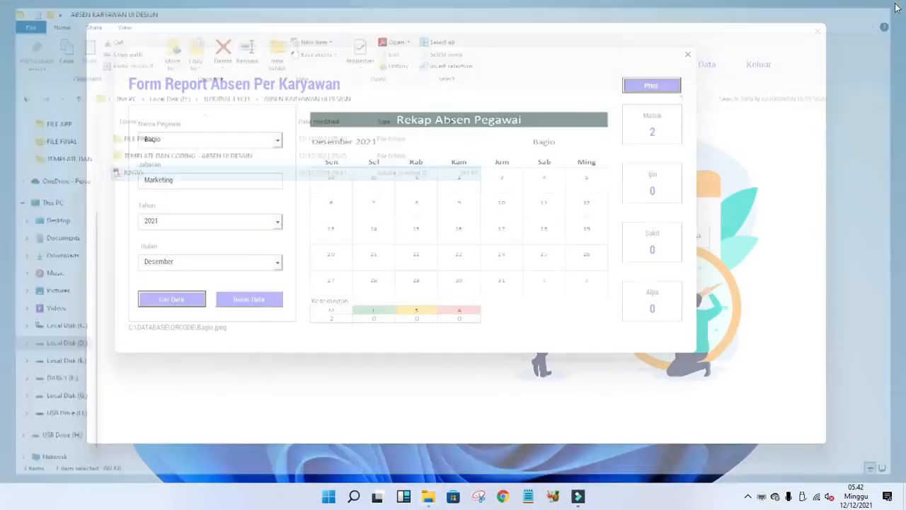
left_click(892, 6)
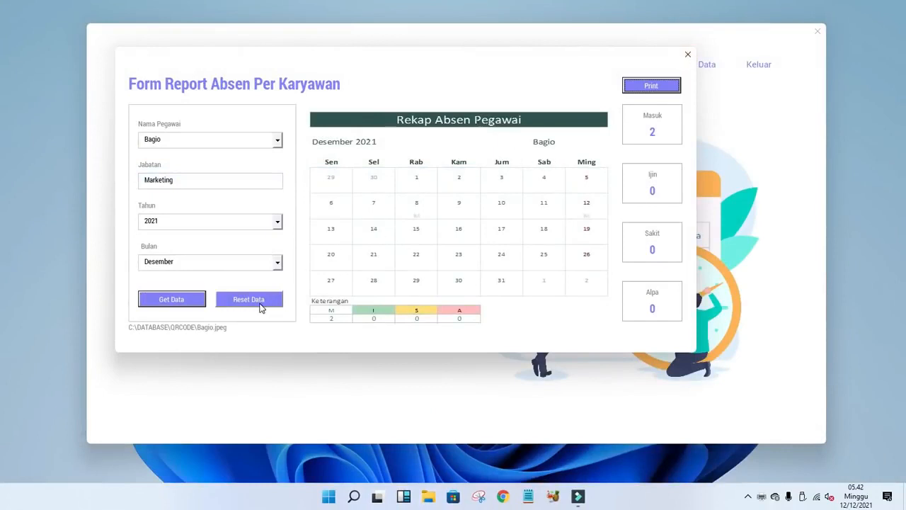
- Reset the report form and generate the third listed employee's attendance recap for Desember 2021
left_click(256, 300)
left_click(276, 140)
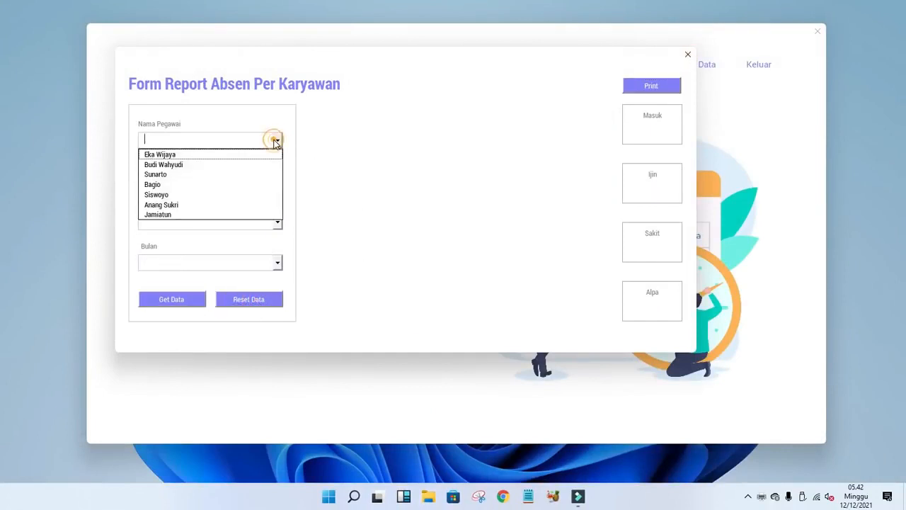
left_click(163, 174)
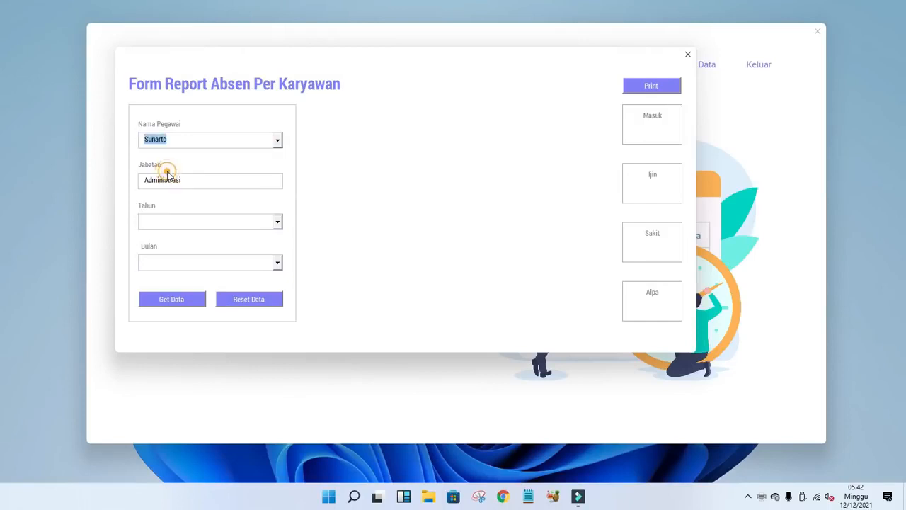
left_click(277, 222)
left_click(252, 236)
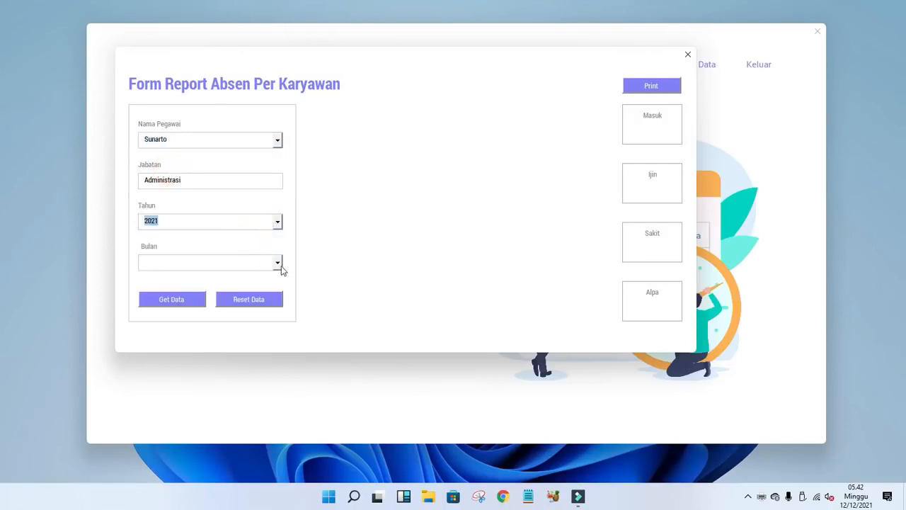
left_click(277, 262)
left_click_drag(281, 292, 279, 311)
left_click(238, 350)
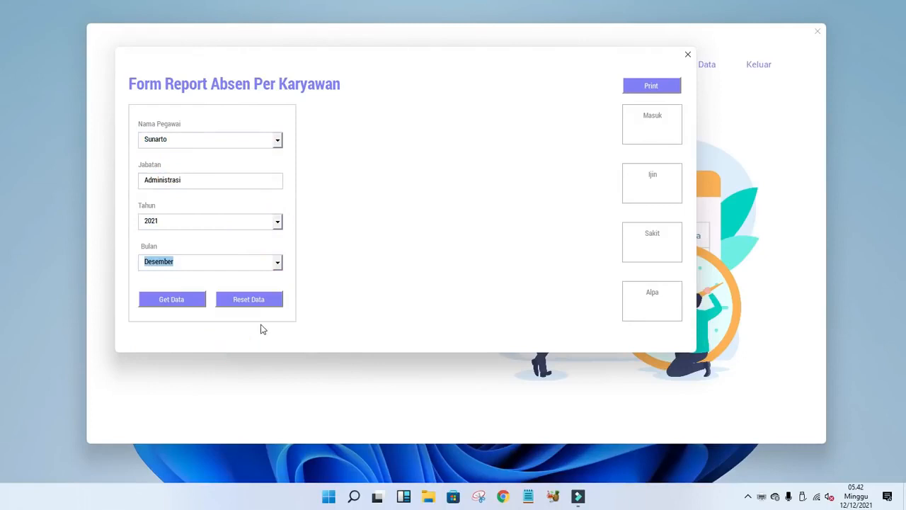
left_click(183, 302)
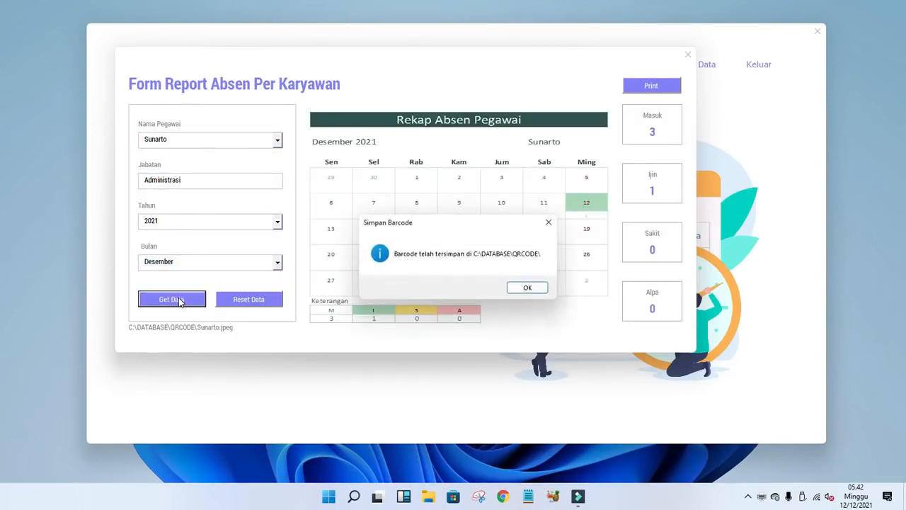
left_click(527, 288)
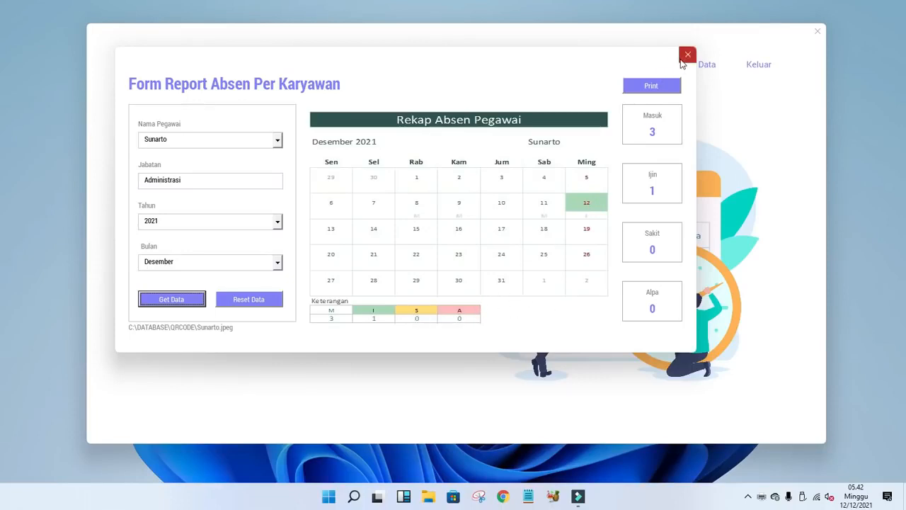
- Clear the report form and generate the second listed employee's attendance recap for Desember 2021
left_click(265, 299)
left_click(278, 142)
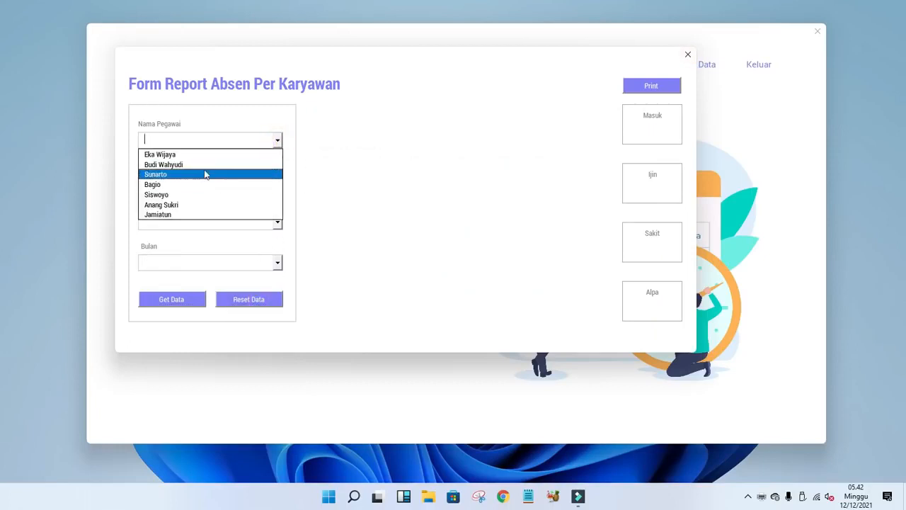
left_click(201, 166)
left_click(277, 222)
left_click(245, 241)
left_click(277, 262)
scroll(276, 293, "down", 2)
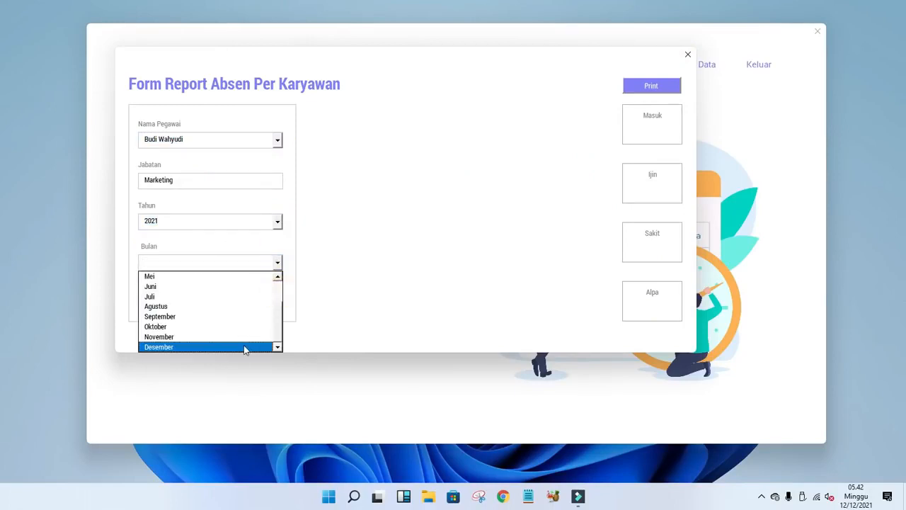
left_click(245, 347)
left_click(182, 306)
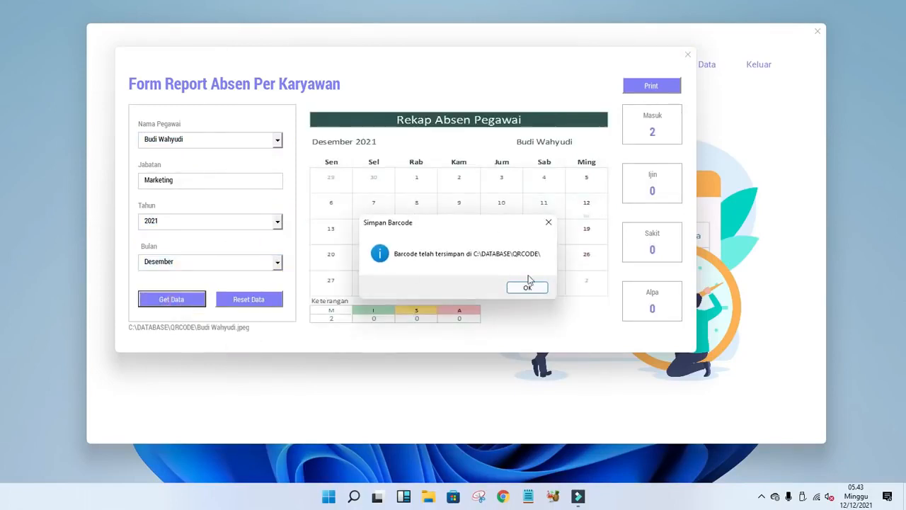
left_click(521, 287)
- Switch the report to the fifth listed employee and generate the recap for Desember 2021
left_click(277, 139)
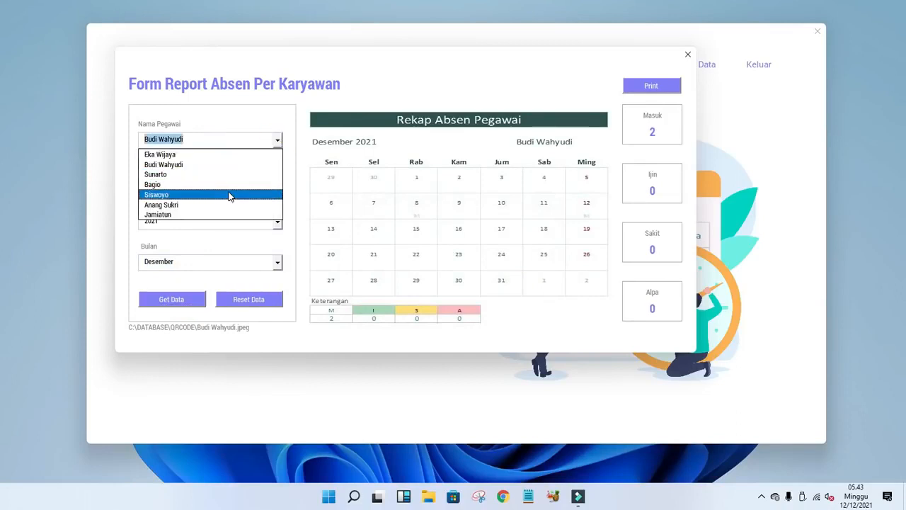
left_click(229, 195)
left_click(278, 223)
left_click(278, 222)
left_click(189, 302)
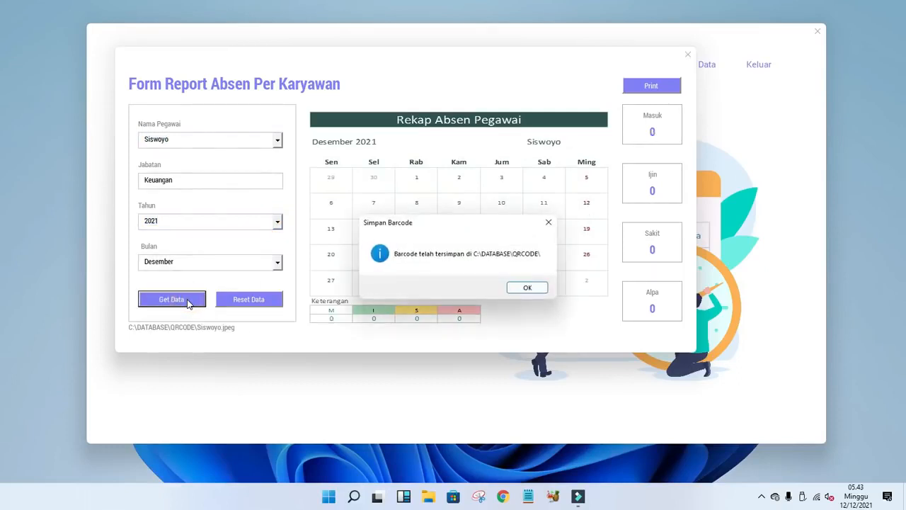
left_click(530, 286)
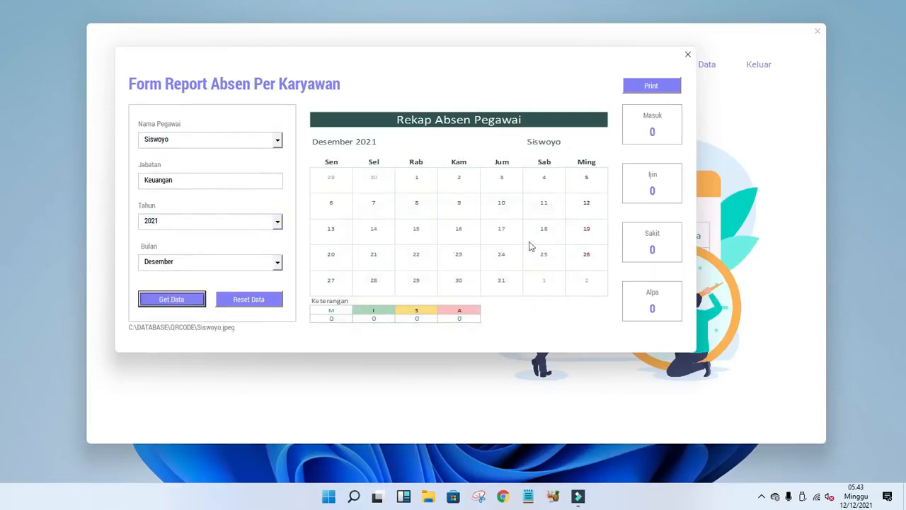
- Select the first listed employee and generate that person's attendance recap for the same period
left_click(277, 142)
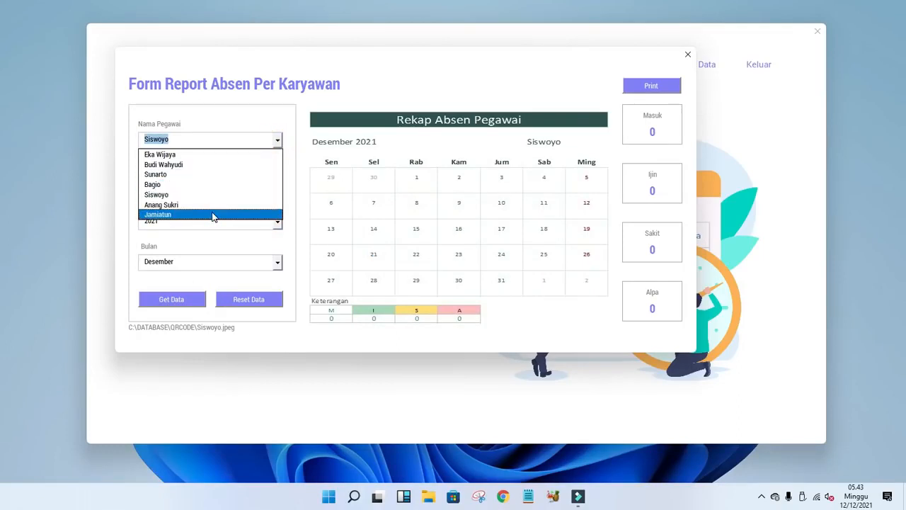
left_click(196, 154)
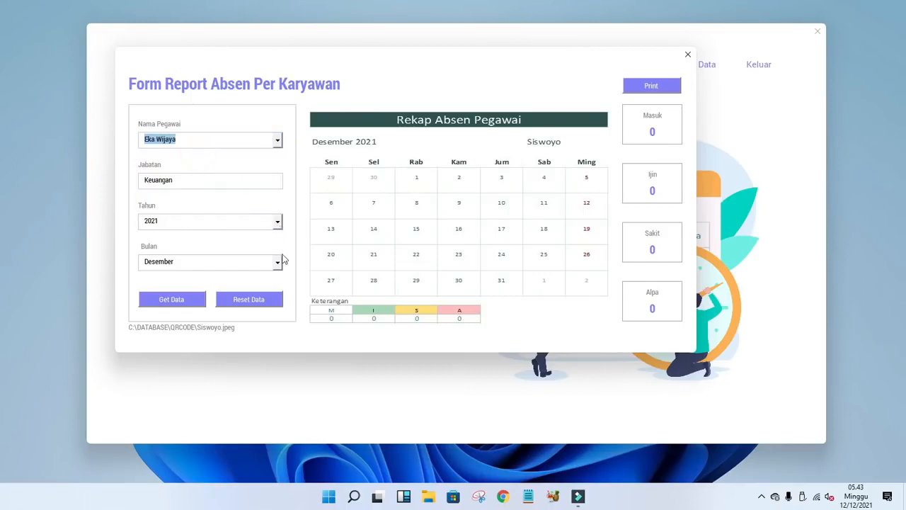
left_click(187, 299)
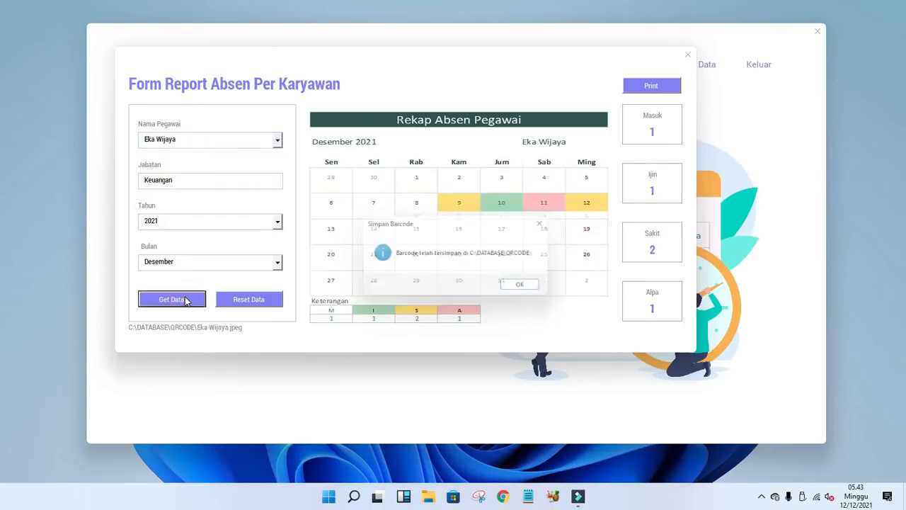
left_click(525, 286)
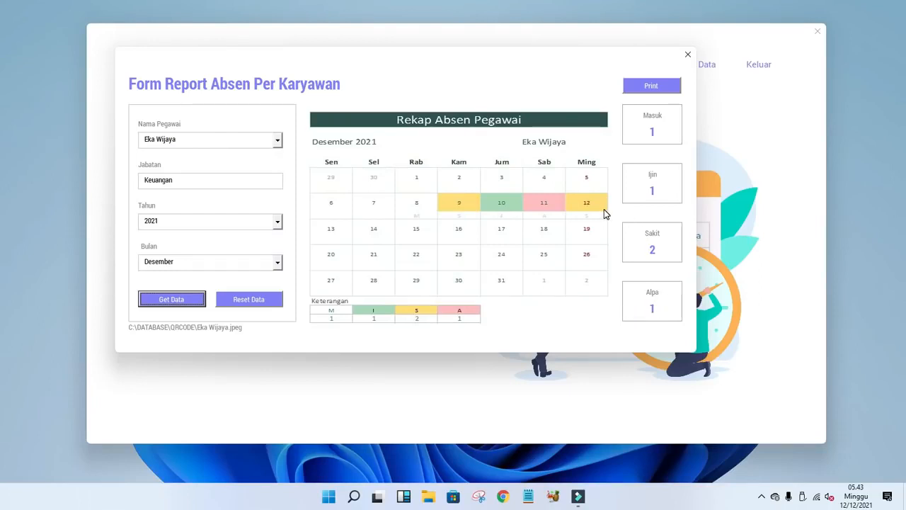
- Close the per-employee report form and exit the attendance application, confirming the exit
left_click(687, 55)
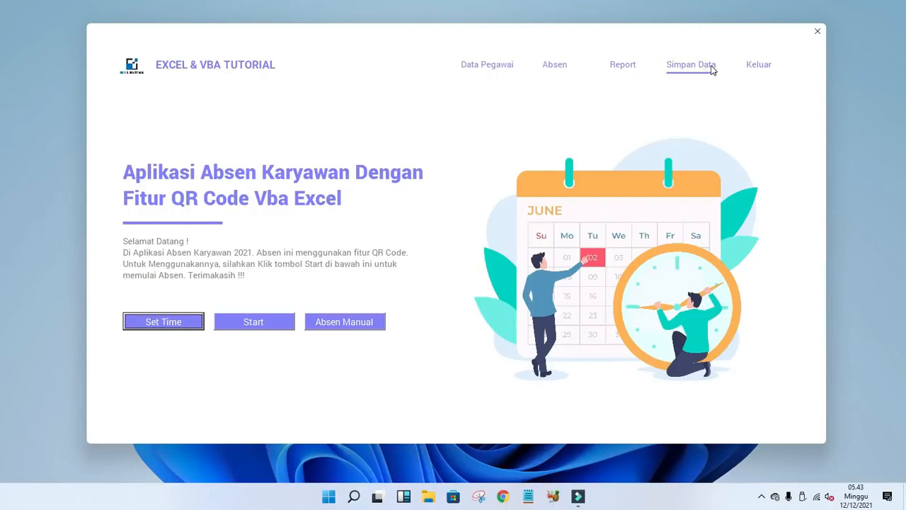
left_click(752, 66)
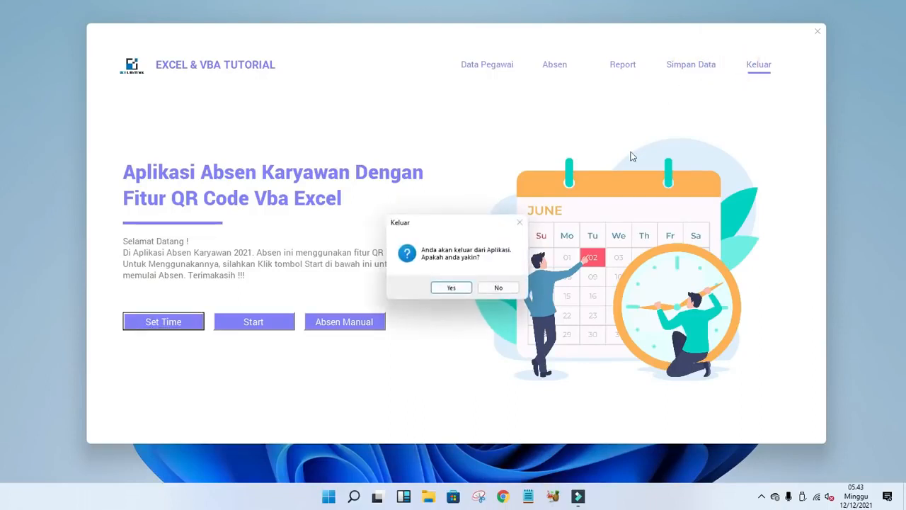
left_click(452, 288)
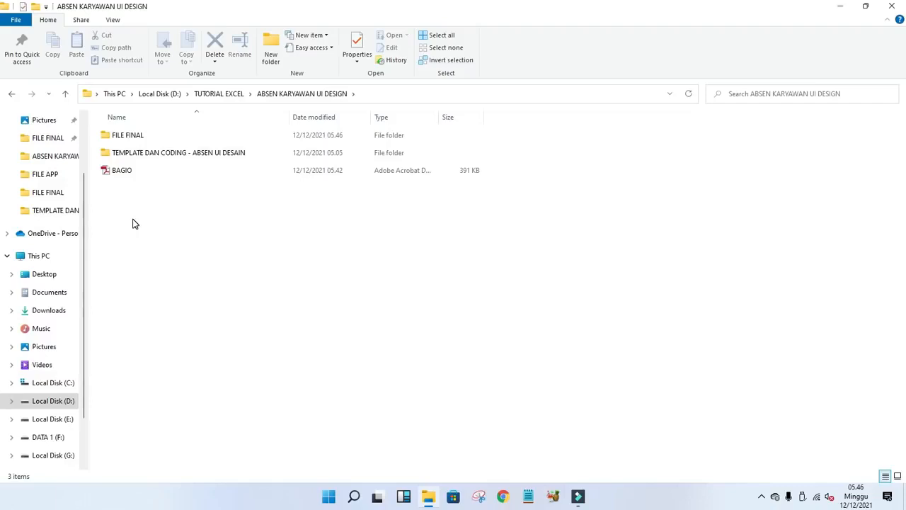
- Open the ABSEN QR CODE UI DESIGN - TEMPLATE workbook from the TEMPLATE DAN CODING - ABSEN UI DESAIN folder
left_click(188, 153)
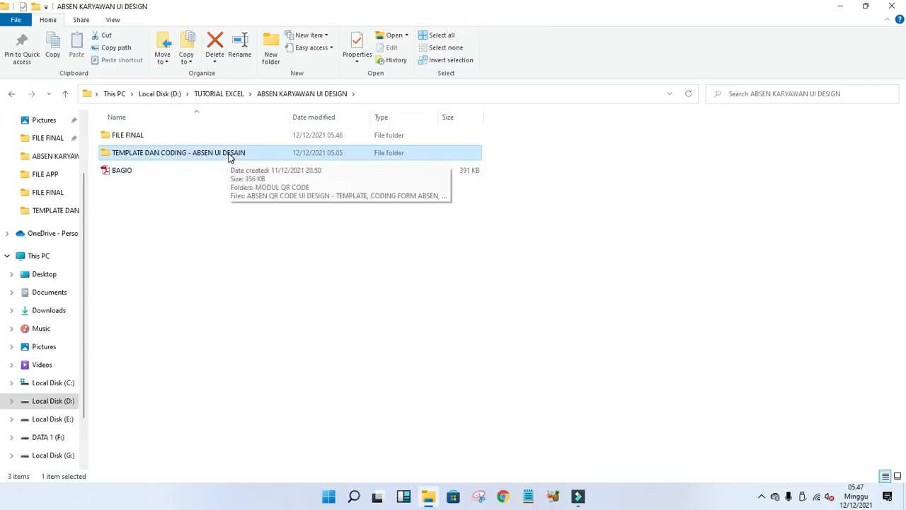
double_click(228, 155)
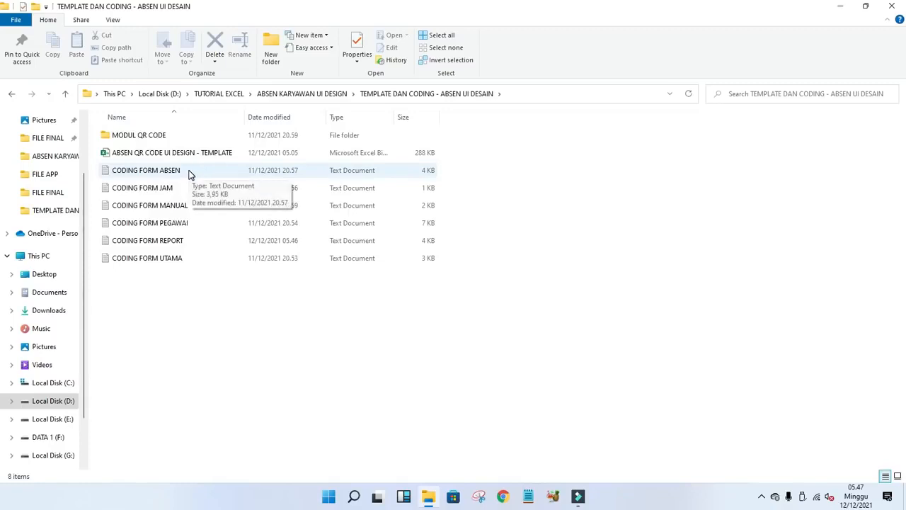
left_click(167, 156)
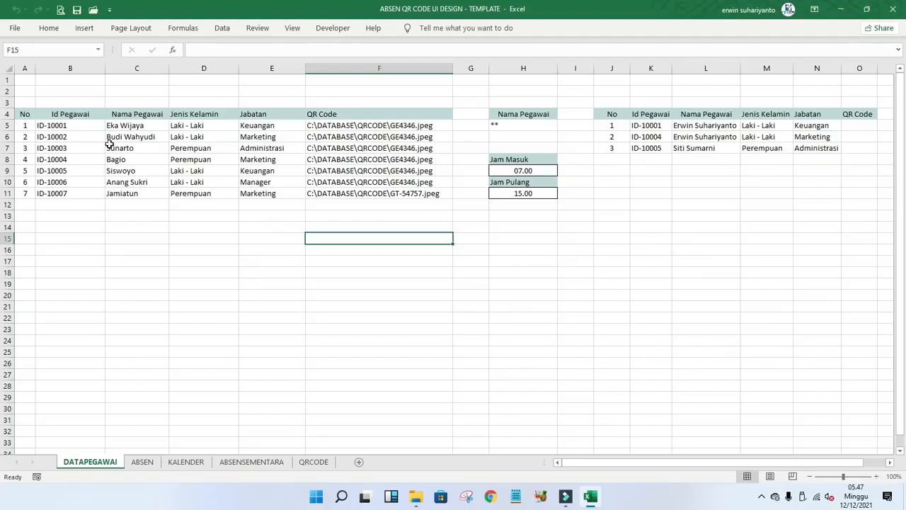
- Review the No, Id Pegawai, Nama Pegawai and QR Code column headers on the DATAPEGAWAI sheet
left_click(25, 114)
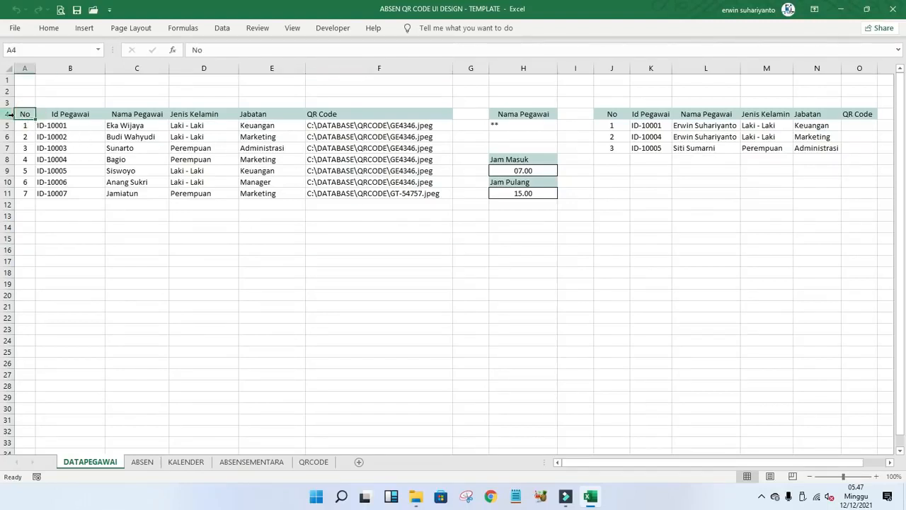
left_click(75, 114)
left_click(153, 114)
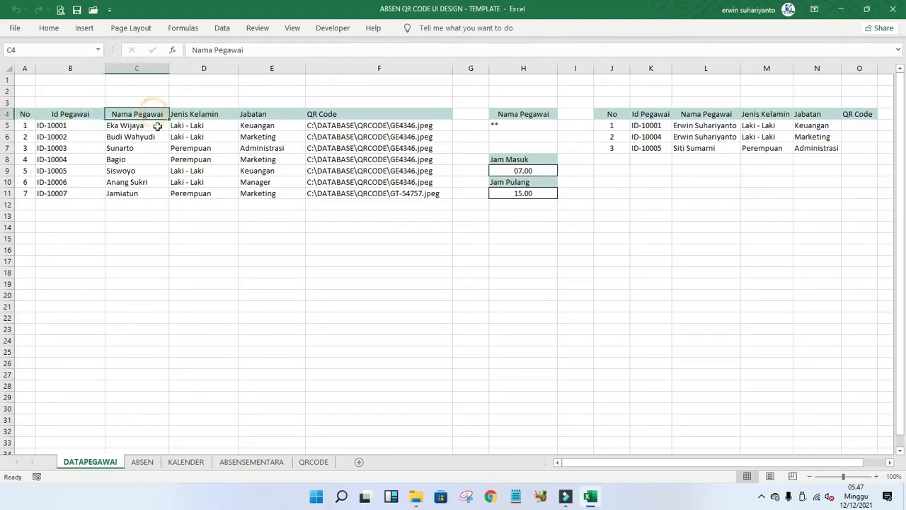
left_click(351, 114)
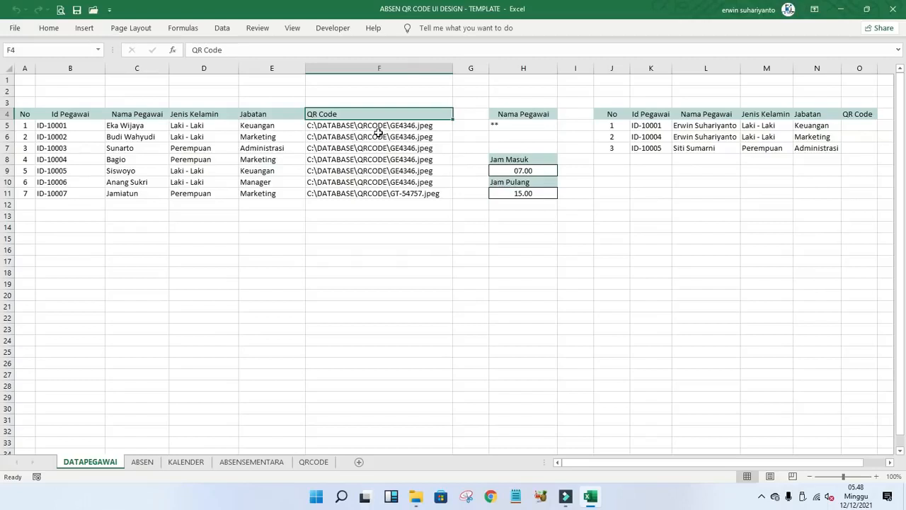
- Switch to File Explorer and locate the QRCODE folder inside DATABASE on Local Disk (C:)
left_click(415, 494)
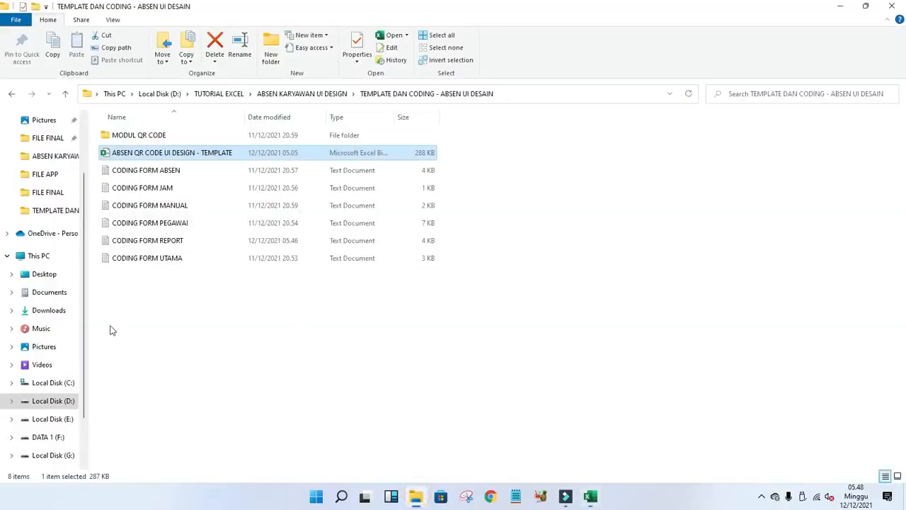
left_click(61, 386)
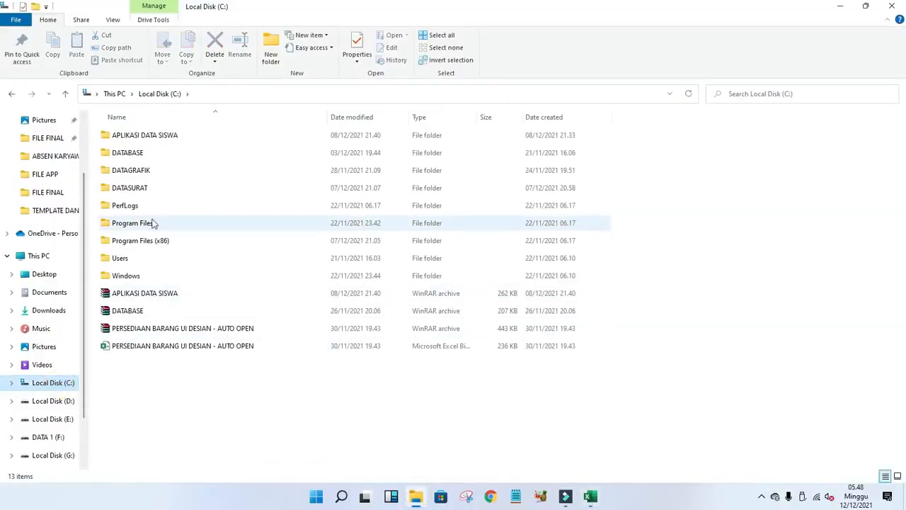
double_click(131, 152)
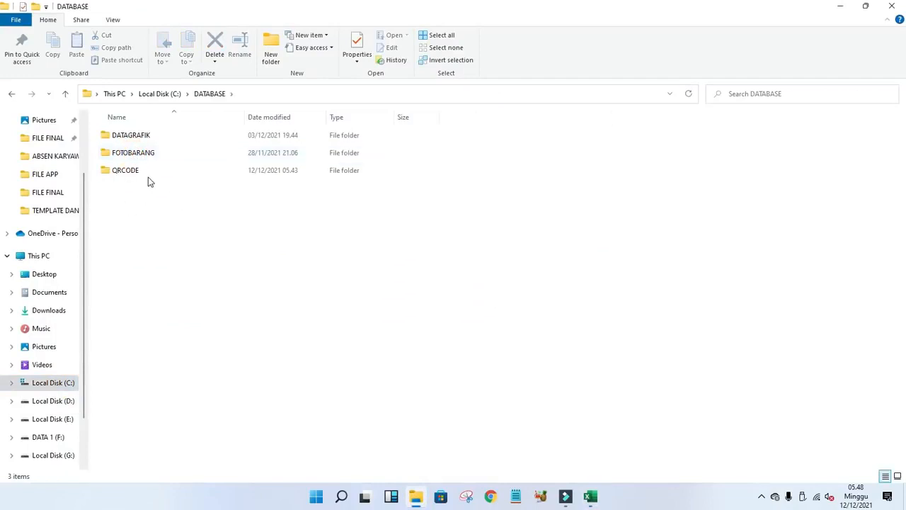
left_click(135, 176)
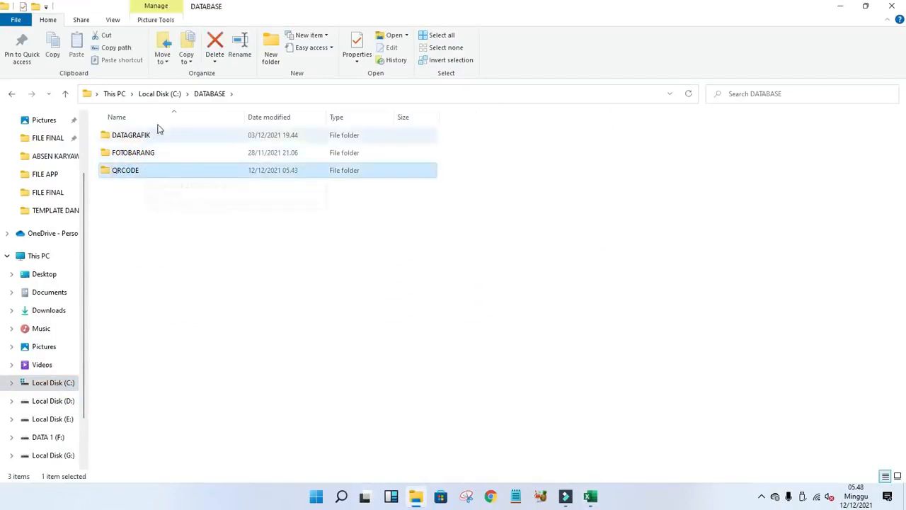
- Reopen DATABASE from Local Disk (C:), view the images in its QRCODE folder, and return to the template workbook
left_click(155, 94)
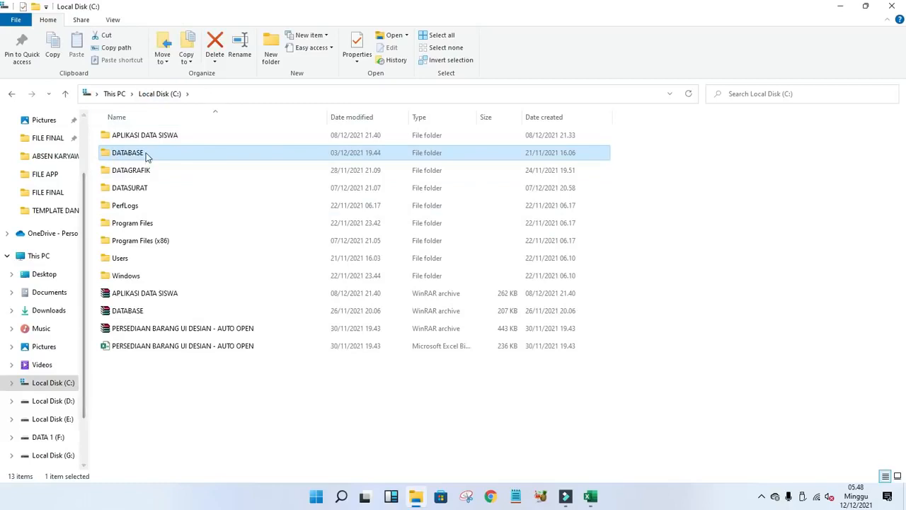
double_click(135, 154)
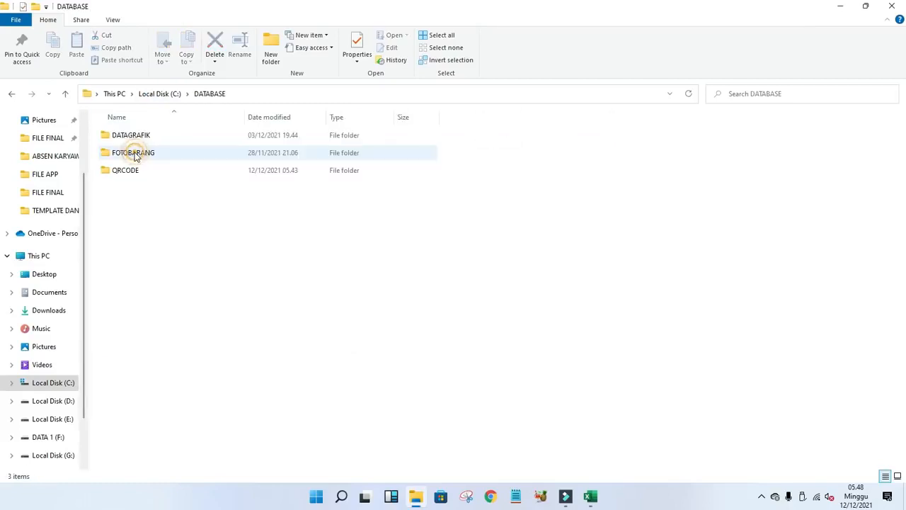
left_click(134, 174)
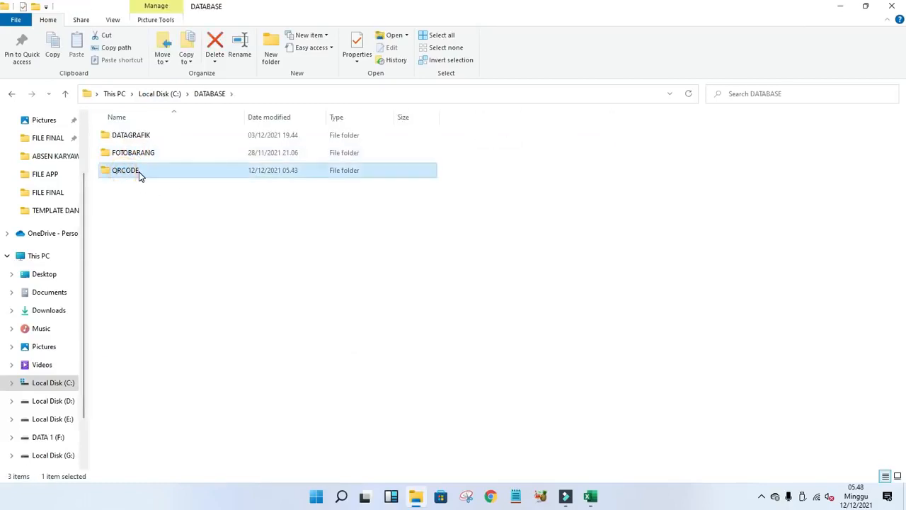
double_click(139, 175)
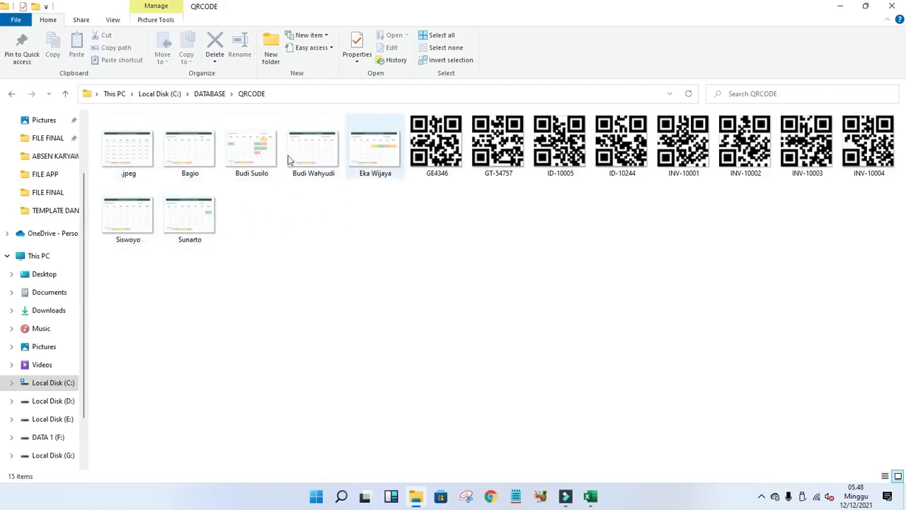
left_click(12, 94)
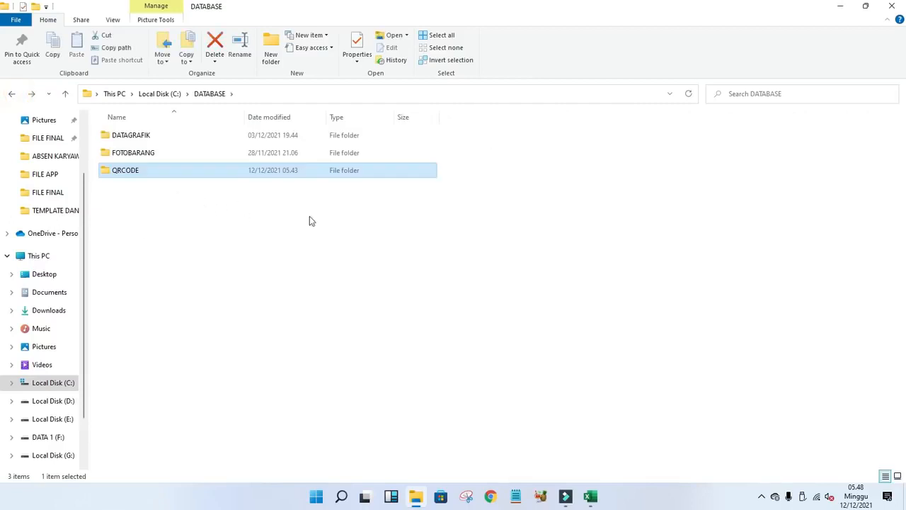
left_click(838, 9)
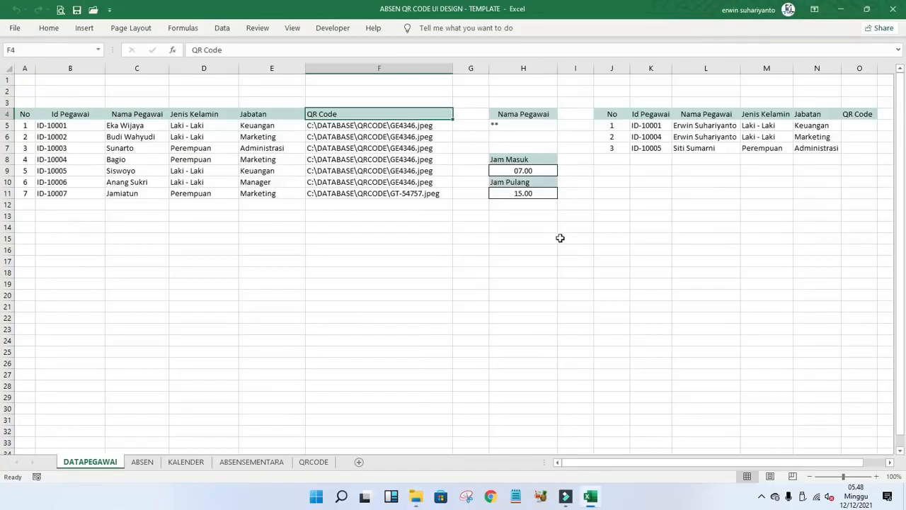
- Review the Jam Masuk and Jam Pulang cells on the DATAPEGAWAI sheet
left_click(385, 247)
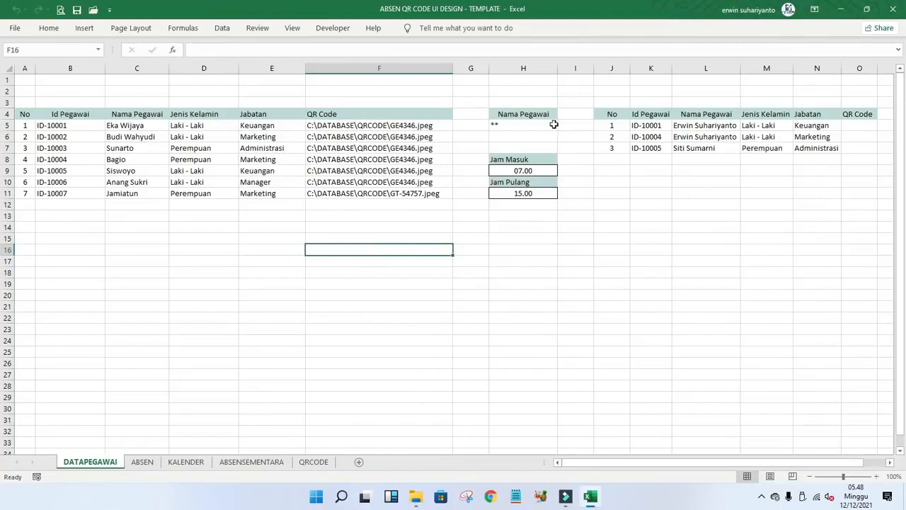
left_click(529, 168)
left_click_drag(517, 158, 519, 193)
left_click(521, 226)
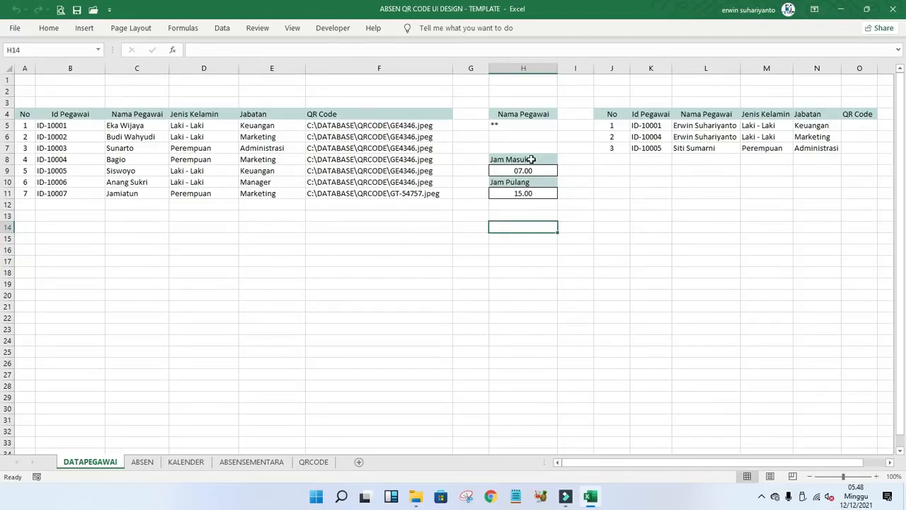
left_click(520, 194)
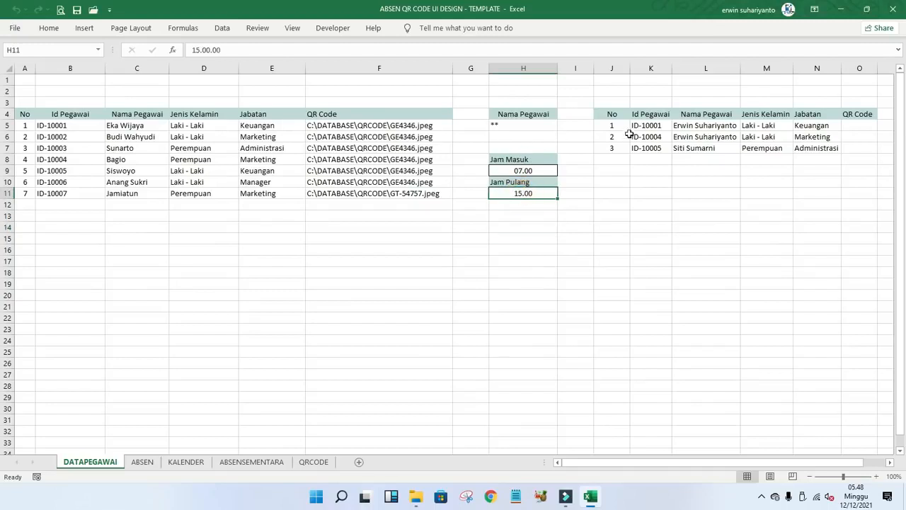
- Examine the second employee table in columns J to O of the DATAPEGAWAI sheet
left_click_drag(615, 115, 771, 145)
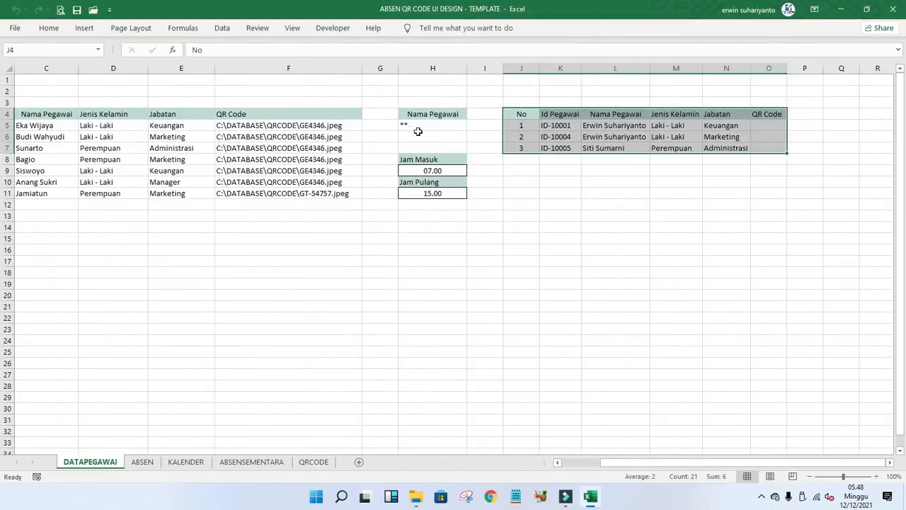
left_click(445, 340)
left_click_drag(649, 464, 637, 463)
left_click(352, 332)
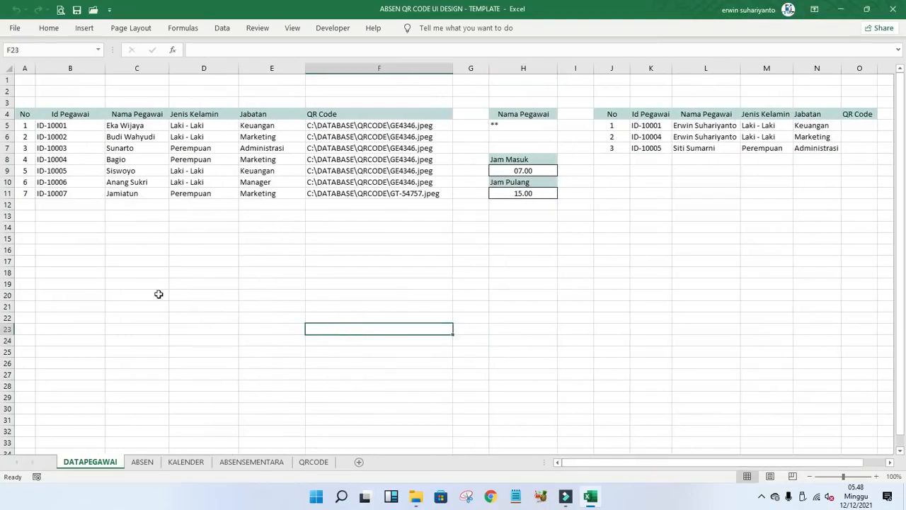
- On the ABSEN sheet, clear the contents of column L and set its fill to No Fill
left_click(147, 463)
left_click(324, 342)
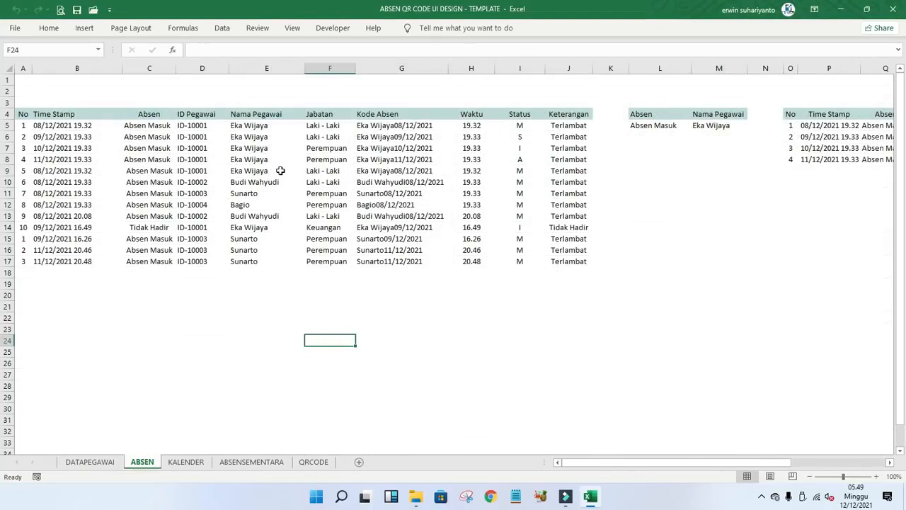
left_click(661, 68)
key("Delete")
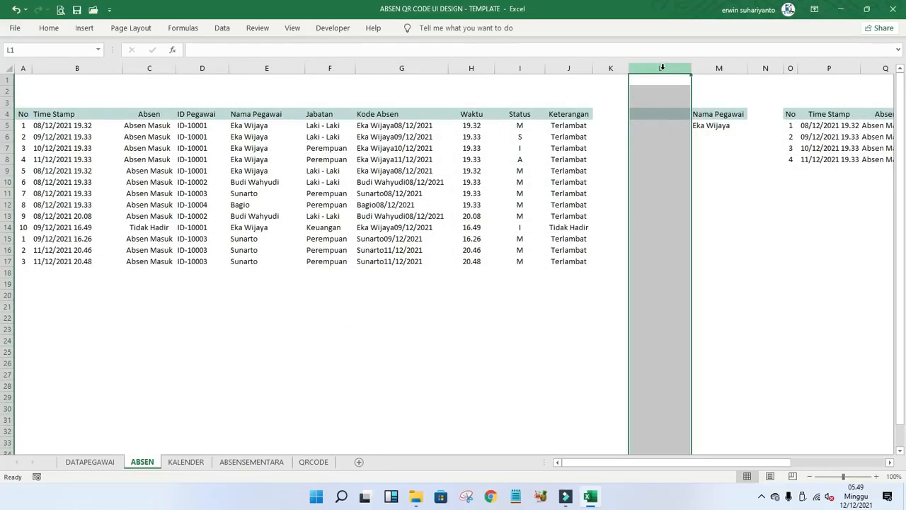
left_click(62, 31)
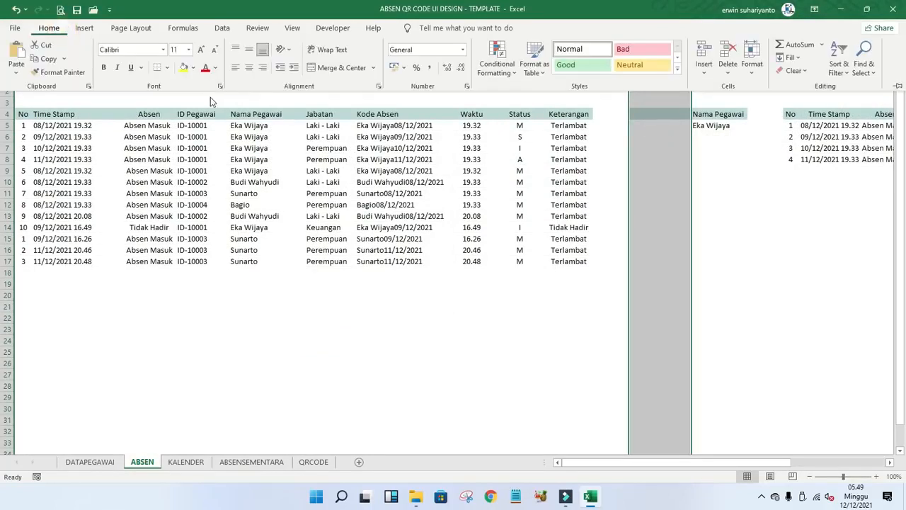
left_click(193, 68)
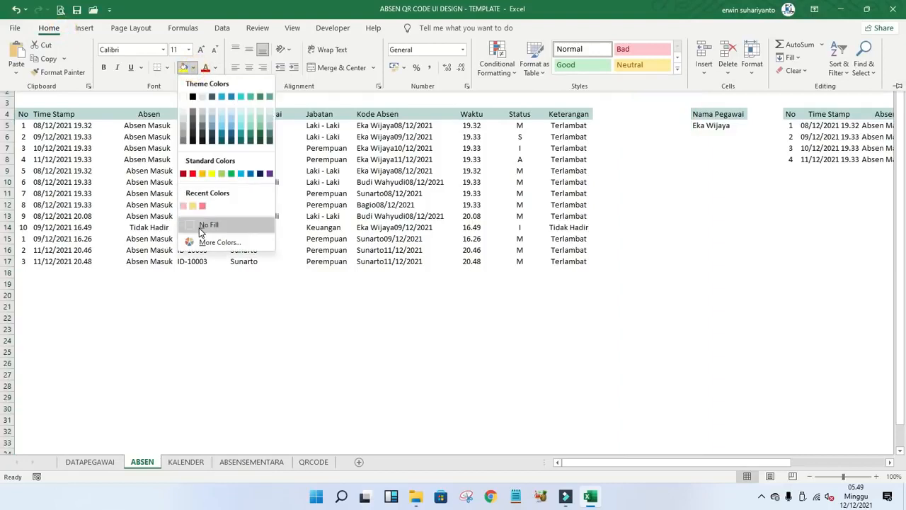
left_click(205, 226)
left_click(673, 247)
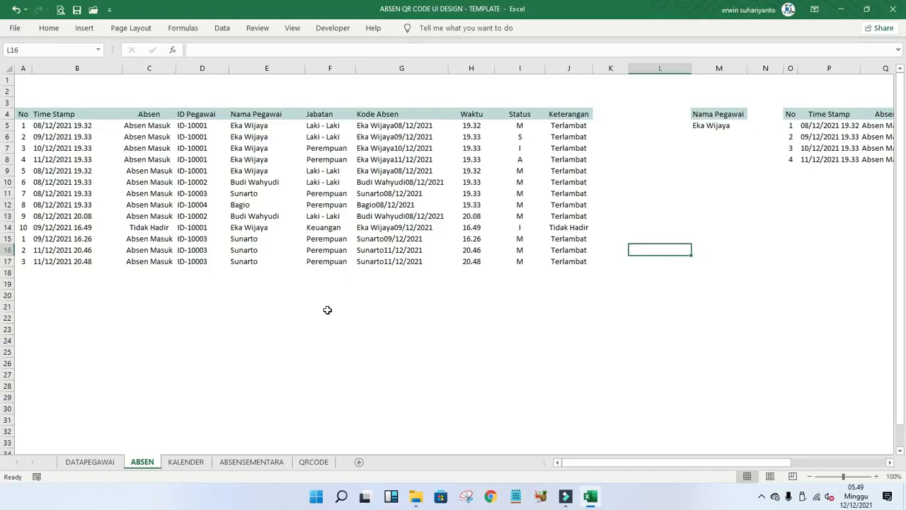
- Inspect the row-numbering formula in the No column of the main ABSEN table
left_click(25, 242)
left_click(26, 204)
left_click(33, 172)
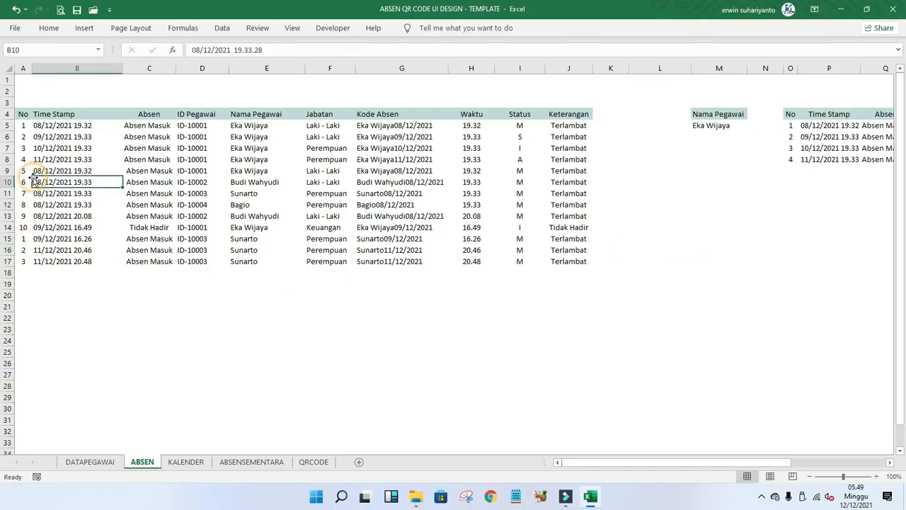
left_click(26, 171)
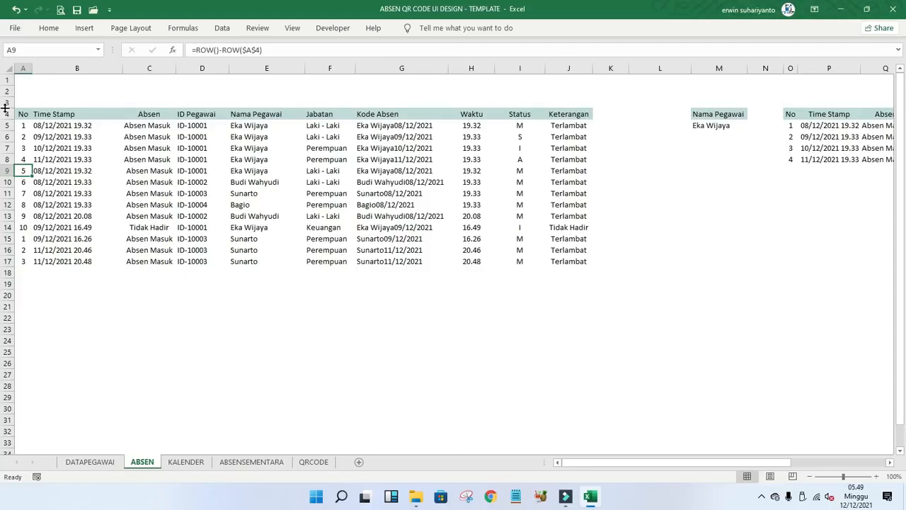
left_click(317, 239)
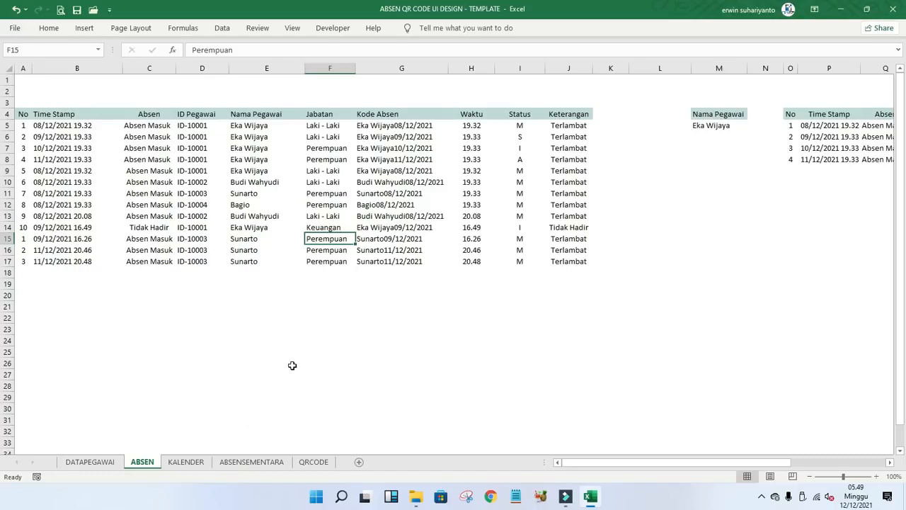
- Review the Nama Pegawai criterion and the filtered attendance records in columns O to X of the ABSEN sheet
left_click(354, 284)
left_click_drag(659, 463, 770, 471)
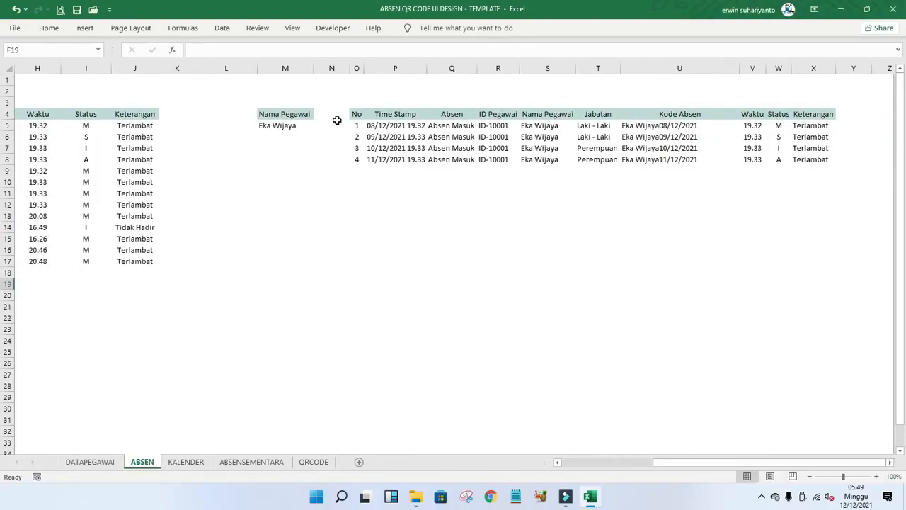
left_click_drag(661, 467, 623, 466)
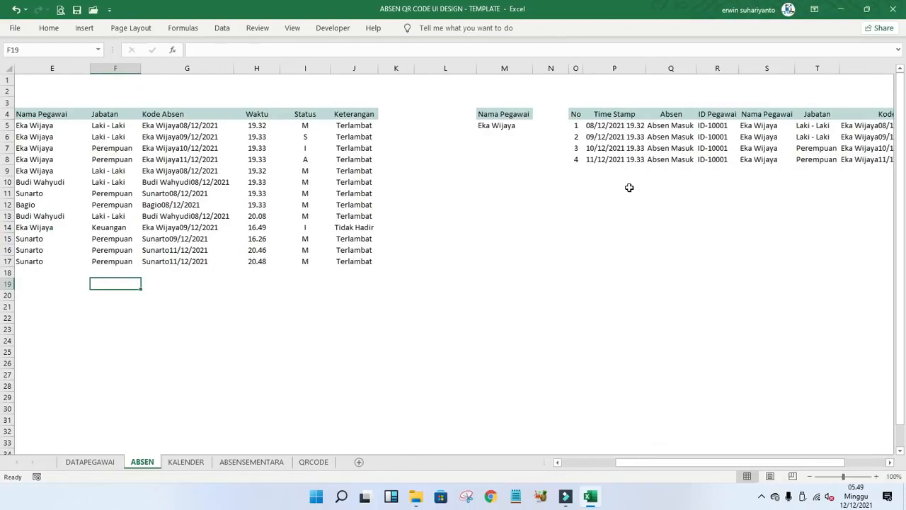
left_click_drag(577, 126, 737, 155)
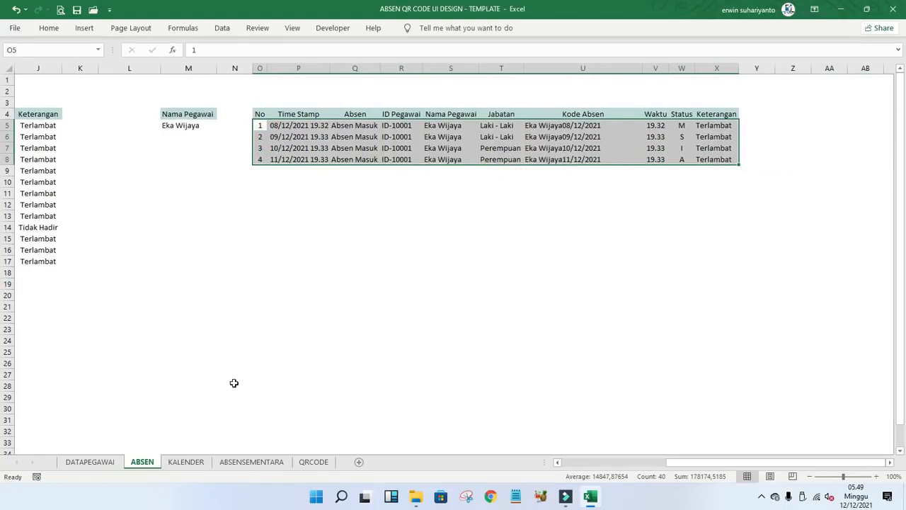
- Open the KALENDER sheet and look over the Rekap Absen Pegawai calendar and the lists below it
left_click(186, 462)
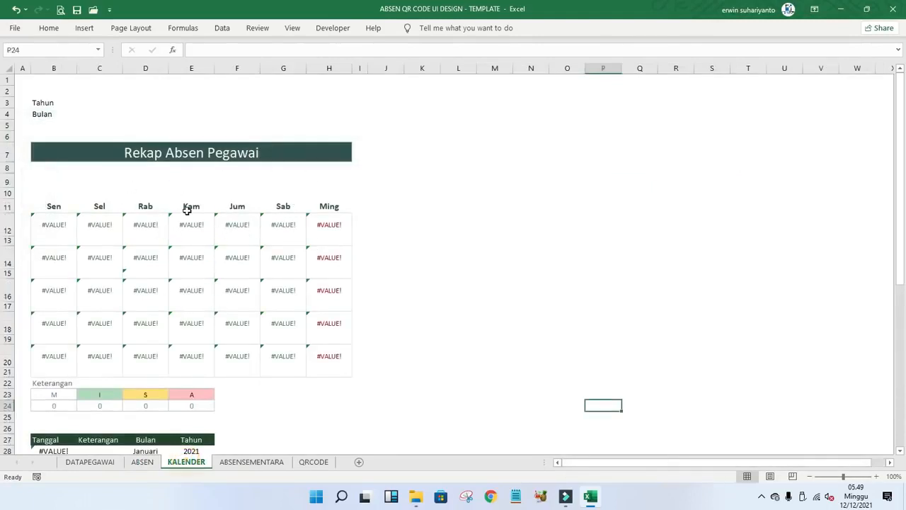
scroll(188, 212, "down", 2)
scroll(188, 213, "up", 1)
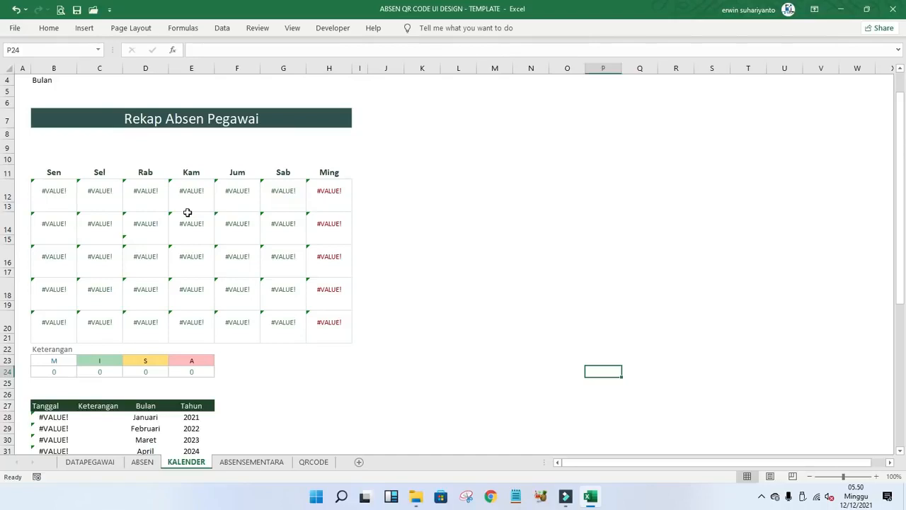
- View an employee's Desember 2021 recap image from the QRCODE folder in File Explorer, and return to the template workbook
left_click(415, 496)
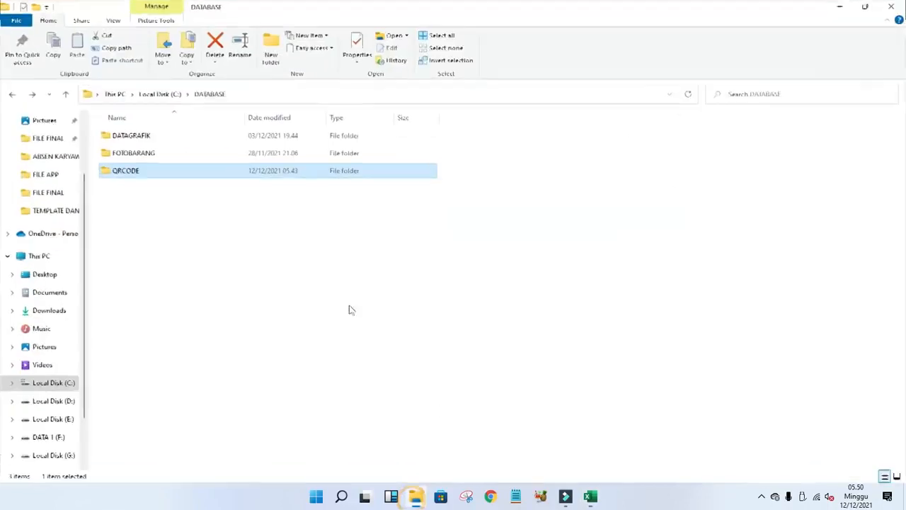
double_click(128, 172)
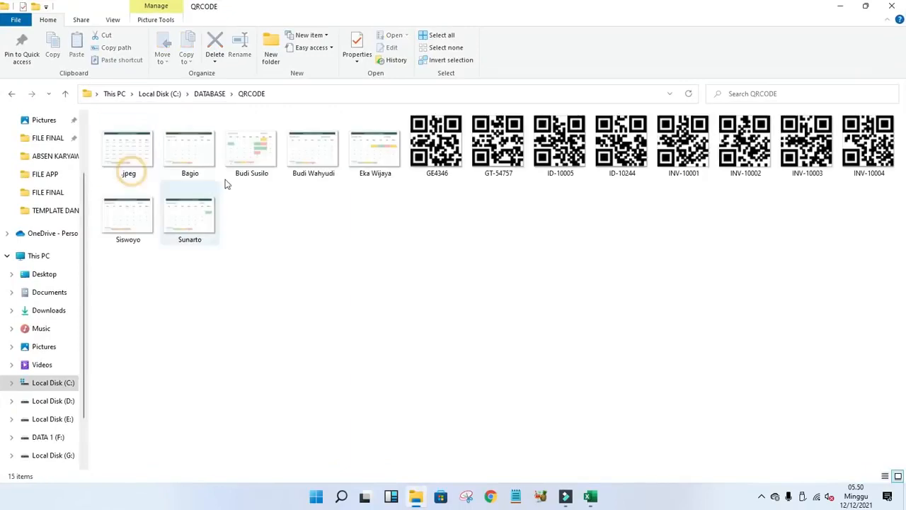
double_click(268, 149)
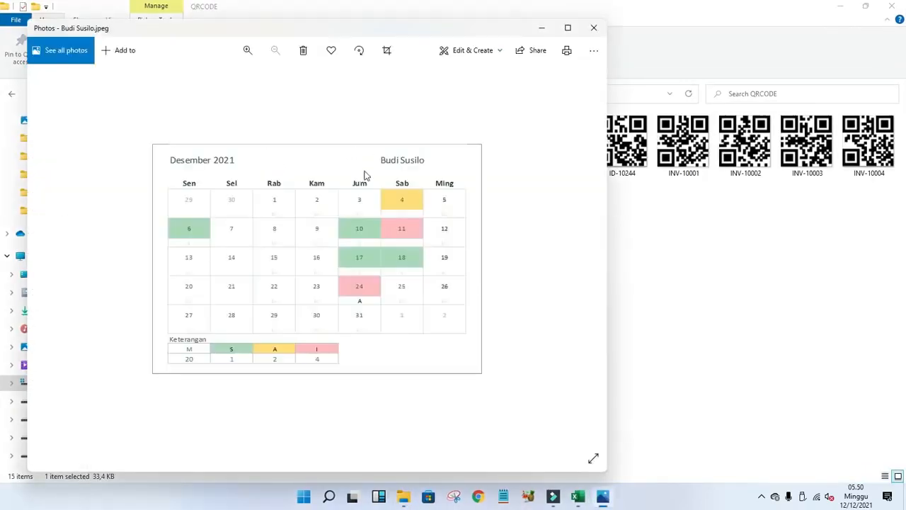
left_click(567, 27)
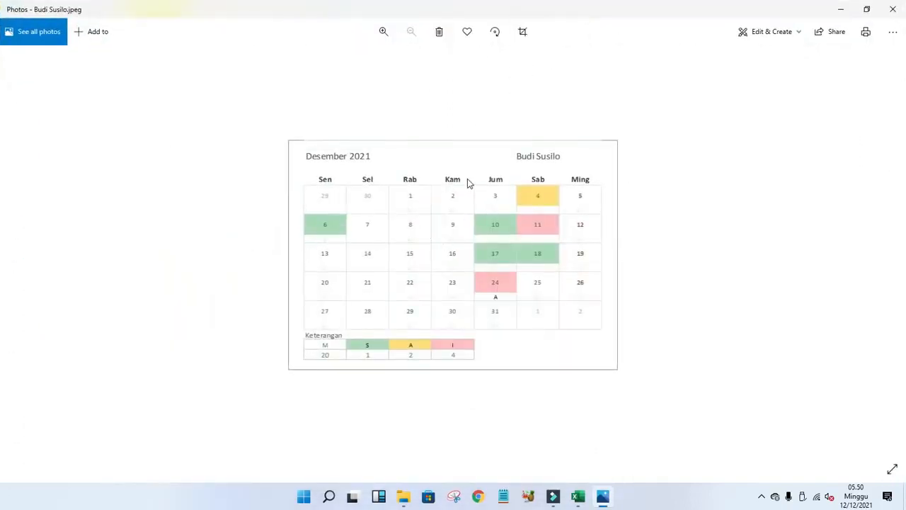
left_click(892, 9)
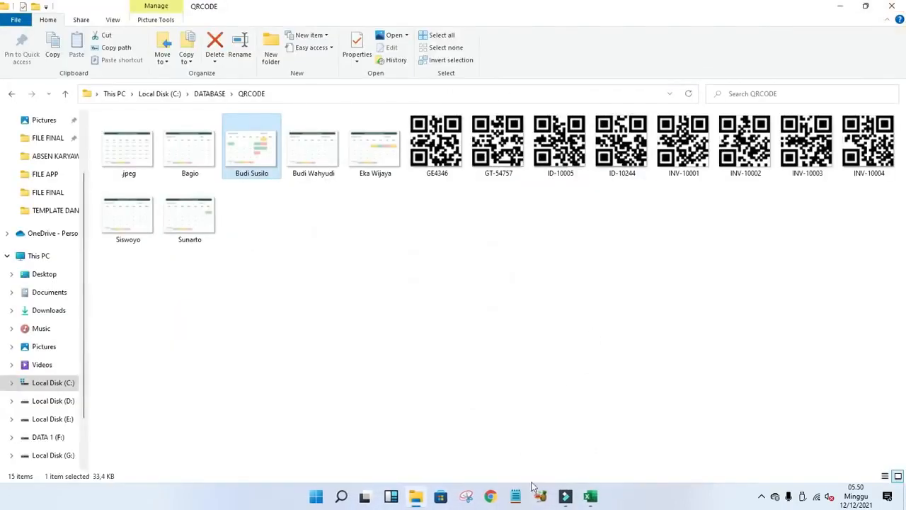
left_click(588, 496)
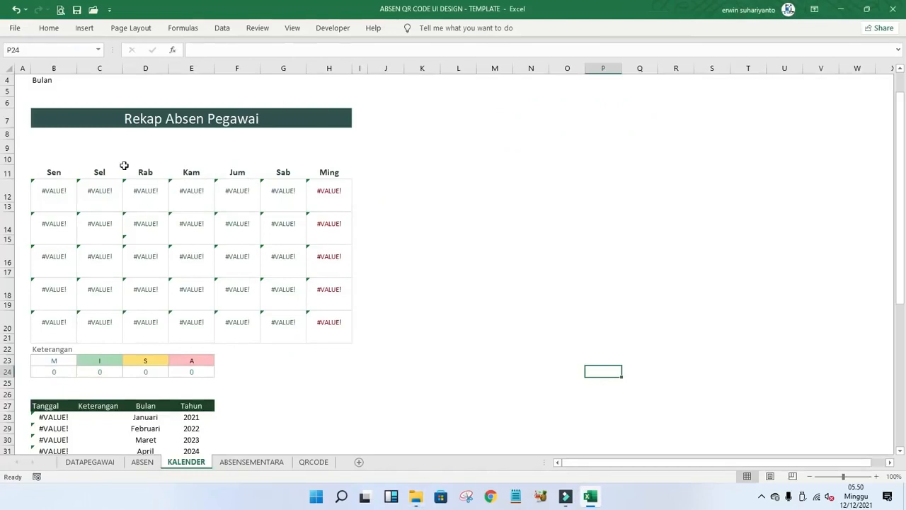
- Highlight the Rekap Absen Pegawai calendar block including its Keterangan legend to show the recap image area
mouse_move(30, 103)
left_mouse_down()
mouse_move(105, 135)
mouse_move(196, 321)
mouse_move(205, 391)
left_mouse_up()
left_click_drag(26, 105, 352, 383)
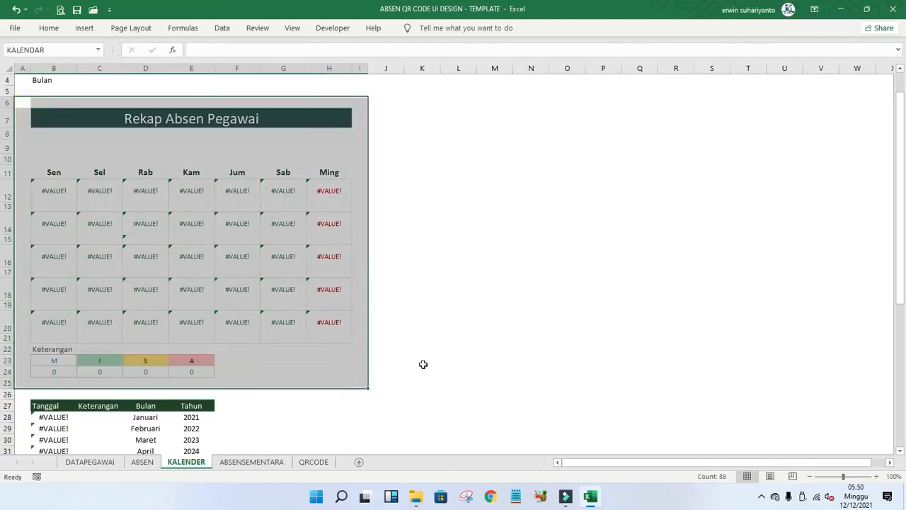
left_click(424, 337)
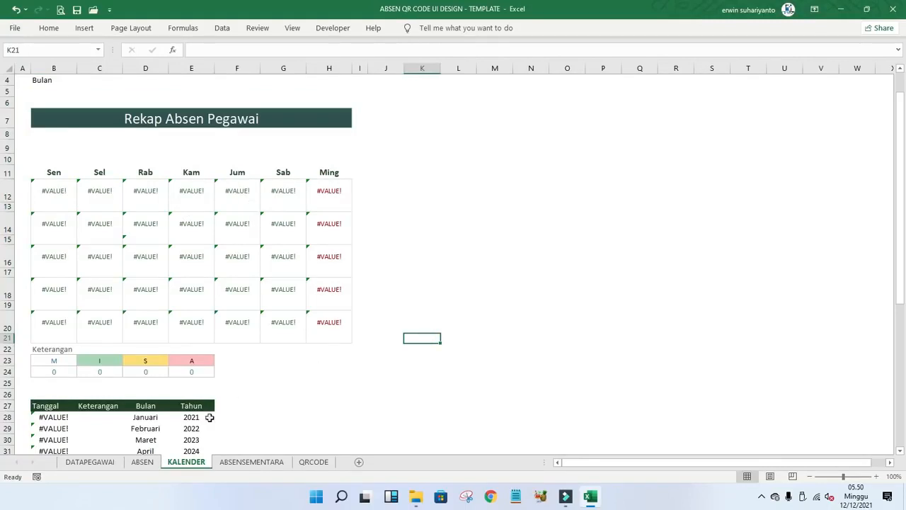
- Compare the filtered records on the ABSEN sheet with the calendar and its Tahun and Bulan fields on KALENDER
left_click(142, 462)
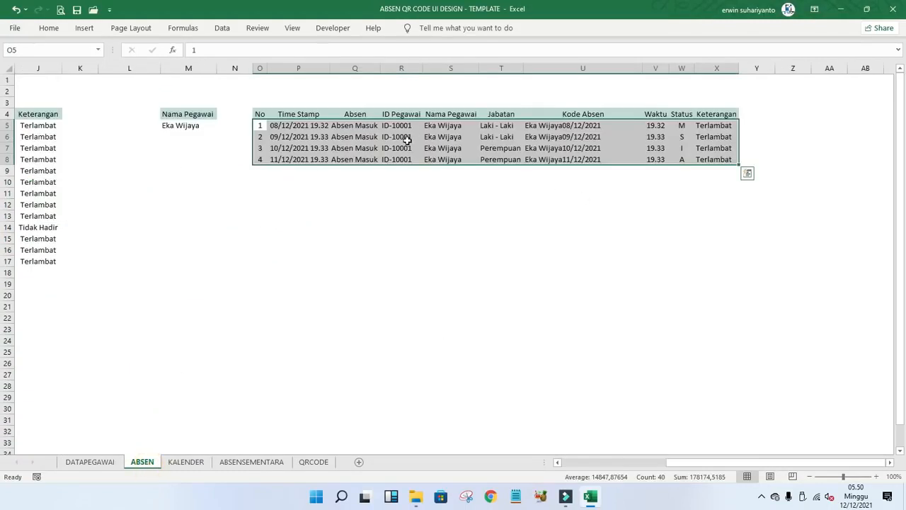
left_click(193, 463)
left_click(445, 258)
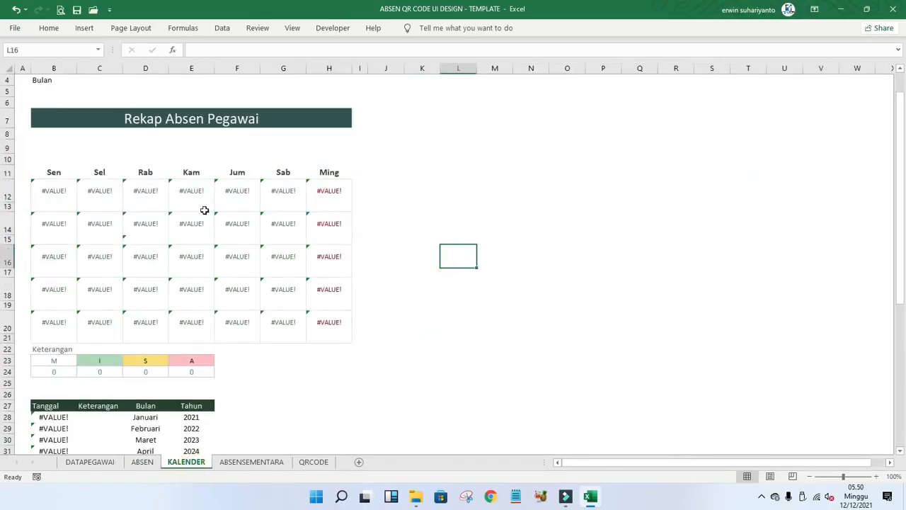
scroll(76, 187, "up", 1)
scroll(83, 168, "down", 1)
scroll(93, 87, "up", 1)
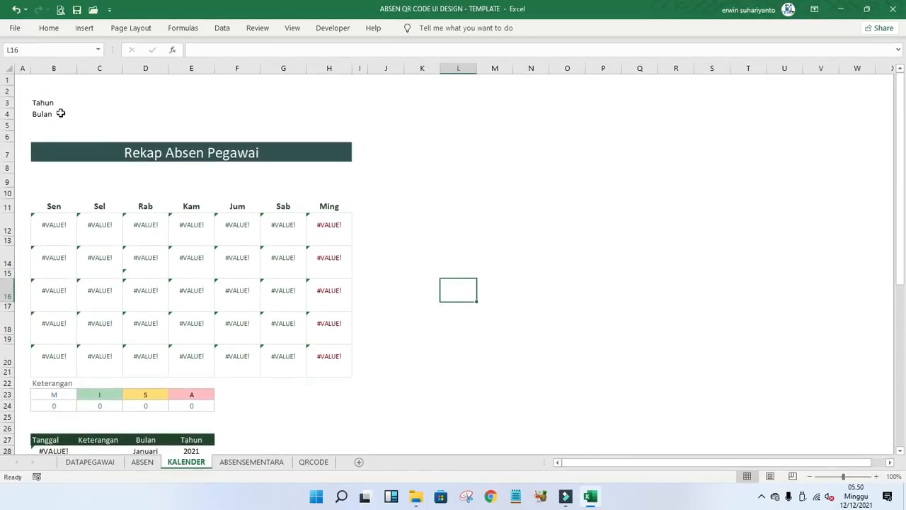
- Examine the DATEVALUE and WEEKDAY formula in the calendar's first Sen cell, B12, including the WEEKDAY return type argument 3
left_click(60, 225)
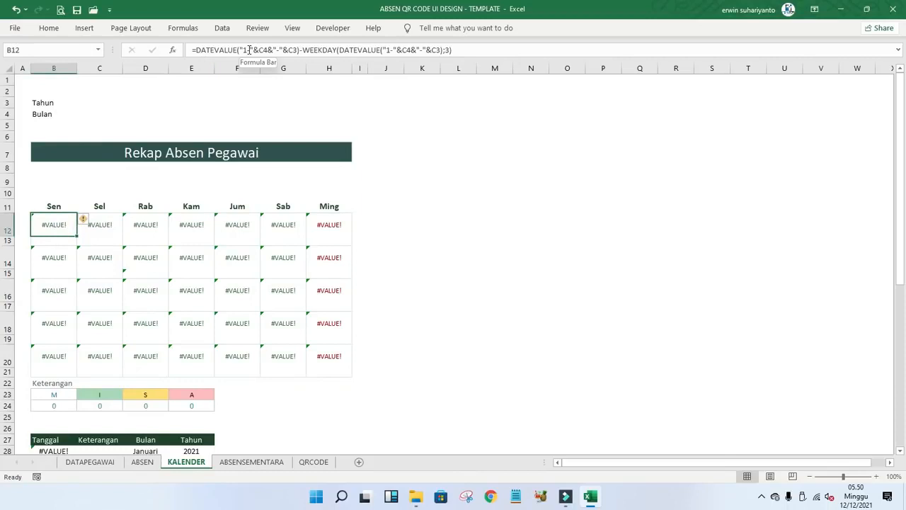
left_click(460, 50)
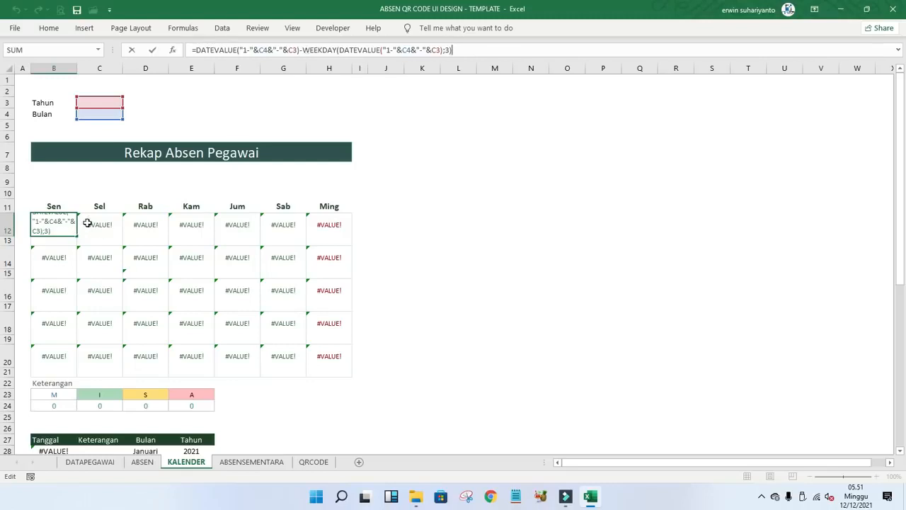
left_click(451, 50)
key("BackSpace")
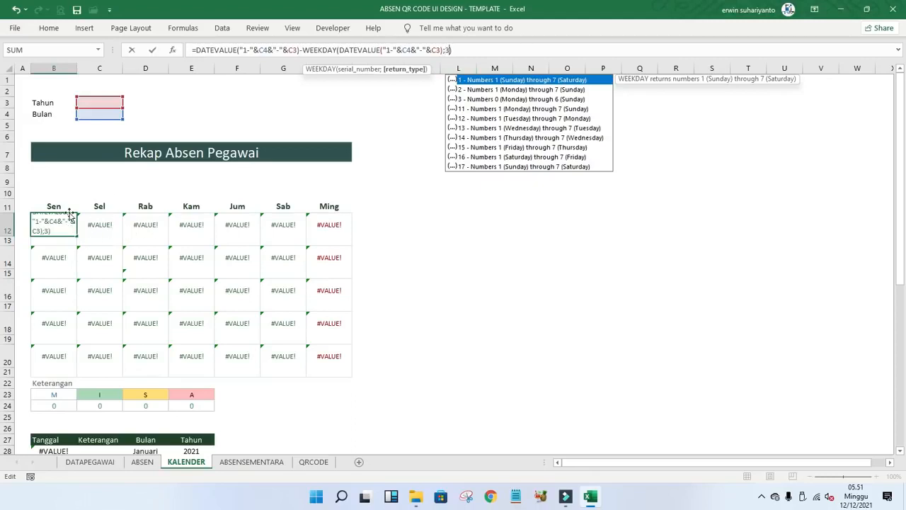
key("Return")
left_click(68, 227)
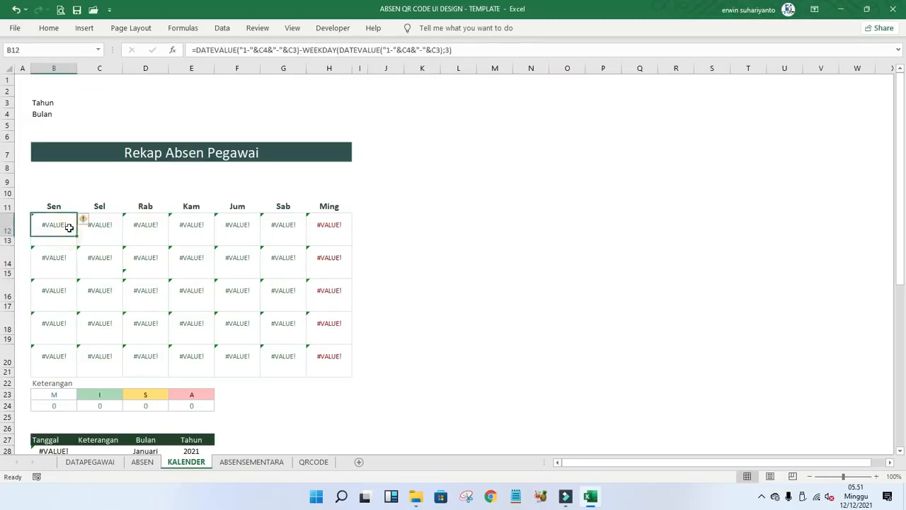
- Set the KALENDER sheet's Tahun to 2021 and Bulan to Januari
left_click(72, 103)
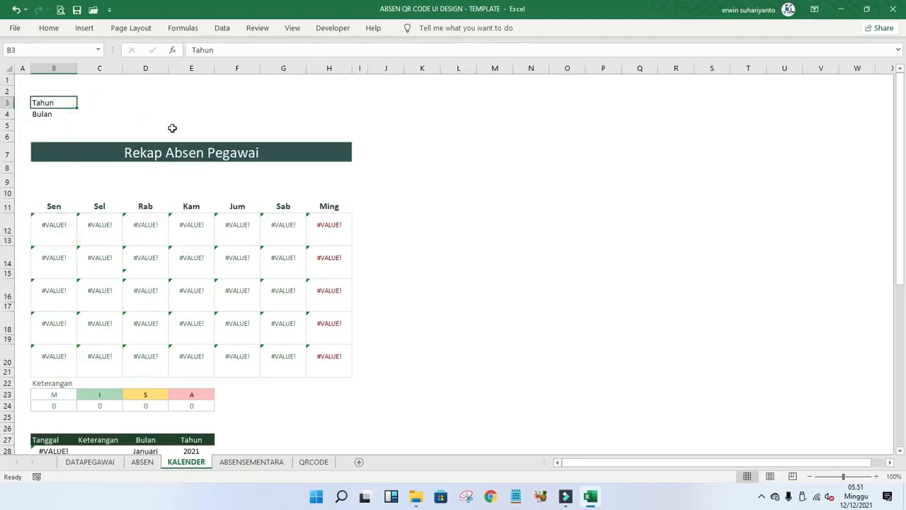
left_click(89, 104)
type("2021")
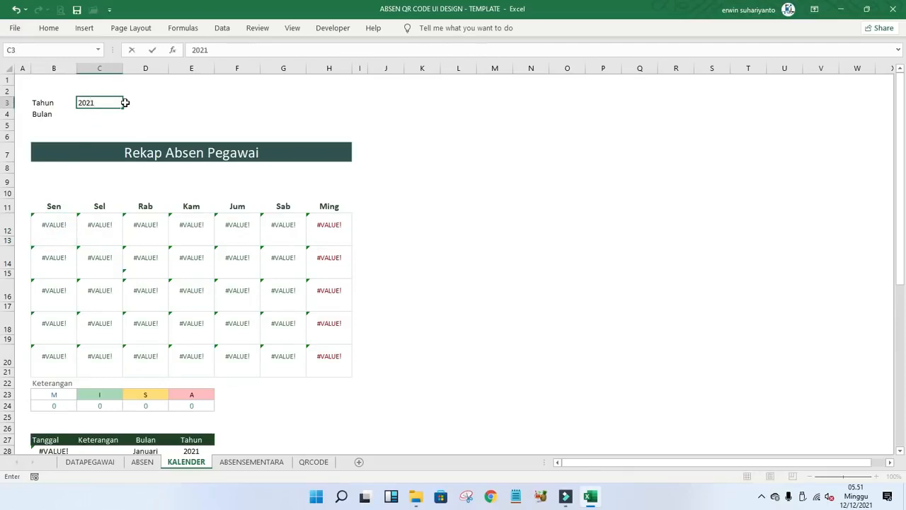
key("Return")
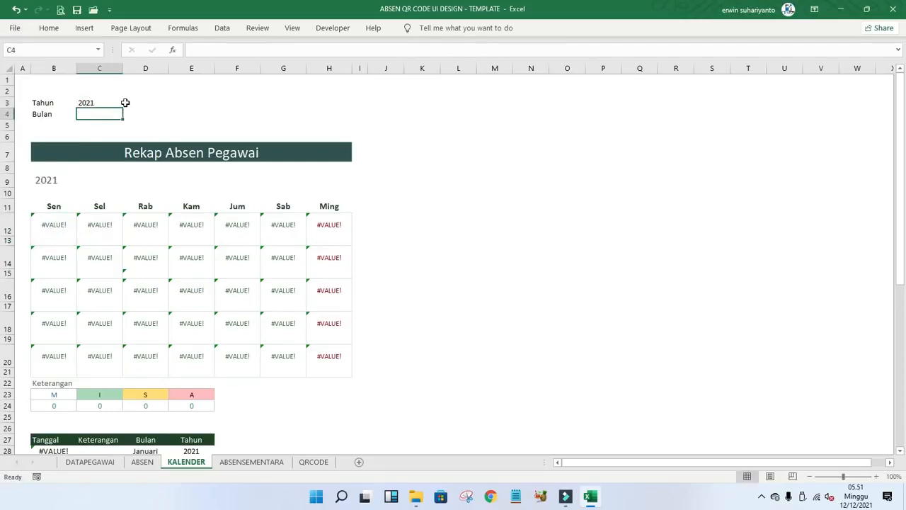
type("Januari")
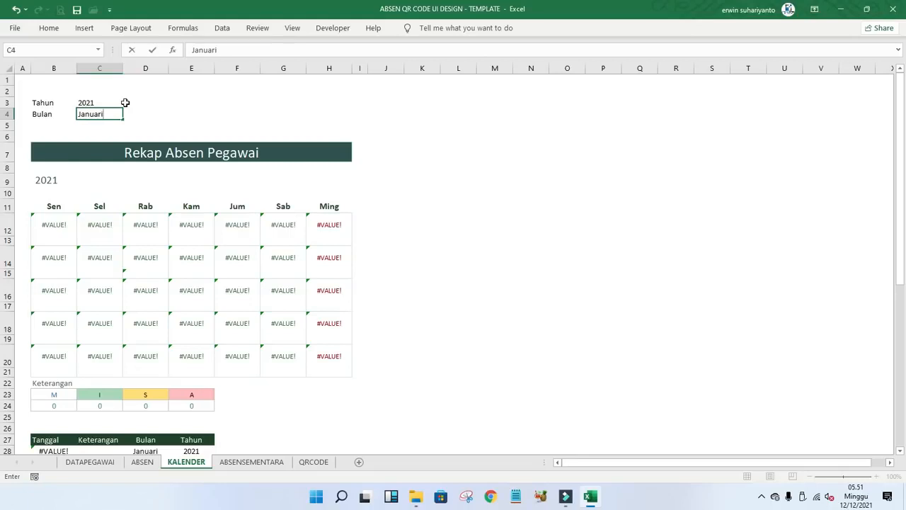
key("Return")
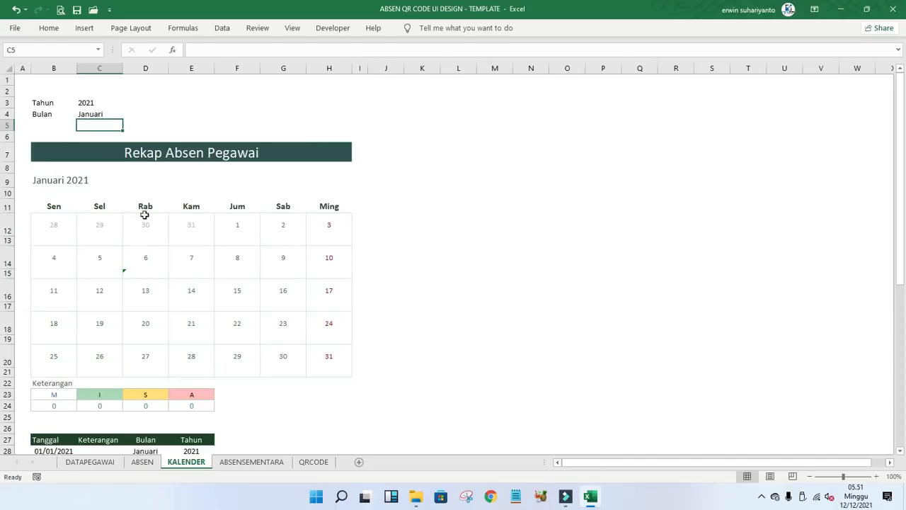
- Compare the formula in the calendar's first Sen cell, B12, with the day-increment formulas in the neighbouring Sel and Rab cells
left_click(61, 227)
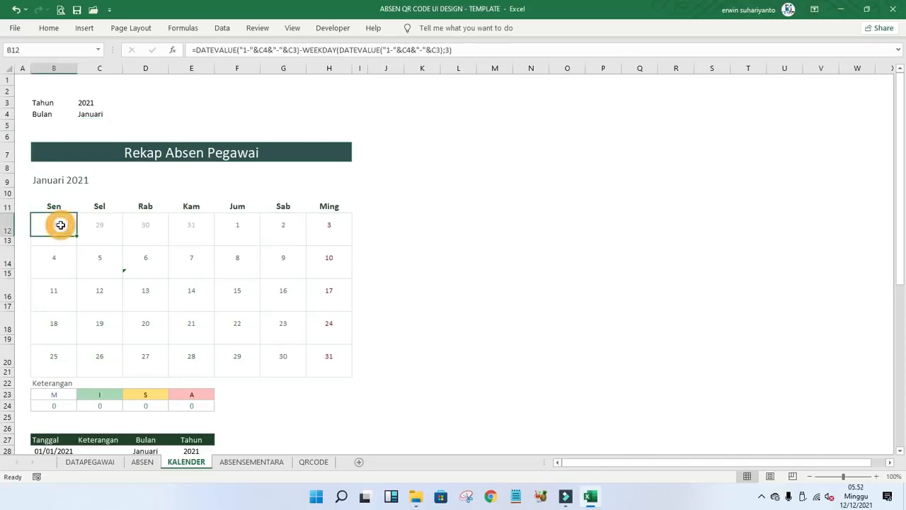
left_click(58, 206)
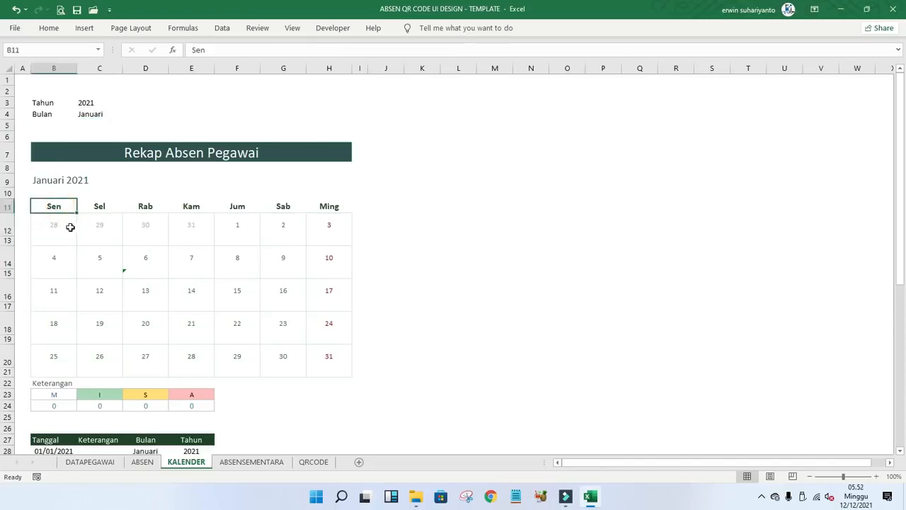
left_click(70, 227)
left_click(107, 228)
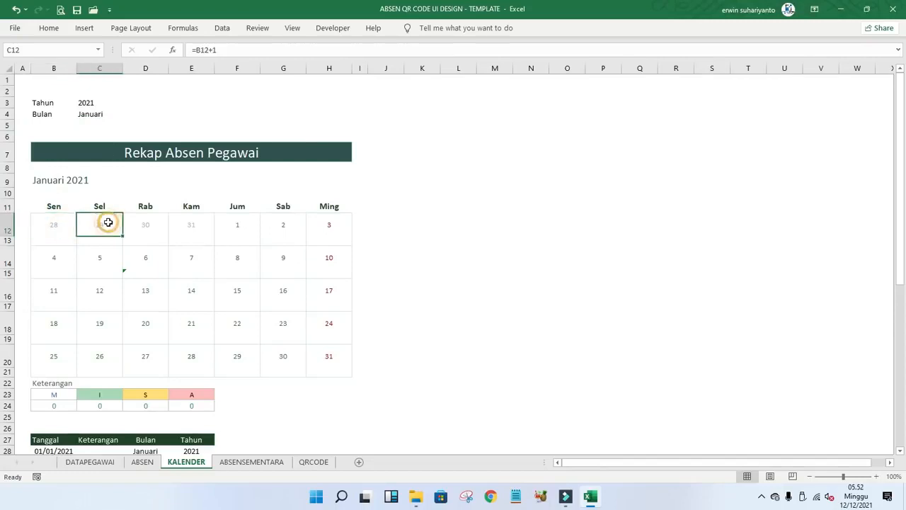
left_click(71, 226)
left_click(58, 245)
left_click(67, 222)
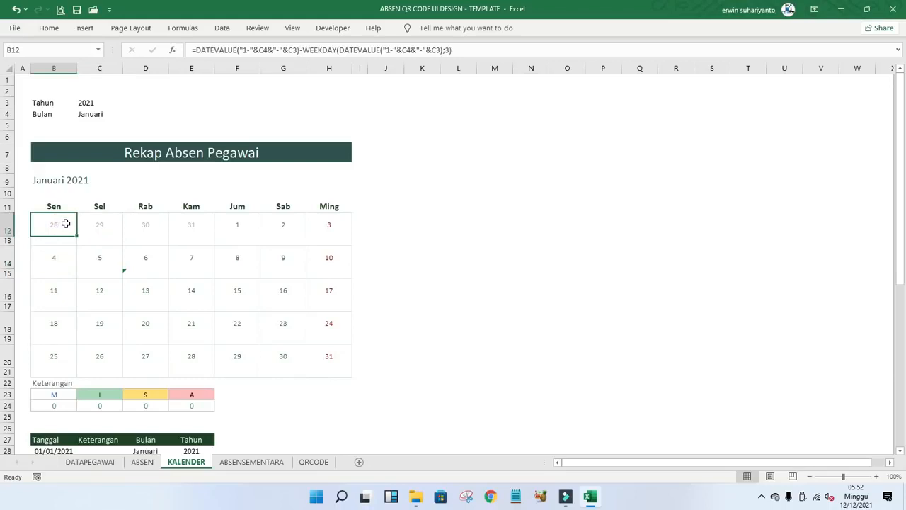
left_click(103, 227)
left_click(140, 230)
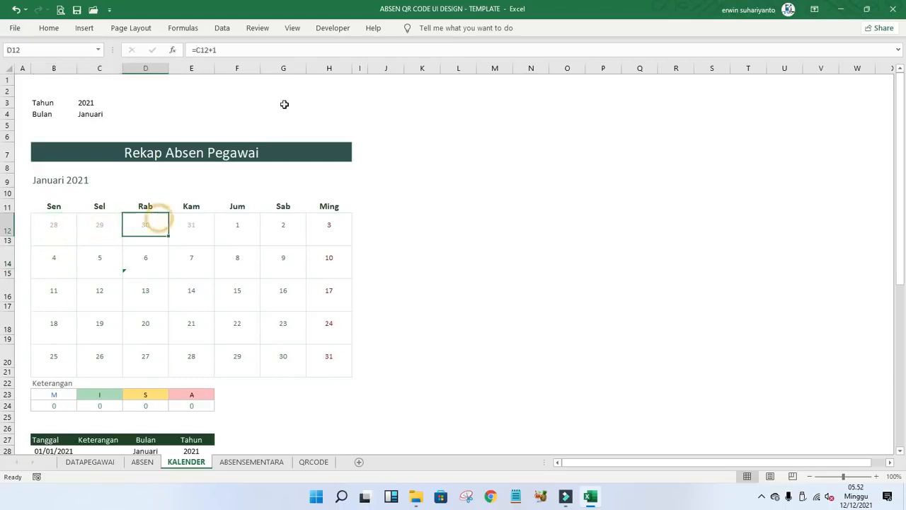
left_click(61, 223)
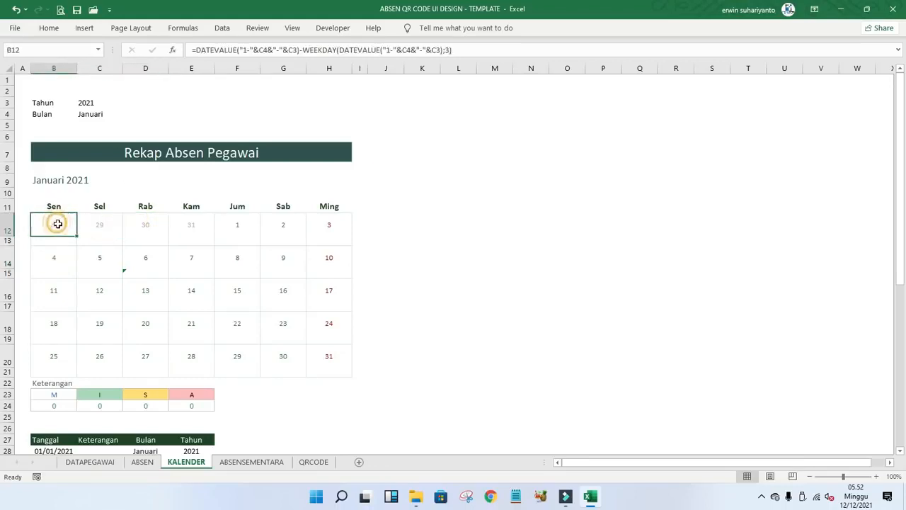
left_click(100, 228)
left_click(250, 48)
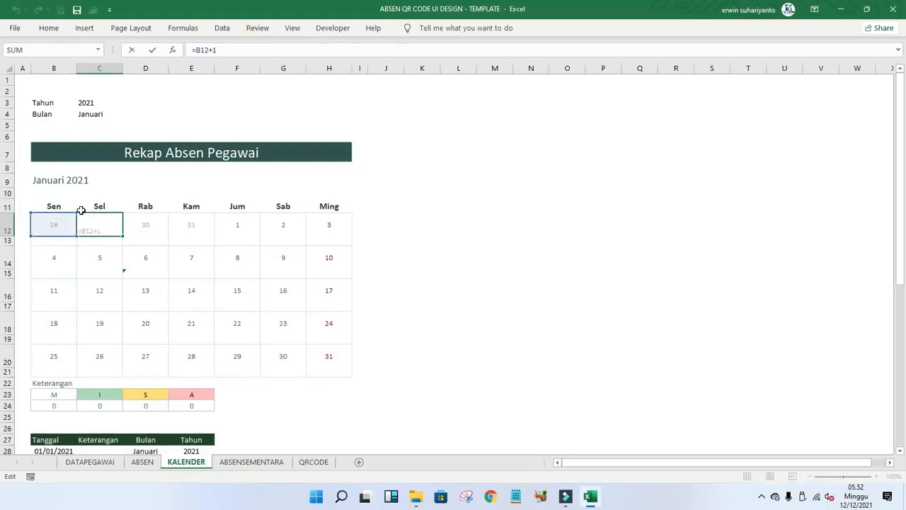
key("Return")
- Examine the date formulas across the calendar's first week, from Sel through Ming and back to Sen
left_click(99, 227)
left_click(142, 225)
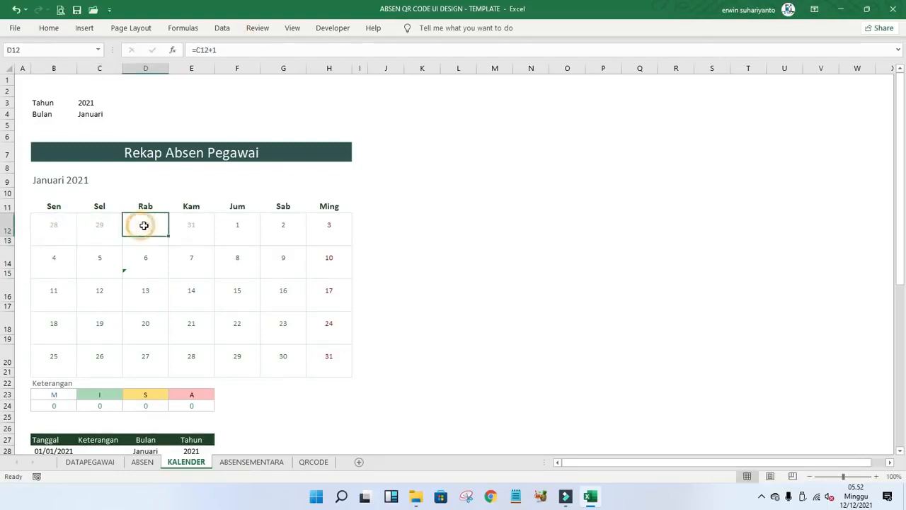
left_click(191, 226)
left_click(236, 225)
left_click(276, 224)
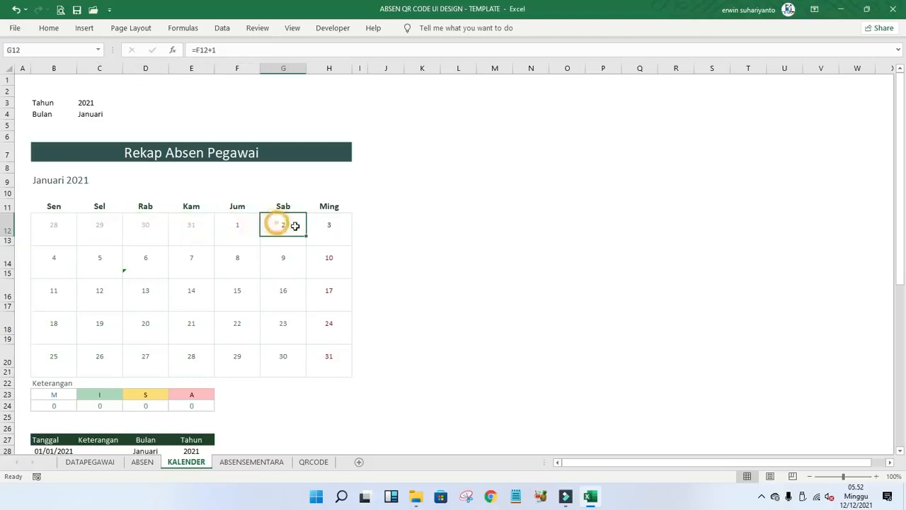
left_click(327, 223)
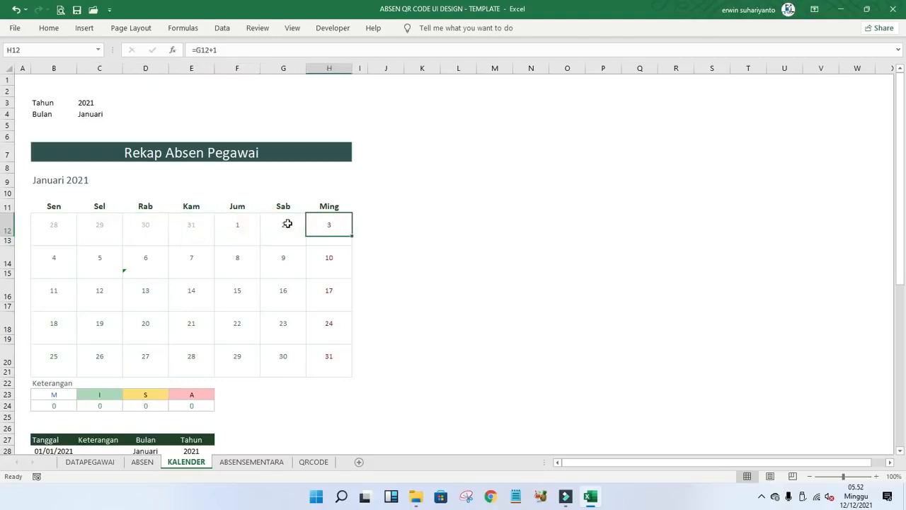
left_click(287, 224)
left_click(238, 225)
left_click(192, 225)
left_click(150, 225)
left_click(92, 224)
left_click(52, 223)
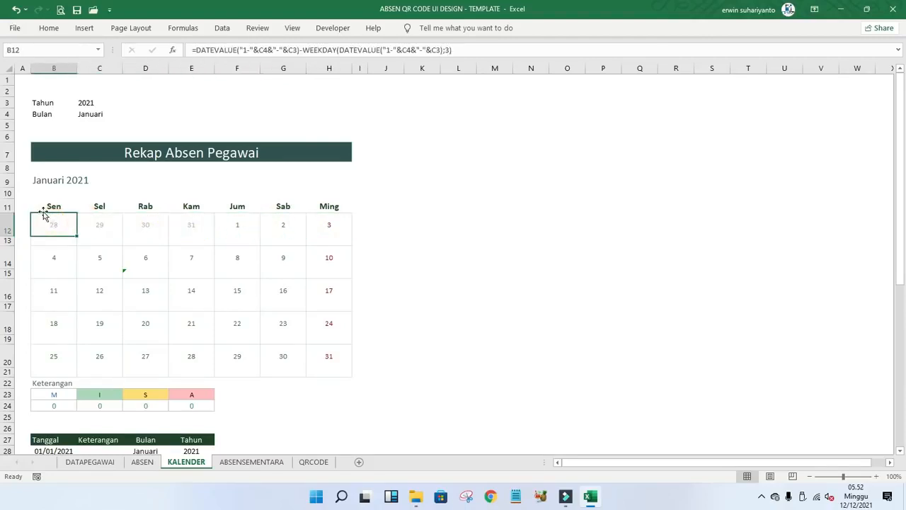
- Examine the week-increment formulas in B14 and B16 and in the second week's Sel, Rab and Kam cells
left_click(54, 251)
left_click(237, 49)
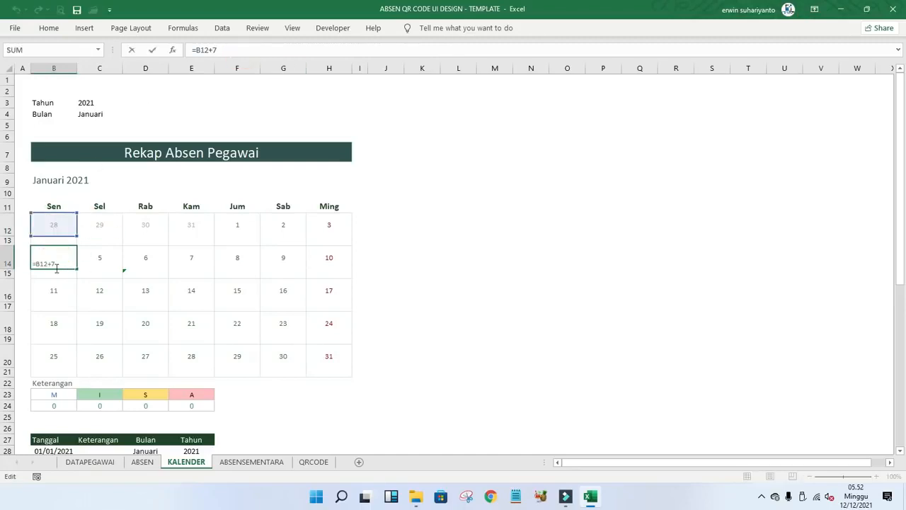
key("Return")
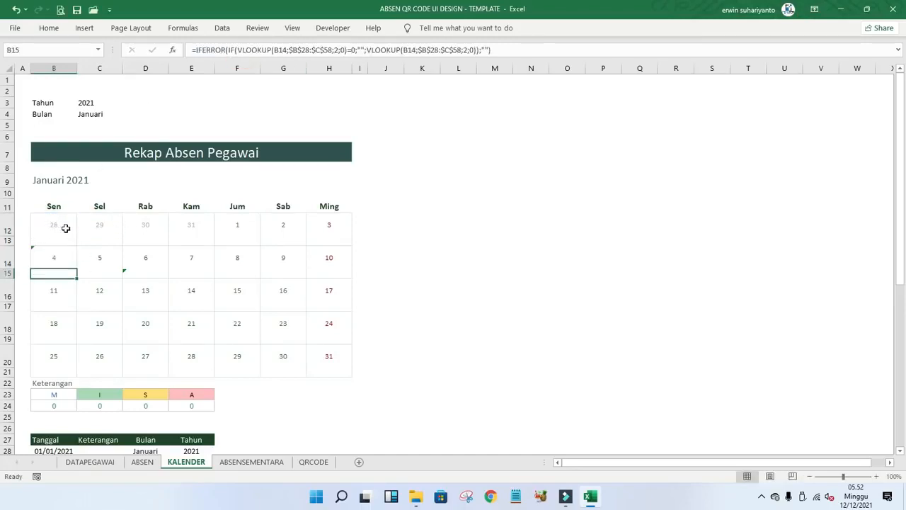
left_click(59, 287)
left_click(224, 51)
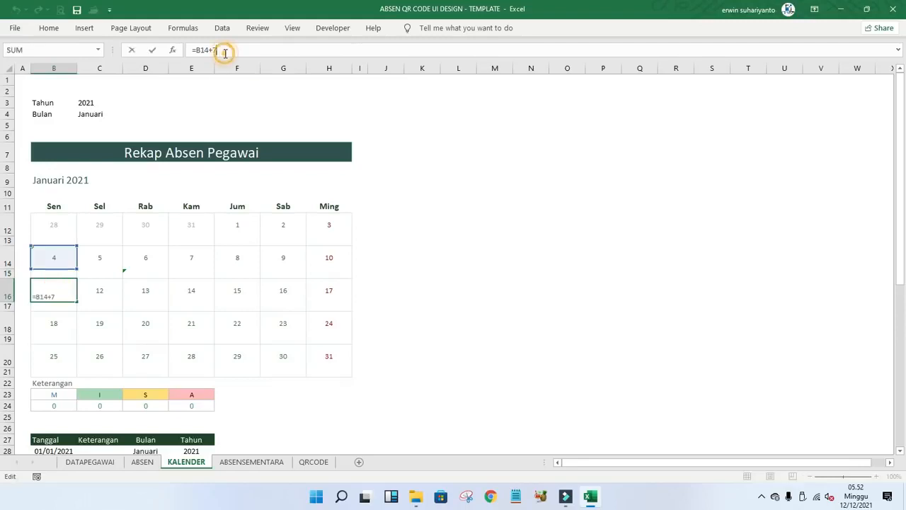
key("Return")
left_click(101, 259)
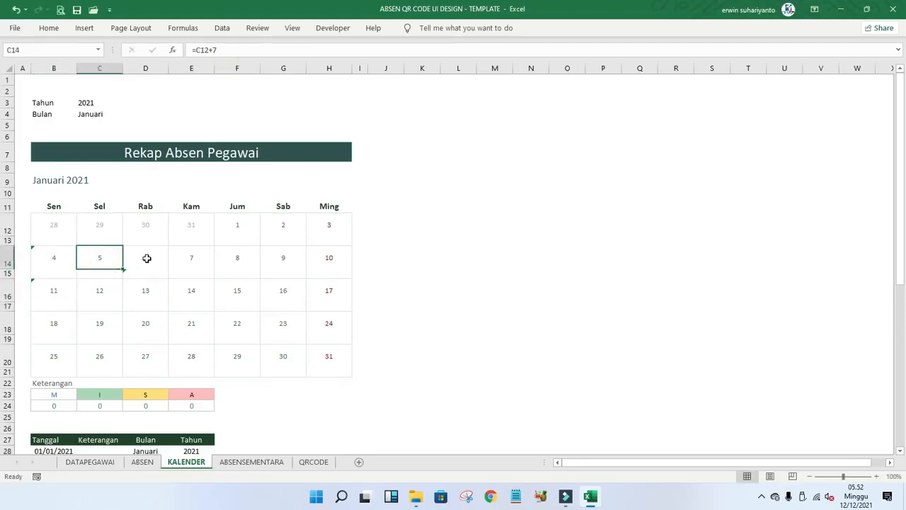
left_click(146, 259)
left_click(184, 257)
- Highlight the first week's dates from Sel to Ming, and the remaining weeks' block, to contrast their formulas with B12
left_click_drag(93, 226, 323, 218)
left_click(64, 230)
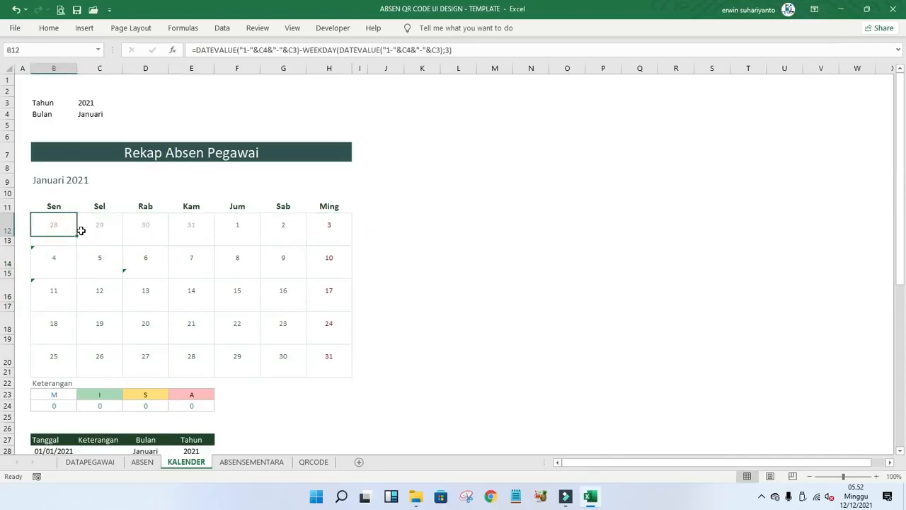
left_click_drag(44, 257, 325, 356)
left_click(416, 303)
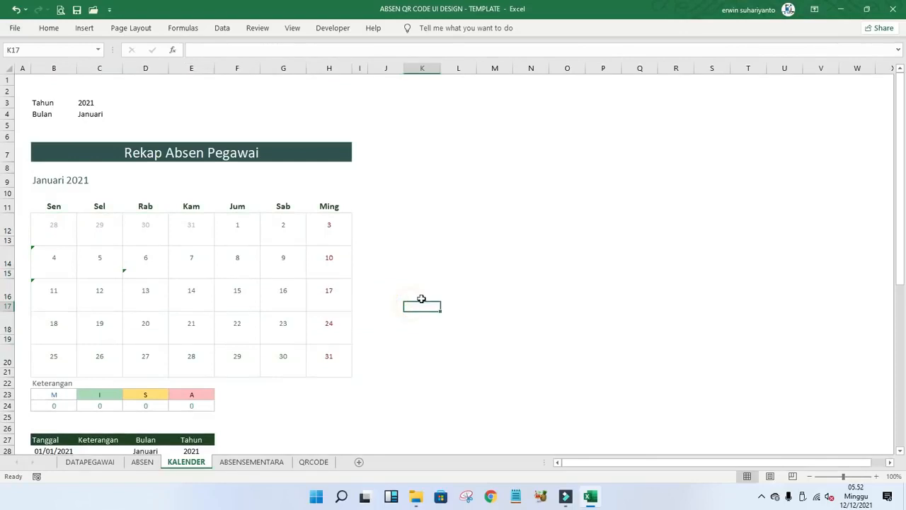
left_click(187, 353)
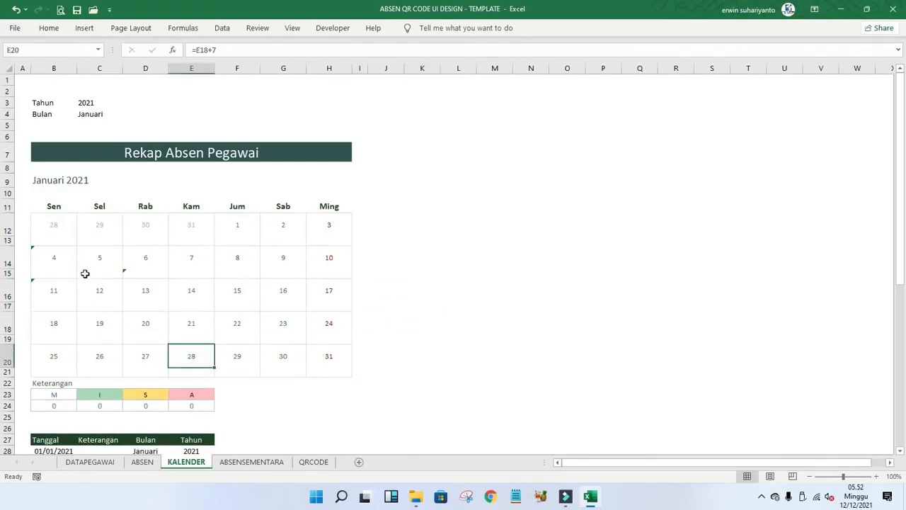
left_click(53, 233)
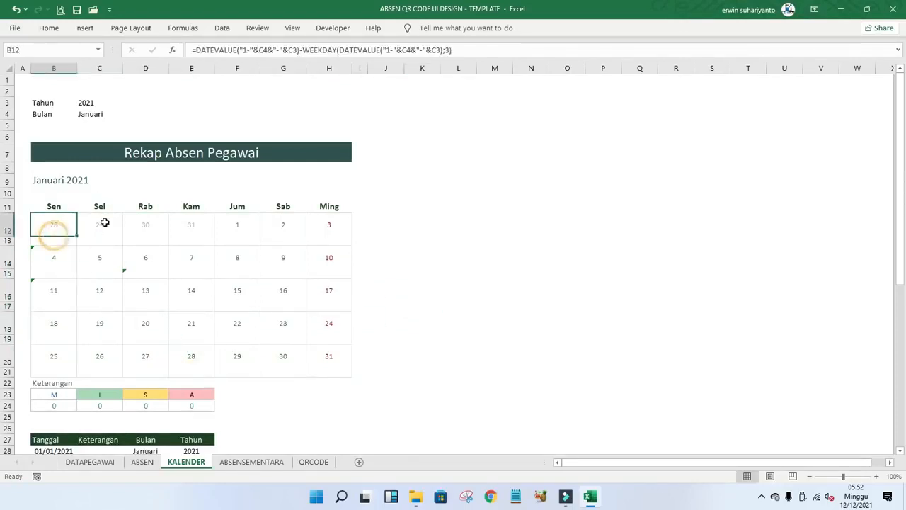
- Examine the IFERROR and VLOOKUP formula in B13 together with its Tanggal and Keterangan lookup range, B28:C58
left_click(65, 241)
left_click(505, 50)
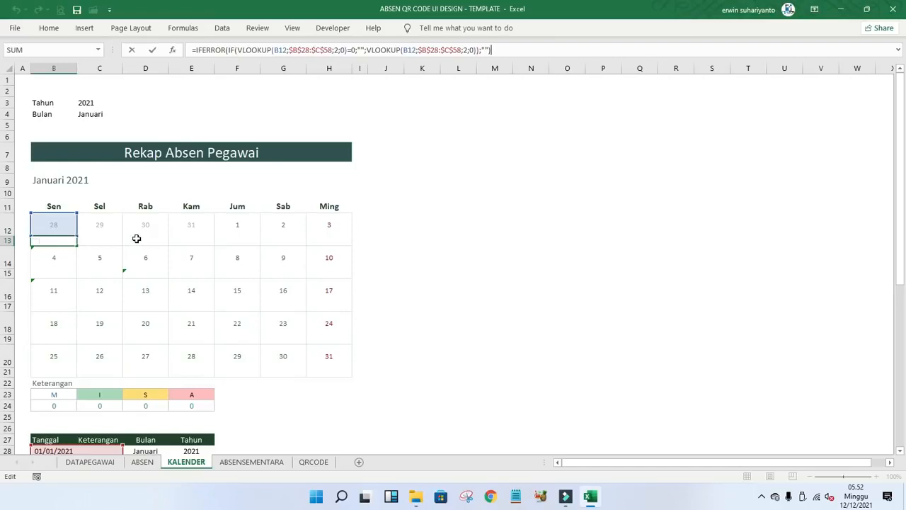
scroll(133, 242, "down", 9)
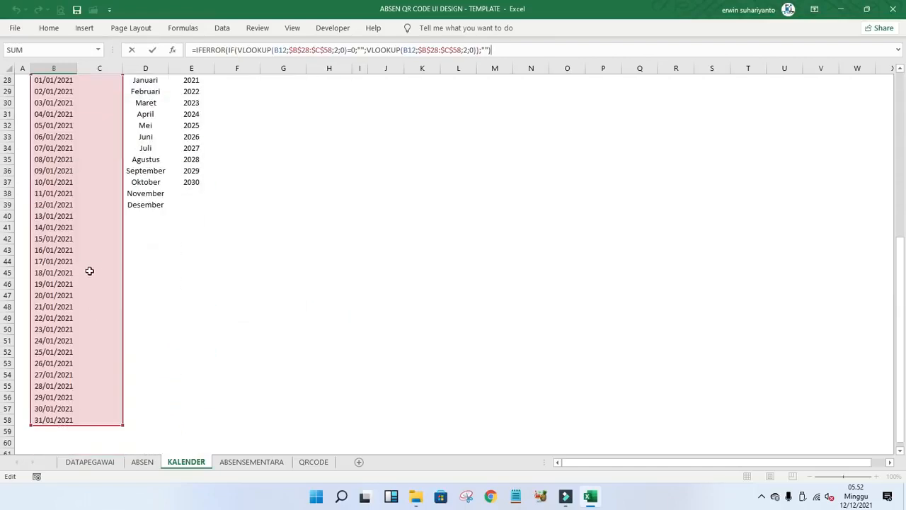
scroll(95, 134, "up", 1)
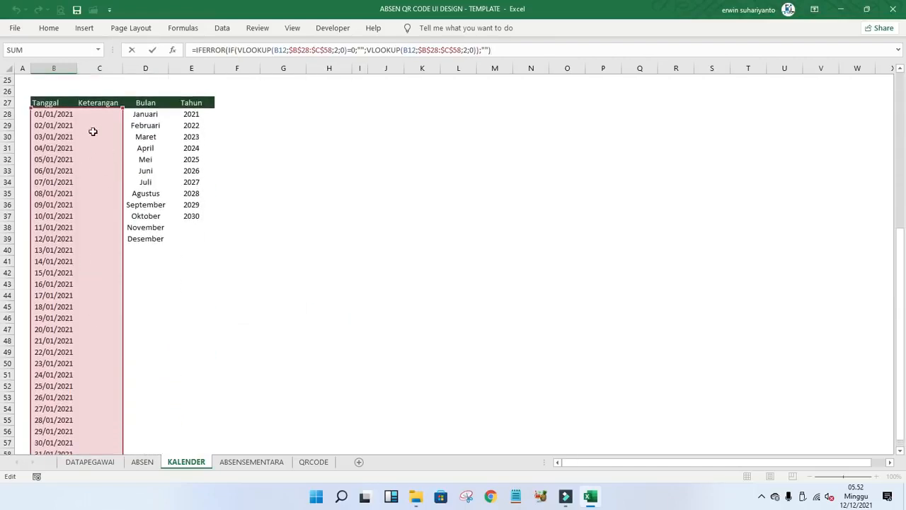
scroll(224, 146, "up", 7)
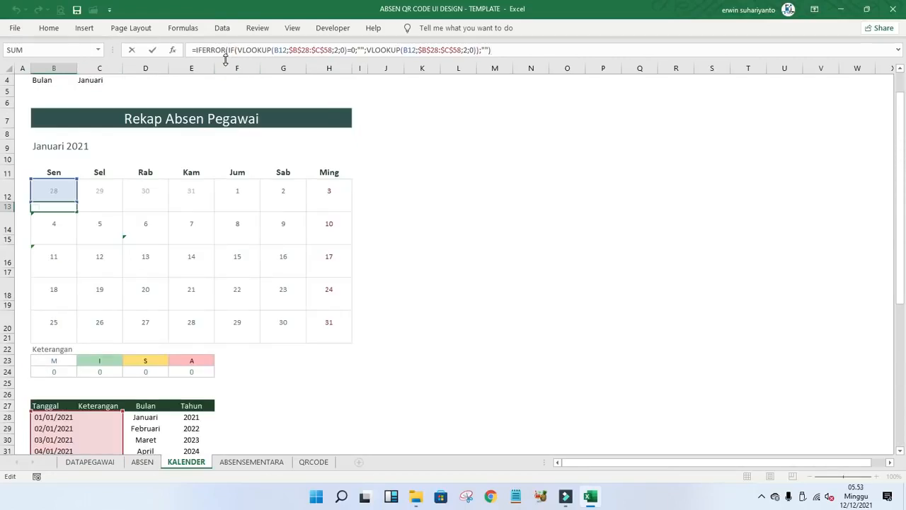
scroll(164, 269, "down", 5)
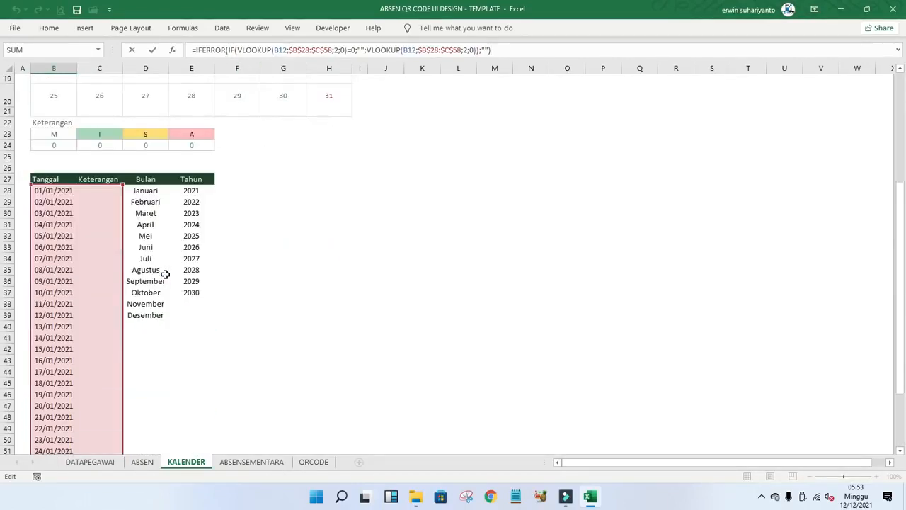
left_click(284, 190)
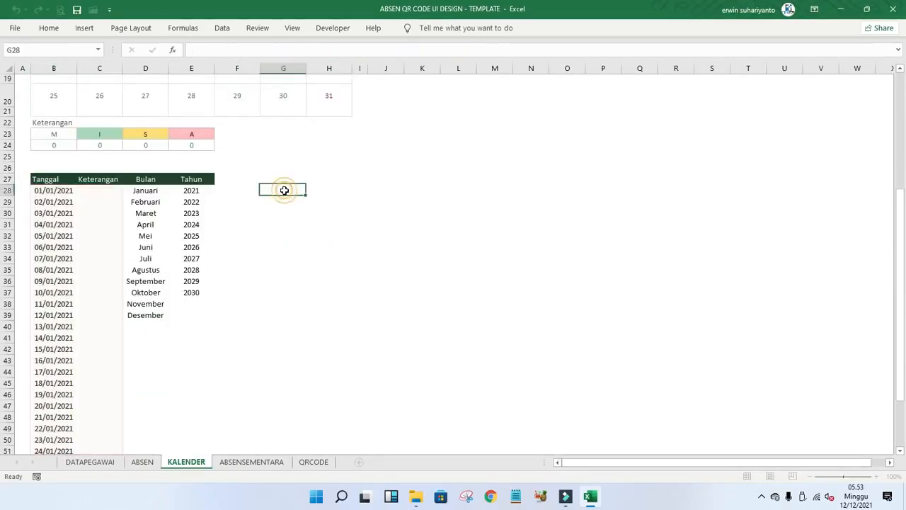
scroll(190, 170, "up", 4)
scroll(151, 152, "up", 1)
scroll(134, 210, "down", 1)
left_click(63, 171)
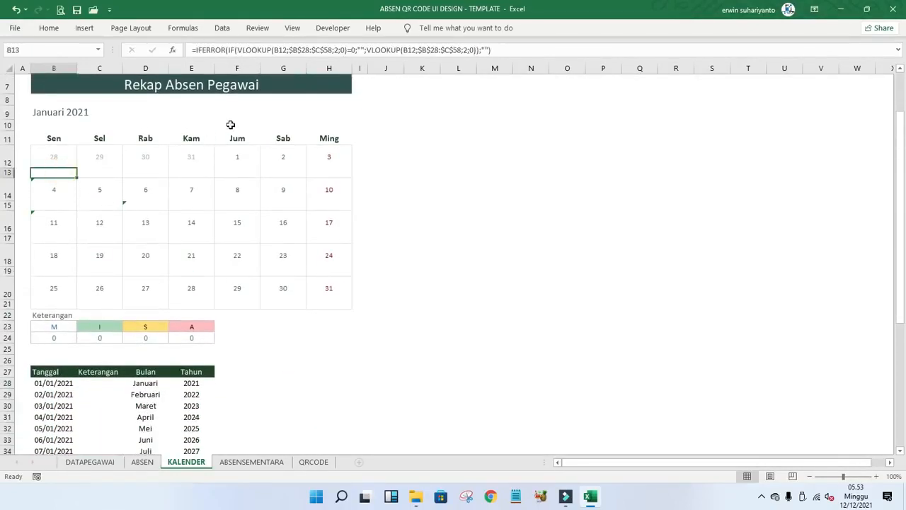
- Check the filtered employee's name on the ABSEN sheet and enter that full name in the KALENDER recap's name cell, F9
left_click(311, 110)
left_click(142, 461)
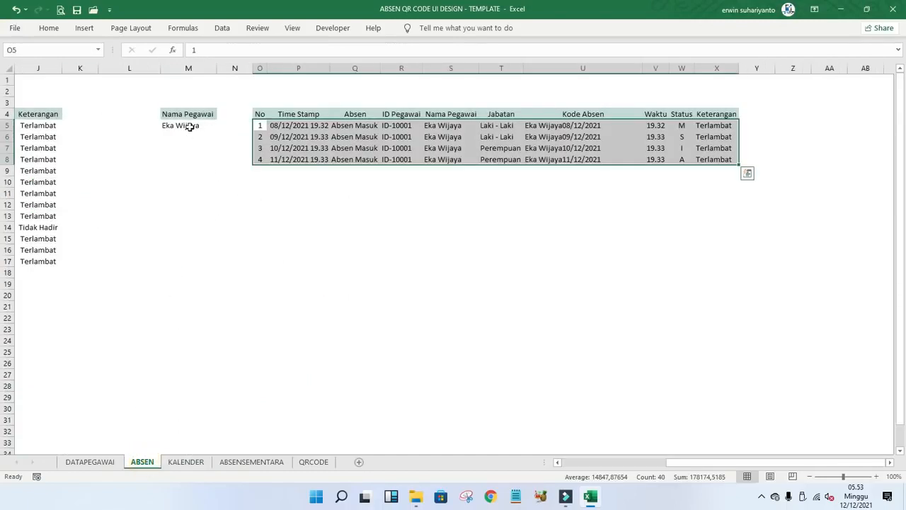
left_click(185, 461)
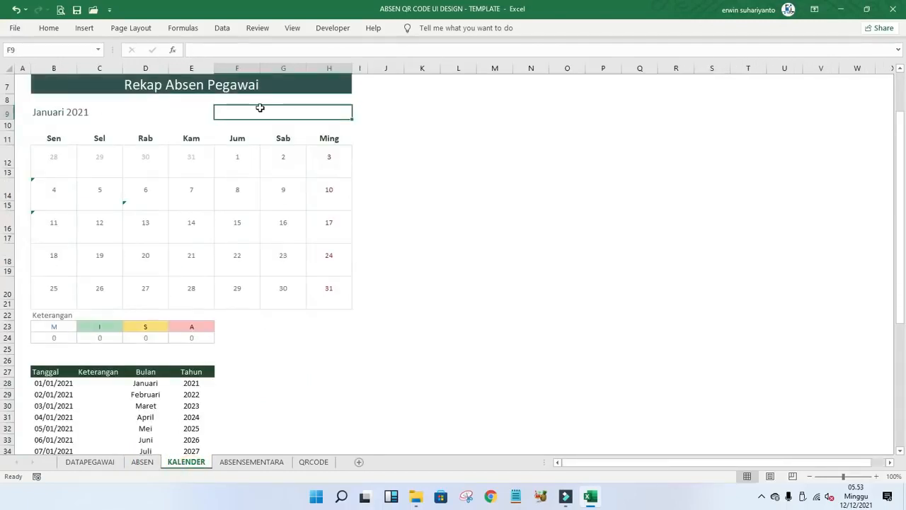
type("Eka")
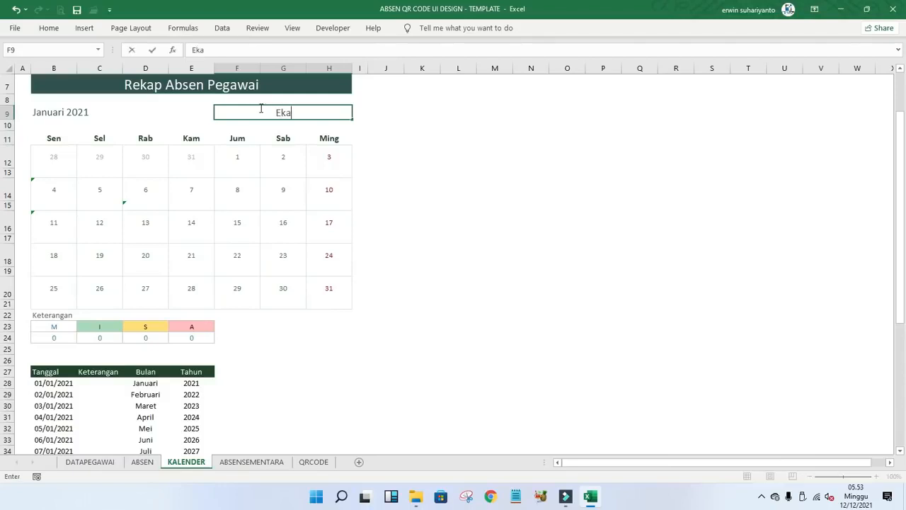
type(" Wijaya")
key("Return")
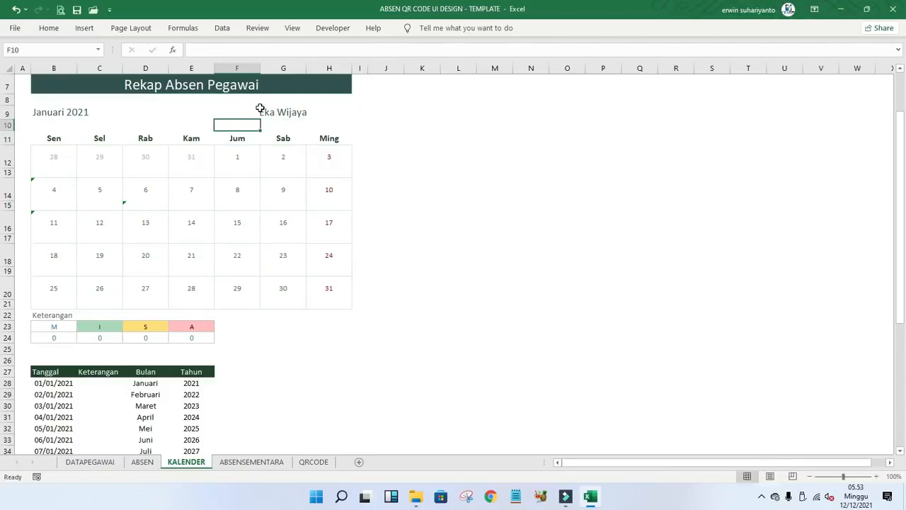
- Set the recap calendar's month (Bulan) in cell C4 to Desember
left_click(412, 158)
scroll(356, 240, "down", 5)
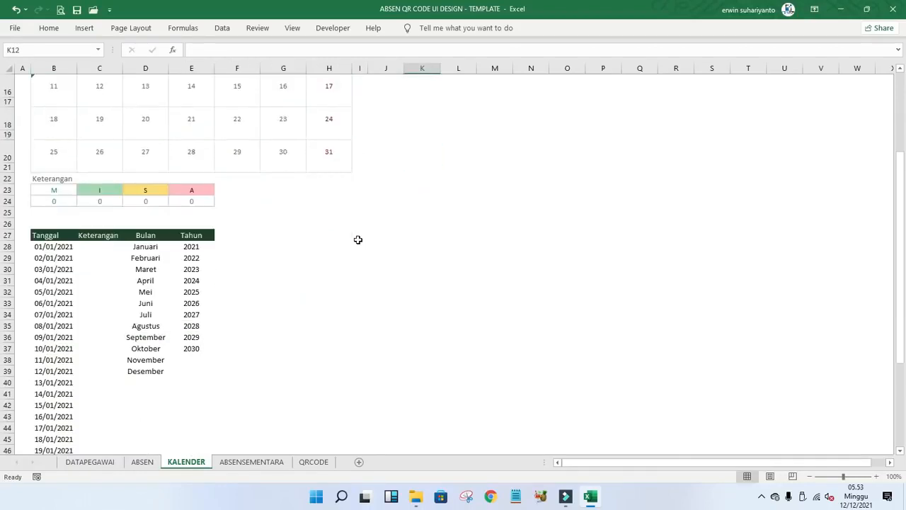
scroll(150, 252, "up", 7)
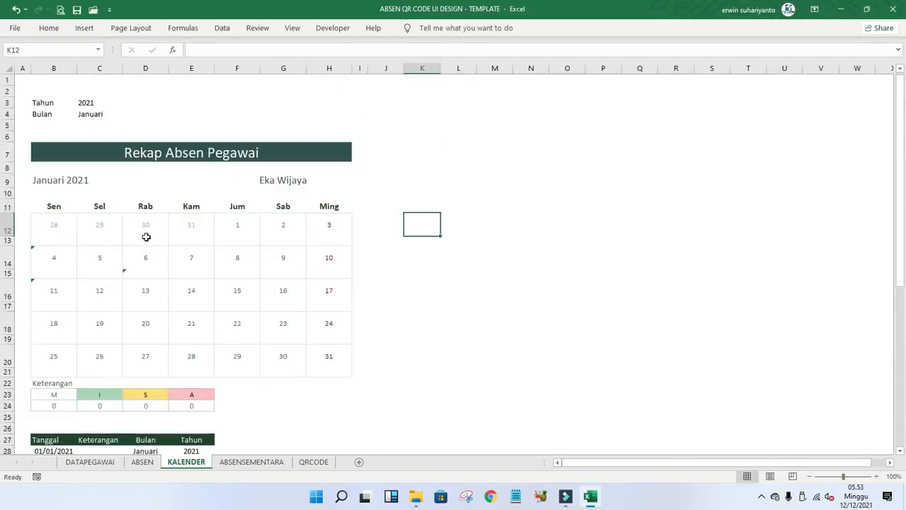
left_click(55, 183)
left_click(102, 113)
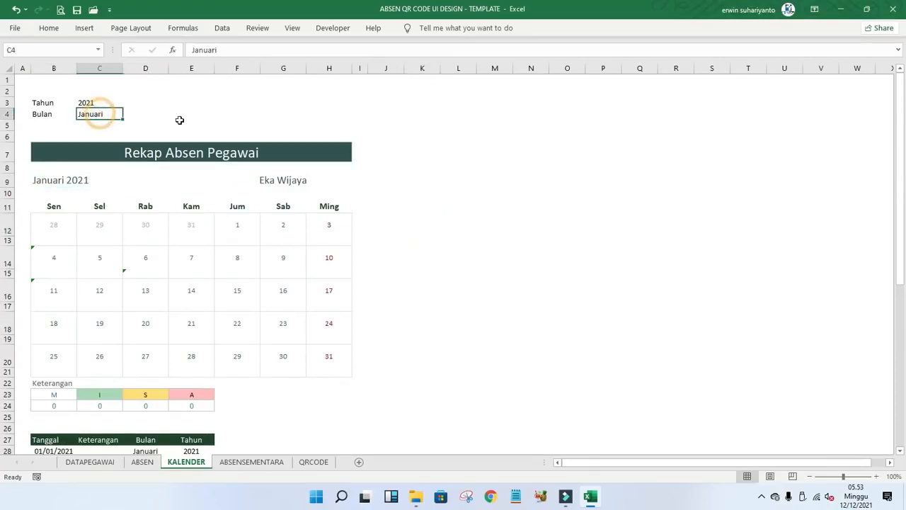
type("Desember")
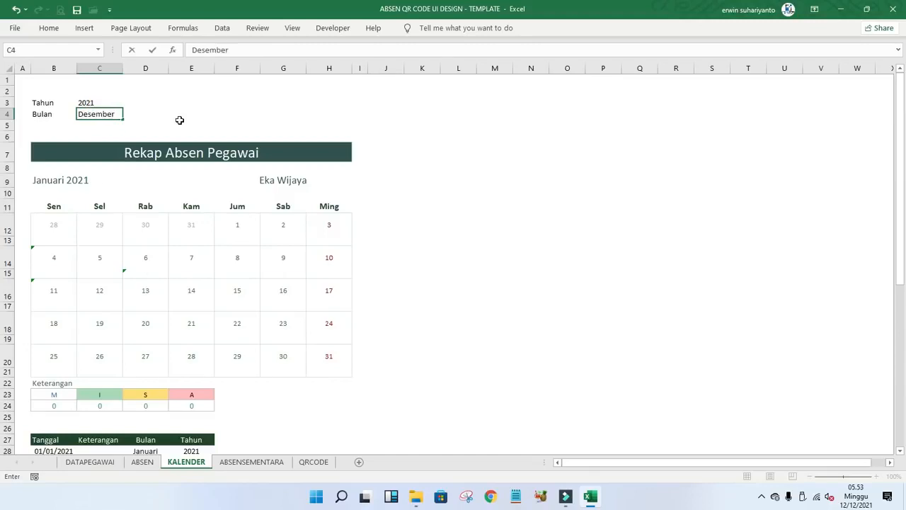
key("Return")
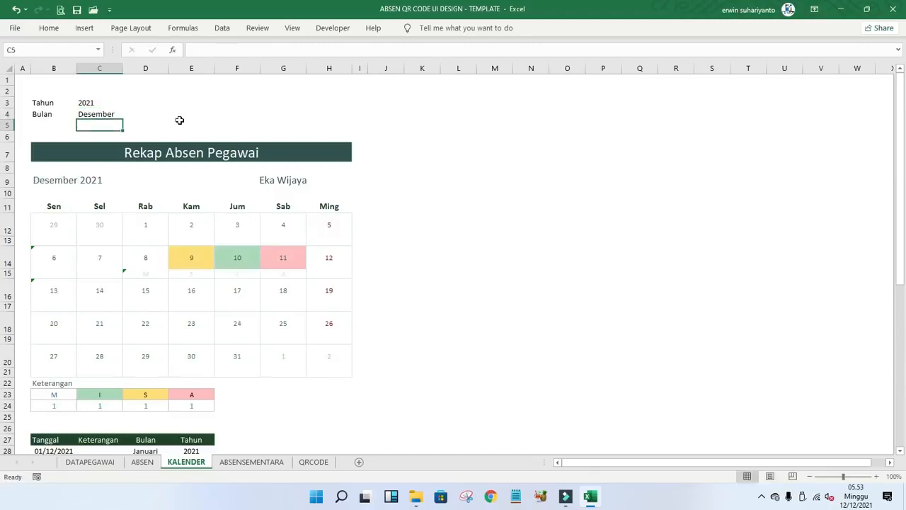
- Examine the colour-coded dates 9, 10 and 11 in the recap calendar and the M, I, S, A legend counts
left_click(200, 259)
left_click(242, 259)
left_click(292, 262)
scroll(314, 277, "down", 4)
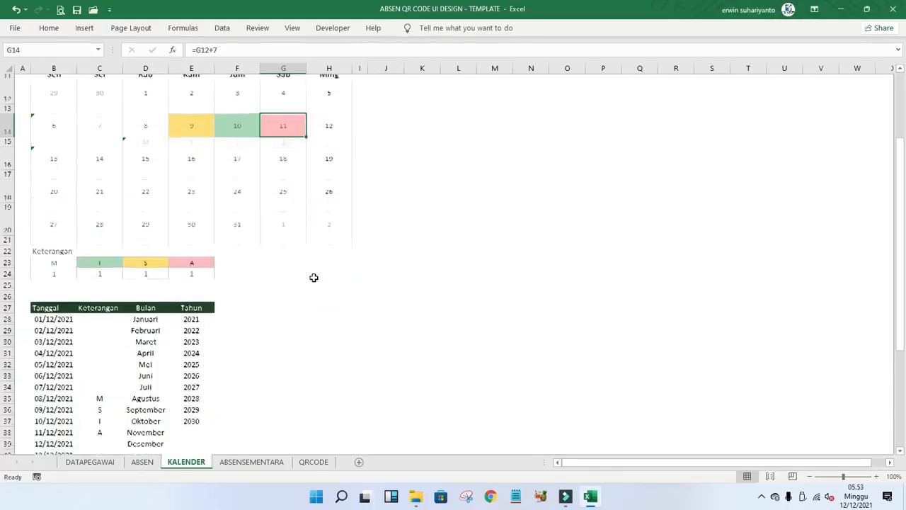
scroll(208, 148, "up", 1)
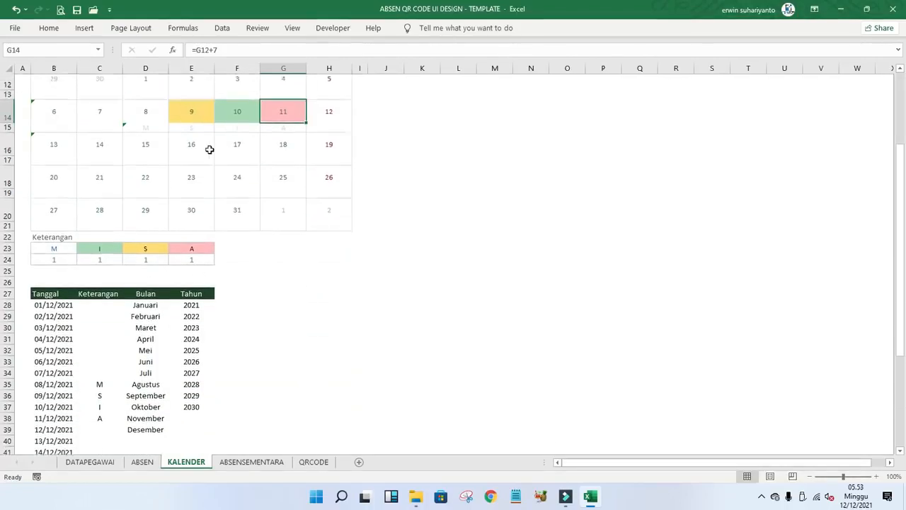
scroll(91, 292, "down", 2)
scroll(91, 292, "up", 1)
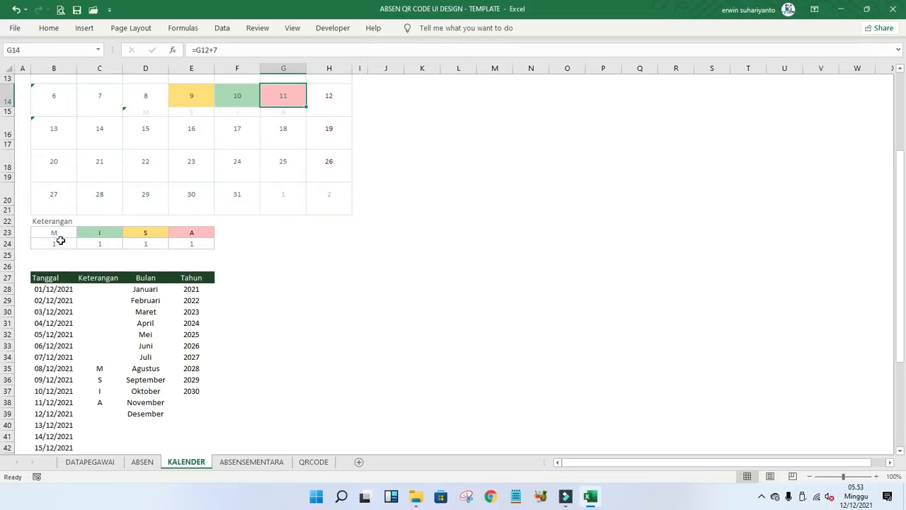
- Examine the Keterangan column's status entries and the lookup formulas in its first rows, ending at C28
scroll(65, 243, "down", 3)
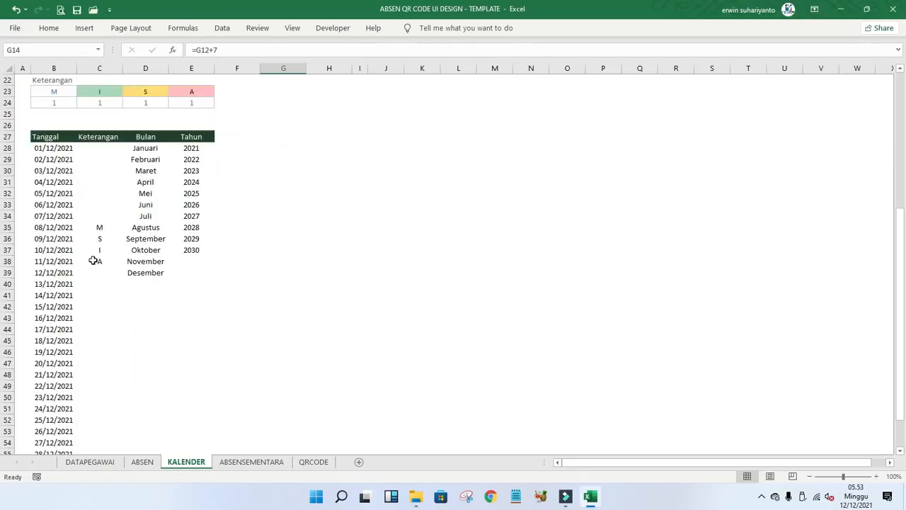
left_click(99, 228)
left_click(102, 168)
left_click(106, 182)
left_click(108, 148)
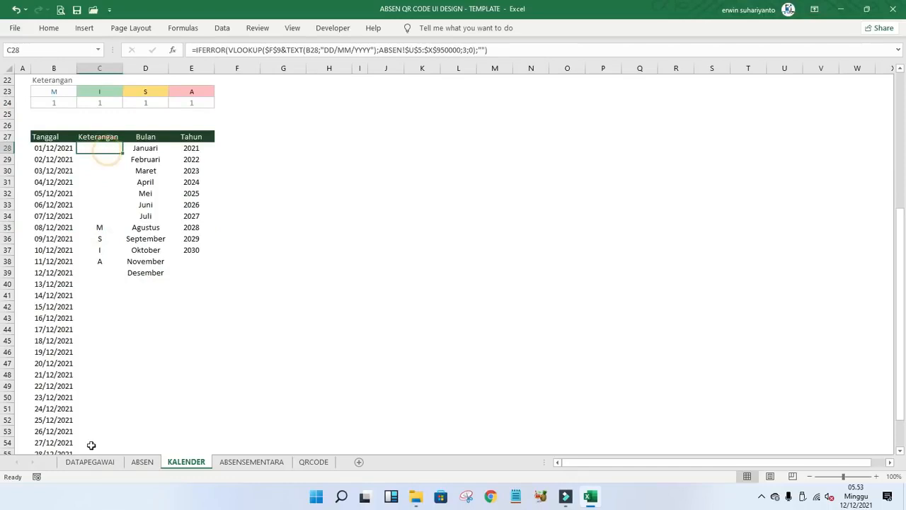
- On the ABSEN sheet, fill the Absen value "Absen Masuk" from C13 down into C14
left_click(142, 462)
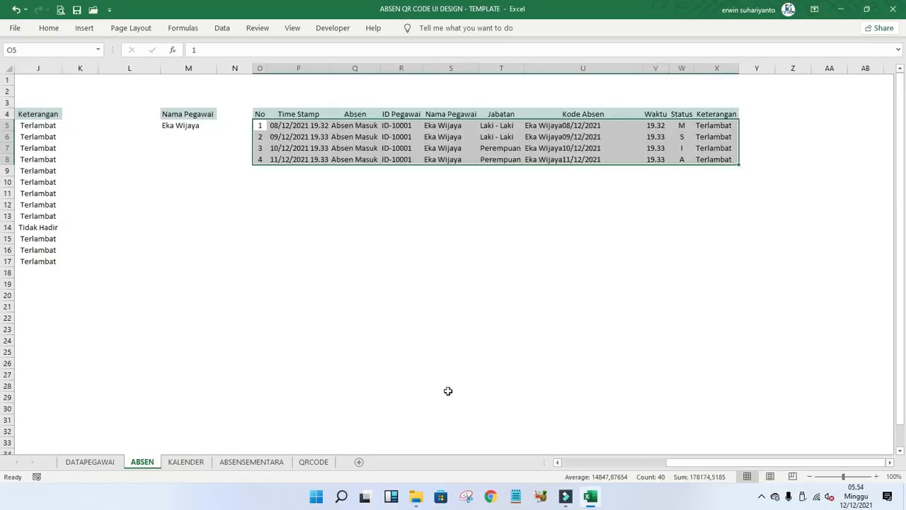
left_click(625, 463)
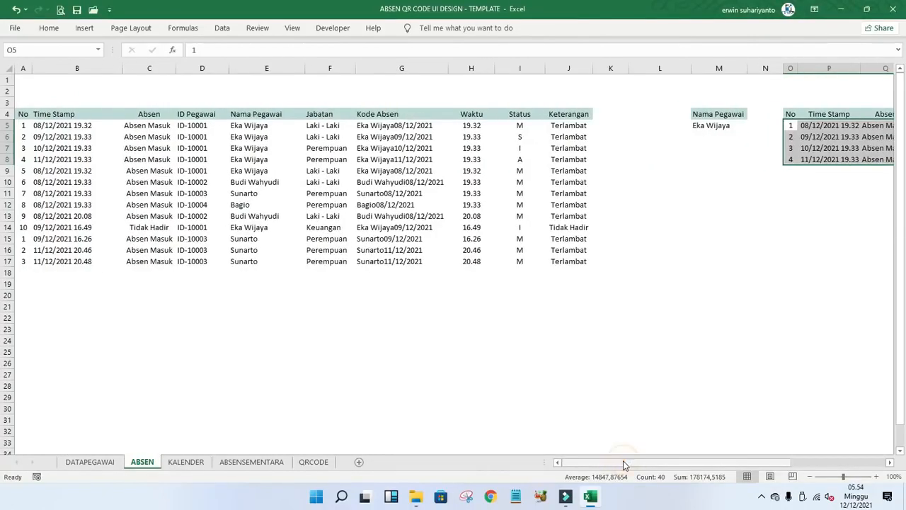
left_click(170, 228)
left_click(169, 219)
left_click_drag(176, 222, 172, 230)
left_click(146, 167)
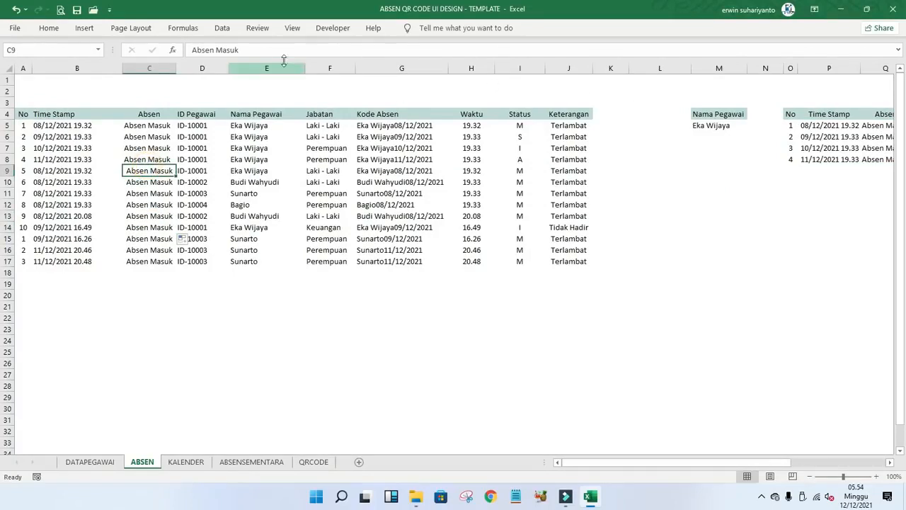
- Run an Advanced Filter copying list range A4:J35 to O4:X4 with criteria range L4:M5, and view the extracted records
left_click(222, 28)
left_click(411, 74)
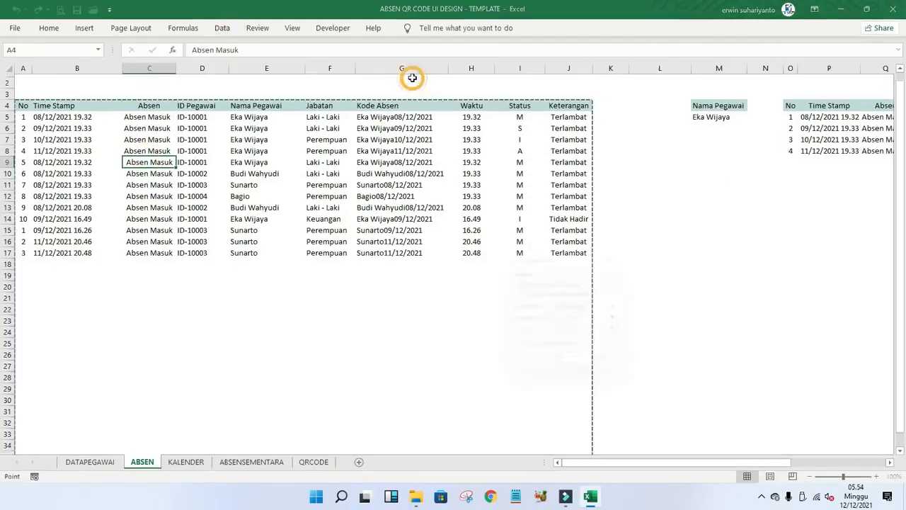
left_click(541, 296)
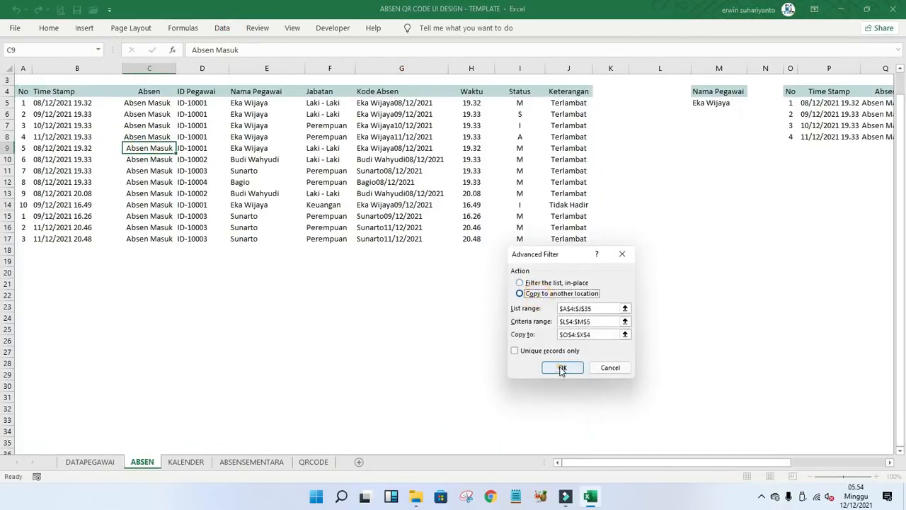
left_click(562, 368)
left_click_drag(744, 461, 831, 462)
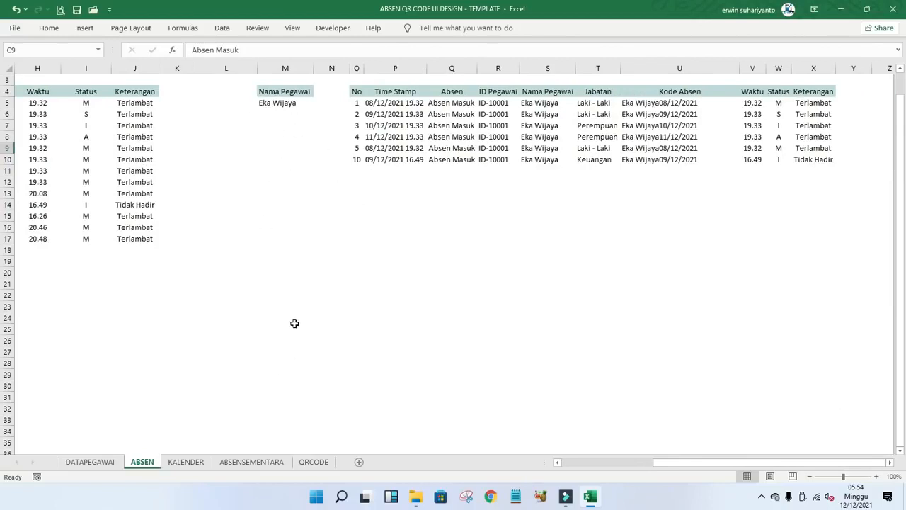
- Compare the KALENDER sheet's Keterangan formulas, from C28 downward, with the December calendar and its status legend
left_click(194, 462)
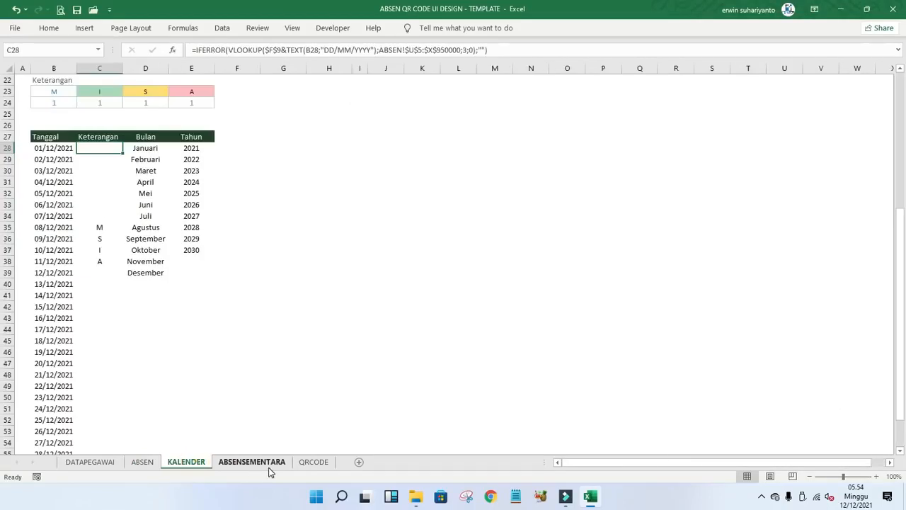
scroll(177, 281, "up", 4)
scroll(176, 281, "down", 1)
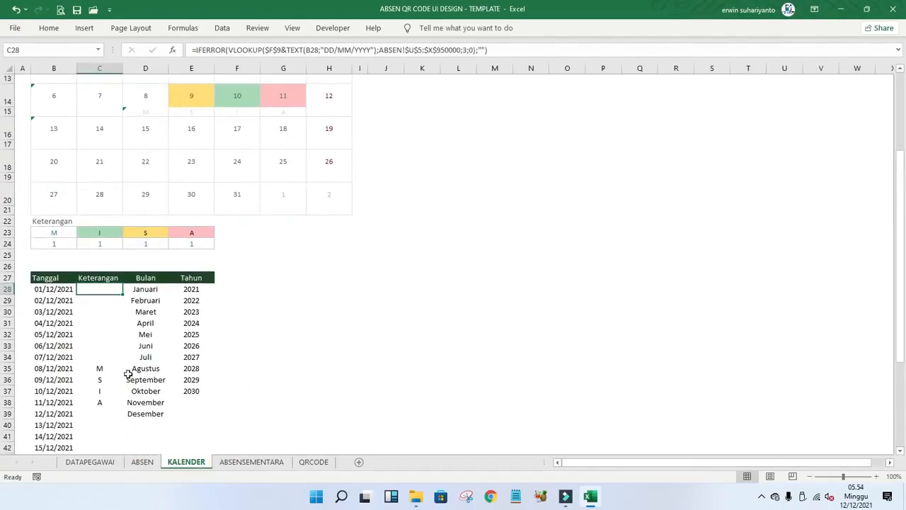
scroll(126, 373, "down", 2)
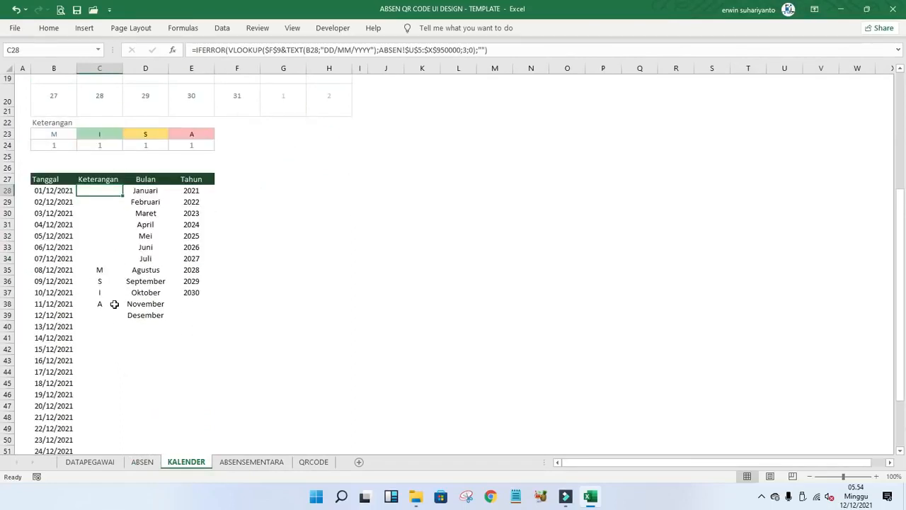
left_click(98, 194)
left_click(99, 211)
left_click(99, 245)
left_click(104, 199)
left_click(106, 191)
scroll(221, 261, "up", 5)
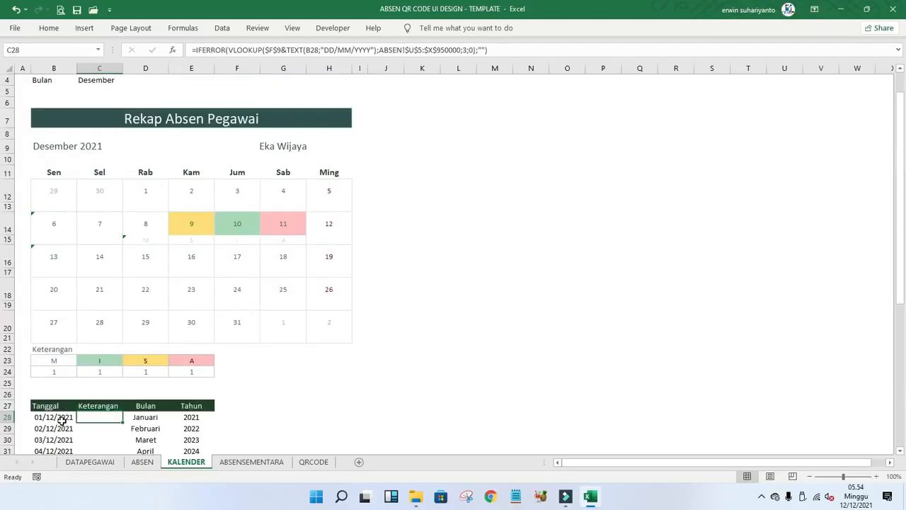
- Examine the DATEVALUE formula in B28 and its references to the month in C4 and the year in C3
left_click(62, 418)
scroll(67, 388, "down", 2)
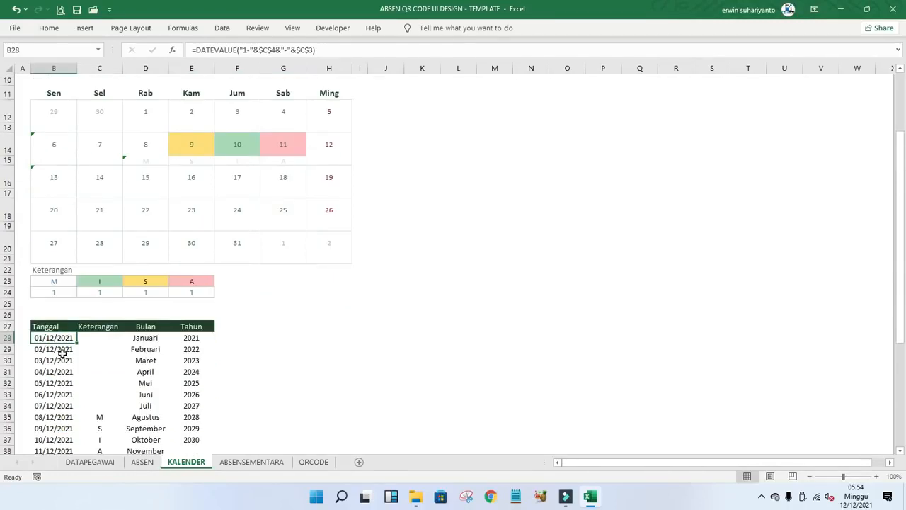
left_click(336, 49)
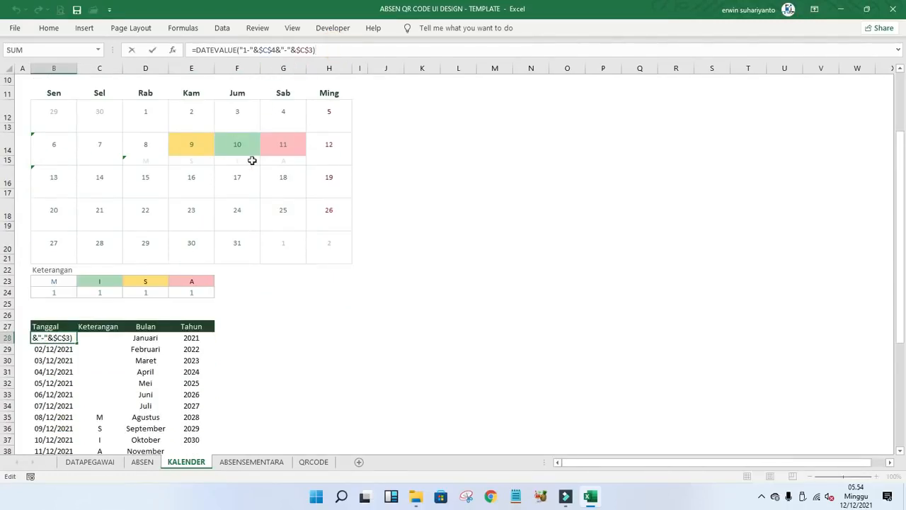
scroll(252, 161, "up", 3)
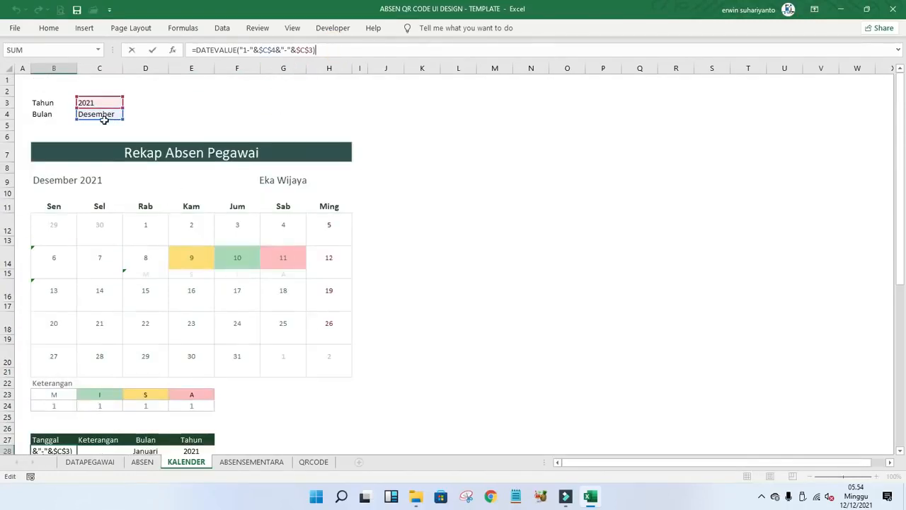
scroll(135, 343, "down", 2)
key("Return")
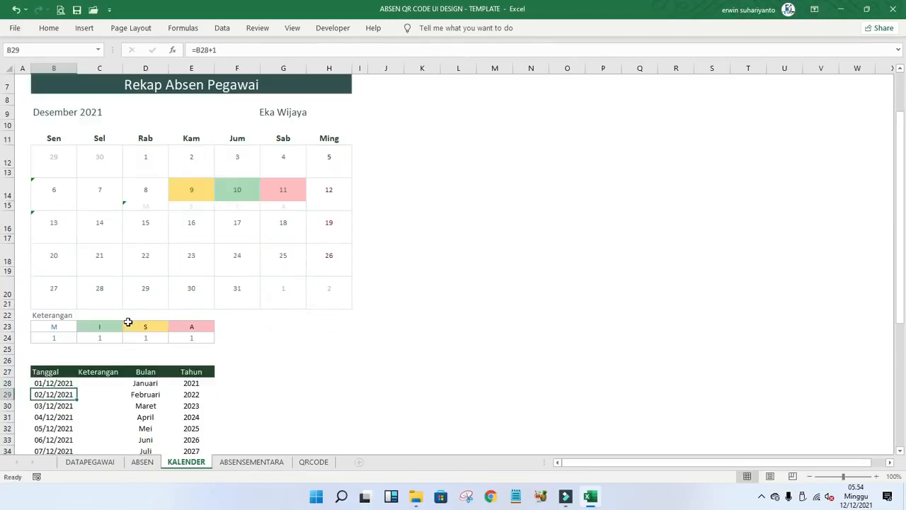
- Examine C28's IFERROR and VLOOKUP formula, including its name-and-date lookup key and the ABSEN!$U$5:$X$950000 range
left_click(111, 387)
left_click(291, 50)
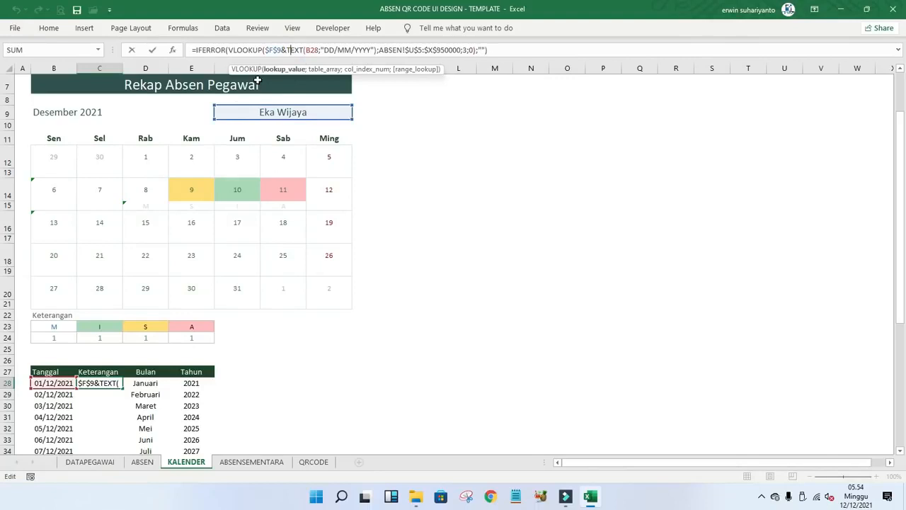
scroll(259, 82, "up", 1)
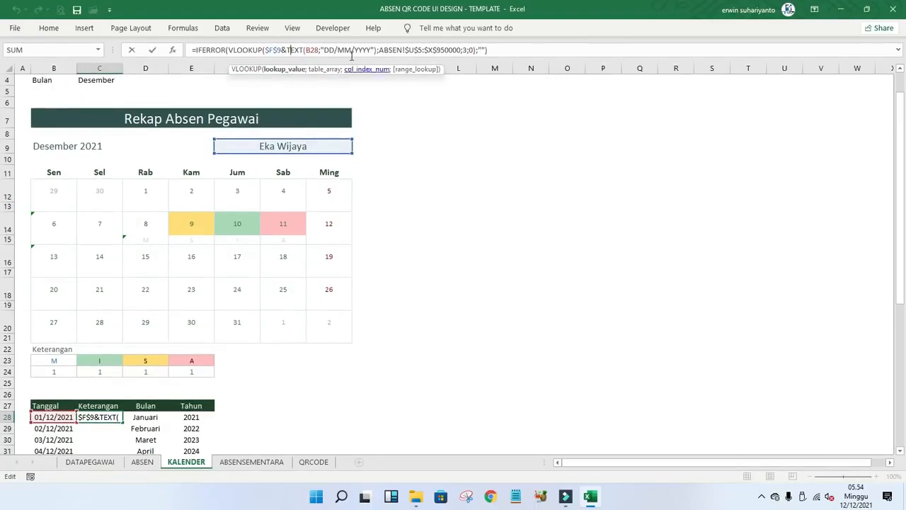
left_click_drag(380, 49, 448, 49)
key("Return")
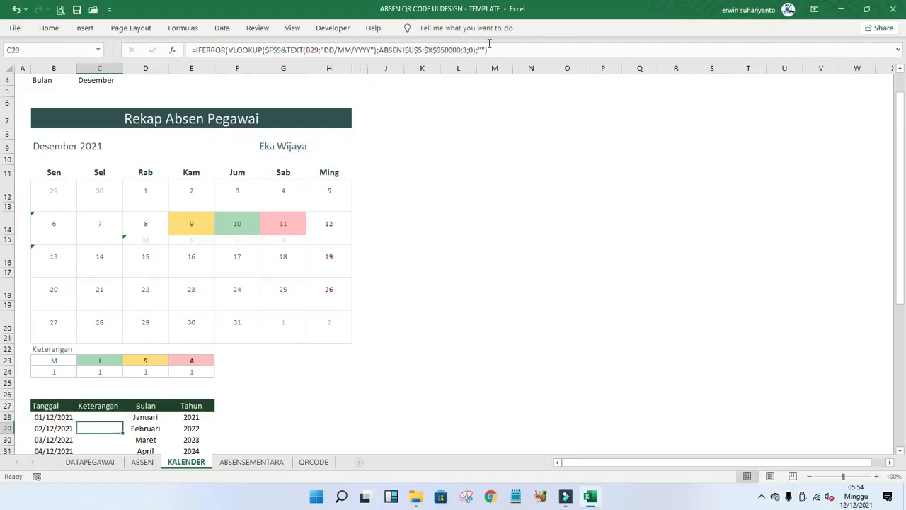
- Compare C28's lookup key with the filtered ABSEN records and highlight their Kode Absen to Keterangan block, U5:X10
left_click(140, 461)
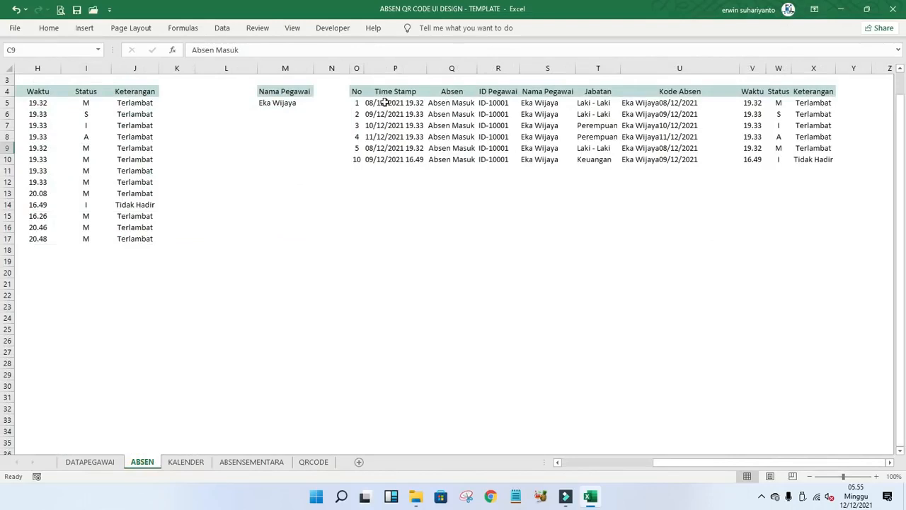
left_click(186, 462)
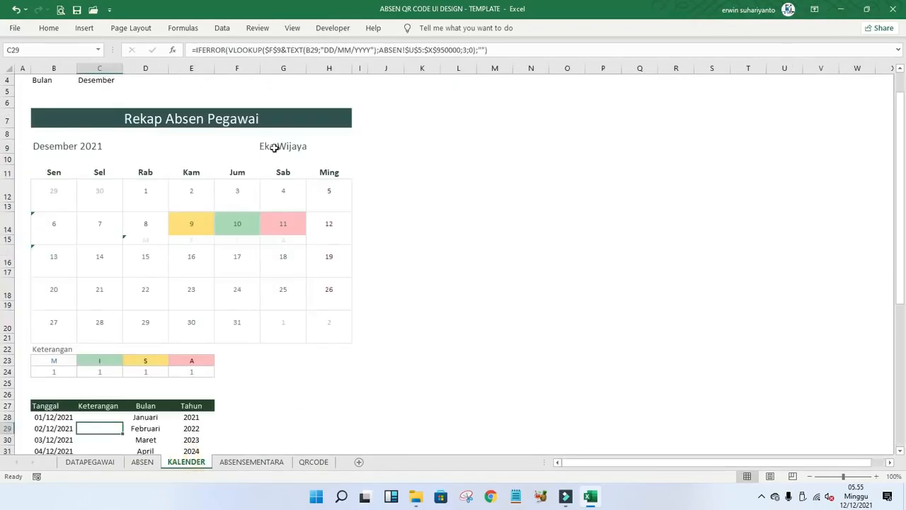
left_click(100, 417)
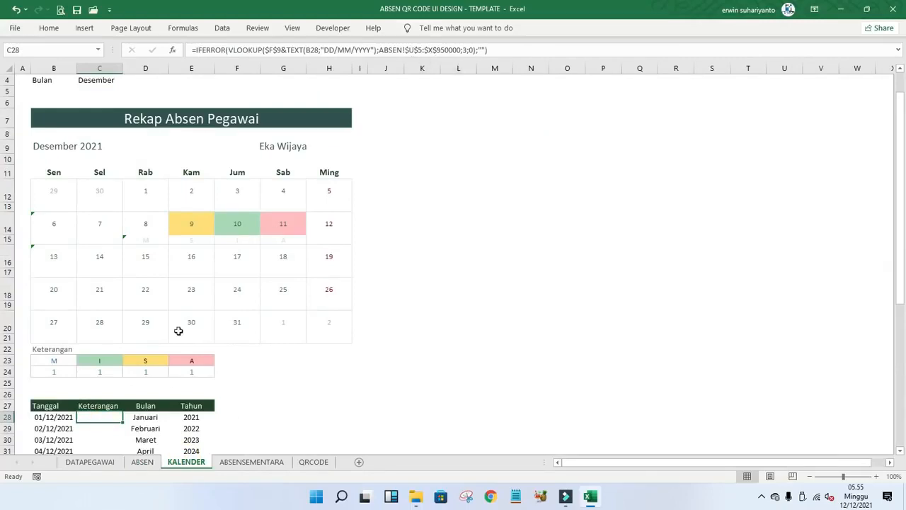
left_click(142, 462)
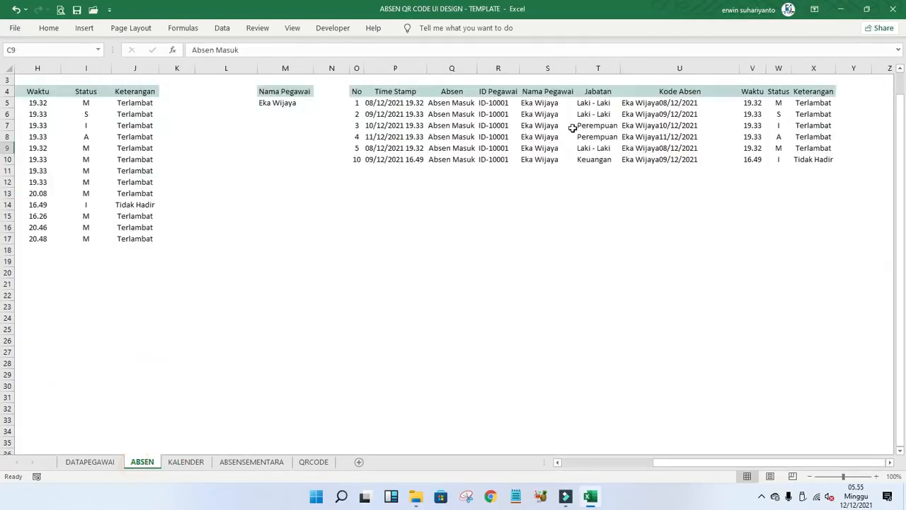
left_click_drag(681, 103, 819, 160)
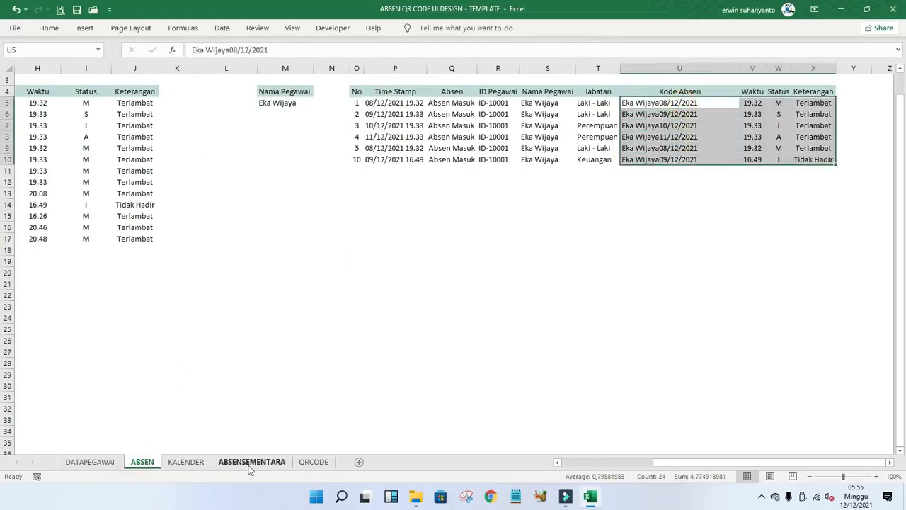
- Return to the KALENDER sheet and review the Tanggal and Keterangan formulas in C29 and B28 and the date list below
left_click(194, 464)
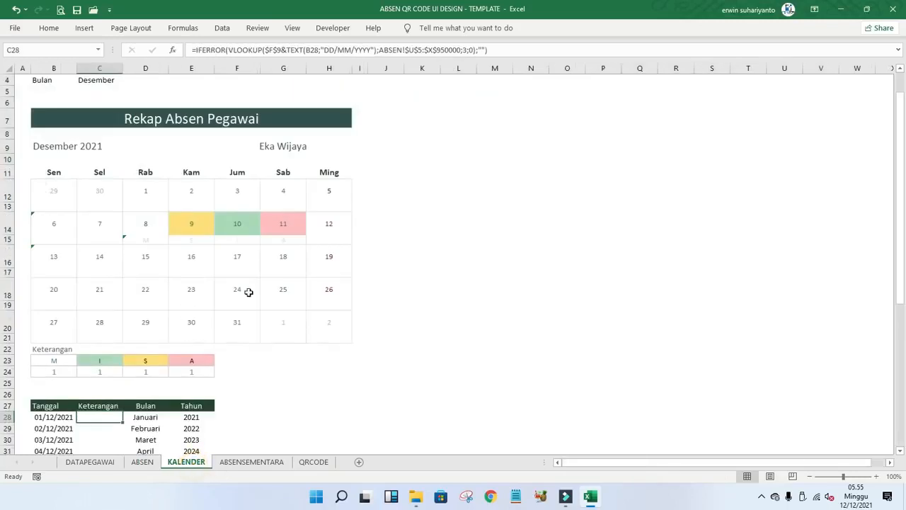
left_click(399, 318)
scroll(212, 400, "down", 1)
left_click(101, 380)
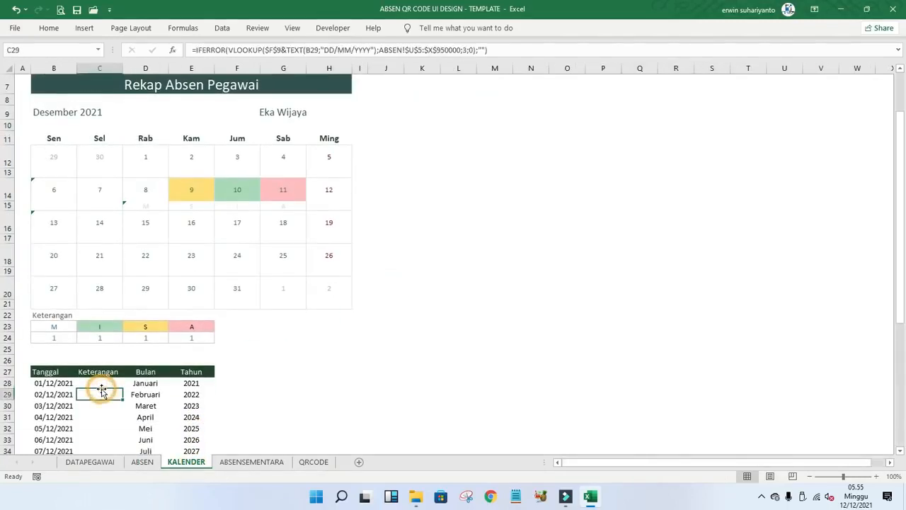
left_click(74, 382)
scroll(85, 386, "down", 4)
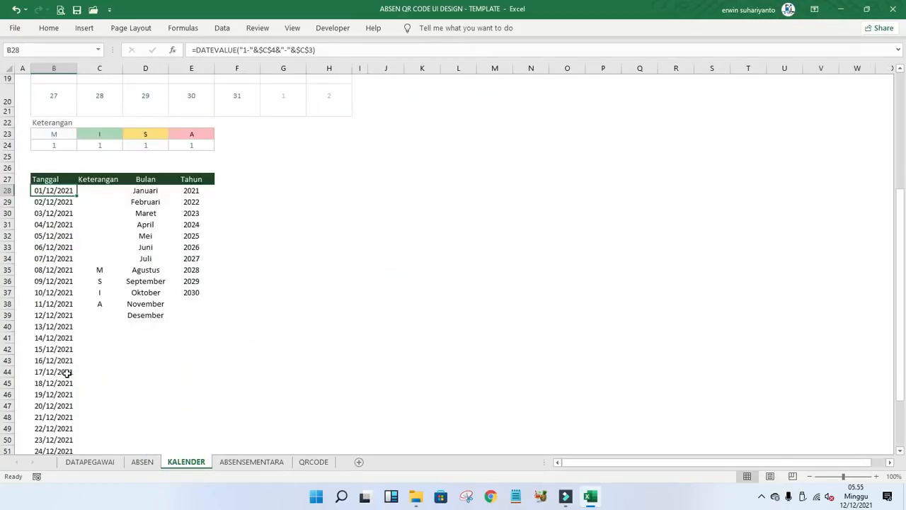
- Review the Tanggal date list and the Keterangan formulas in C28:C39, and the employee name in F9 that they reference
left_click(61, 361)
left_click(61, 190)
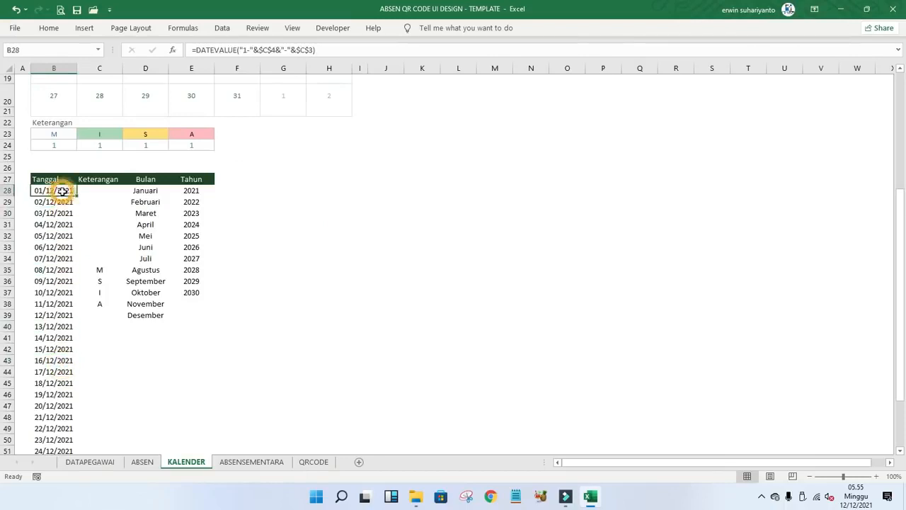
left_click(97, 193)
left_click(107, 224)
left_click(100, 292)
left_click(100, 315)
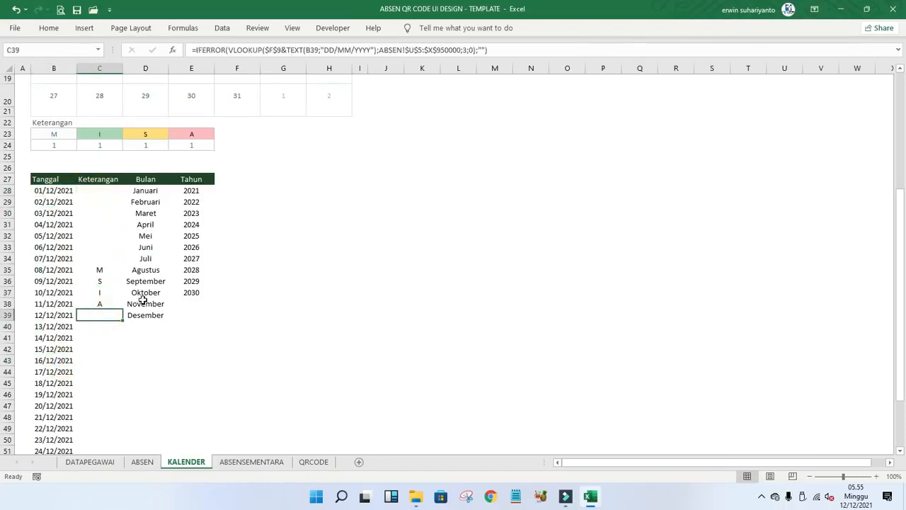
scroll(142, 299, "up", 6)
left_click(269, 181)
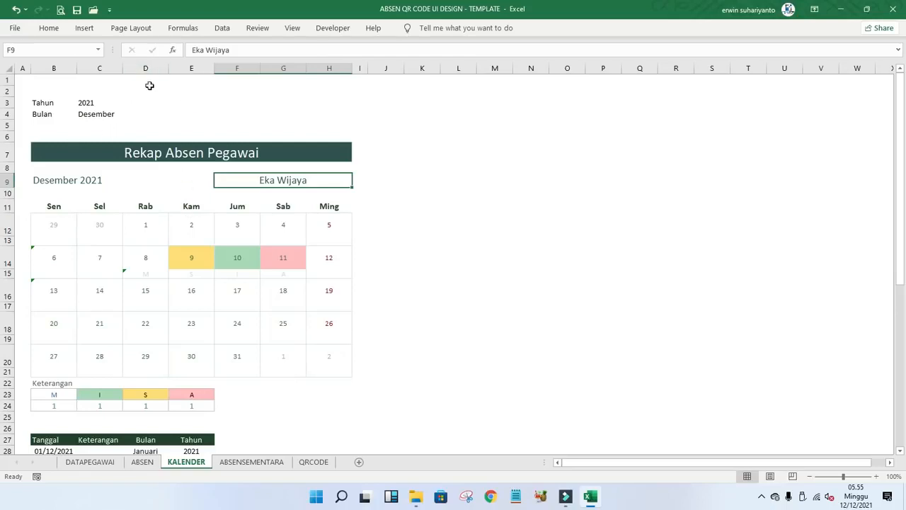
- Switch to File Explorer, view the selected employee's saved recap image in the QRCODE folder, close it and return to the Excel workbook
left_click(416, 496)
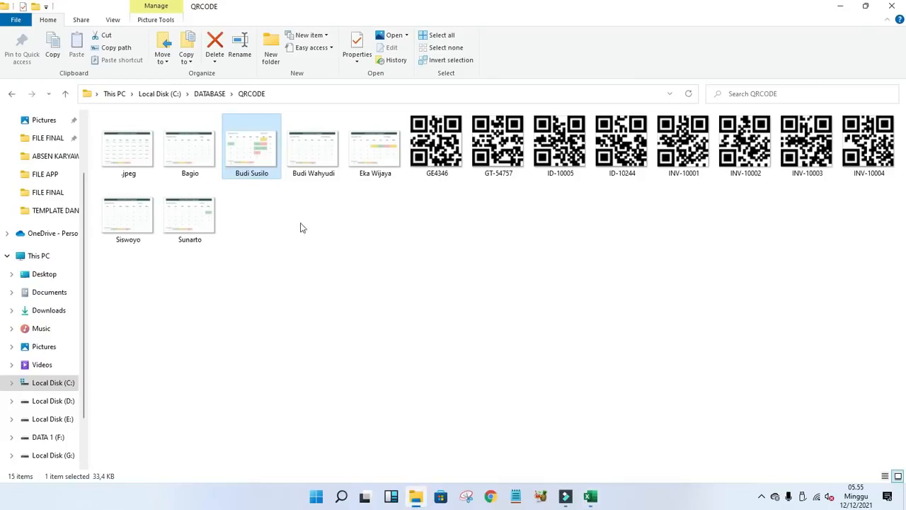
double_click(260, 152)
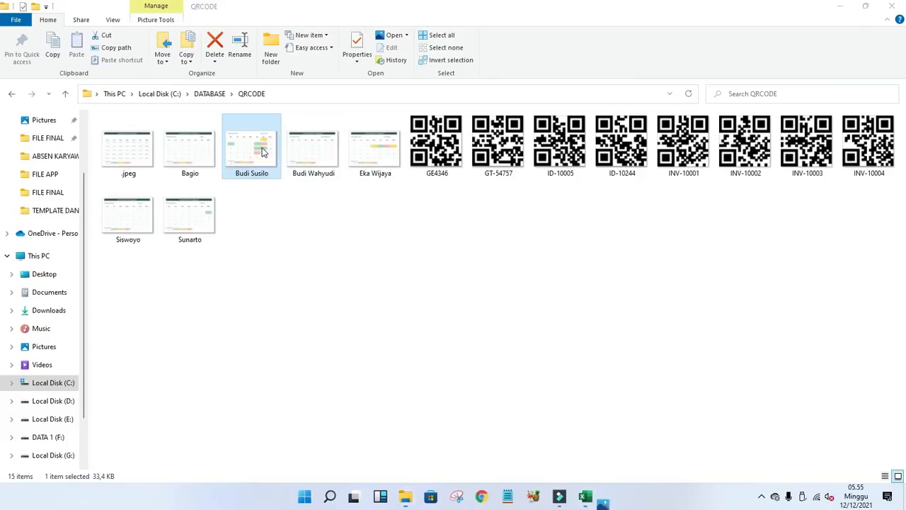
left_click(892, 10)
left_click(591, 497)
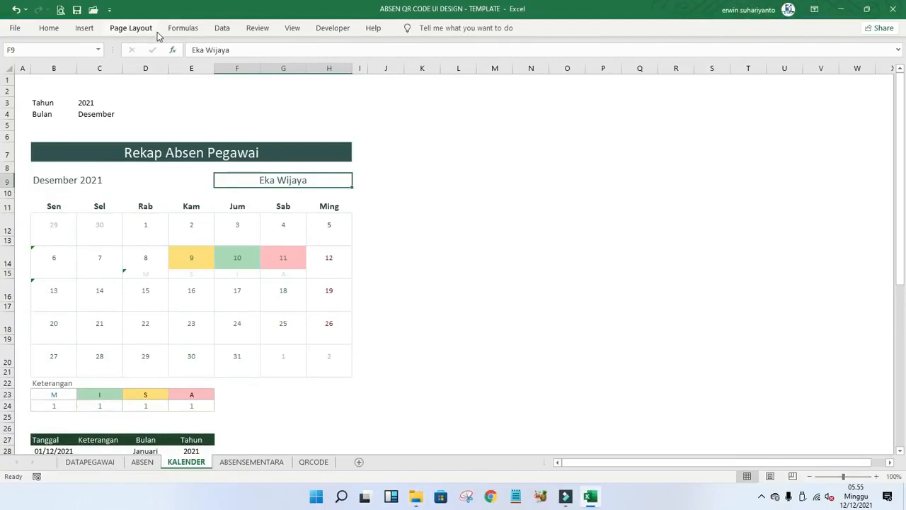
- Open the Name Manager to examine the workbook's defined names
left_click(183, 28)
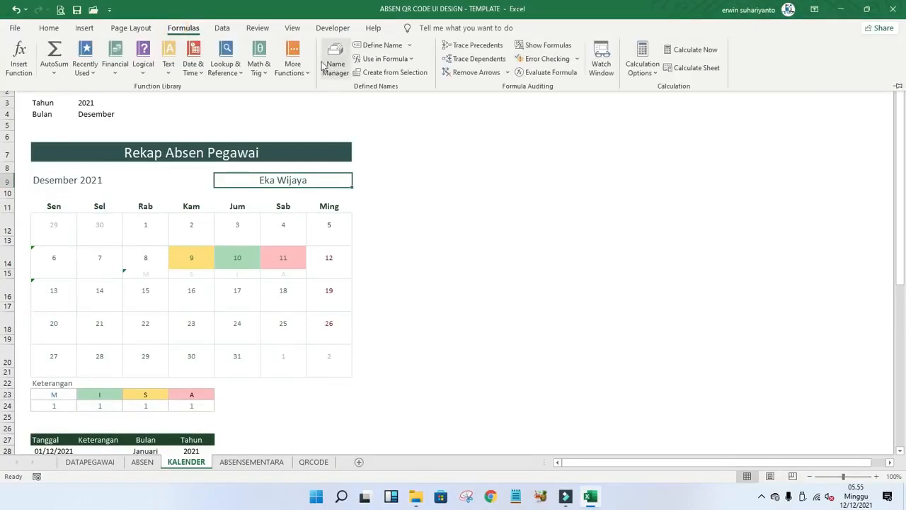
- Examine the range on the KALENDER sheet that the defined name KALENDAR refers to
left_click(335, 56)
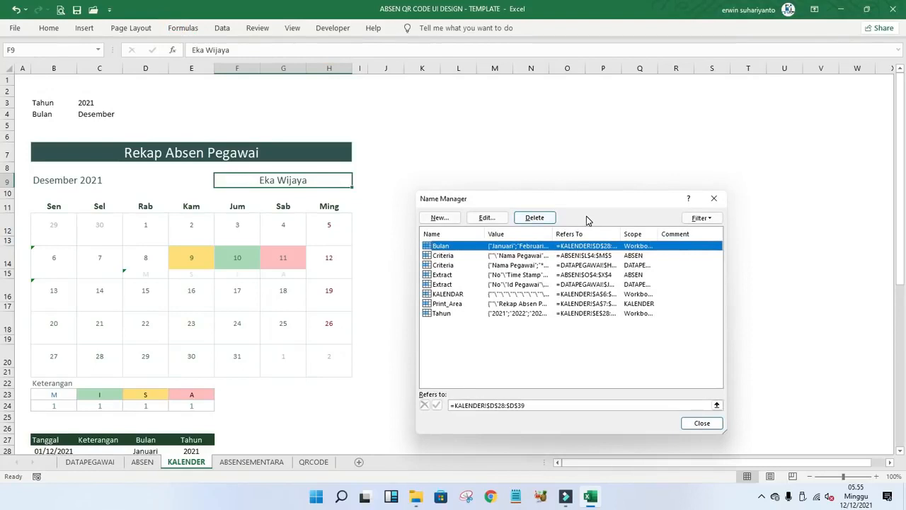
left_click(449, 293)
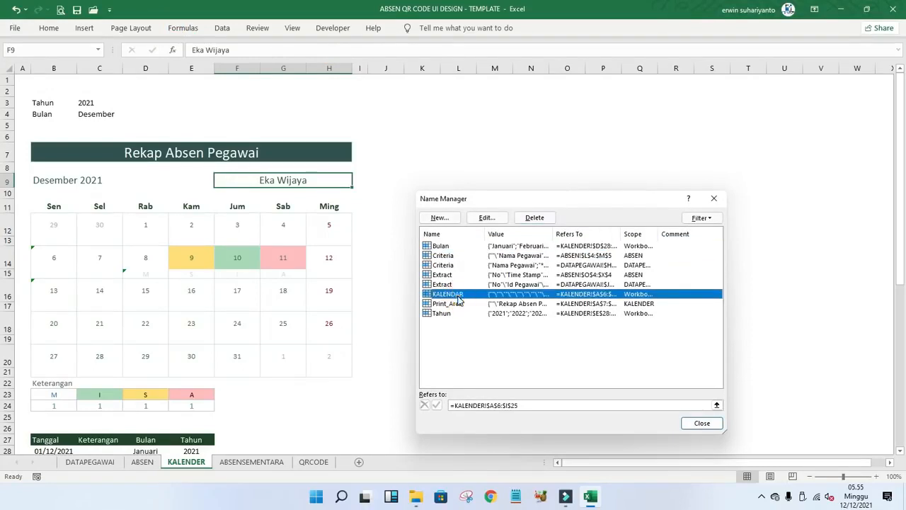
left_click(526, 406)
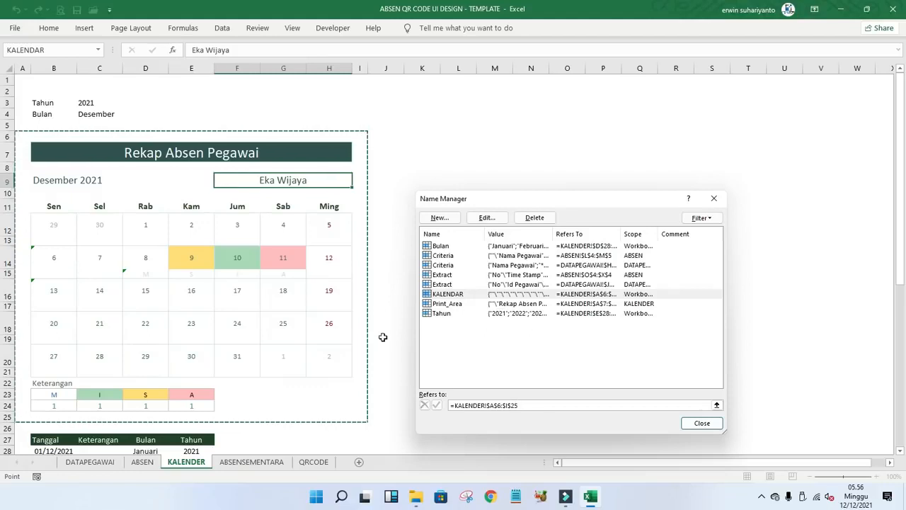
left_click(438, 217)
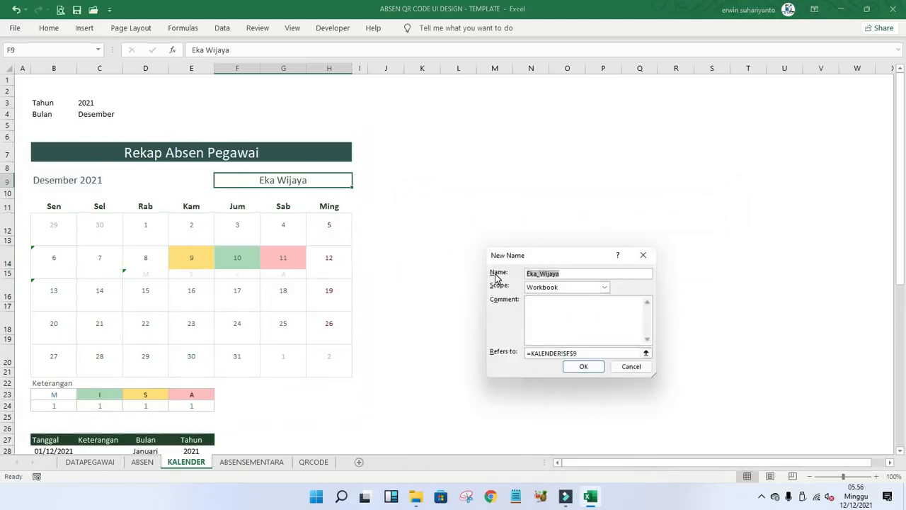
type("KA")
left_click_drag(586, 353, 489, 355)
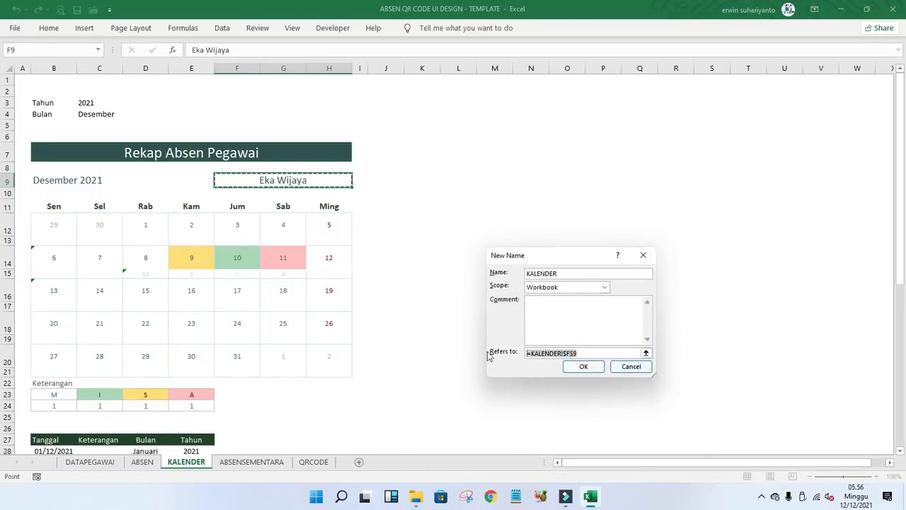
key("BackSpace")
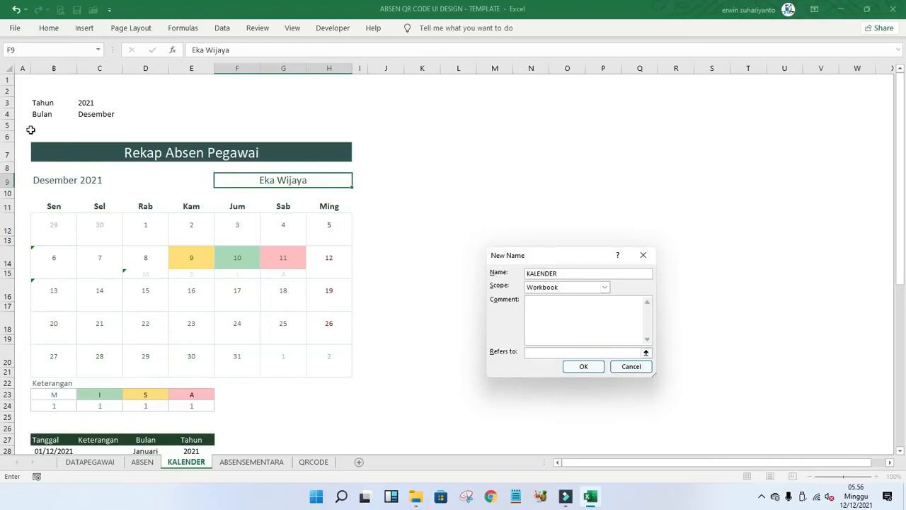
left_click_drag(26, 133, 364, 427)
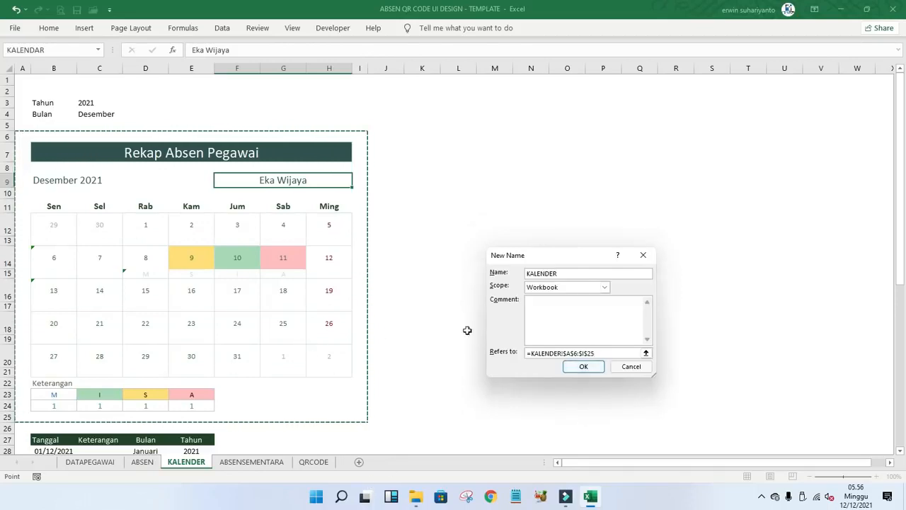
left_click(631, 365)
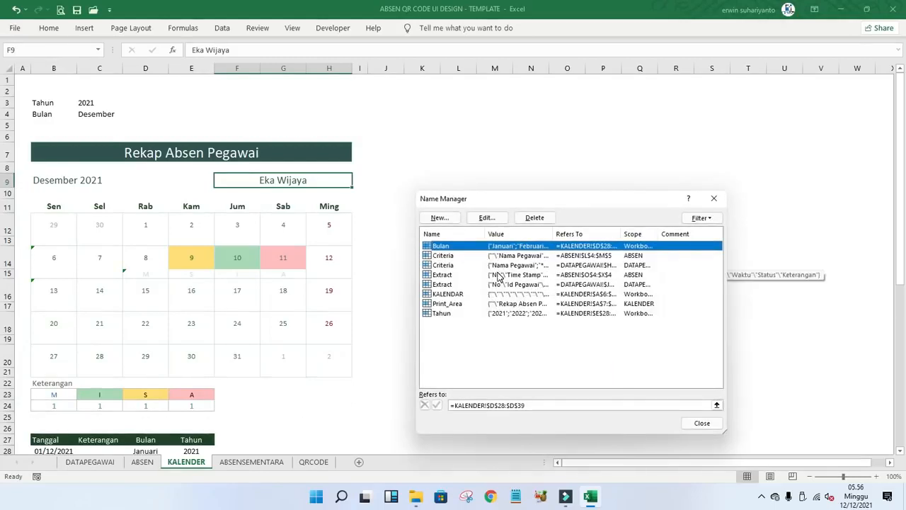
- Check which cells the defined names Tahun and Bulan refer to, and close the Name Manager
left_click(480, 314)
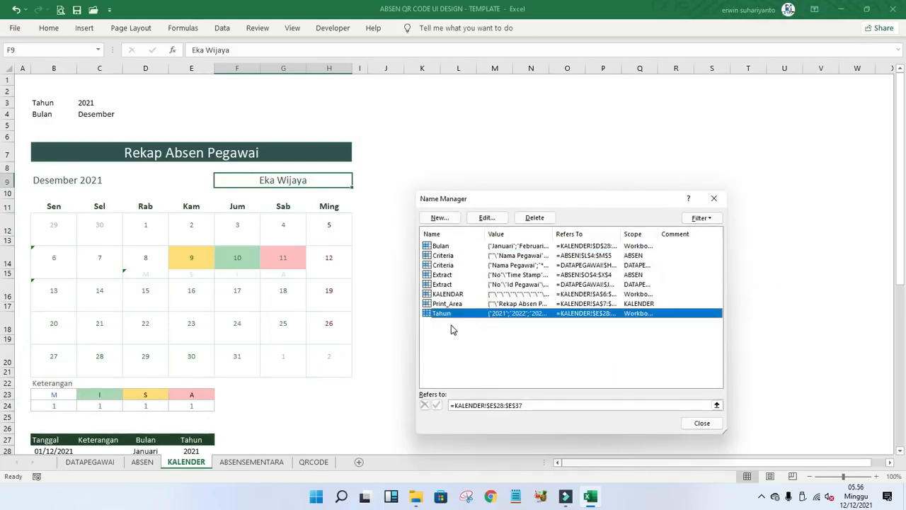
left_click(542, 403)
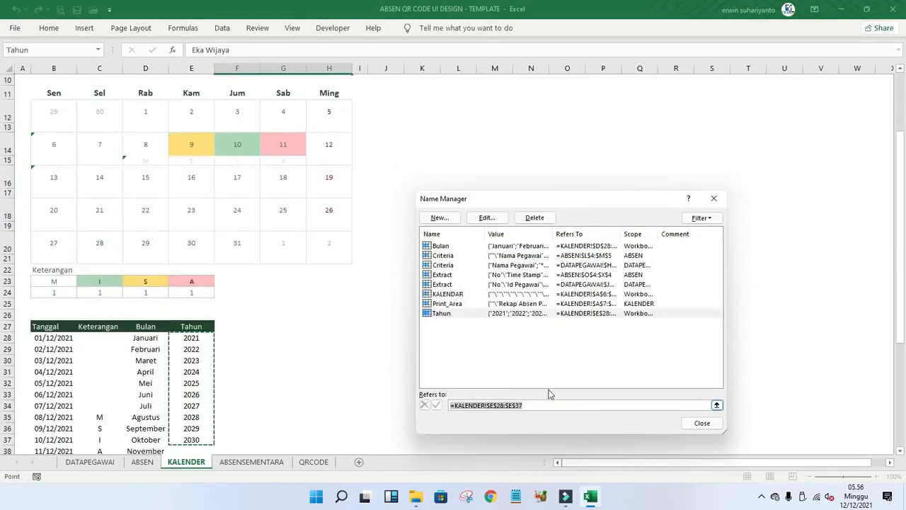
scroll(243, 319, "down", 2)
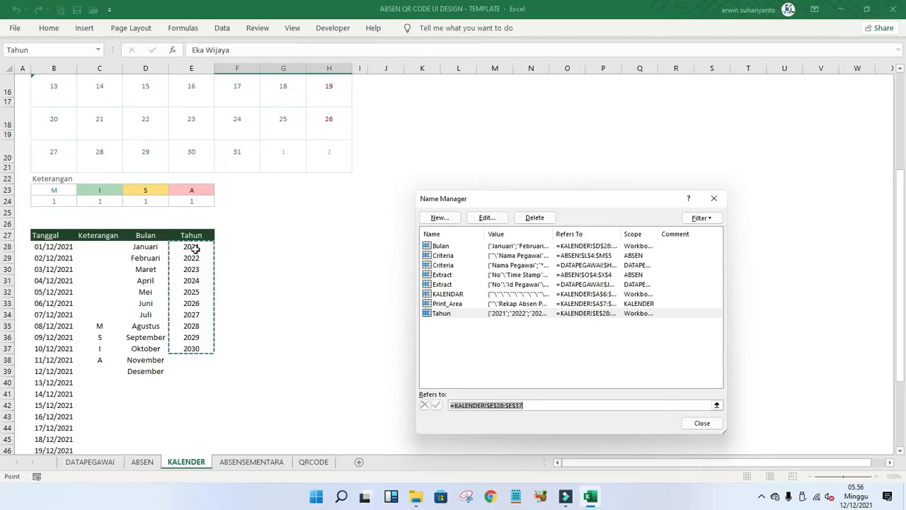
left_click(442, 246)
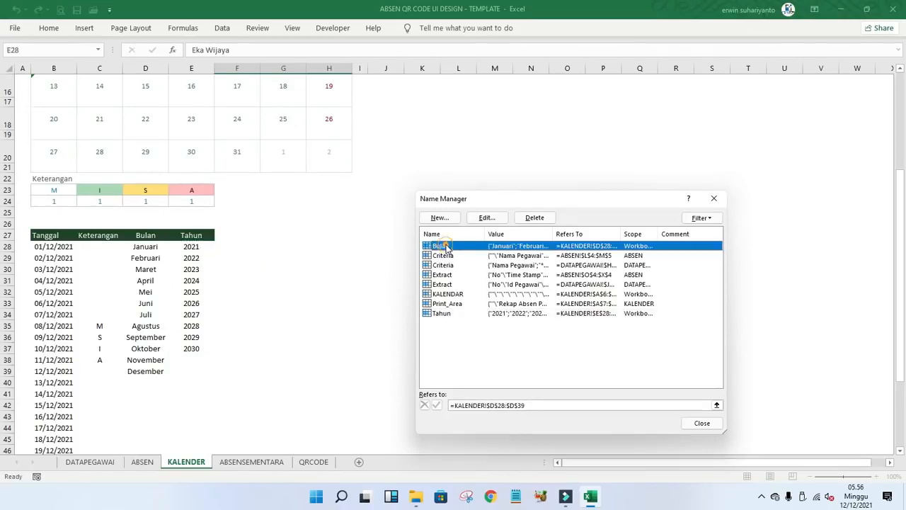
left_click(538, 405)
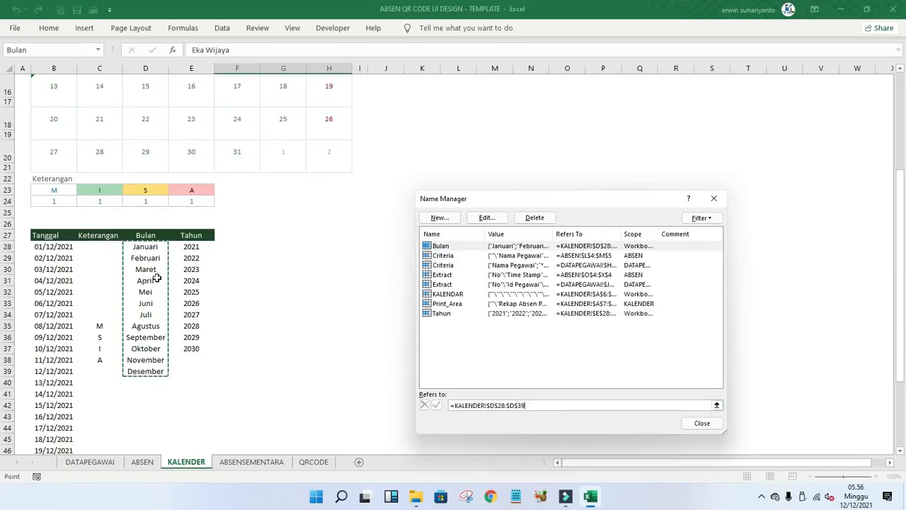
left_click(701, 422)
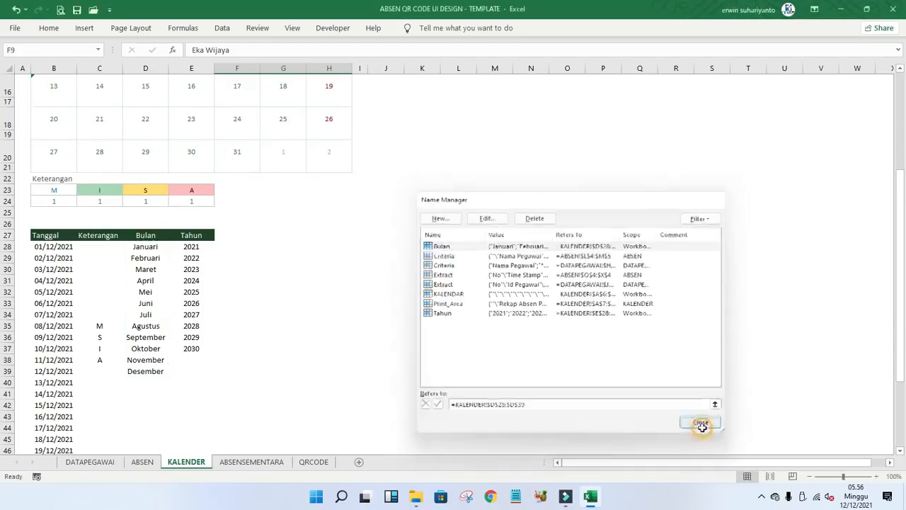
scroll(133, 259, "up", 5)
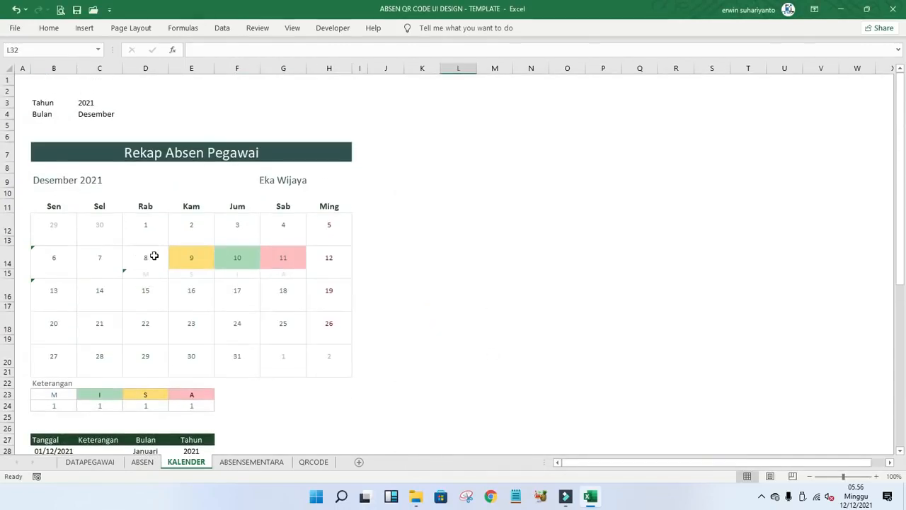
scroll(154, 256, "down", 1)
scroll(155, 257, "up", 1)
scroll(259, 402, "down", 3)
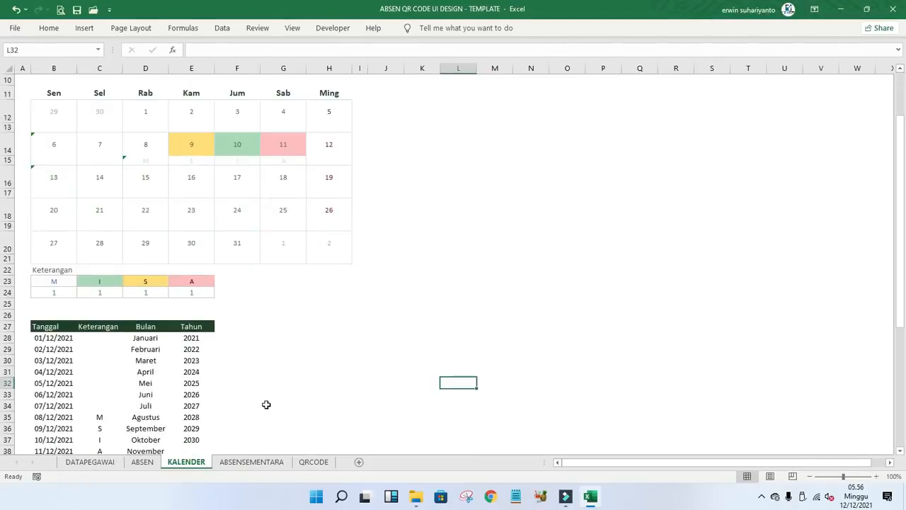
- Go to the ABSENSEMENTARA sheet and slightly narrow its Kode Absen column
left_click(256, 461)
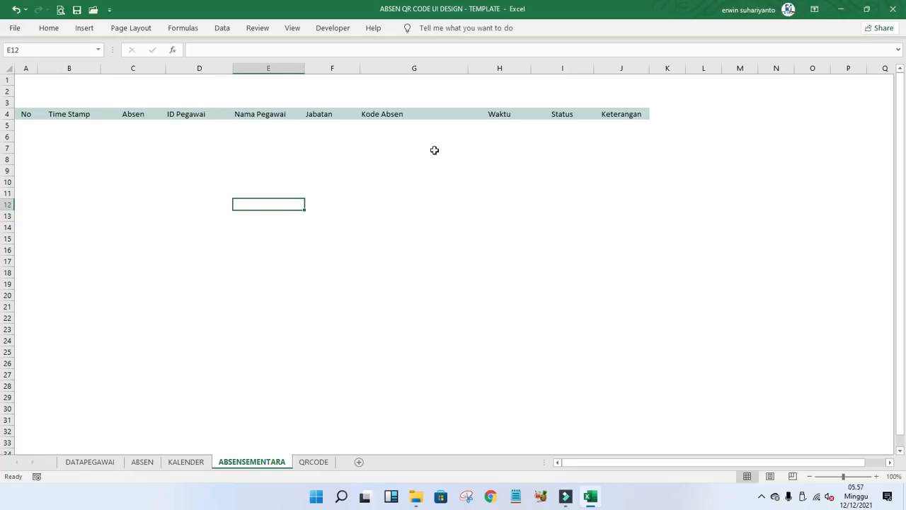
left_click_drag(468, 68, 461, 70)
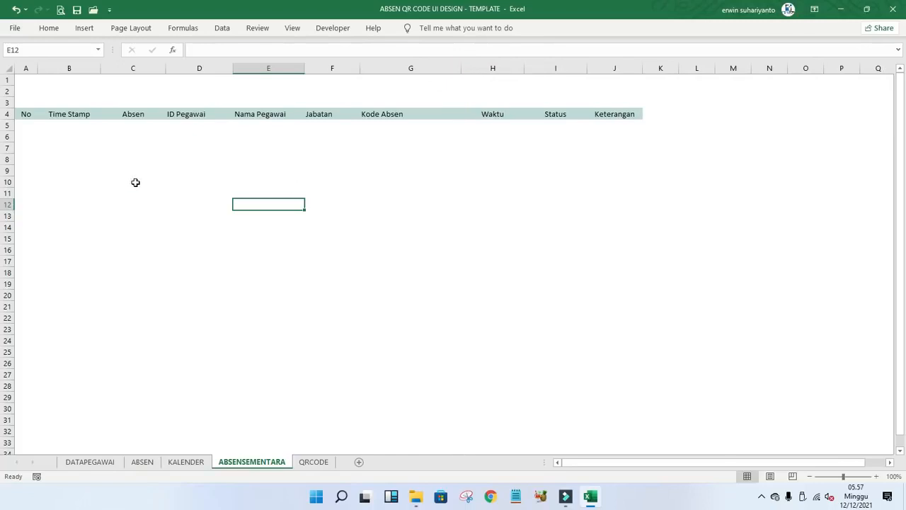
- Review the empty entry area on ABSENSEMENTARA, the attendance records on ABSEN and the QRCODE sheet, and return to ABSENSEMENTARA
left_click_drag(31, 126, 608, 337)
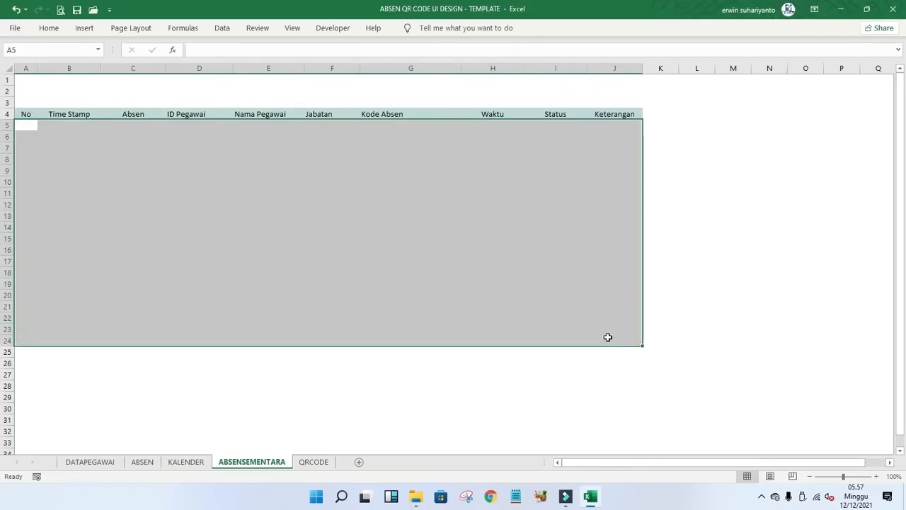
left_click(423, 349)
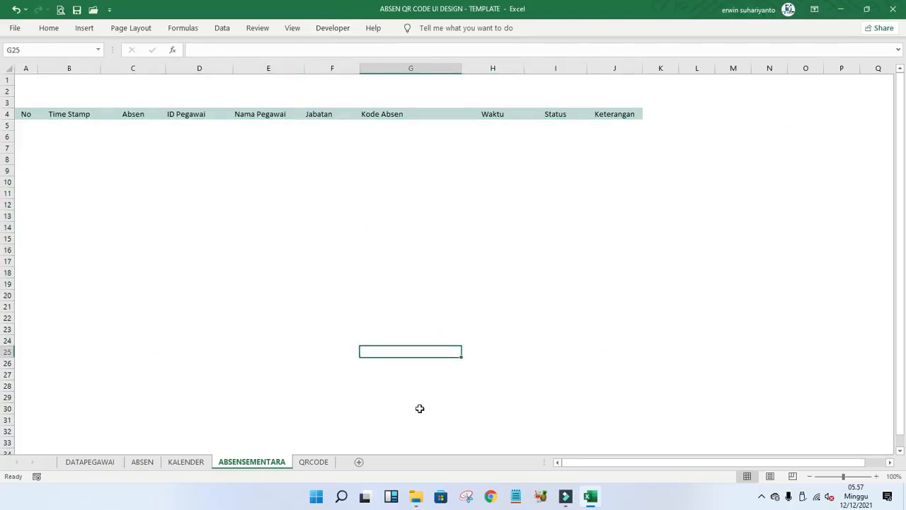
left_click_drag(26, 129, 623, 341)
left_click(146, 463)
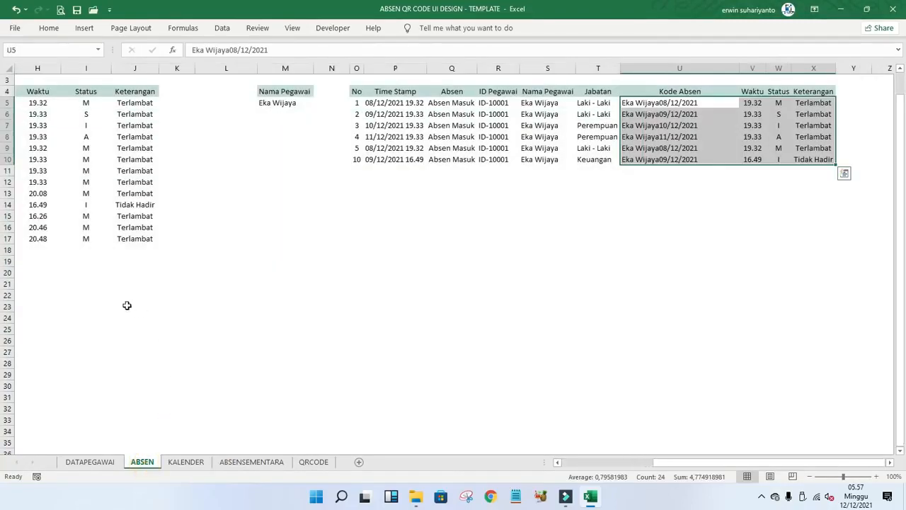
left_click(597, 463)
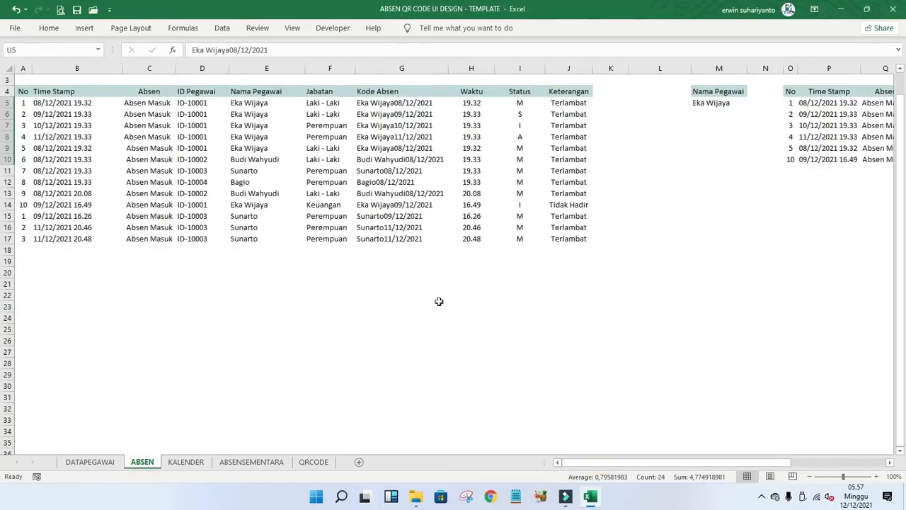
left_click(306, 469)
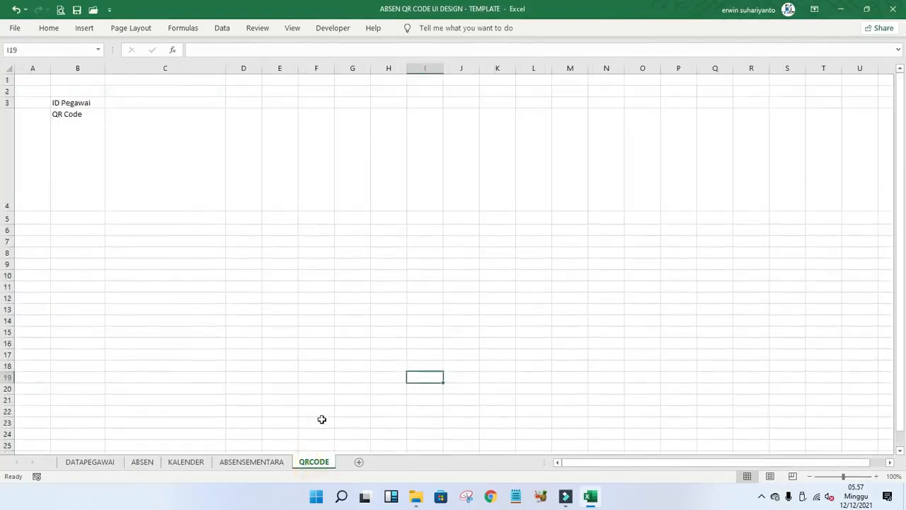
left_click(256, 461)
left_click(198, 180)
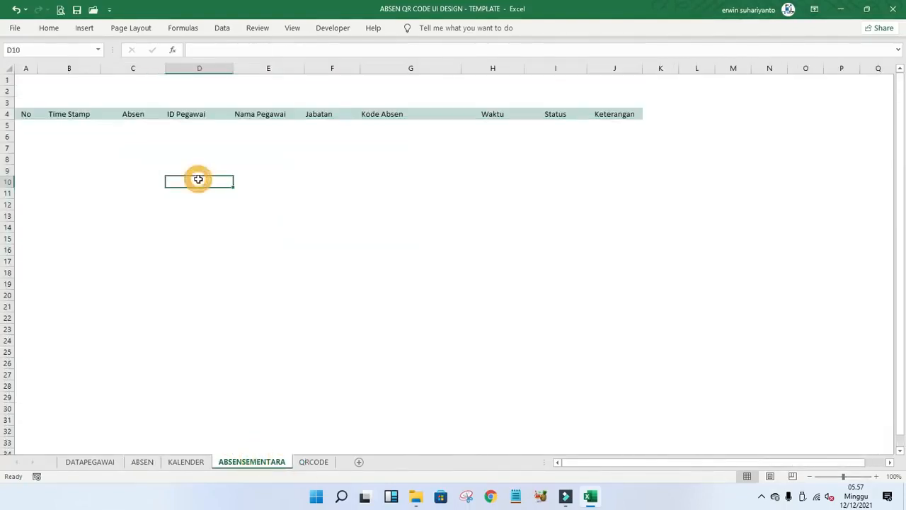
left_click(34, 125)
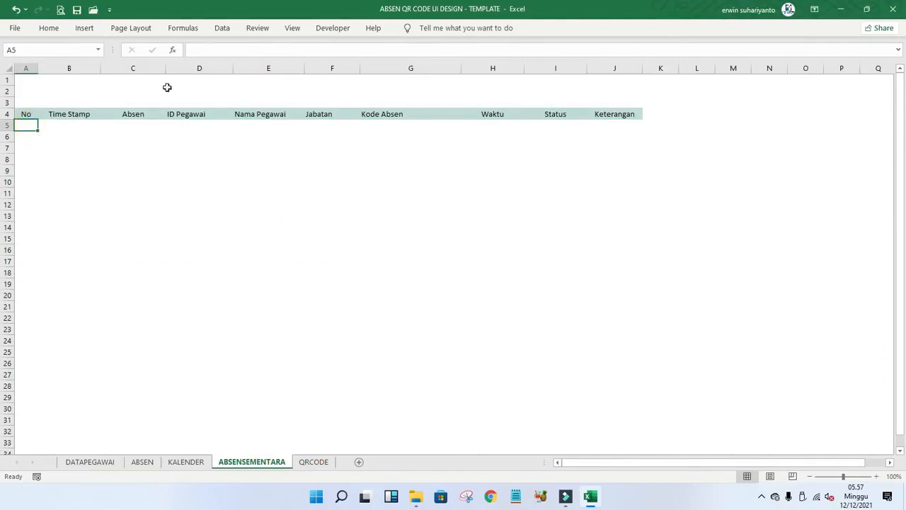
left_click(183, 27)
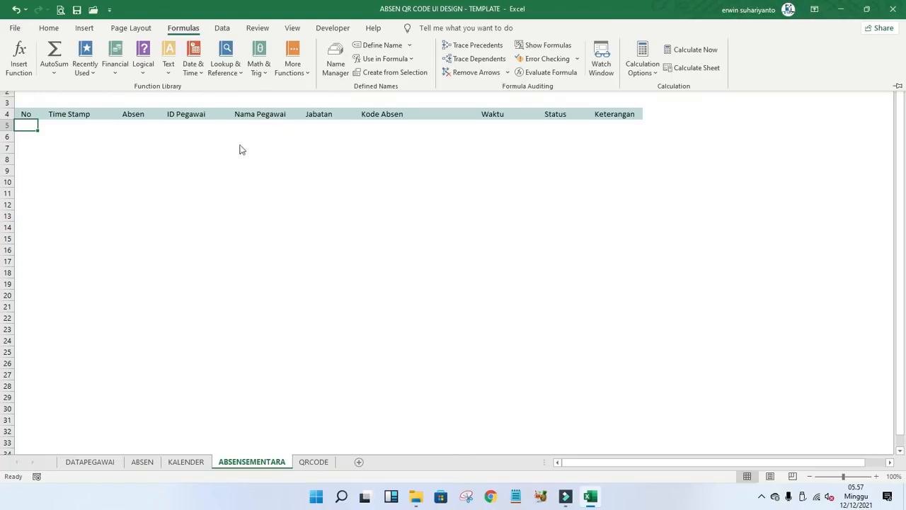
left_click(206, 144)
left_click_drag(29, 123, 606, 314)
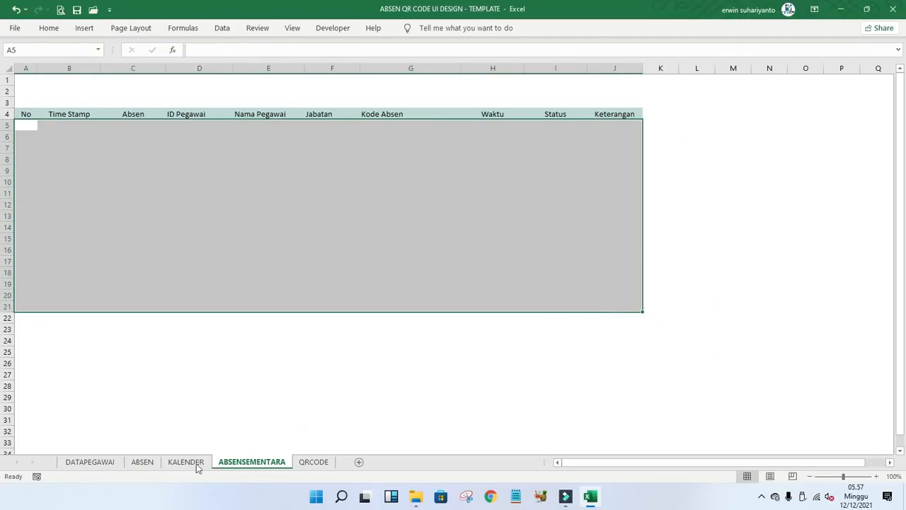
left_click(142, 464)
left_click(239, 463)
left_click(227, 170)
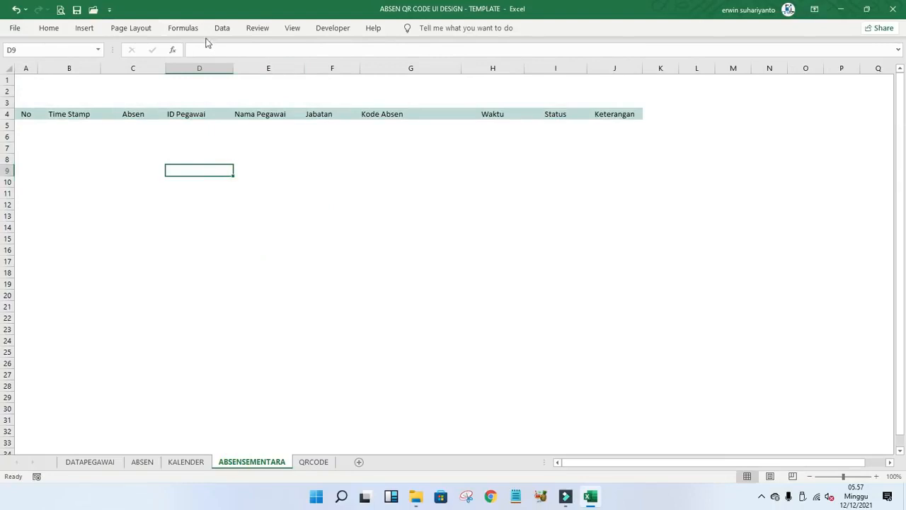
- Start a new workbook-scoped defined name called SIMPANABSEN from the ABSENSEMENTARA sheet
left_click(185, 29)
left_click(335, 60)
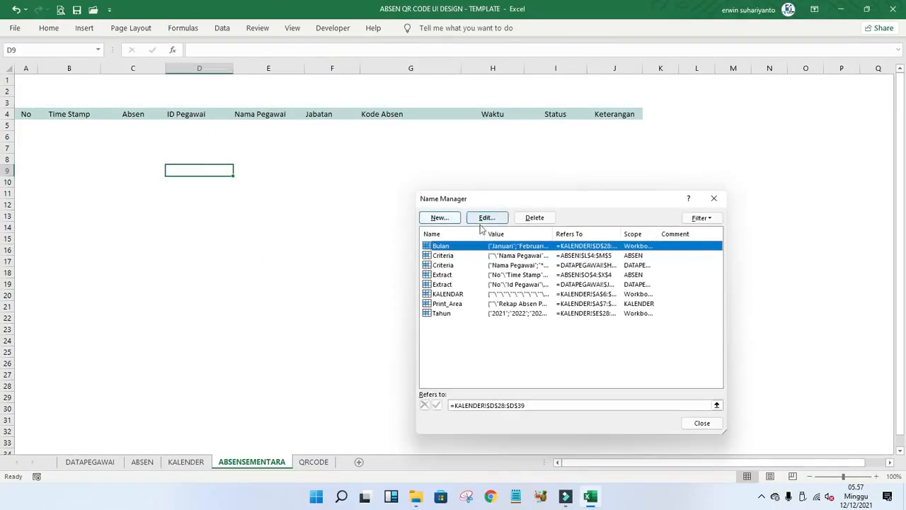
left_click(439, 218)
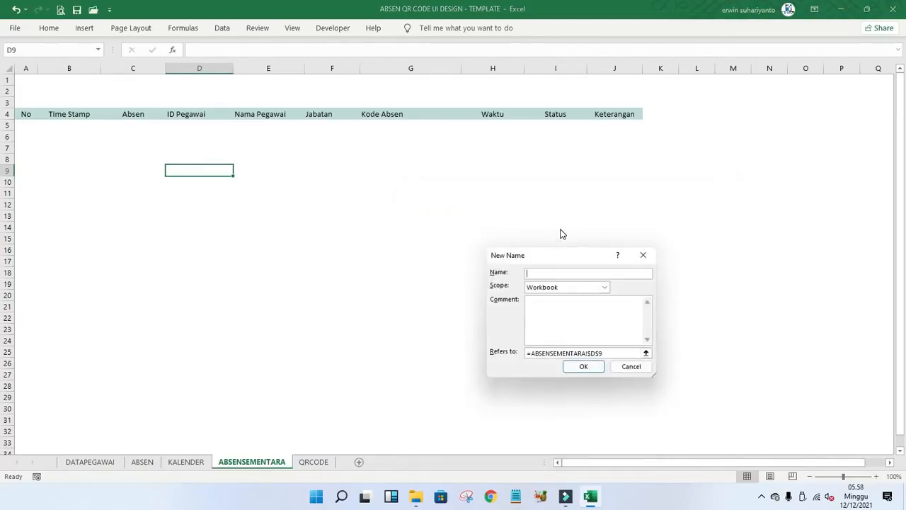
left_click_drag(549, 259, 426, 203)
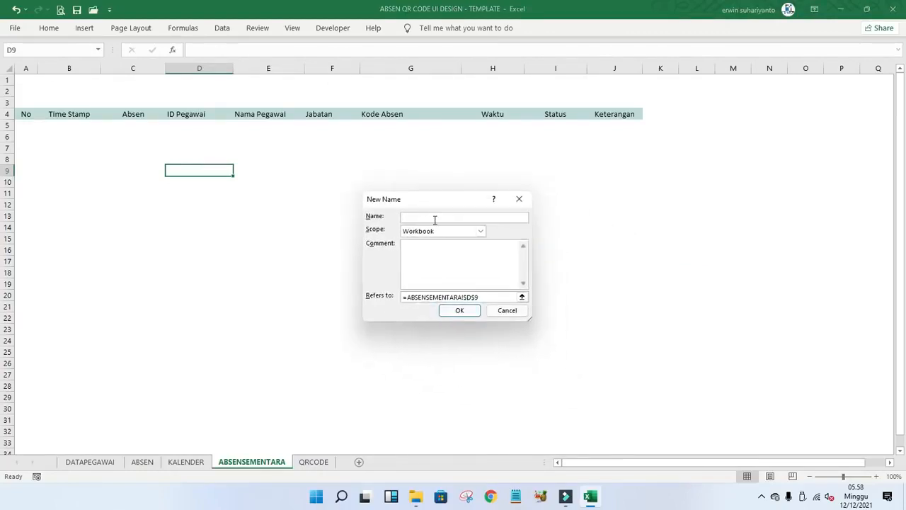
type("=OFFSET(")
left_click_drag(443, 217, 360, 207)
type("SIMPANBABSEN")
- Define SIMPANABSEN with the formula =OFFSET(ABSENSEMENTARA!$A$5;0;0;COUNTA(ABSENSEMENTARA!$A$5:$A$6000);10) and confirm the new name
left_click(479, 296)
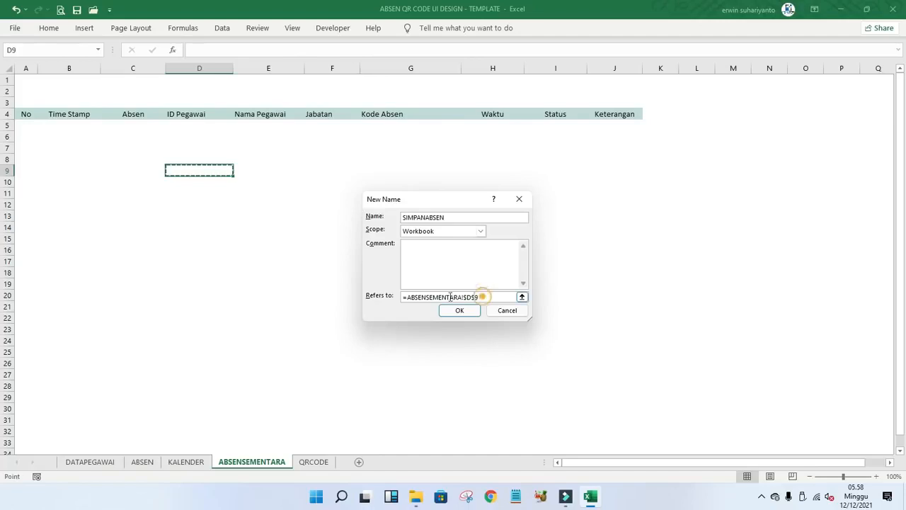
left_click_drag(531, 319, 736, 322)
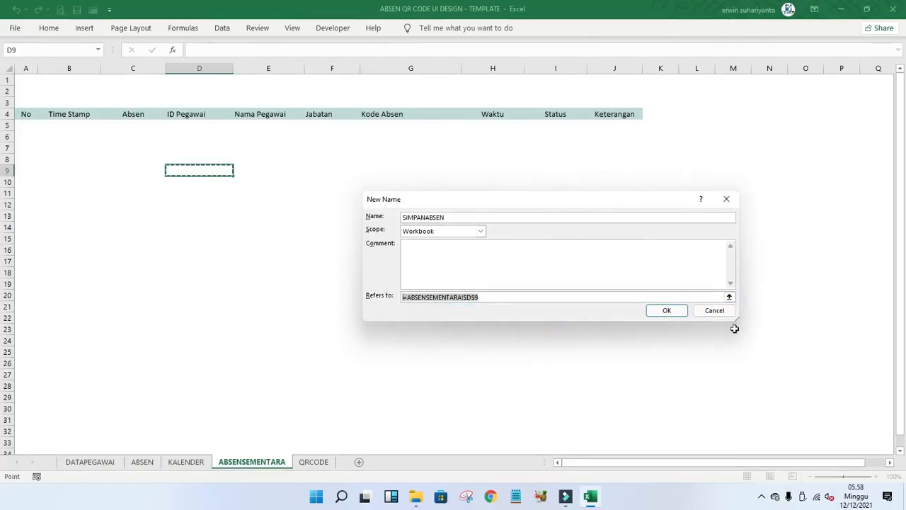
type("=OFFSET(")
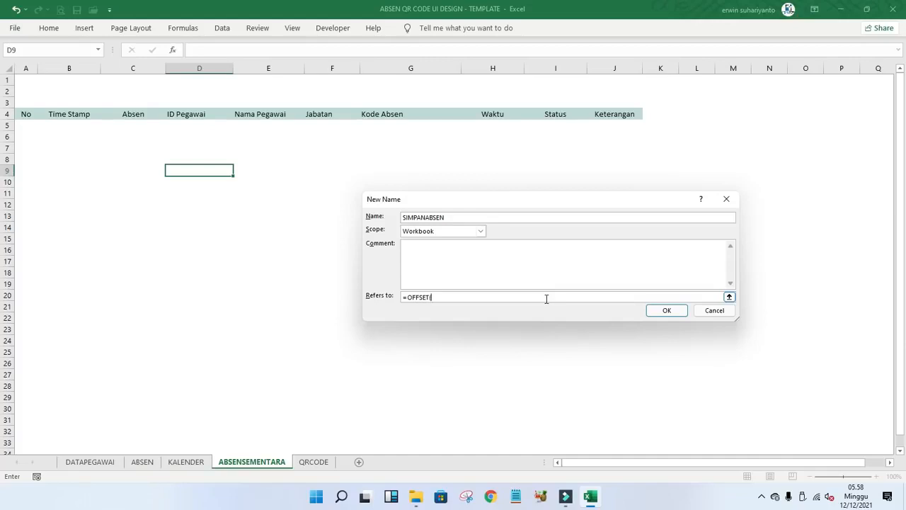
left_click(30, 125)
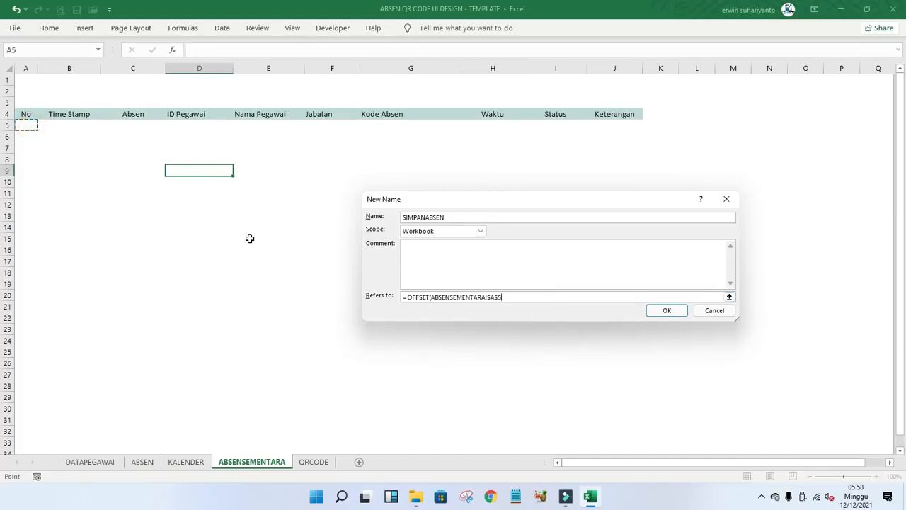
type(",")
type("0;0;COUNTA(")
left_click_drag(25, 126, 31, 136)
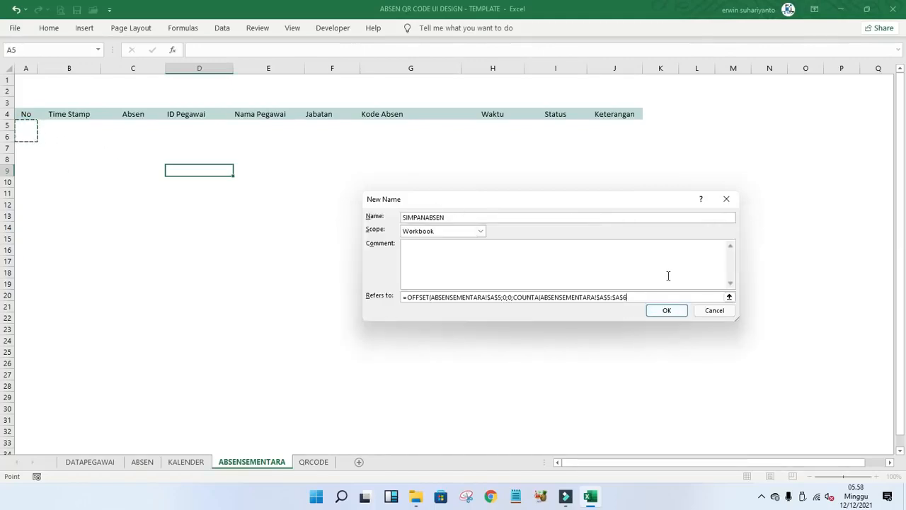
type("000);")
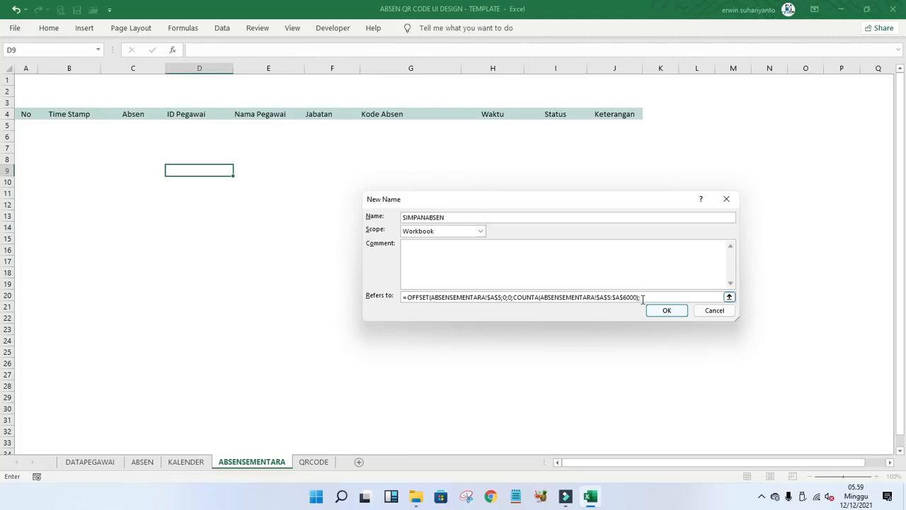
left_click(643, 296)
key("Return")
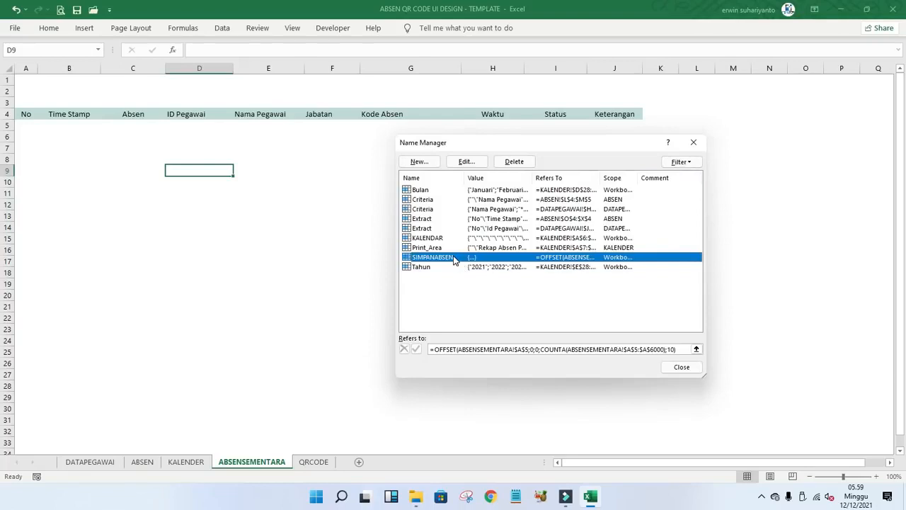
- Check the range SIMPANABSEN refers to, close the Name Manager and save the workbook
left_click(679, 349)
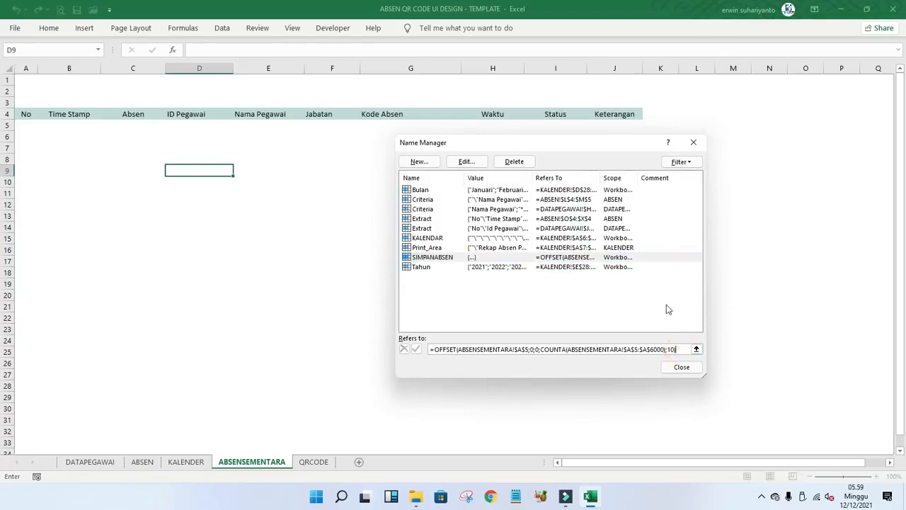
left_click_drag(522, 143, 248, 122)
key("Tab")
key("Tab")
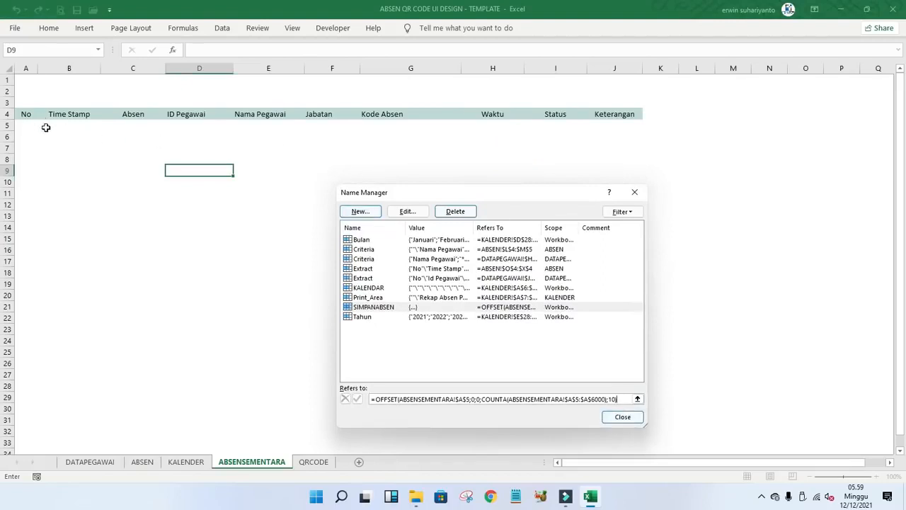
left_click(622, 418)
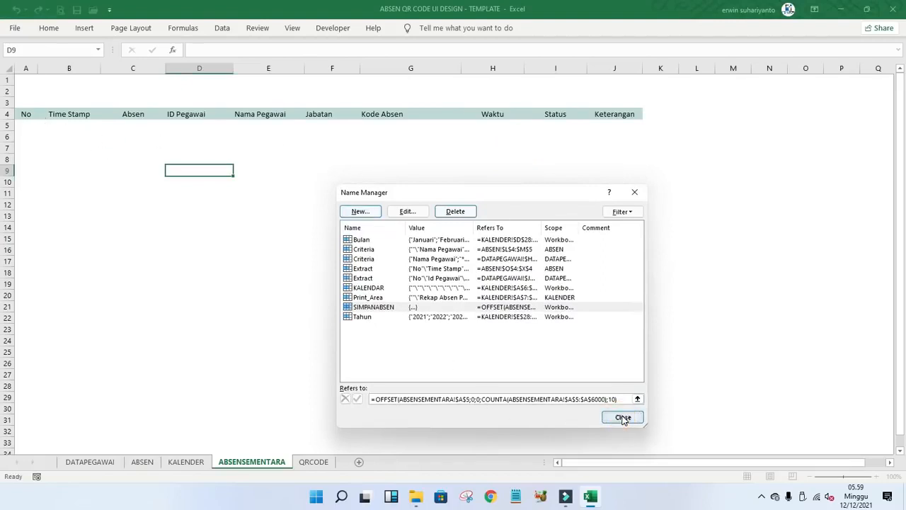
left_click(384, 227)
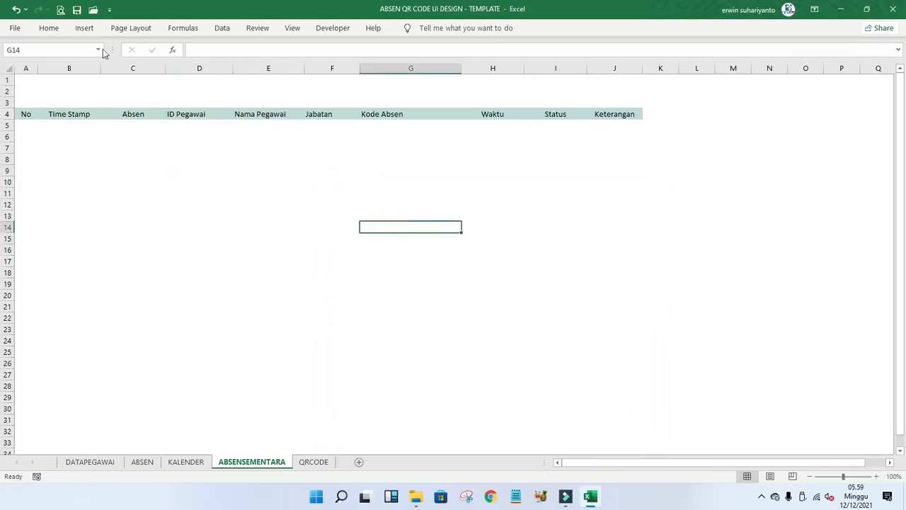
left_click(75, 11)
- Go to the QRCODE sheet and examine the ID Pegawai cell C3 and the QR Code cell C4
left_click(312, 461)
left_click(270, 261)
left_click(141, 141)
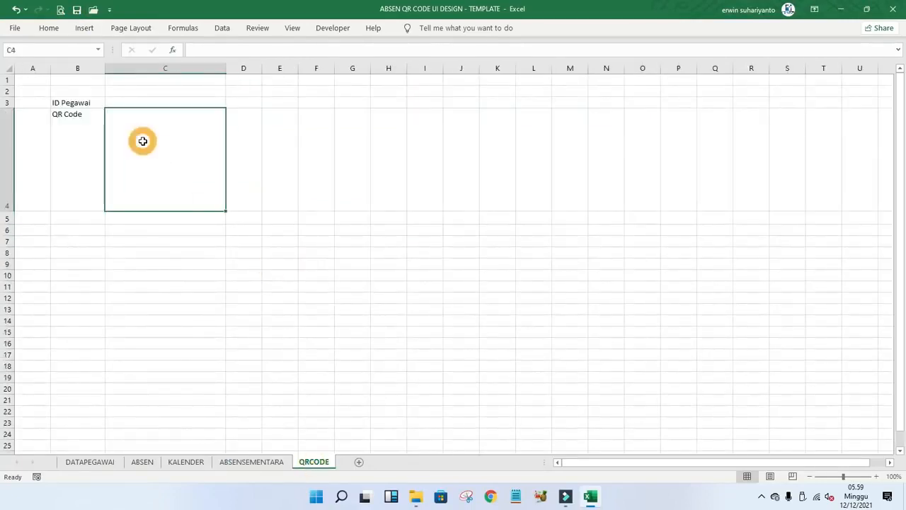
left_click(134, 102)
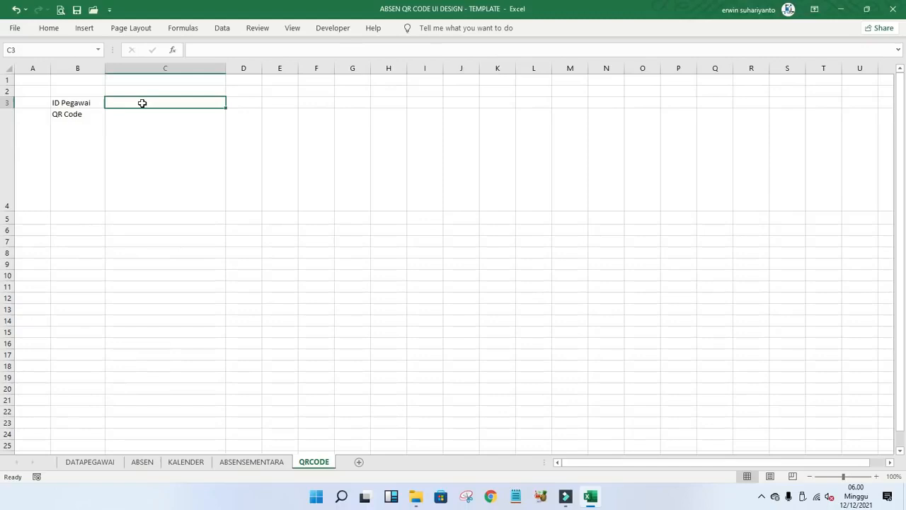
left_click(162, 149)
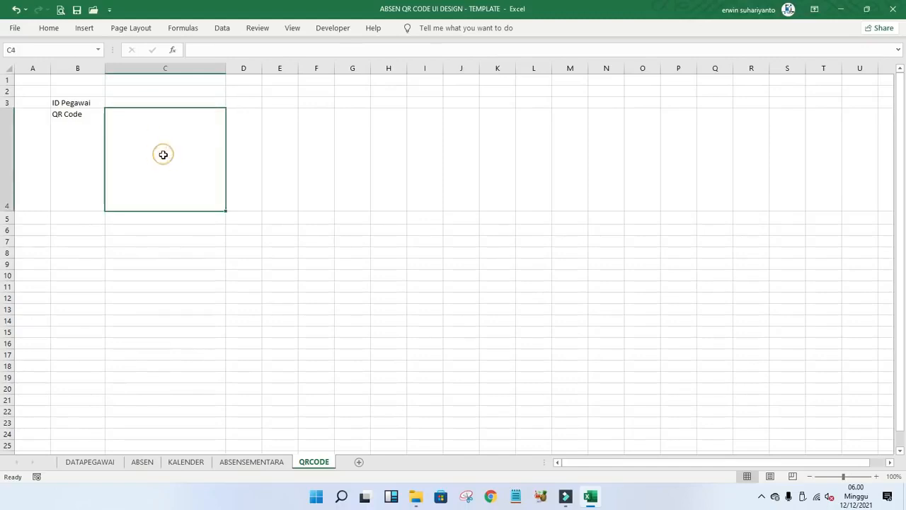
left_click(143, 102)
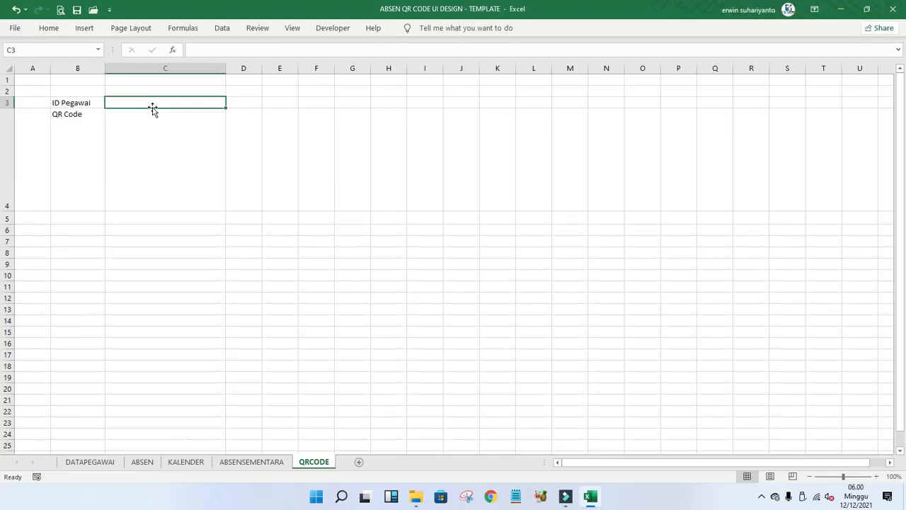
left_click(148, 150)
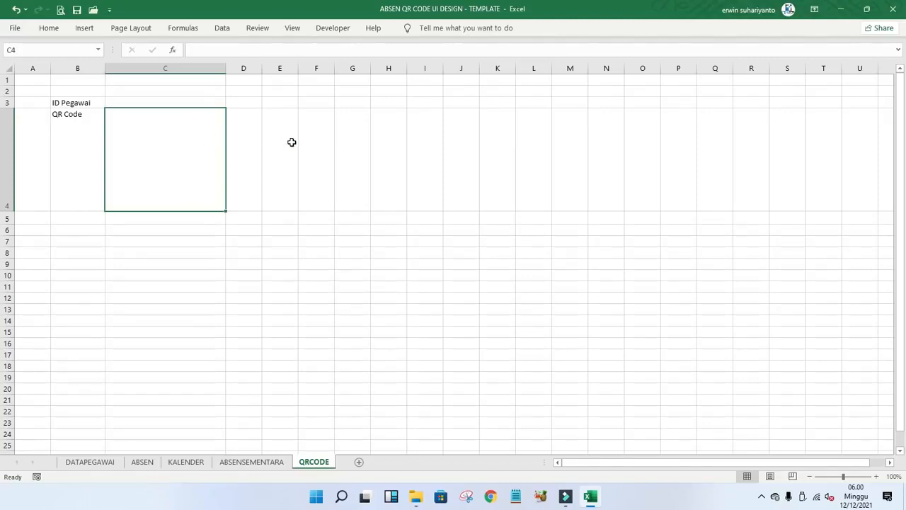
left_click(333, 30)
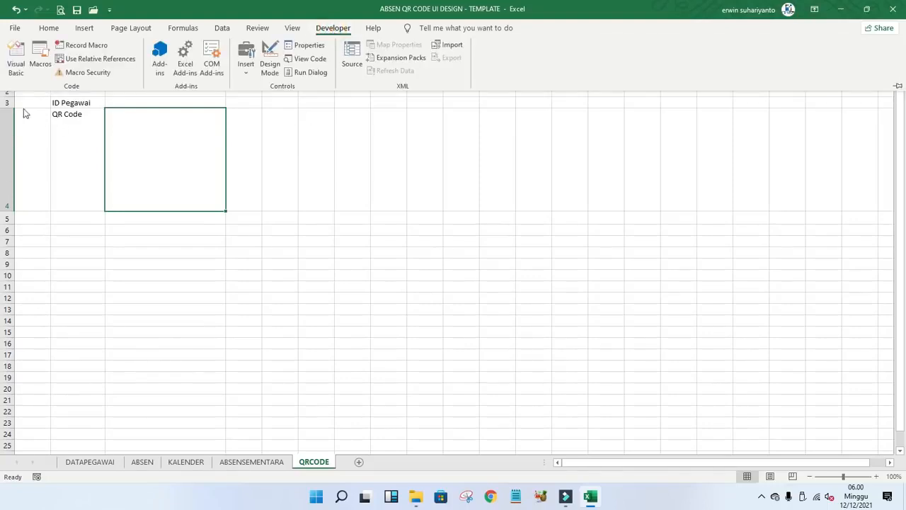
left_click(16, 28)
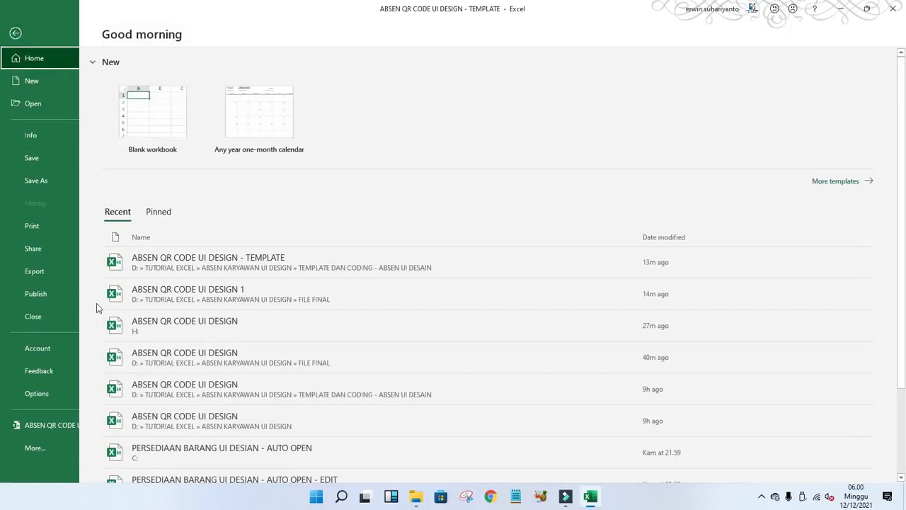
left_click(21, 395)
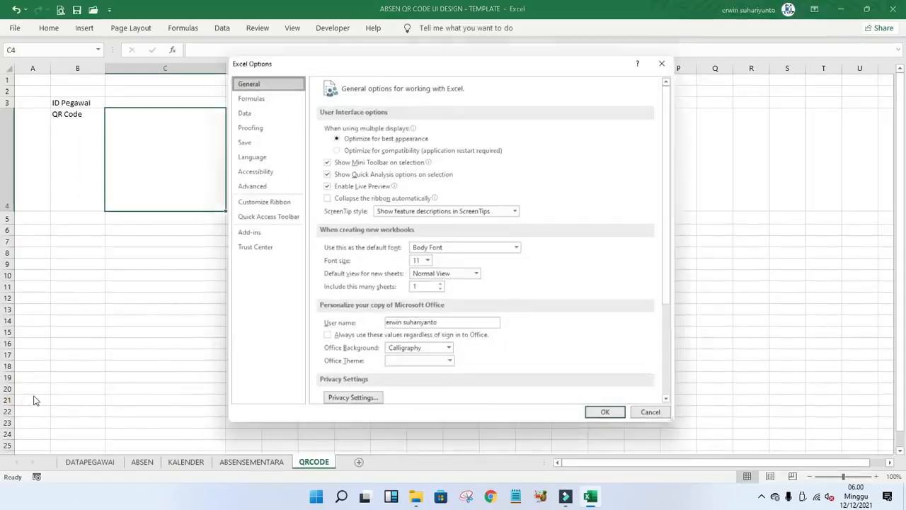
left_click(672, 57)
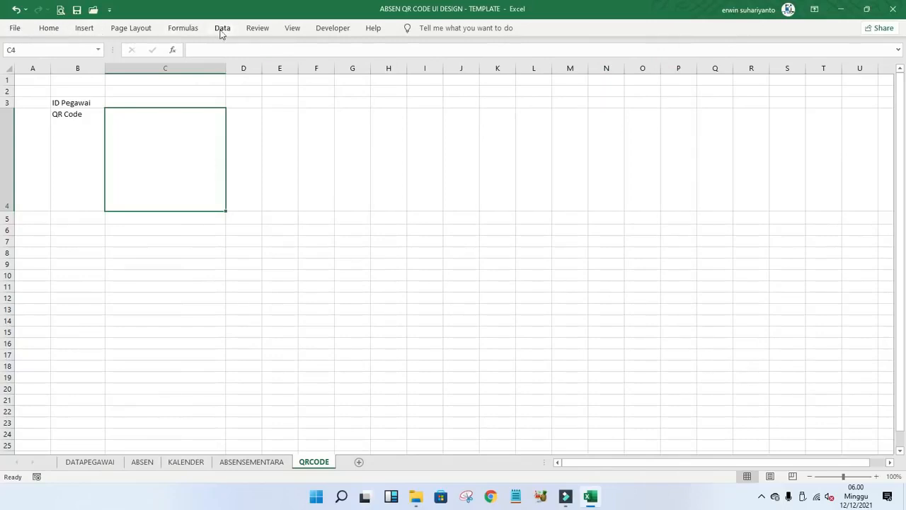
- Check in the ribbon customization settings that the Developer tab is enabled, and confirm the dialog
right_click(223, 34)
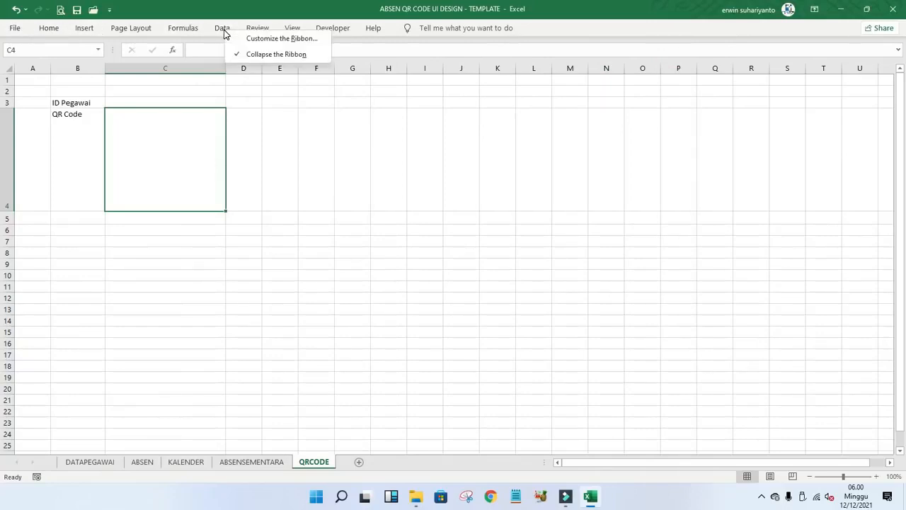
left_click(280, 39)
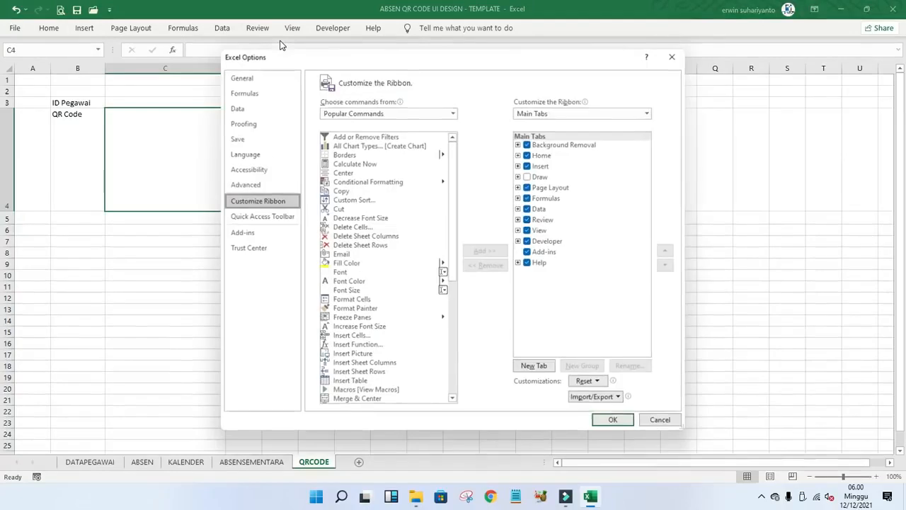
left_click(543, 242)
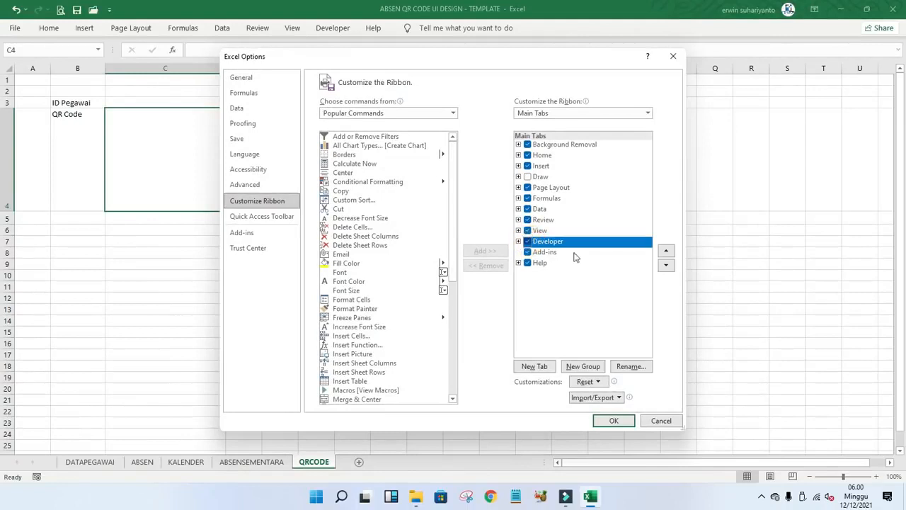
left_click(605, 420)
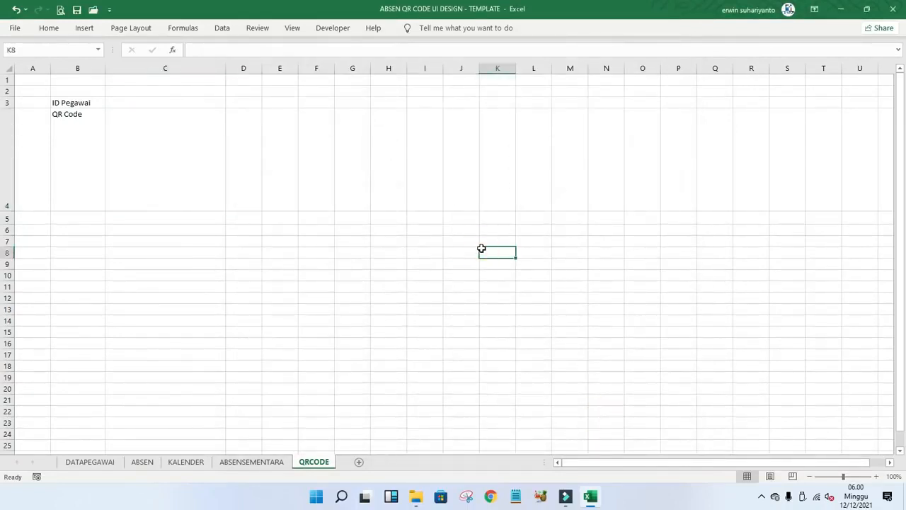
- Open the Visual Basic editor, expand the project's Forms folder to view the userforms, and return to cell C3 on the QRCODE sheet
left_click(310, 186)
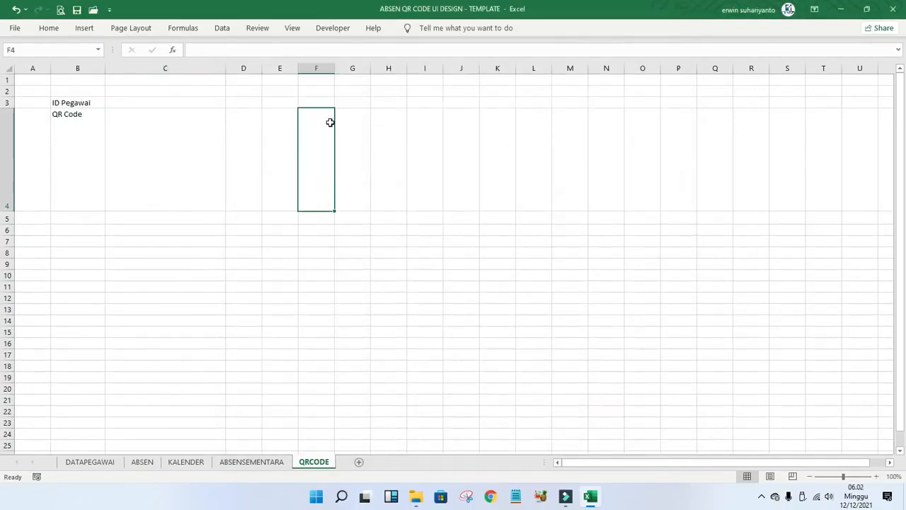
left_click(320, 28)
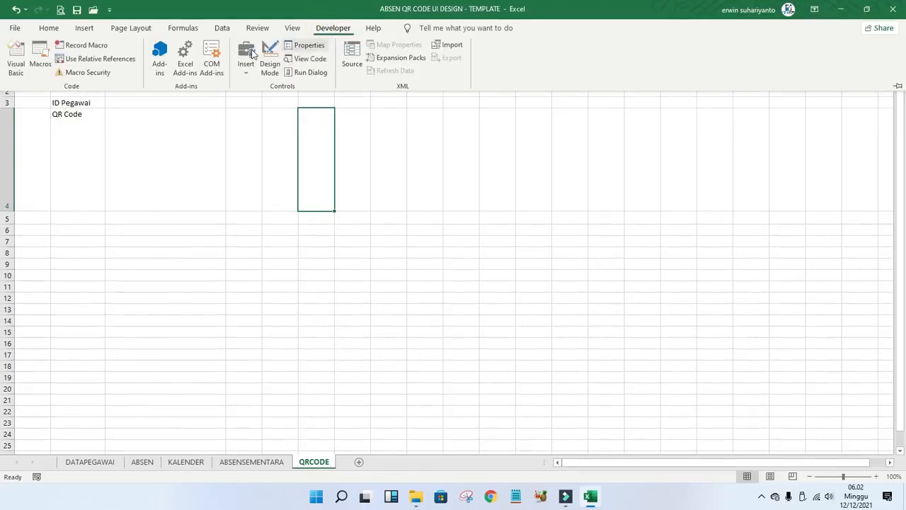
left_click(17, 57)
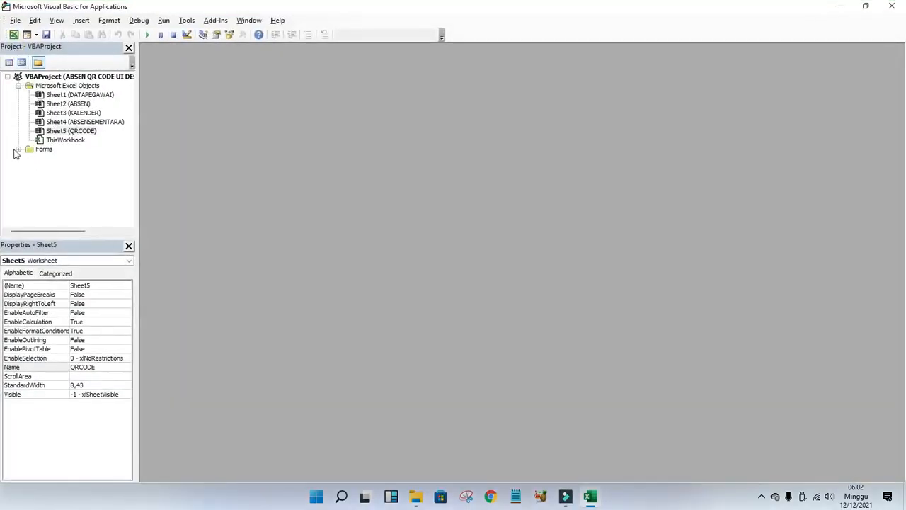
left_click(18, 149)
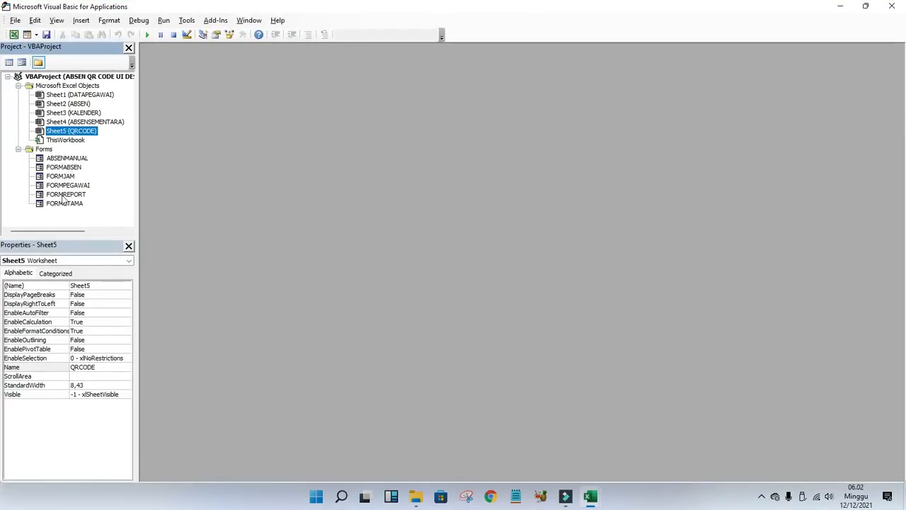
left_click(14, 34)
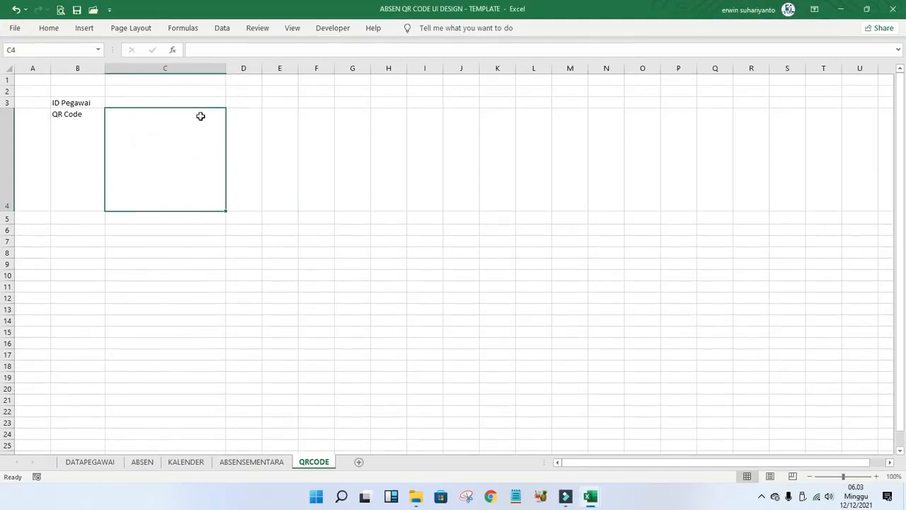
left_click(145, 103)
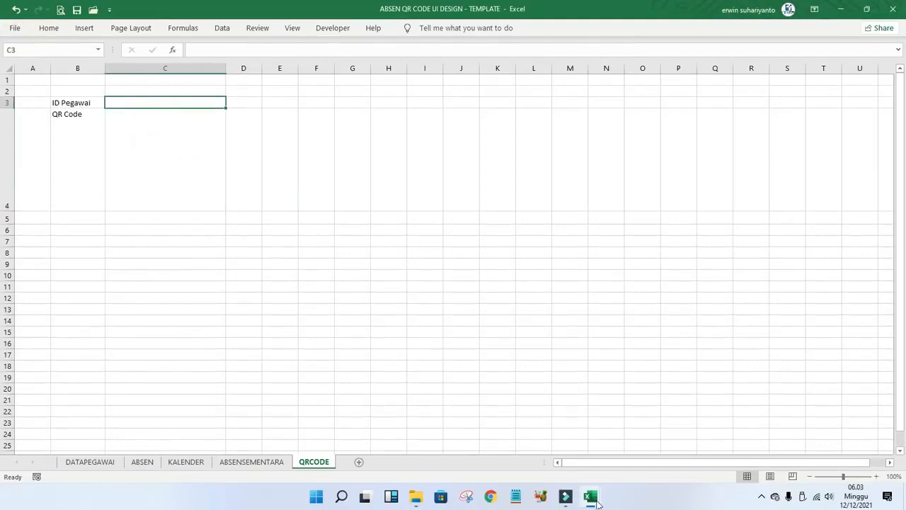
- Return to the Visual Basic editor and import ModulAztec.bas from the MODUL QR CODE folder inside TEMPLATE DAN CODING - ABSEN UI DESAIN
mouse_move(597, 502)
left_click(625, 459)
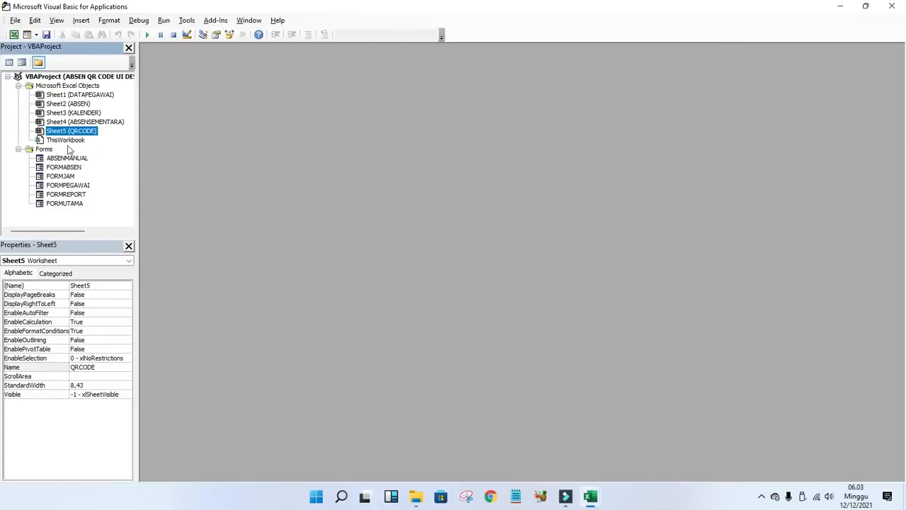
right_click(65, 141)
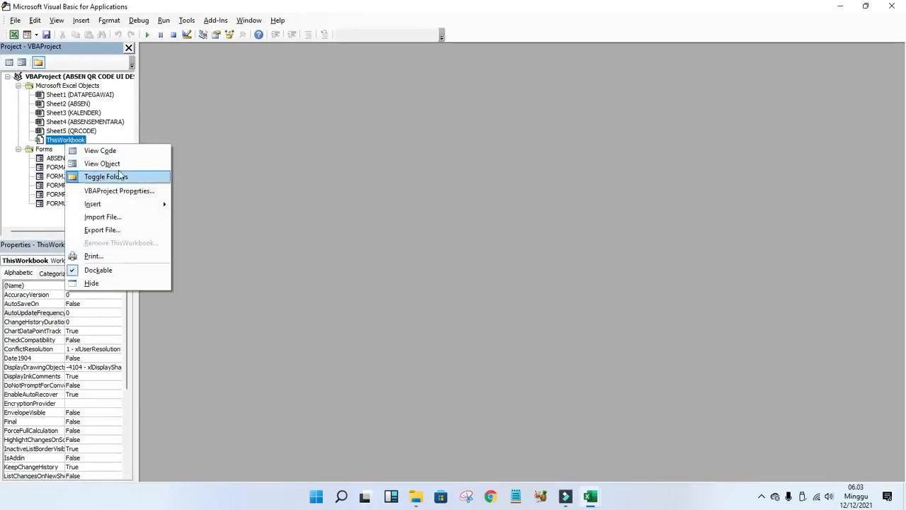
left_click(115, 221)
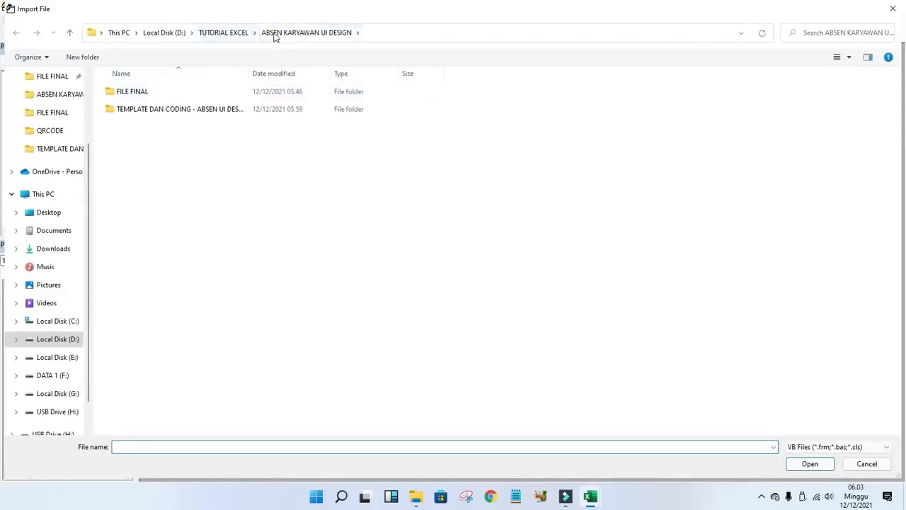
double_click(176, 114)
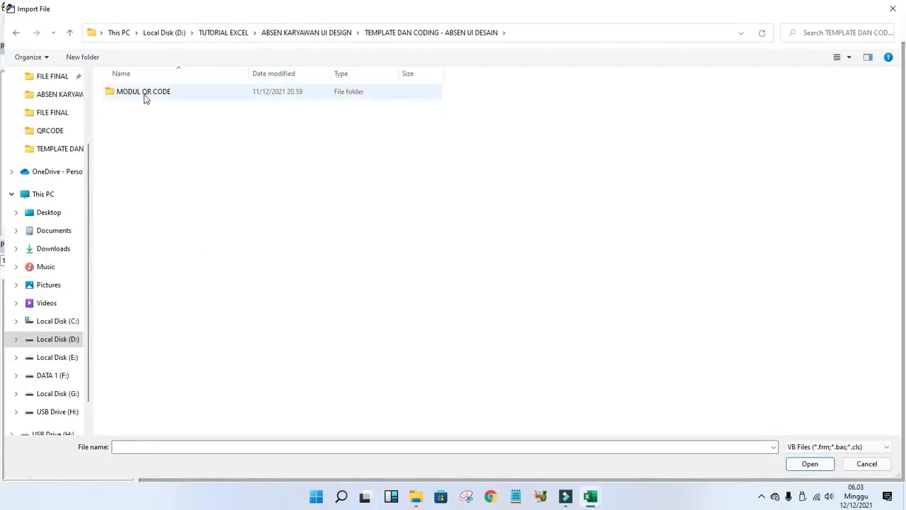
double_click(143, 97)
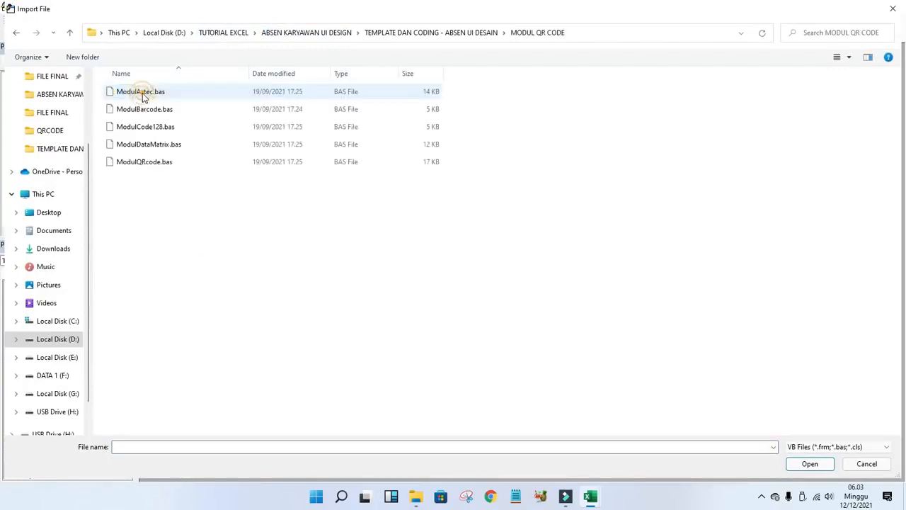
left_click(147, 93)
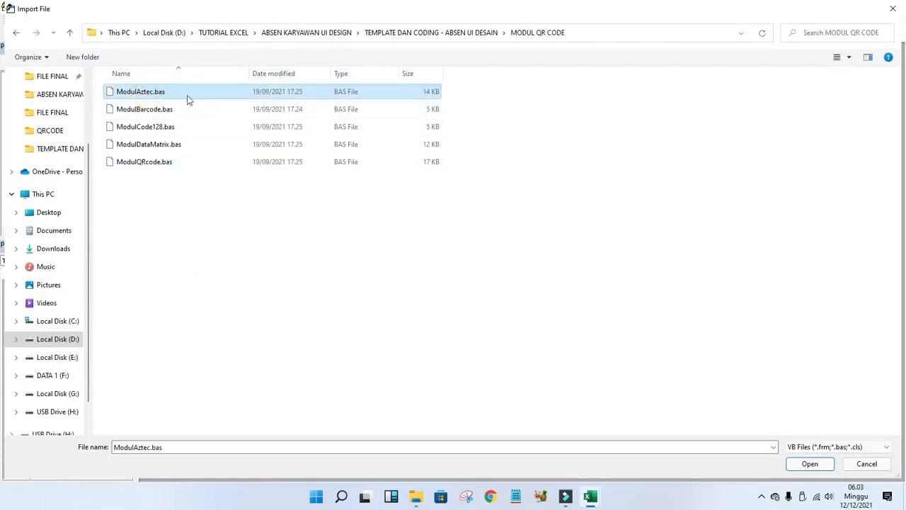
left_click(796, 465)
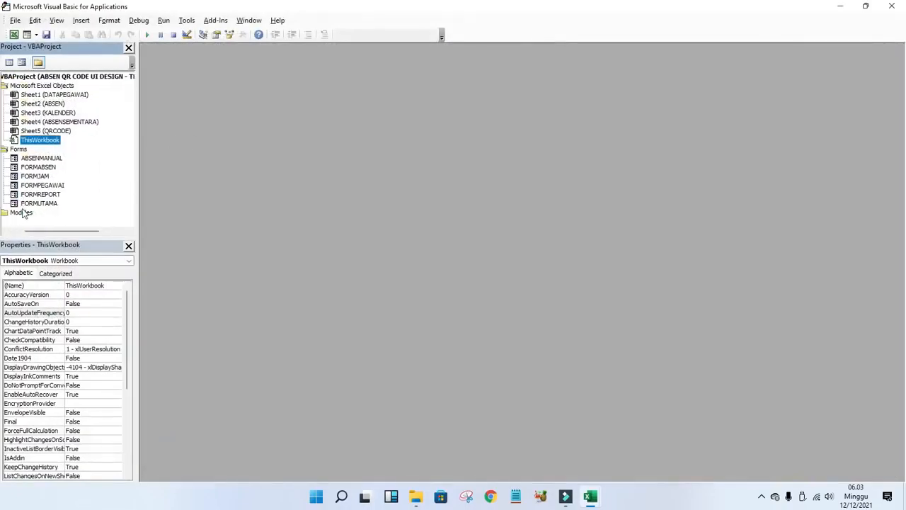
- Expand the project's Modules folder and import ModulBarcode.bas and ModulCode128.bas from the MODUL QR CODE folder
left_click(19, 213)
right_click(62, 222)
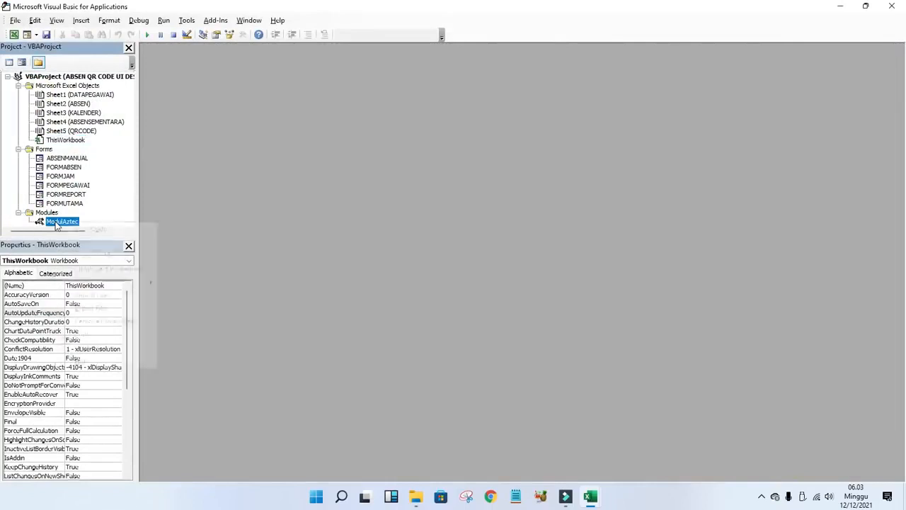
left_click(98, 298)
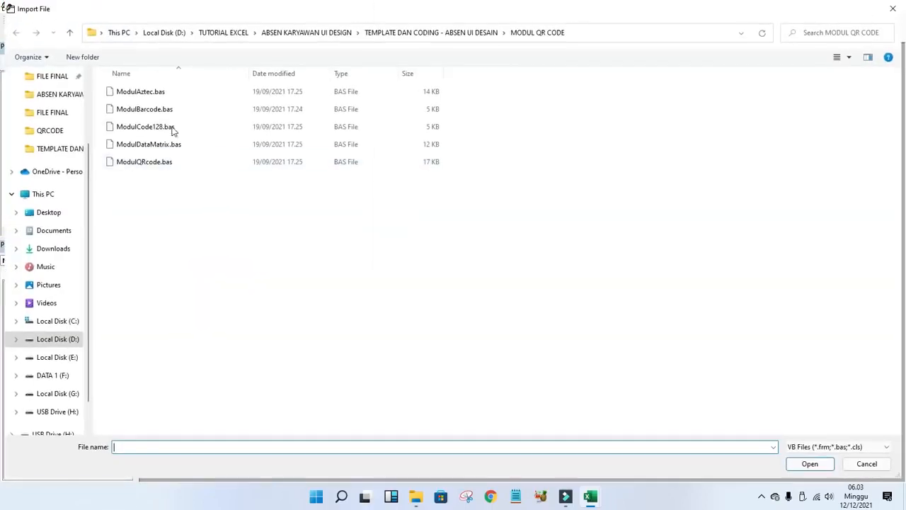
double_click(148, 108)
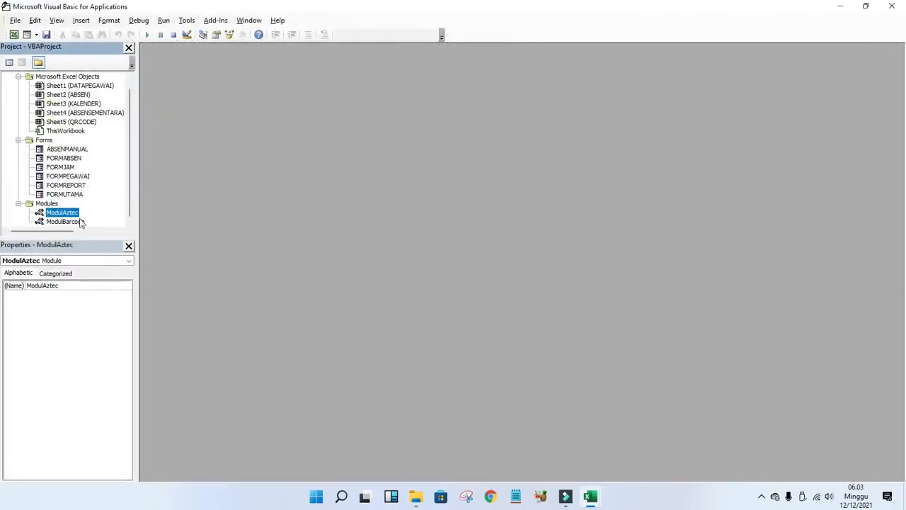
right_click(71, 222)
left_click(108, 295)
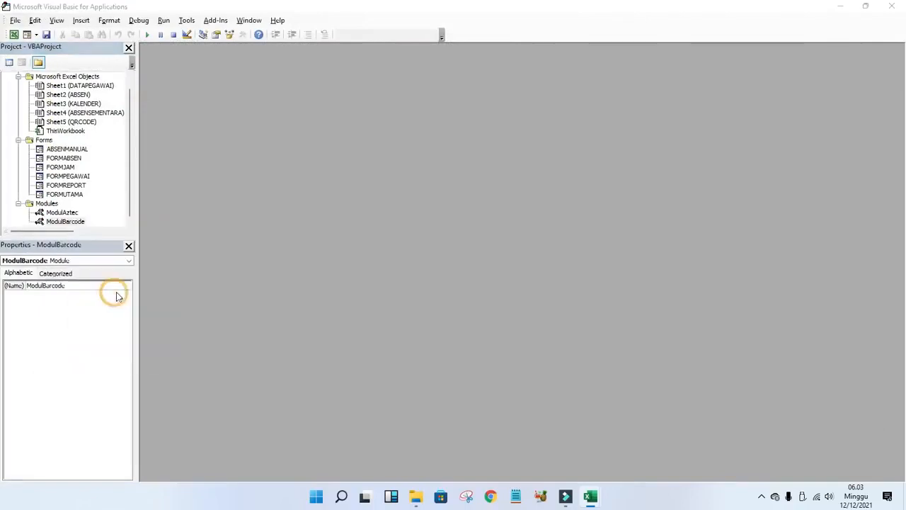
left_click(160, 132)
double_click(160, 132)
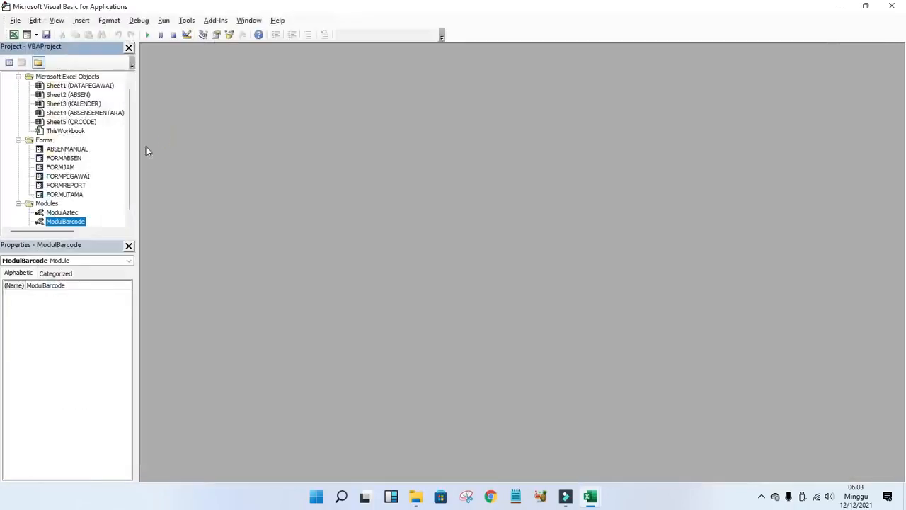
- Import ModulDataMatrix.bas and ModulQRcode.bas, and check each imported module in the project's Modules folder
right_click(64, 225)
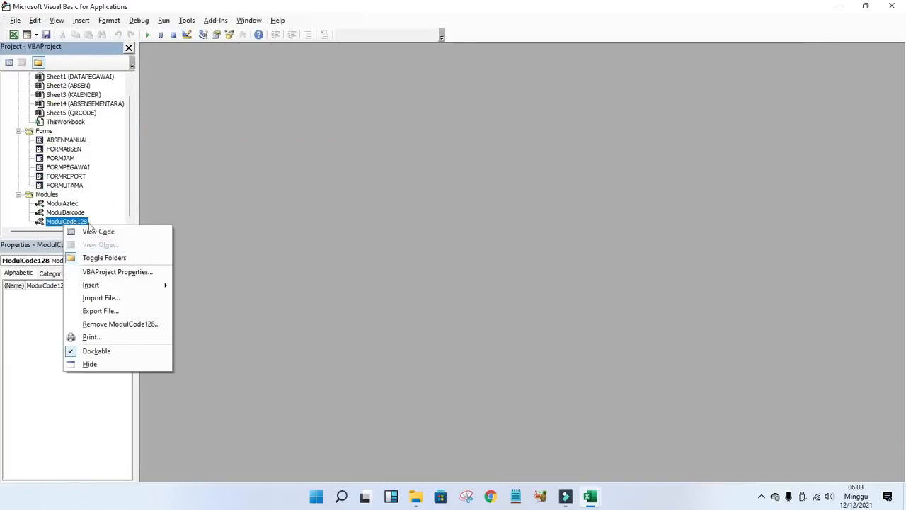
left_click(106, 296)
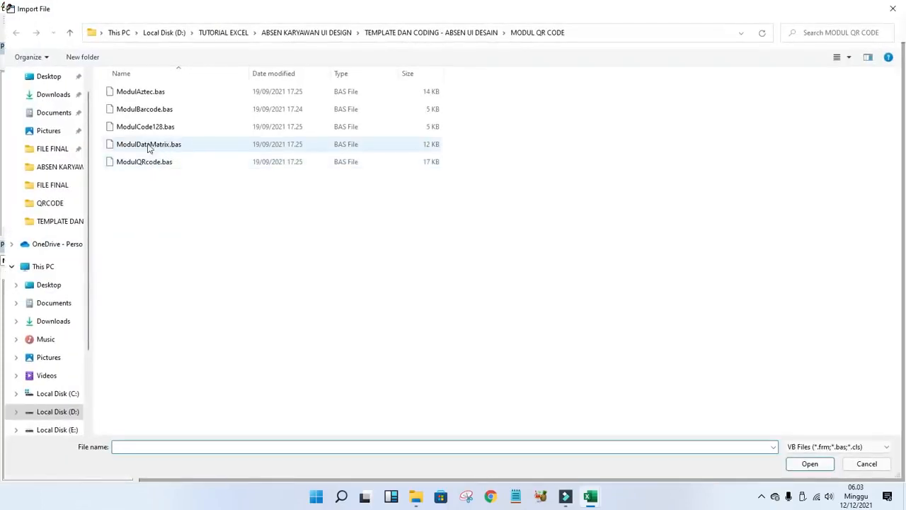
double_click(148, 147)
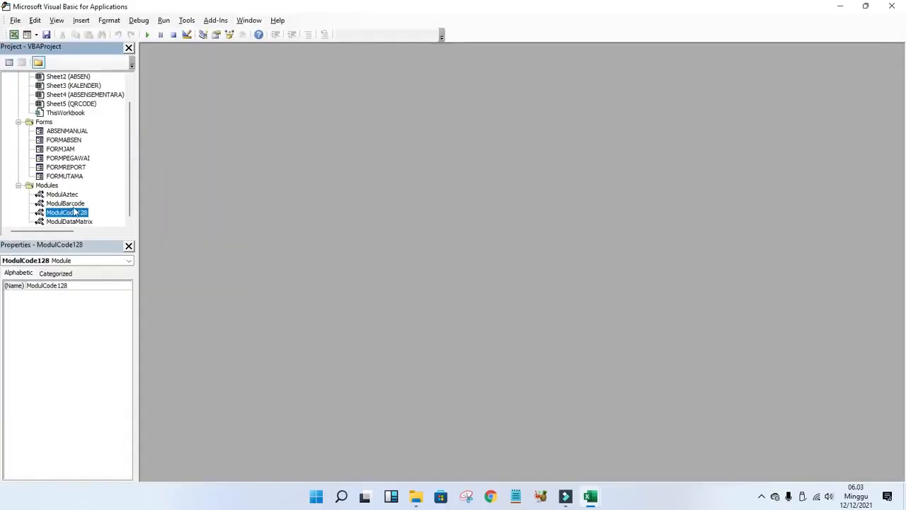
right_click(73, 221)
left_click(126, 293)
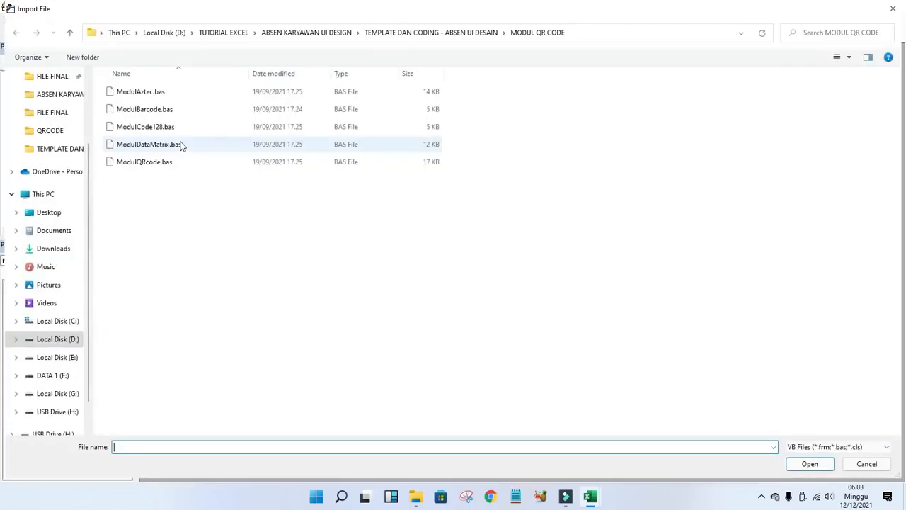
double_click(148, 163)
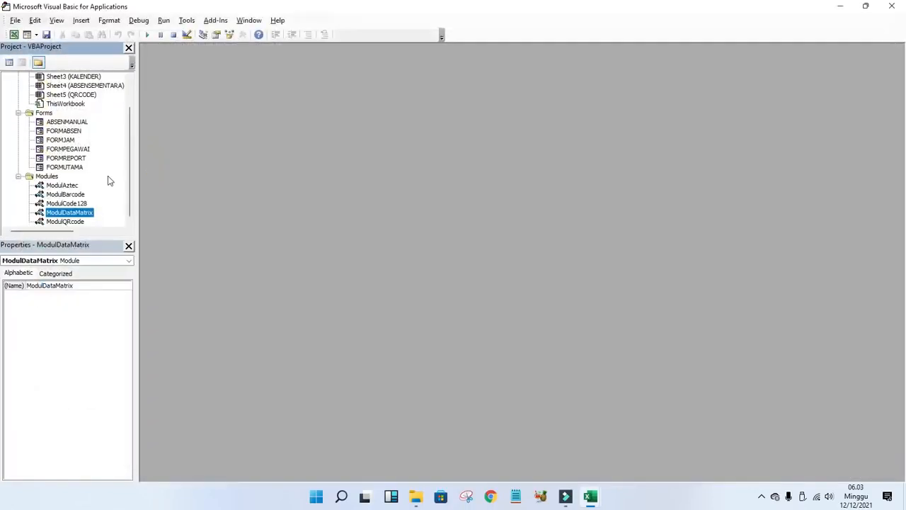
left_click(71, 185)
left_click(70, 194)
left_click(71, 203)
left_click(74, 213)
left_click(78, 221)
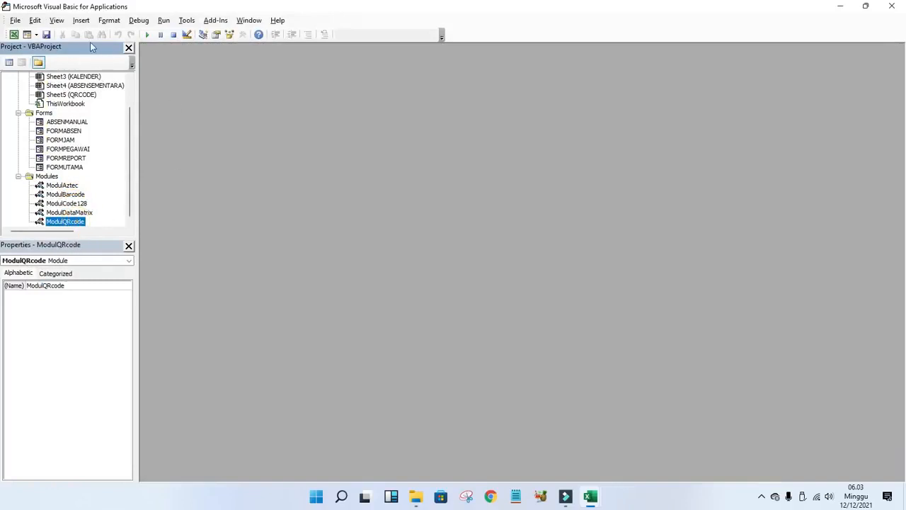
- Return to the QRCODE sheet and enter an employee ID in the ID Pegawai cell C3
left_click(14, 34)
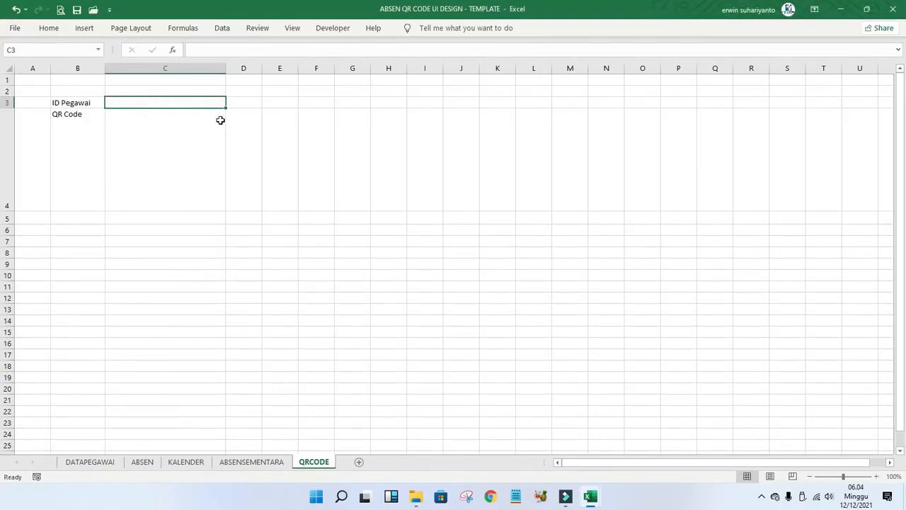
type("ID-2")
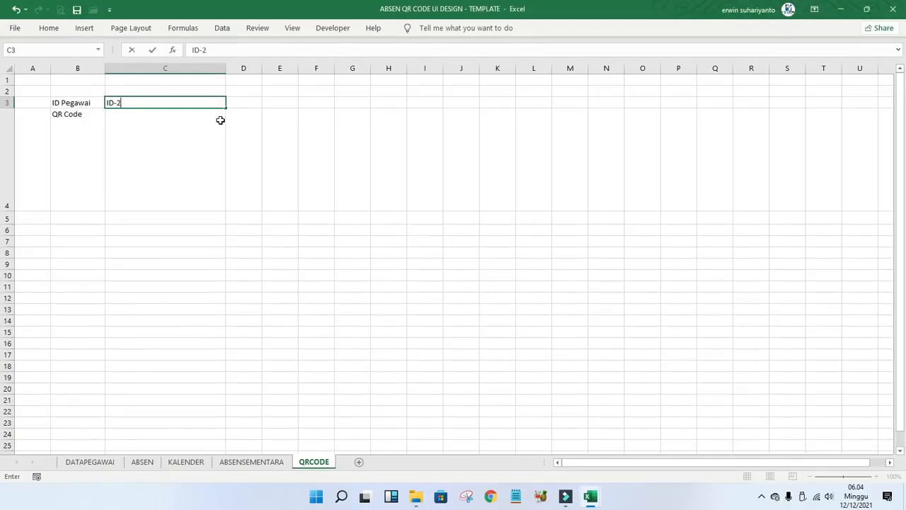
type("58741")
key("Return")
- Enter the formula =QRCode(C3) in cell C4 to generate the QR code, and check it against the ID in C3
type("=")
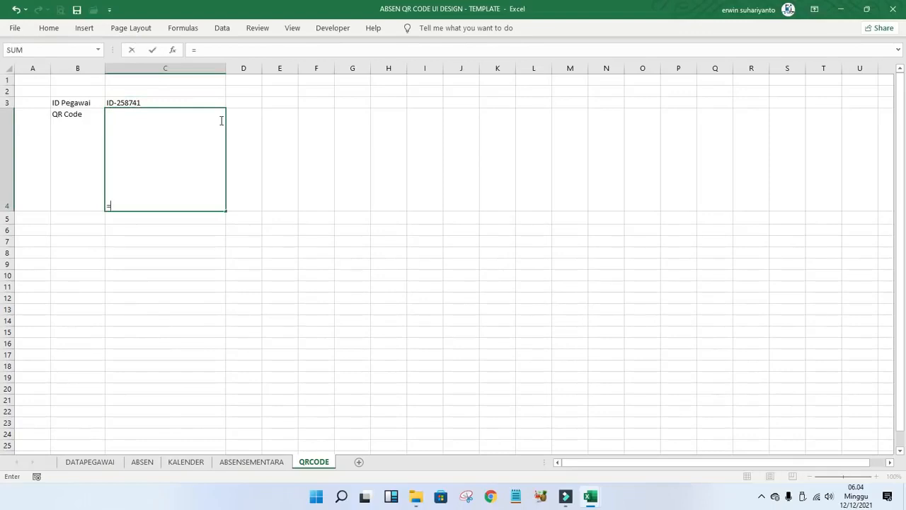
type("QR")
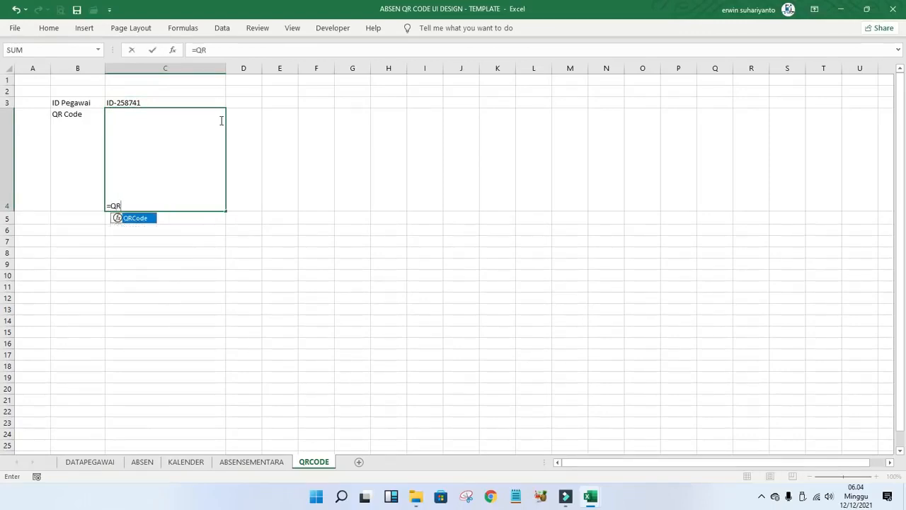
double_click(136, 218)
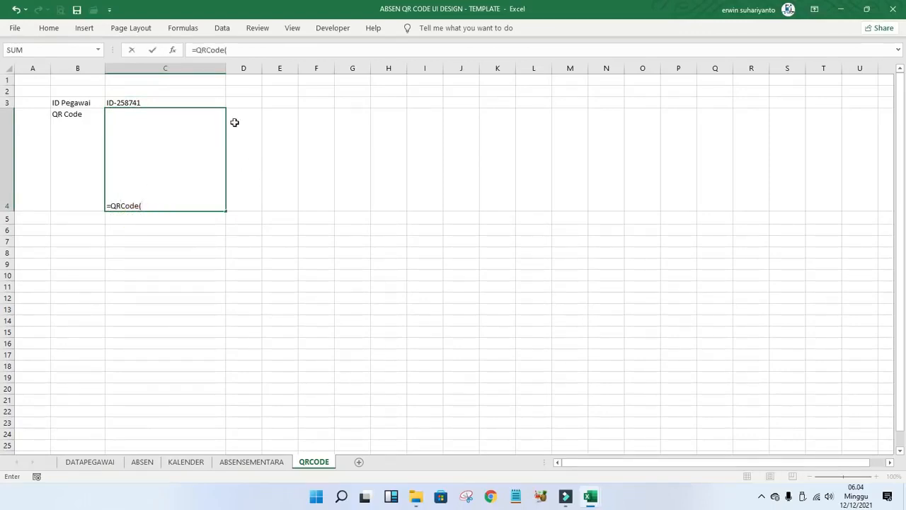
left_click(145, 102)
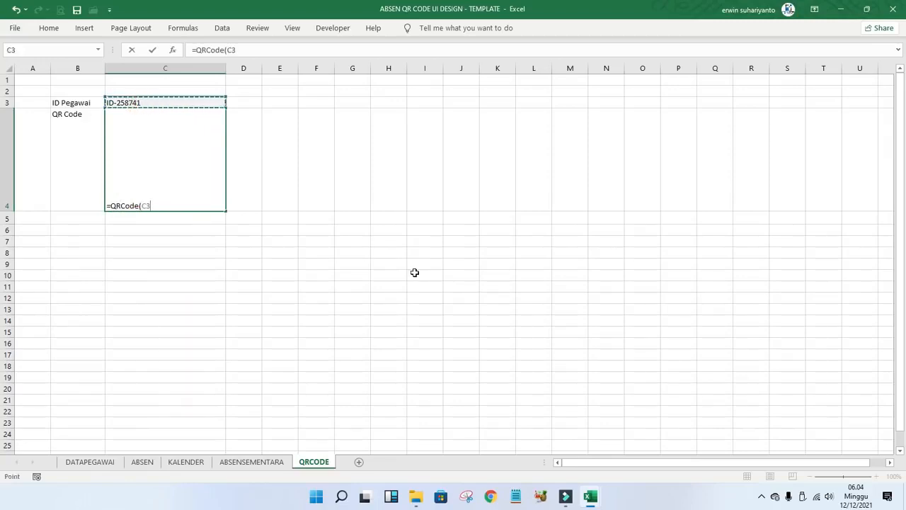
type(")")
key("Return")
left_click(234, 274)
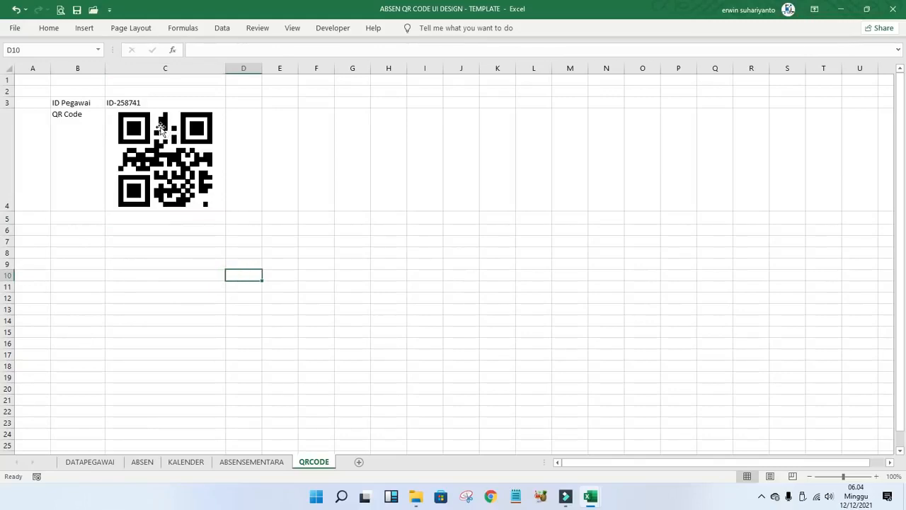
left_click(150, 99)
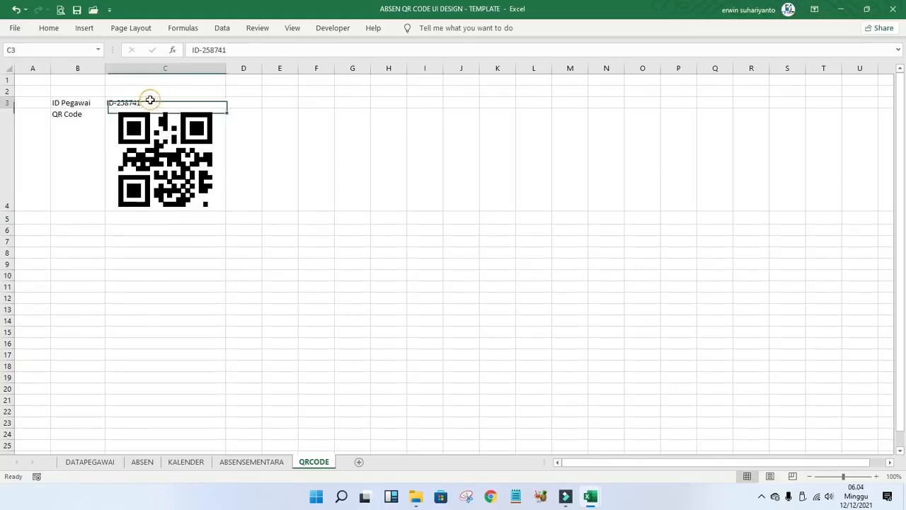
left_click(402, 219)
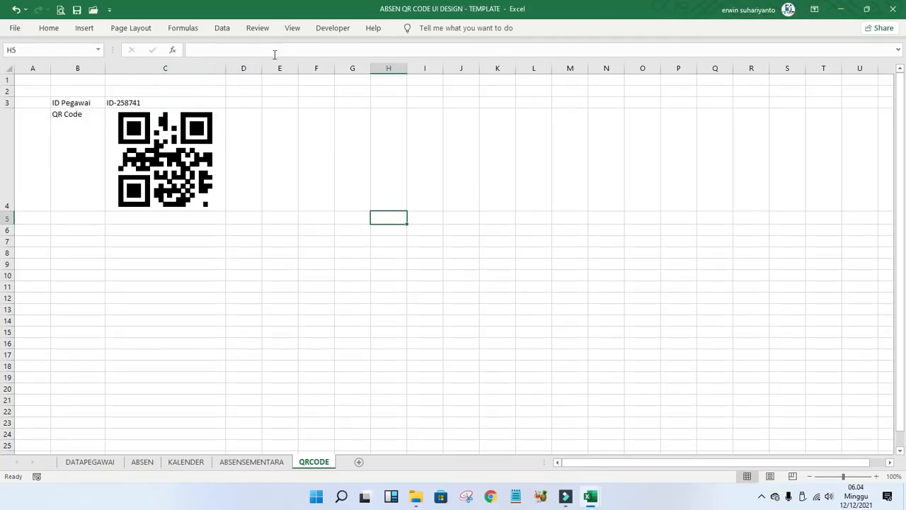
- Open the FORMUTAMA userform in the Visual Basic editor and examine the Data Pegawai label and its underline
left_click(332, 28)
left_click(11, 50)
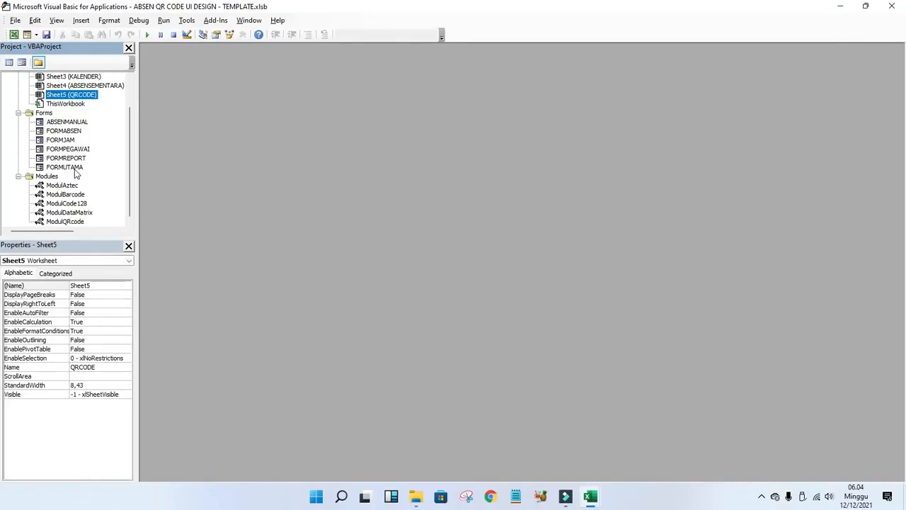
double_click(71, 168)
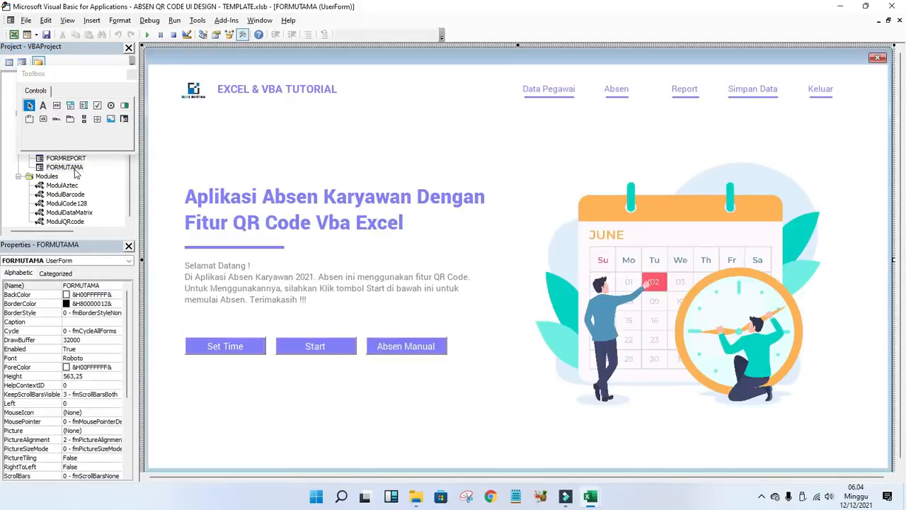
left_click(568, 99)
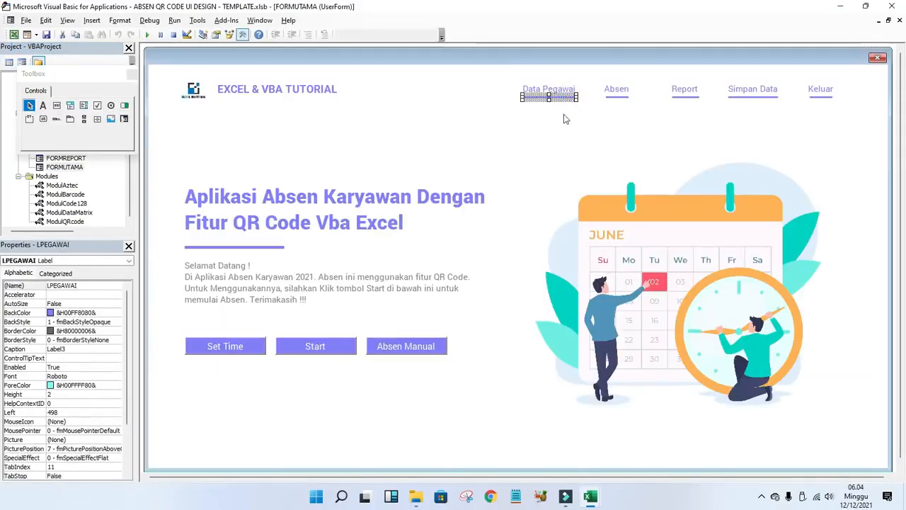
left_click(535, 134)
left_click(563, 92)
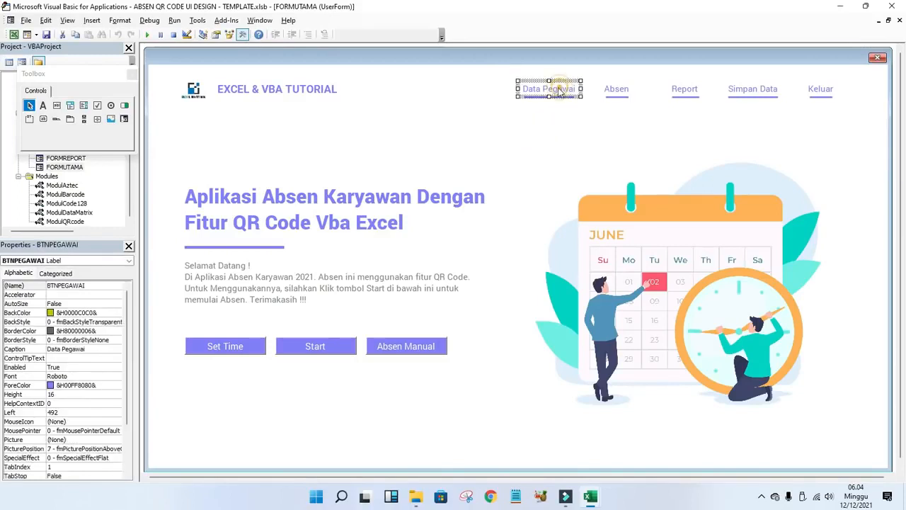
left_click(306, 143)
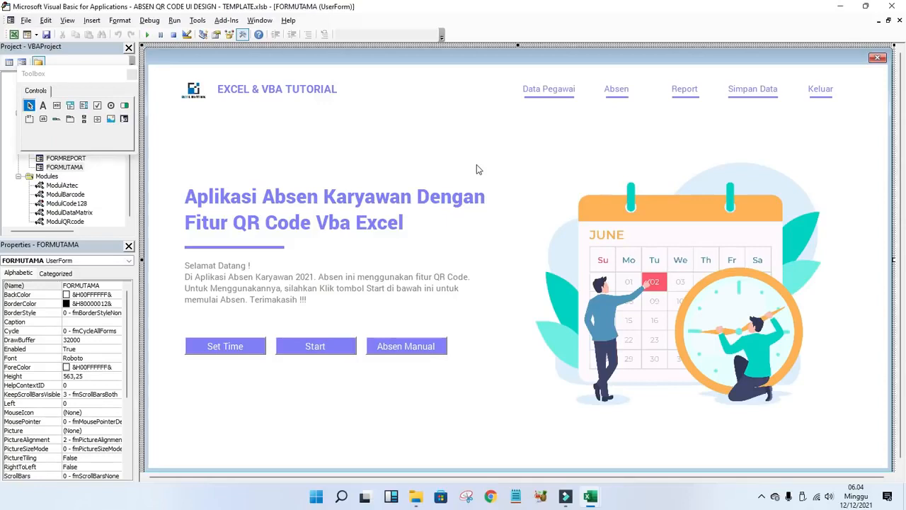
- Move the Toolbox away from the project tree to below the FORMUTAMA form, and select the calendar illustration on the form
left_click_drag(123, 80, 334, 423)
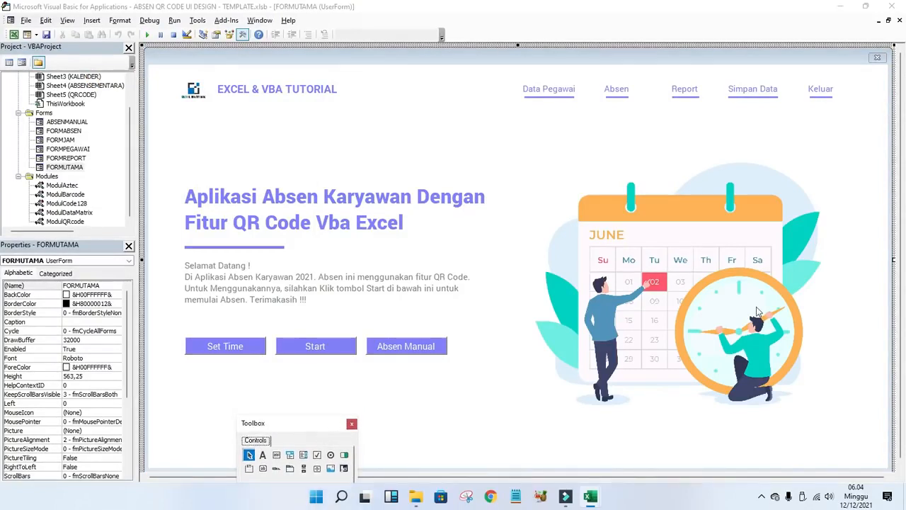
left_click(713, 233)
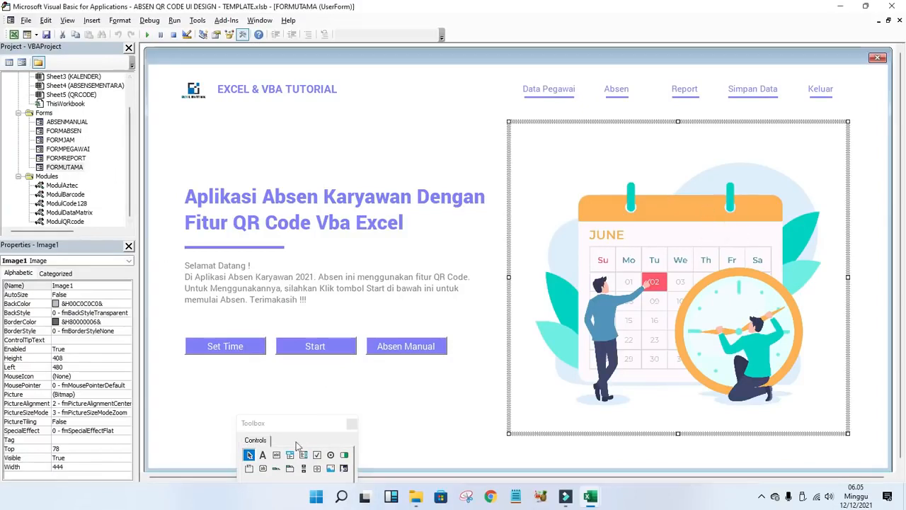
left_click_drag(304, 423, 278, 472)
left_click(642, 241)
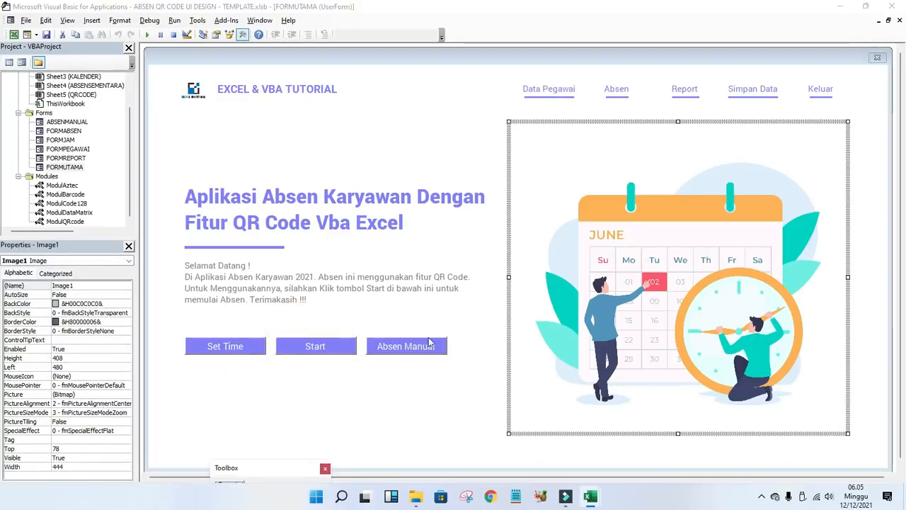
- Open the image chooser for the calendar illustration's Picture property, look in the Pictures folder, and leave without loading a file
left_click(703, 207)
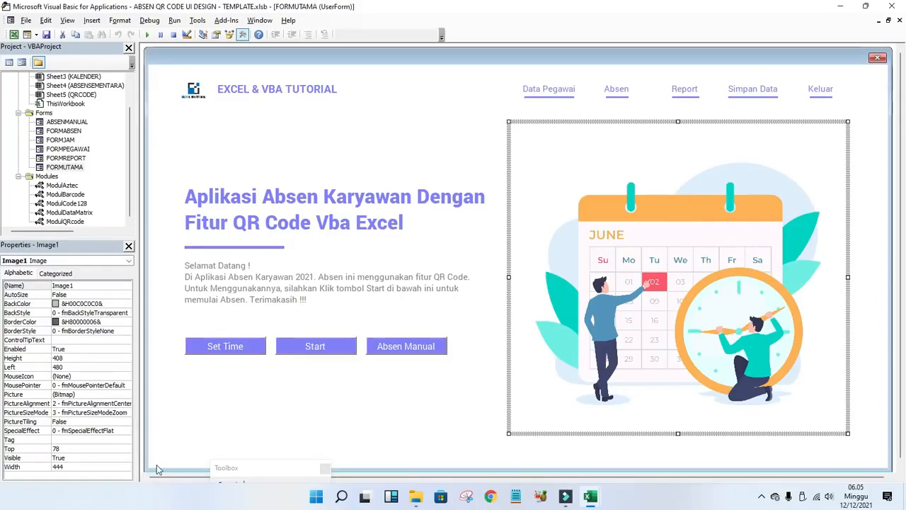
left_click(28, 396)
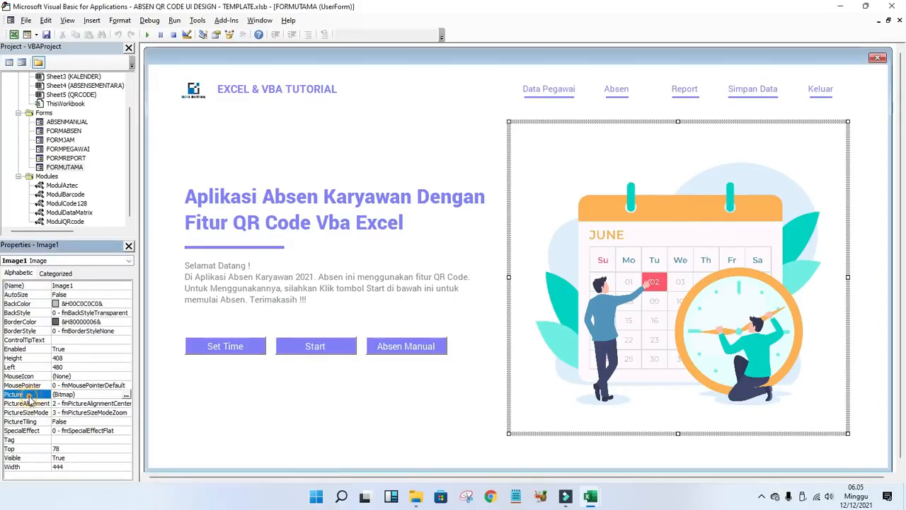
left_click(128, 395)
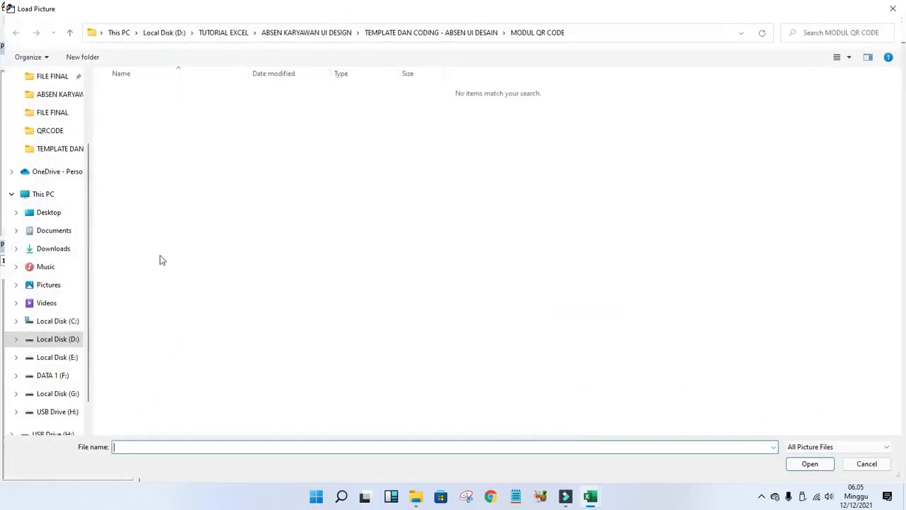
left_click(48, 287)
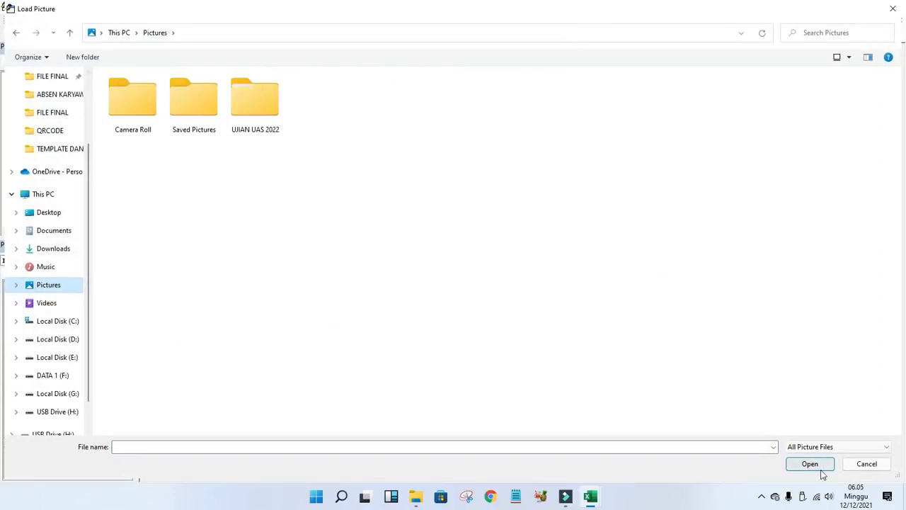
left_click(867, 465)
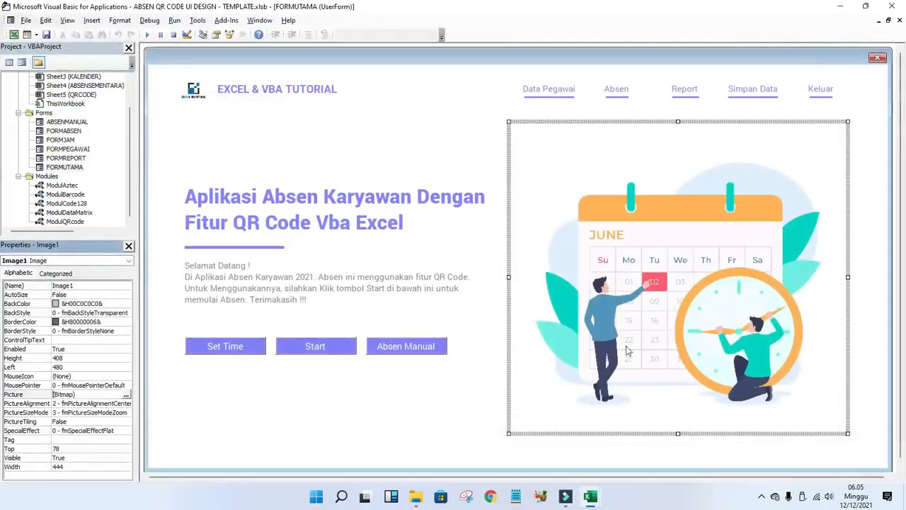
left_click(868, 230)
left_click(688, 259)
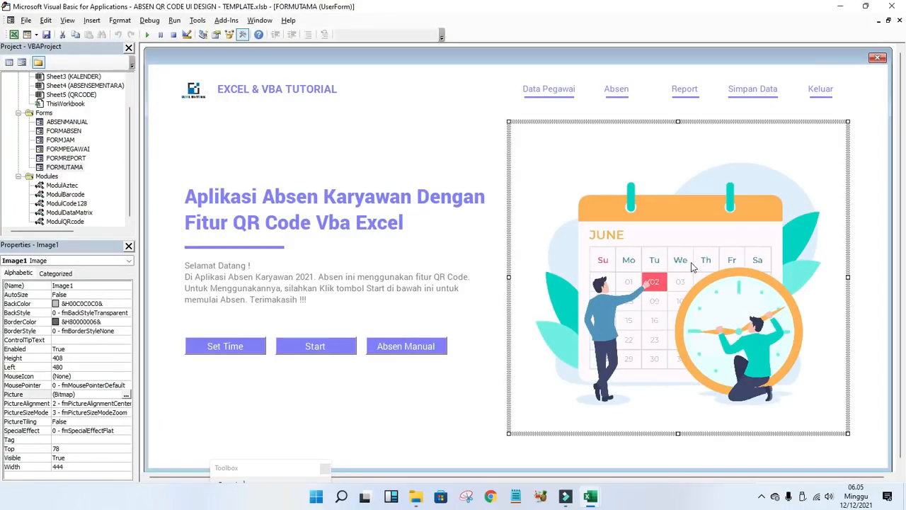
left_click(876, 158)
left_click(762, 202)
left_click(480, 148)
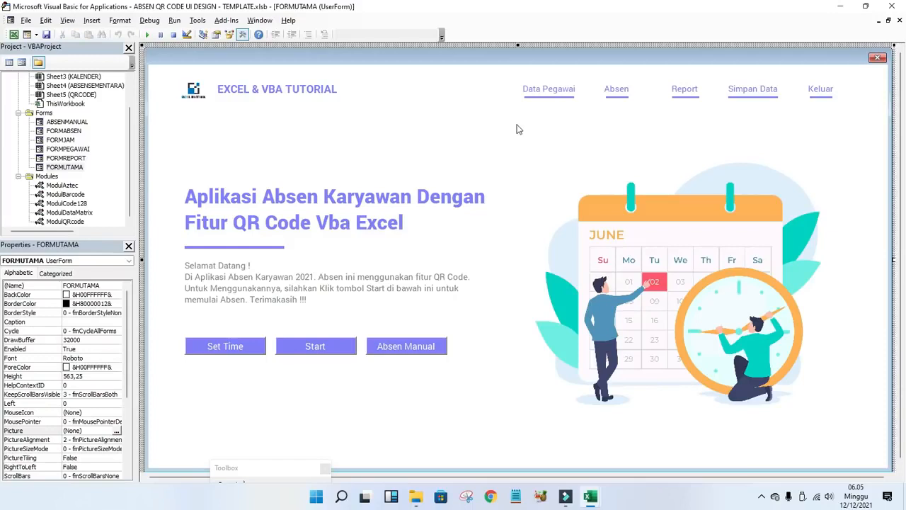
left_click(684, 229)
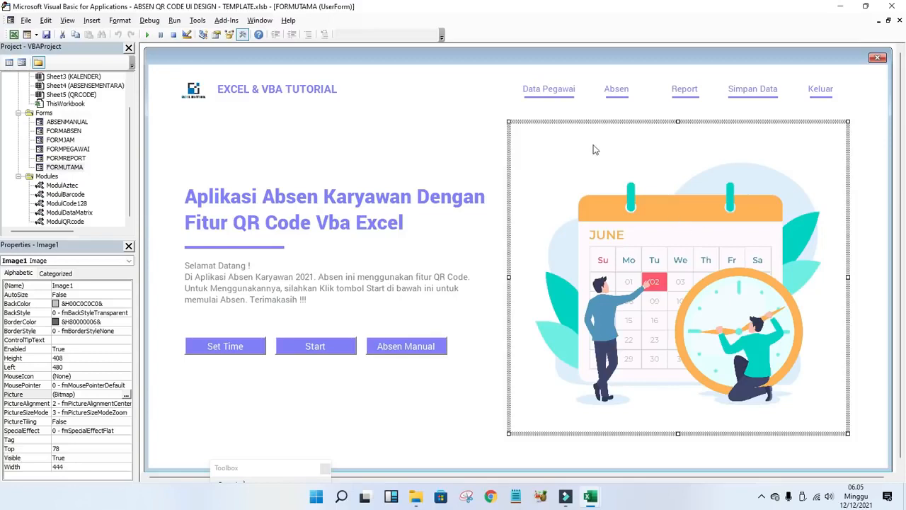
left_click(489, 130)
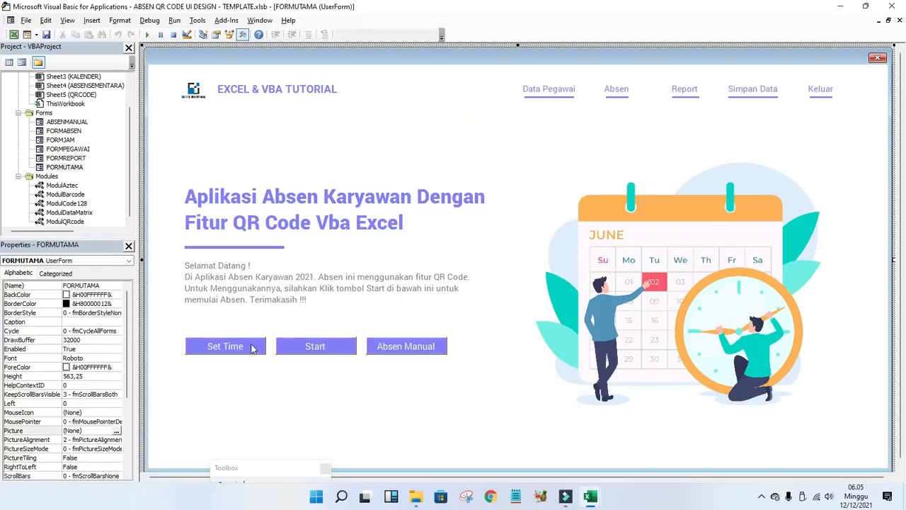
- Check the Name property of the Set Time, Start and Absen Manual buttons on the FORMUTAMA form
left_click(252, 346)
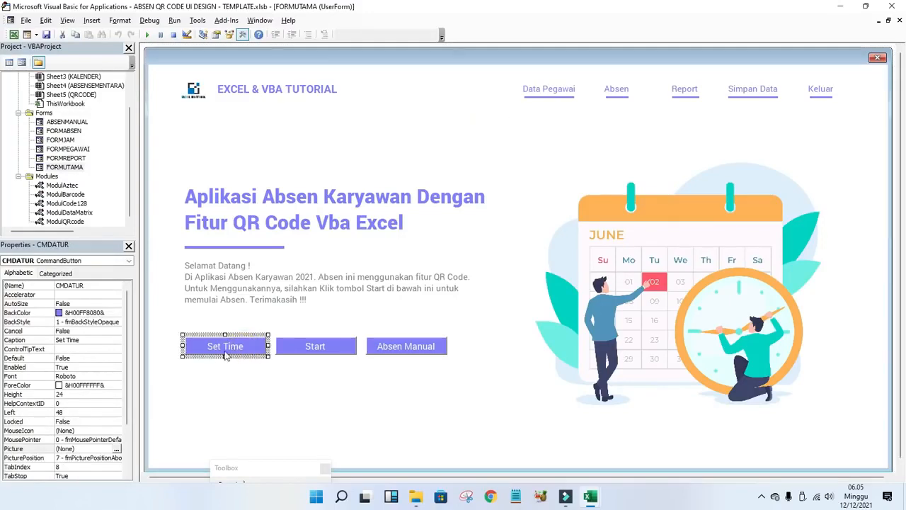
left_click(91, 285)
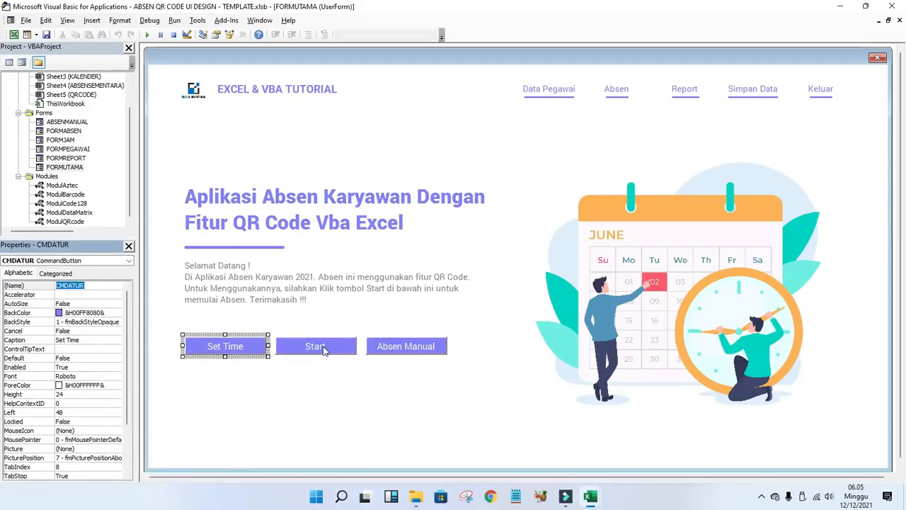
left_click(323, 353)
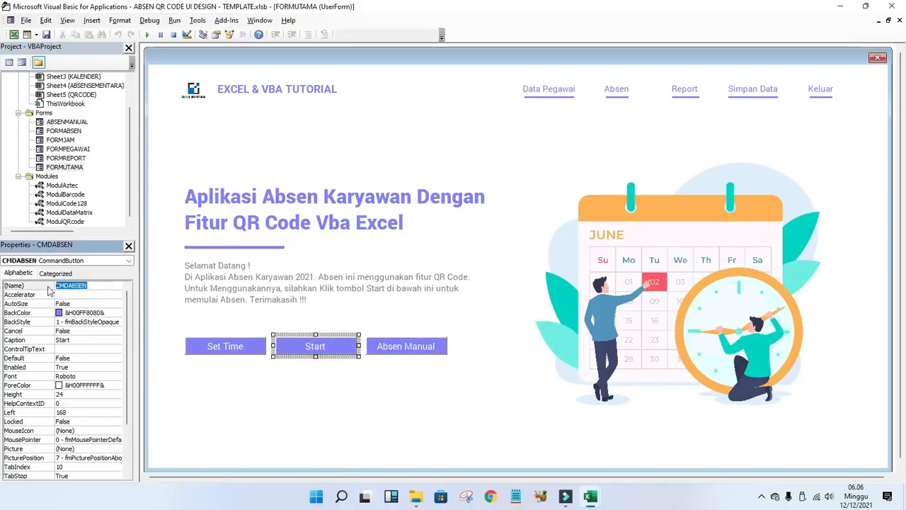
left_click(403, 350)
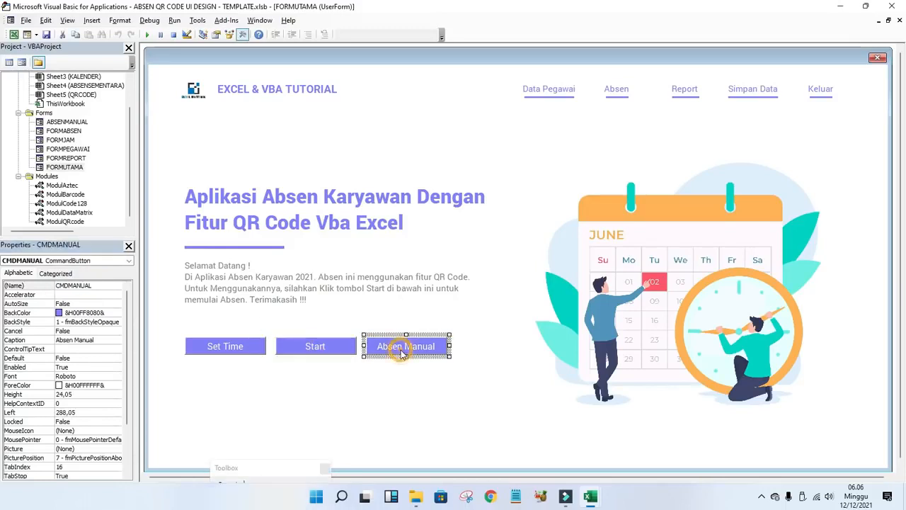
double_click(96, 285)
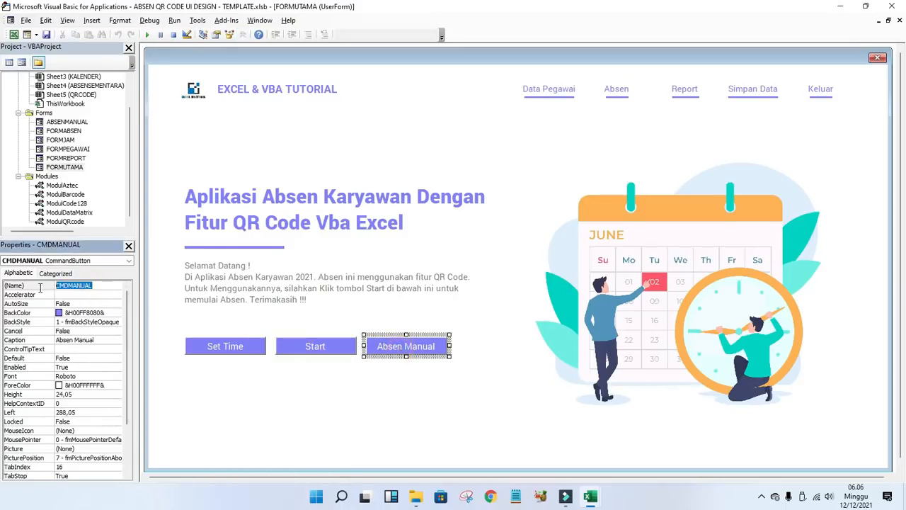
- Check the Name property of the Data Pegawai, Absen, Report, Simpan Data and Keluar text labels on the form
left_click(535, 97)
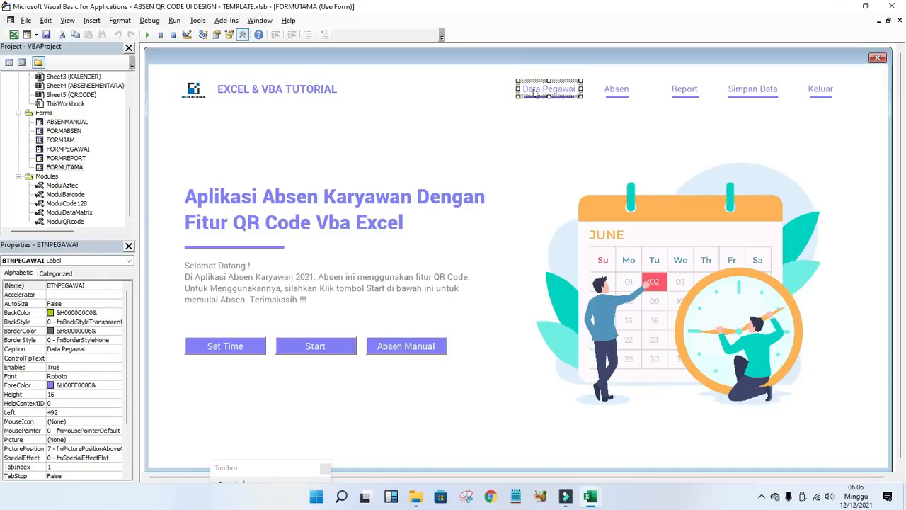
double_click(92, 287)
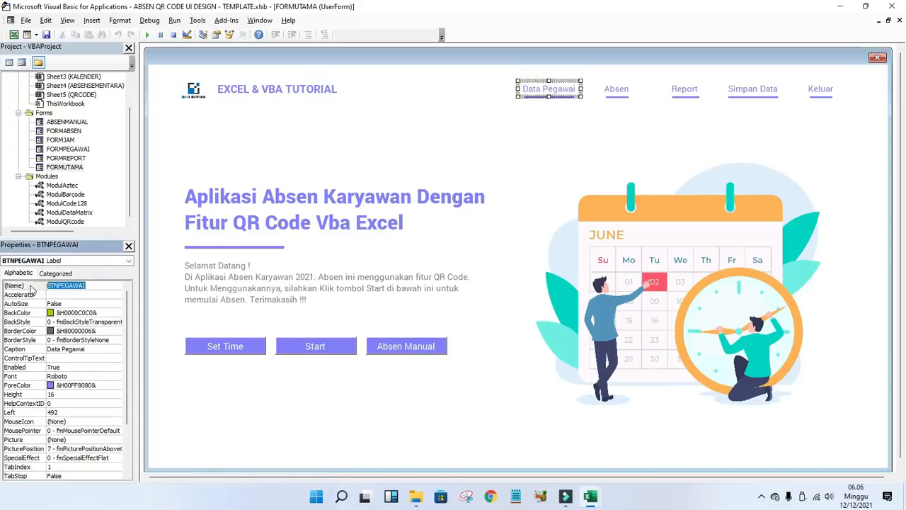
left_click(615, 95)
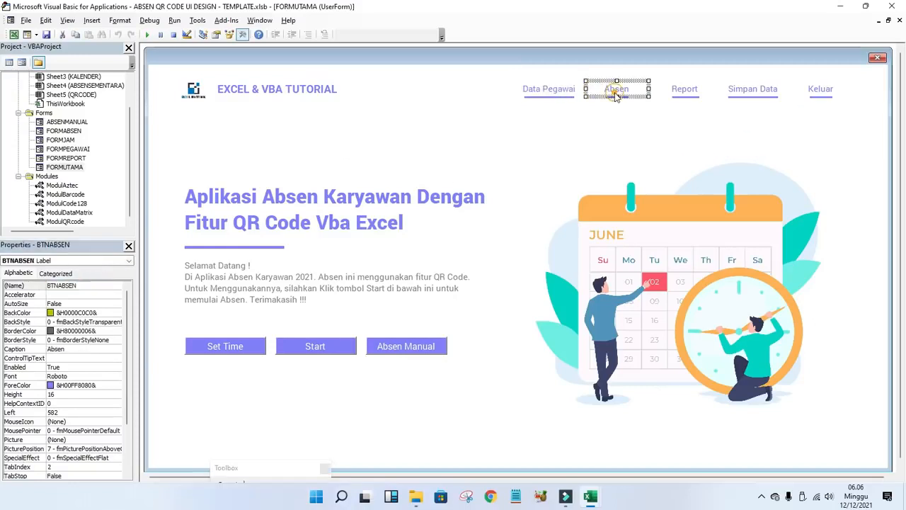
double_click(82, 284)
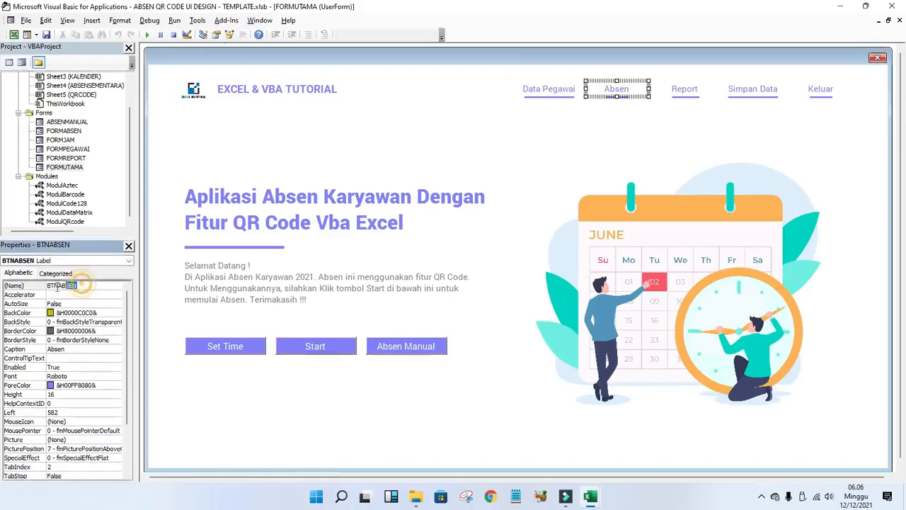
left_click(690, 93)
double_click(93, 285)
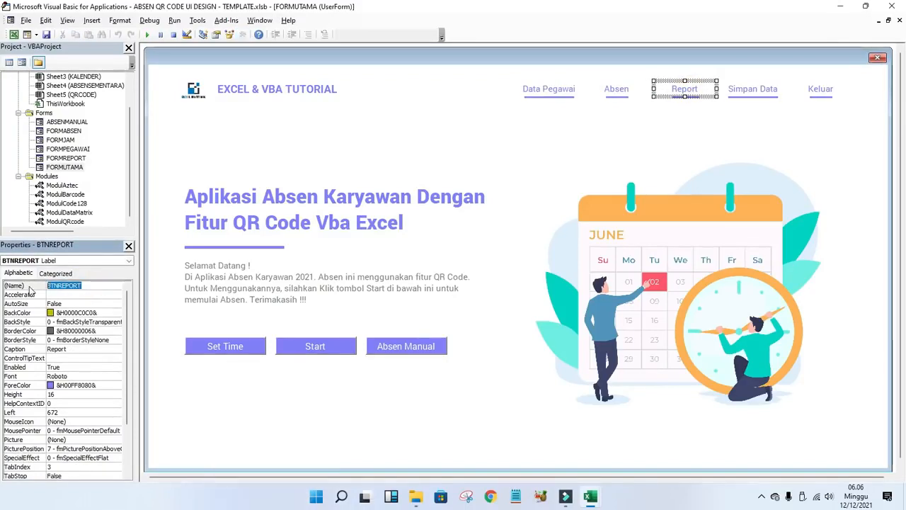
left_click(746, 93)
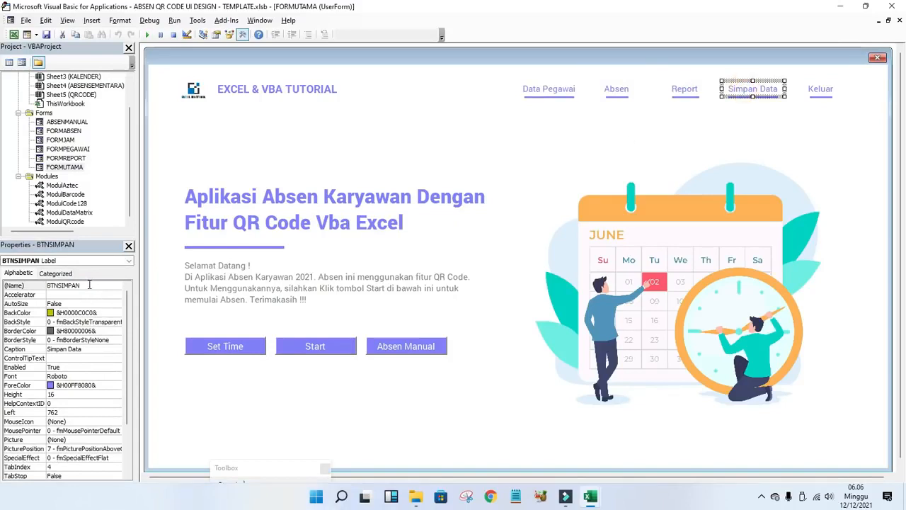
double_click(89, 285)
left_click(821, 92)
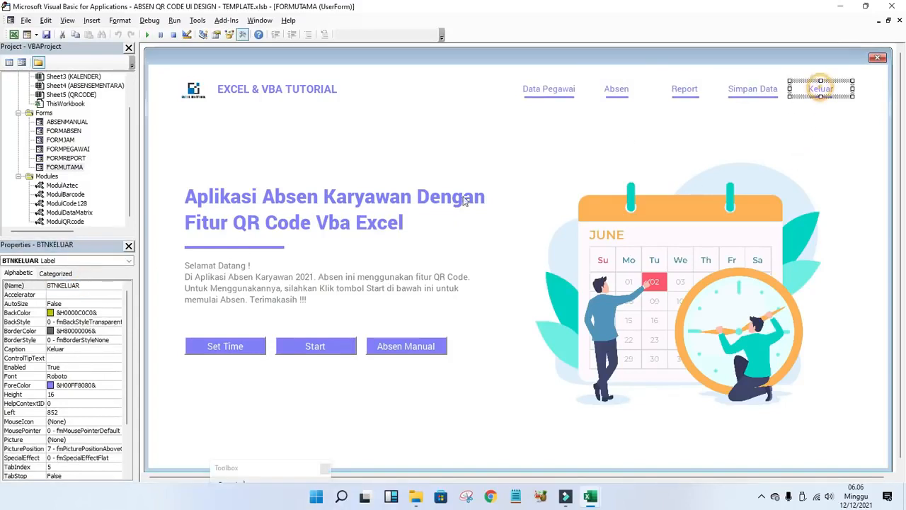
double_click(94, 285)
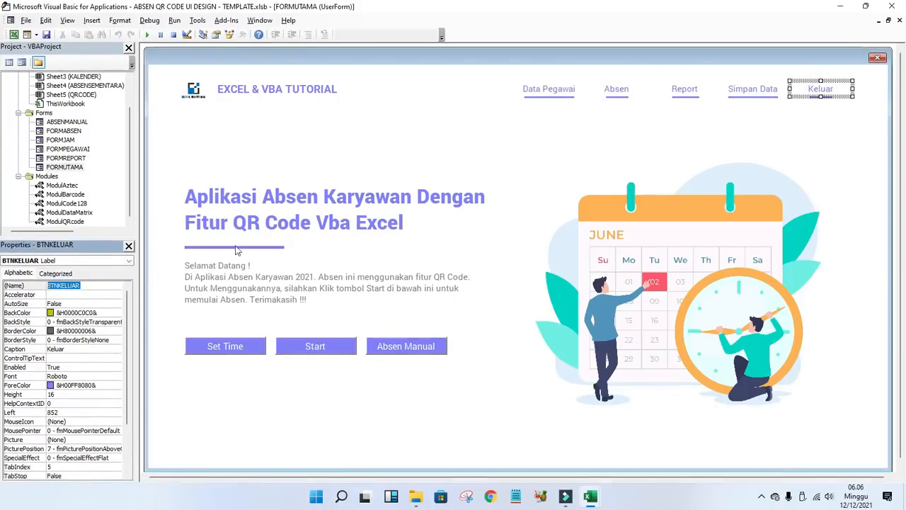
left_click(511, 165)
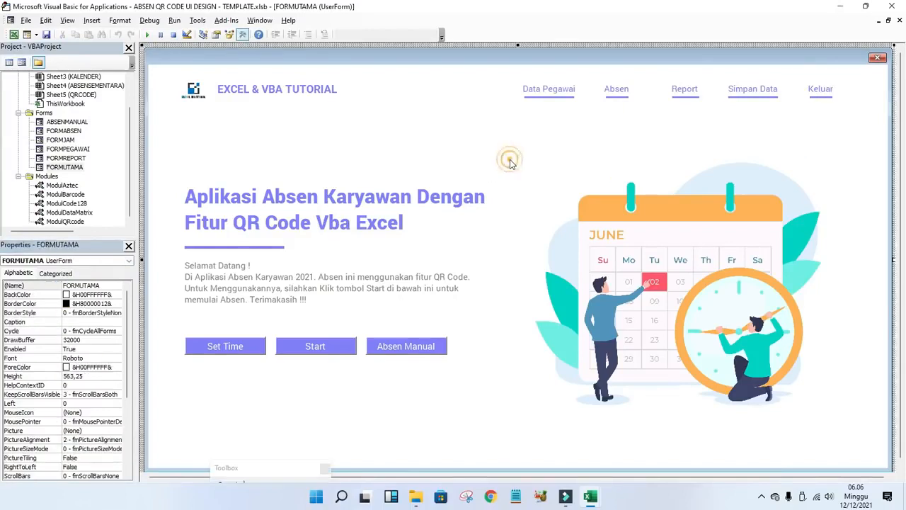
- Check the Name property of each underline label beneath Data Pegawai, Absen, Report, Simpan Data and Keluar
left_click(542, 97)
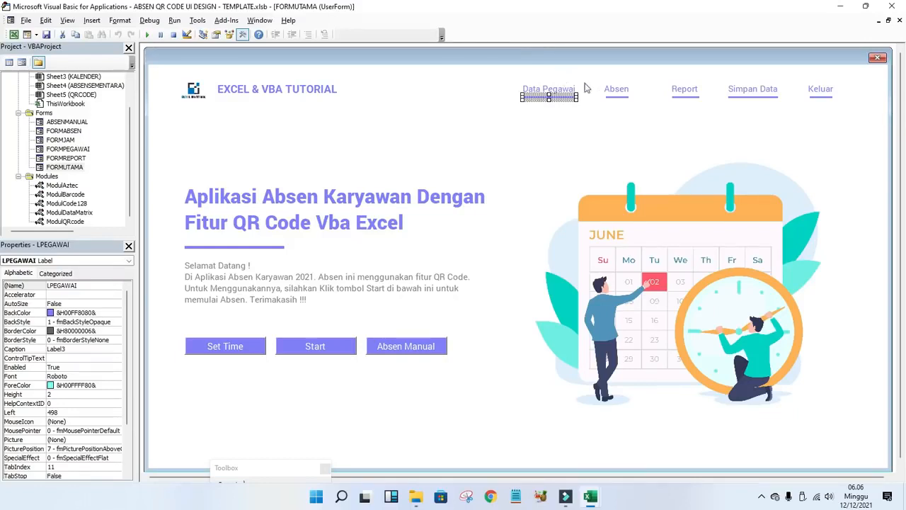
left_click(770, 116)
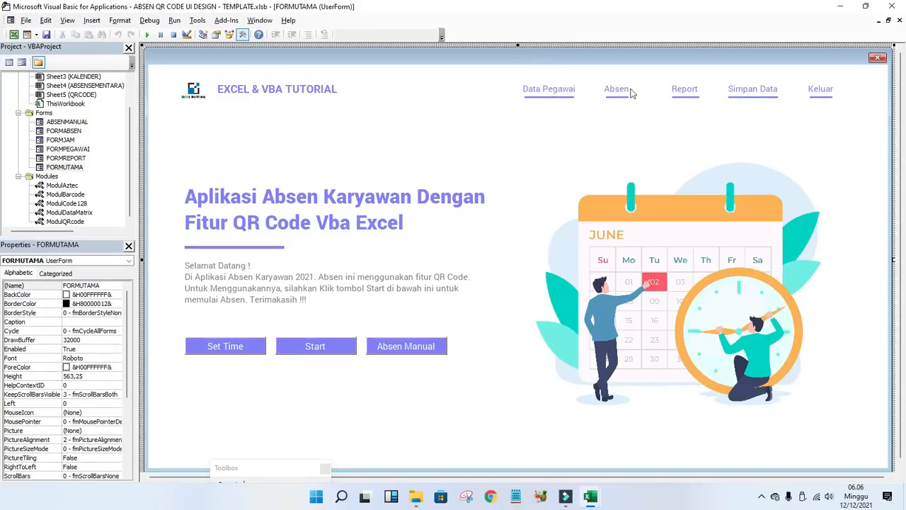
left_click(541, 98)
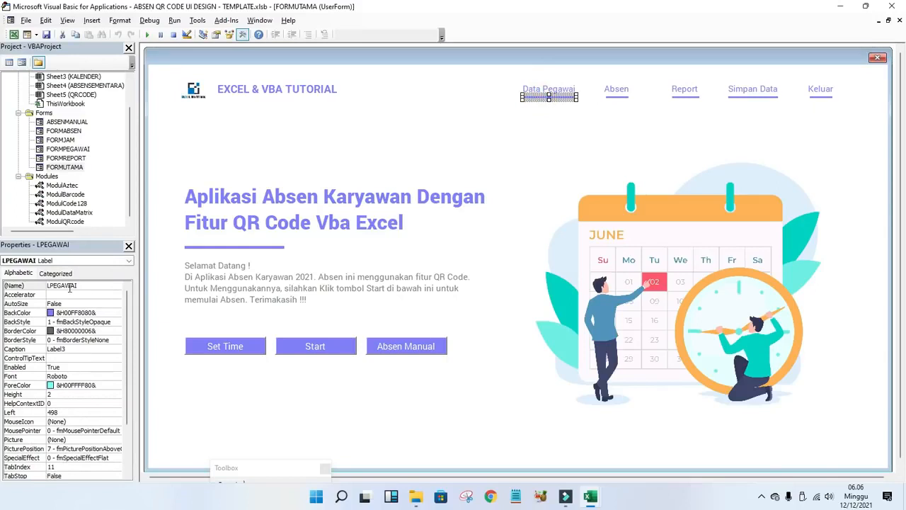
left_click(616, 97)
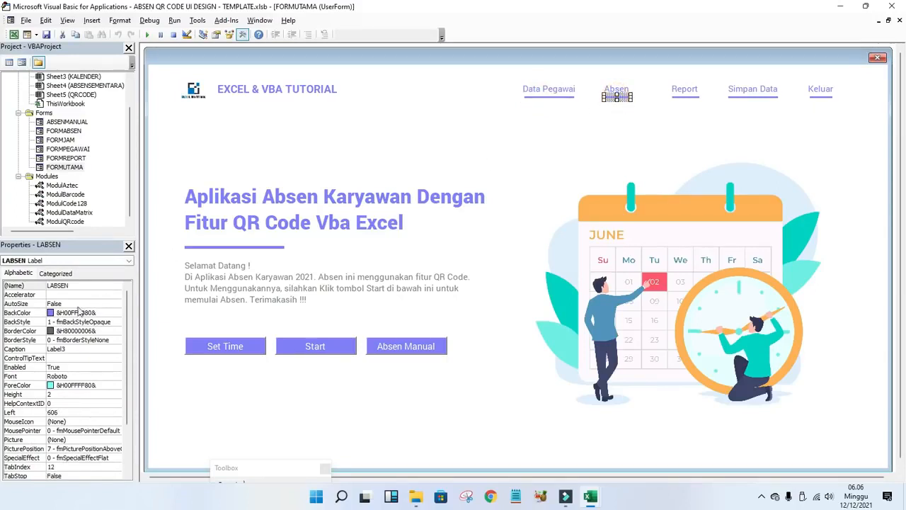
left_click(685, 100)
left_click(684, 97)
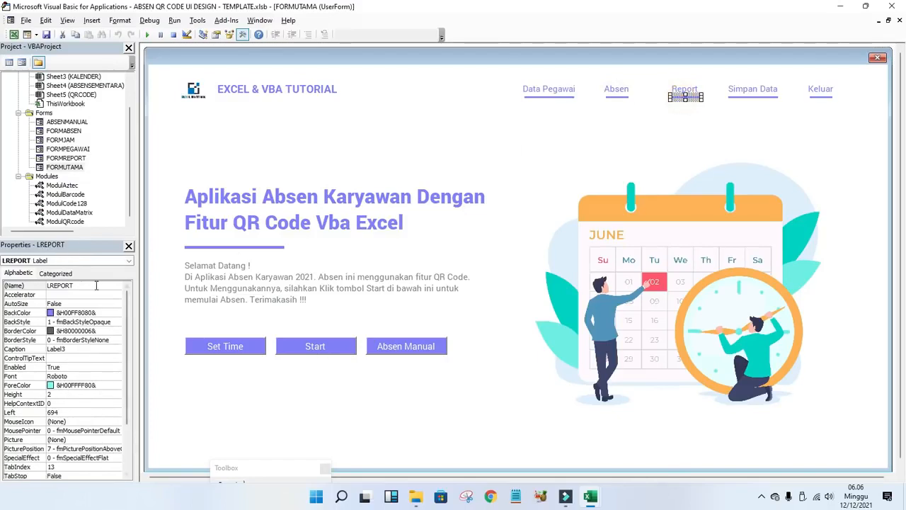
left_click(736, 101)
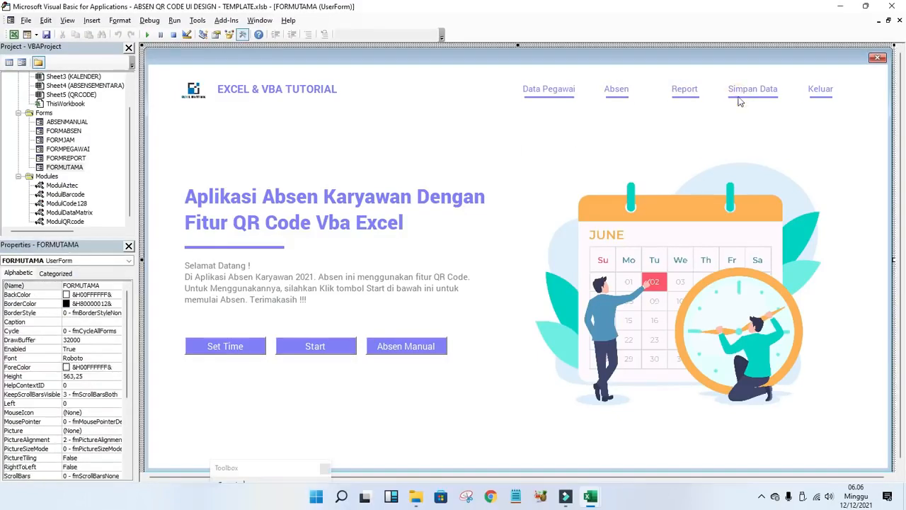
left_click(738, 97)
left_click(30, 285)
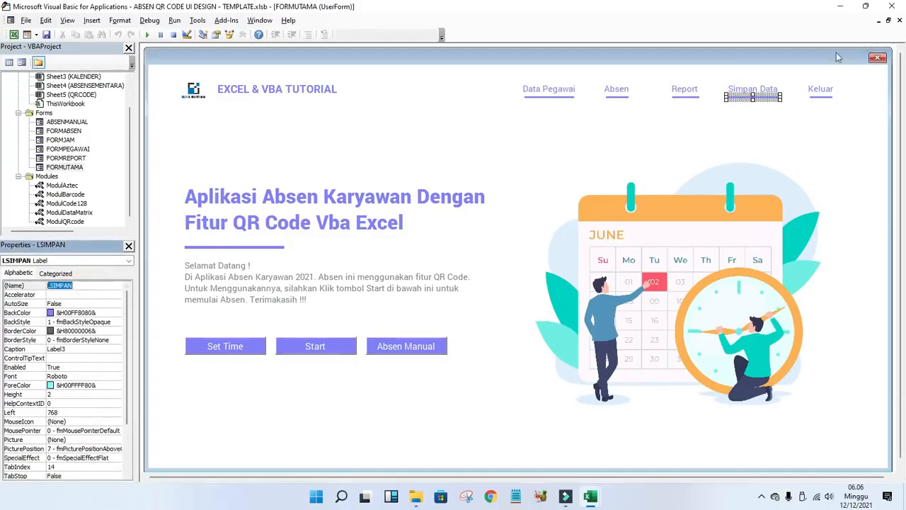
left_click(817, 95)
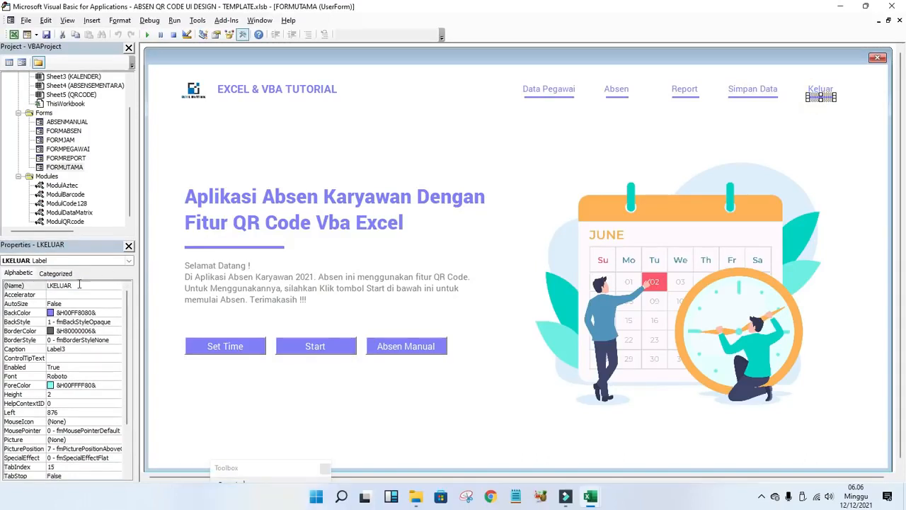
left_click(41, 286)
left_click(536, 148)
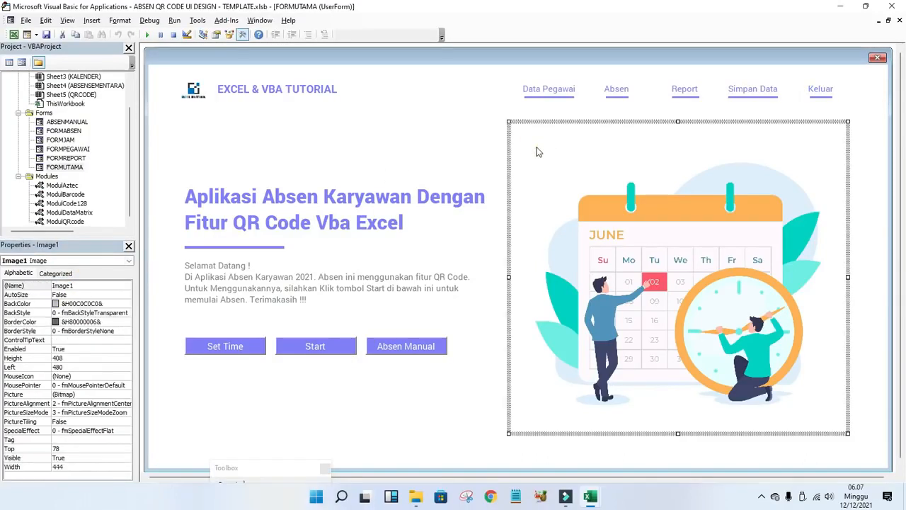
left_click(473, 155)
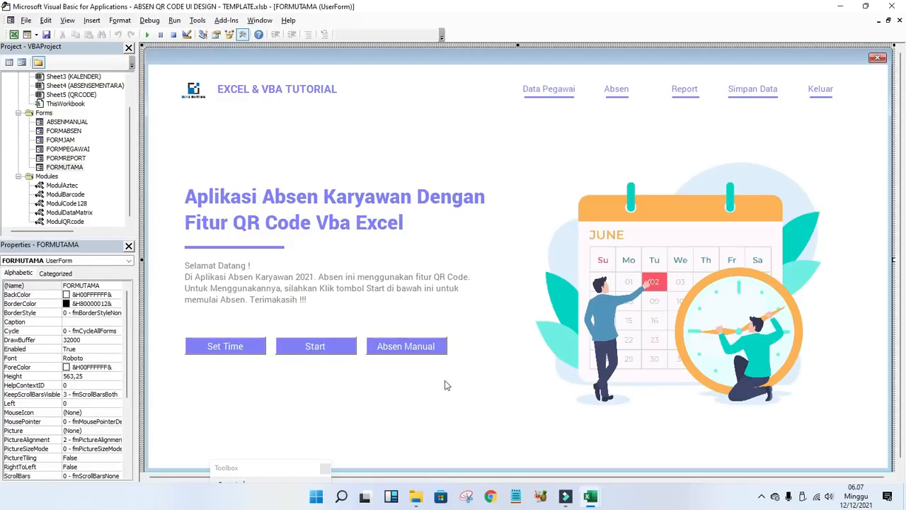
- Open the CODING FORM UTAMA text file from the TEMPLATE DAN CODING - ABSEN UI DESAIN folder under TUTORIAL EXCEL on drive D
left_click(416, 496)
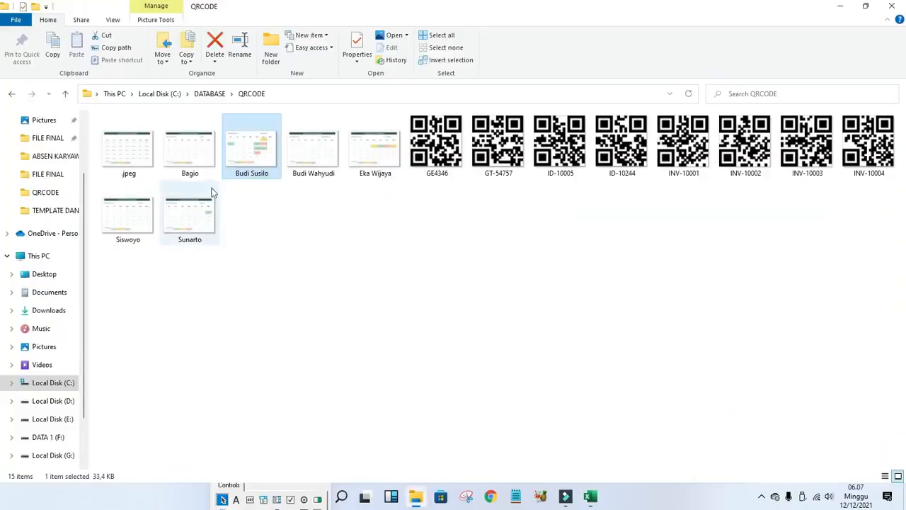
left_click(64, 399)
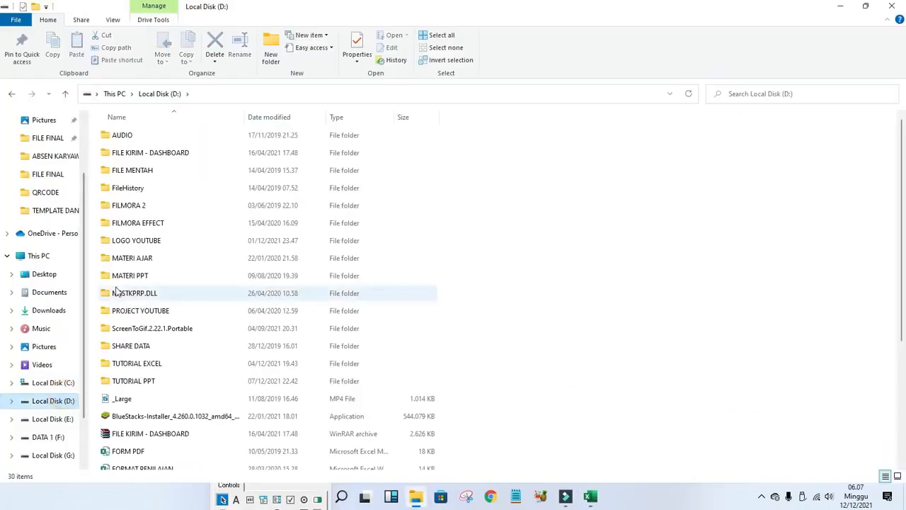
double_click(150, 363)
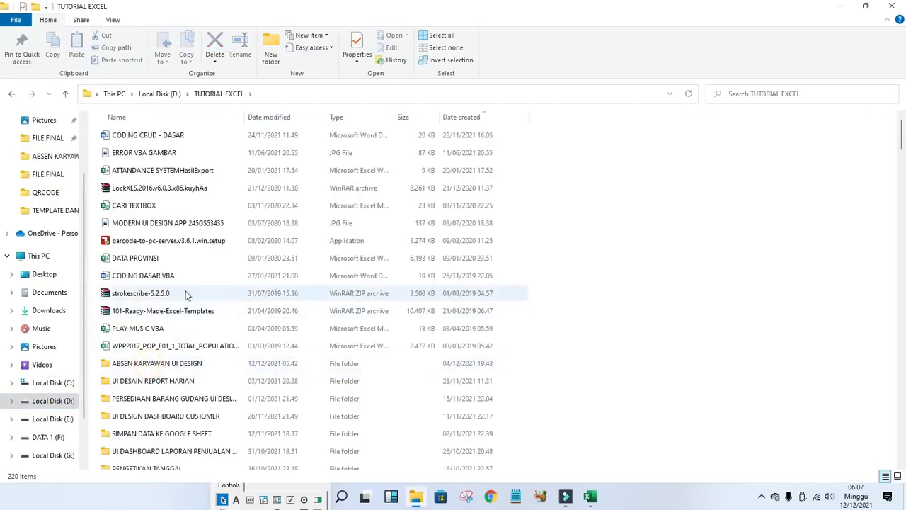
double_click(164, 368)
double_click(150, 153)
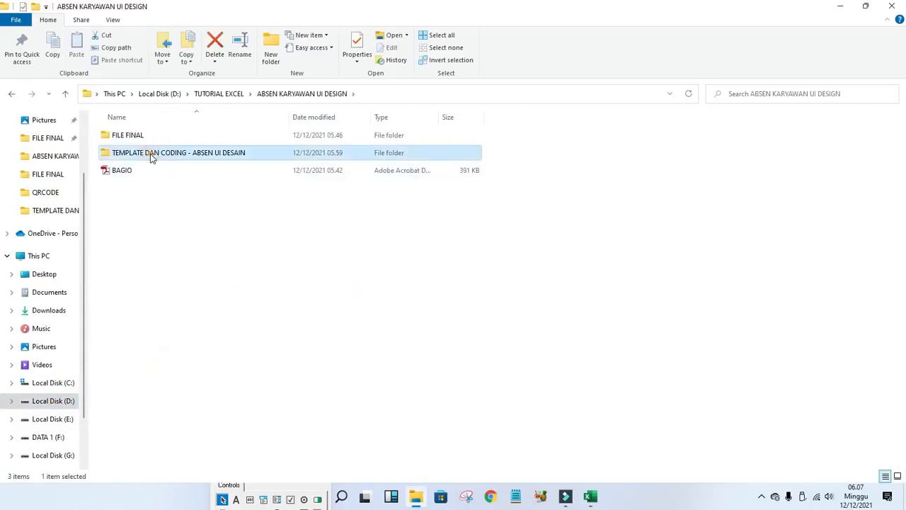
left_click(172, 262)
double_click(172, 262)
left_click(689, 170)
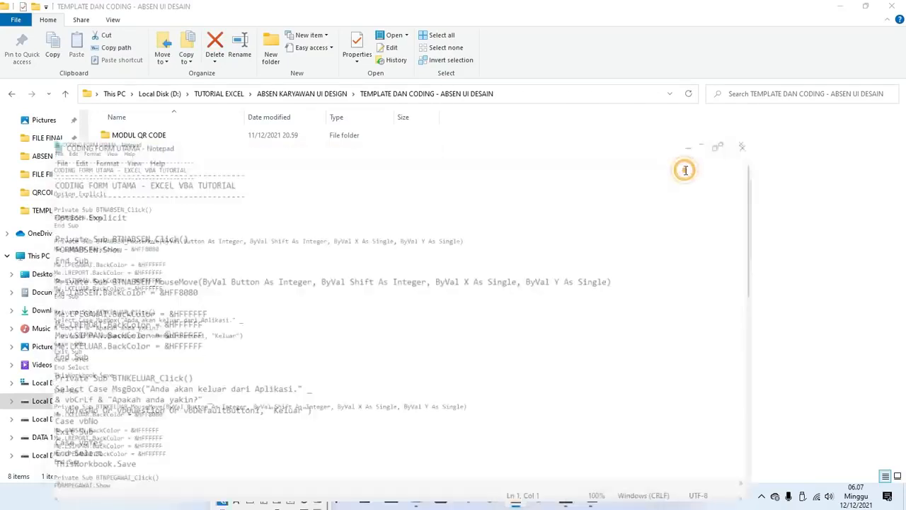
double_click(130, 14)
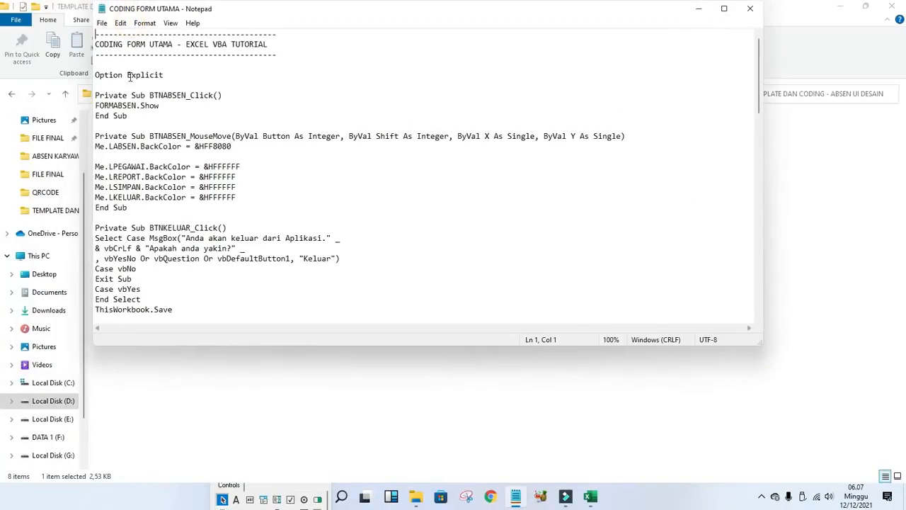
- Copy all the VBA code in CODING FORM UTAMA, from Option Explicit to the last End Sub
left_click_drag(95, 76, 148, 457)
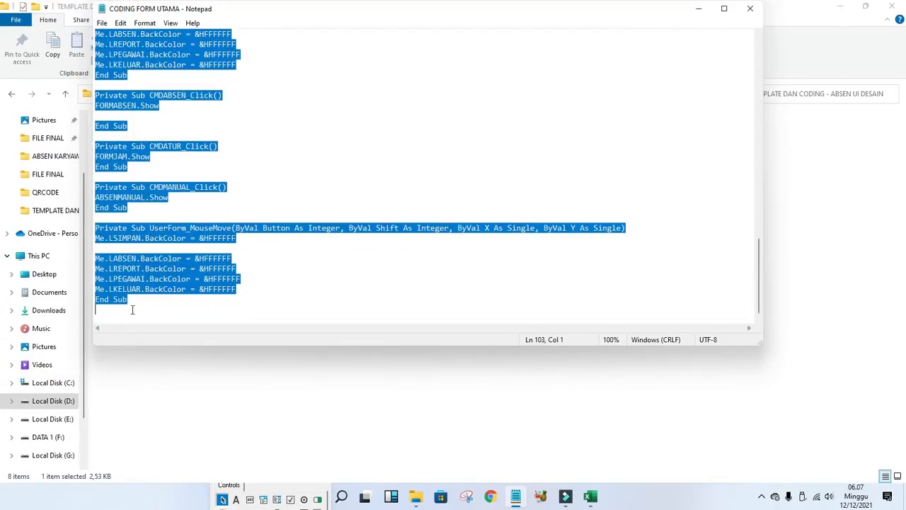
right_click(137, 247)
left_click(162, 280)
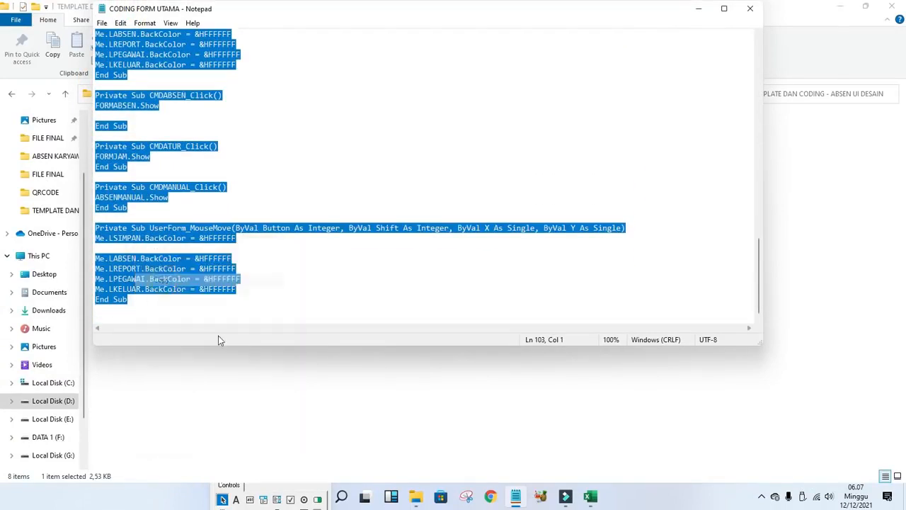
left_click(225, 375)
- Paste the copied code into FORMUTAMA's code module in the Visual Basic editor and look through its procedures
mouse_move(588, 497)
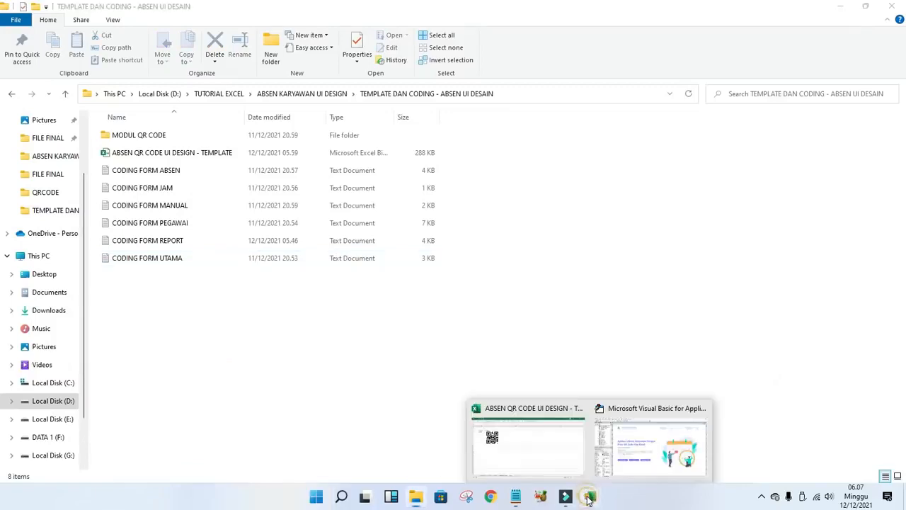
left_click(658, 446)
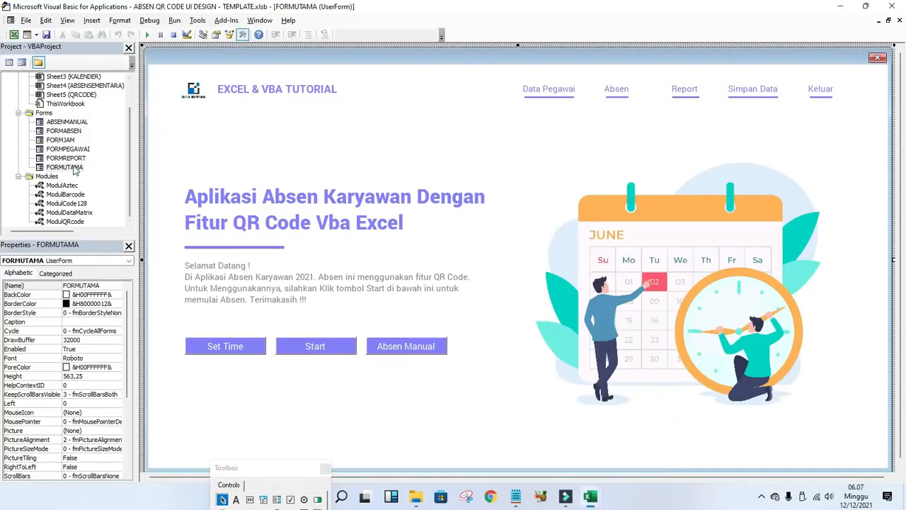
right_click(75, 169)
left_click(107, 174)
right_click(182, 83)
left_click(205, 115)
scroll(273, 216, "up", 5)
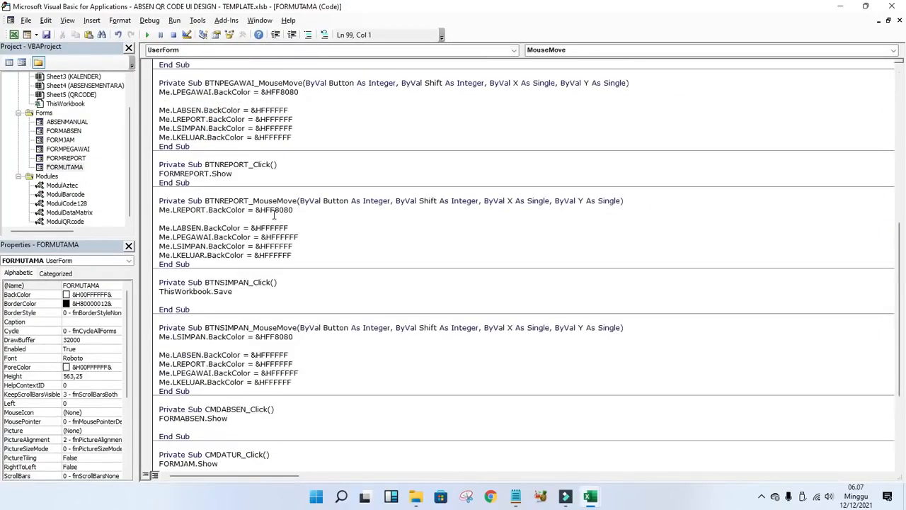
scroll(273, 216, "up", 12)
scroll(249, 162, "down", 18)
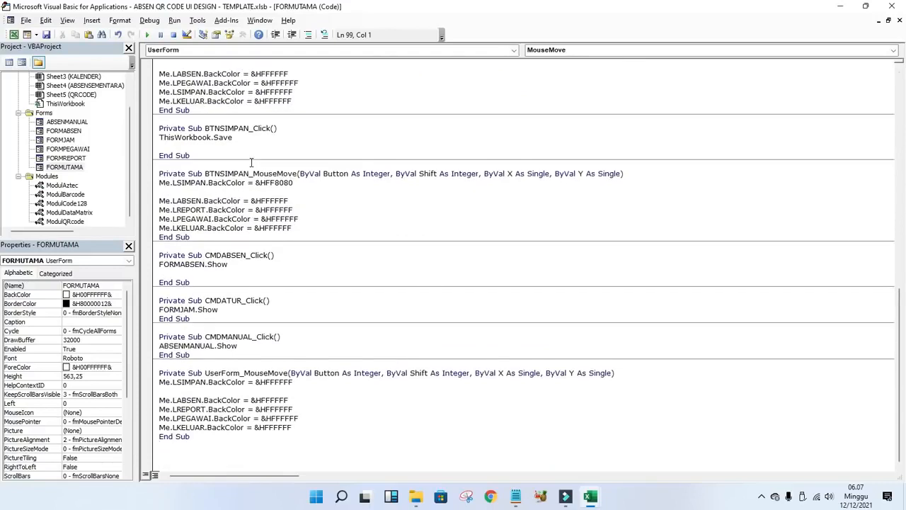
scroll(250, 163, "up", 18)
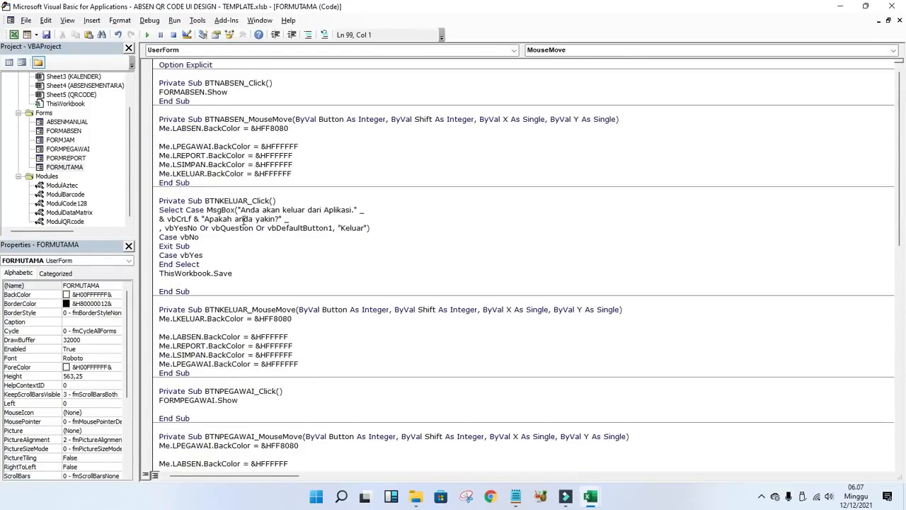
- Run FORMUTAMA and test its Set Time button, closing the Form Setting Jam window it opens
left_click(146, 35)
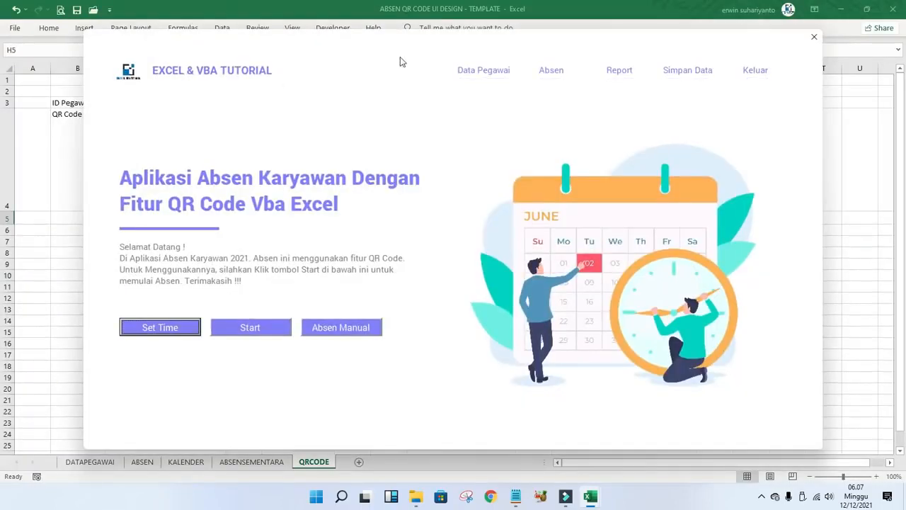
left_click_drag(411, 39, 354, 35)
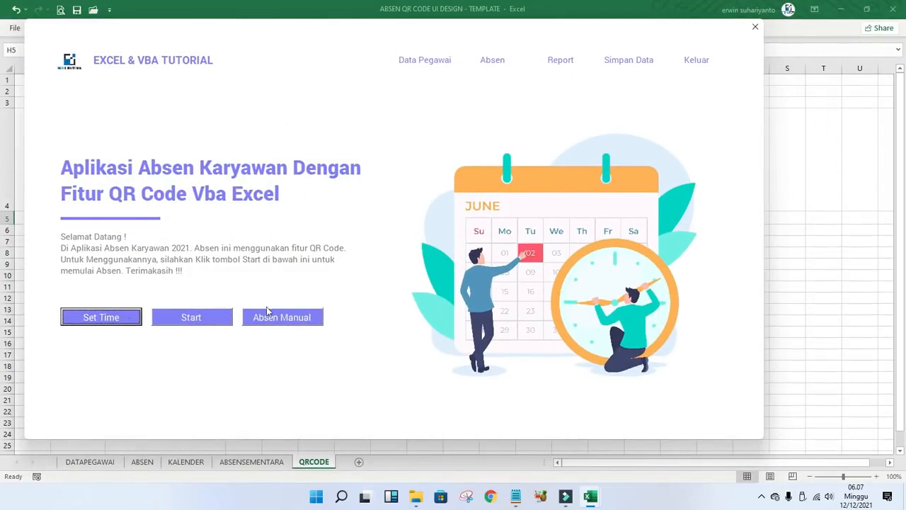
left_click(116, 319)
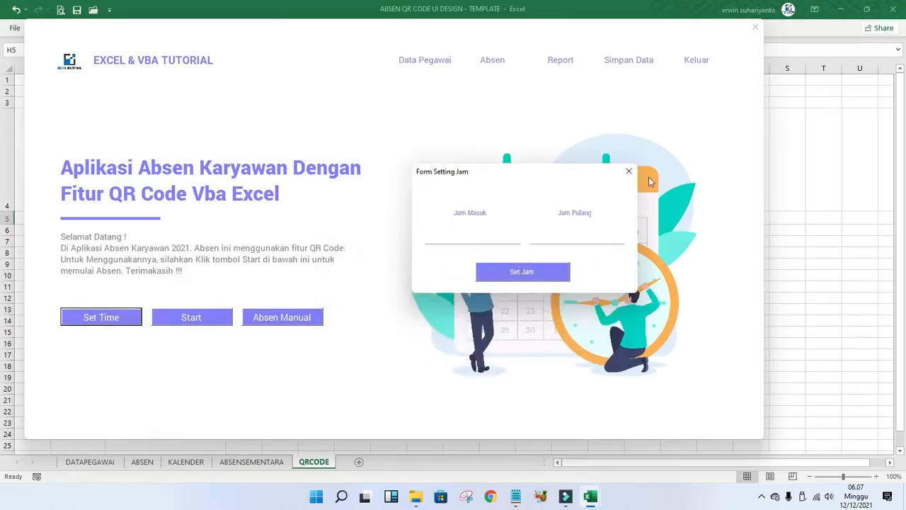
left_click(629, 172)
- Test the Start and Absen Manual buttons on the running form, closing each form they open
left_click(214, 318)
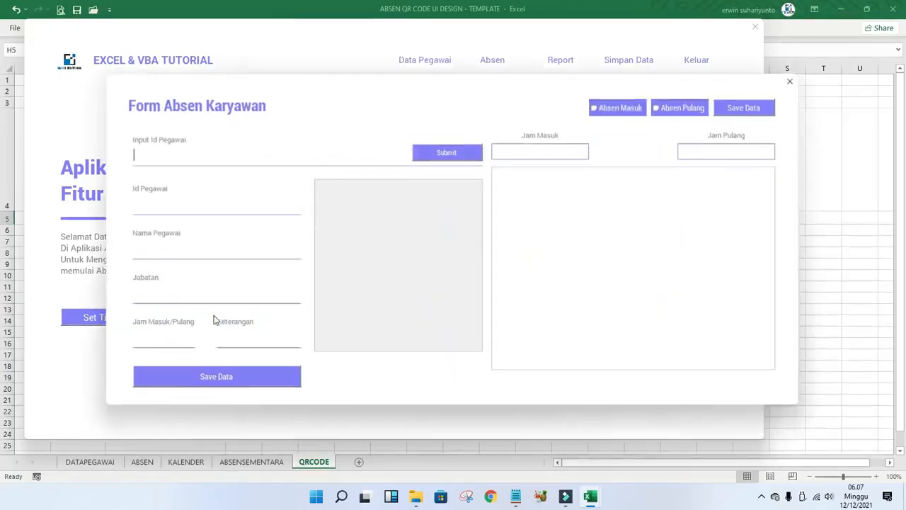
left_click(432, 101)
mouse_move(467, 79)
left_mouse_down()
mouse_move(485, 85)
mouse_move(479, 91)
left_mouse_up()
left_click(798, 87)
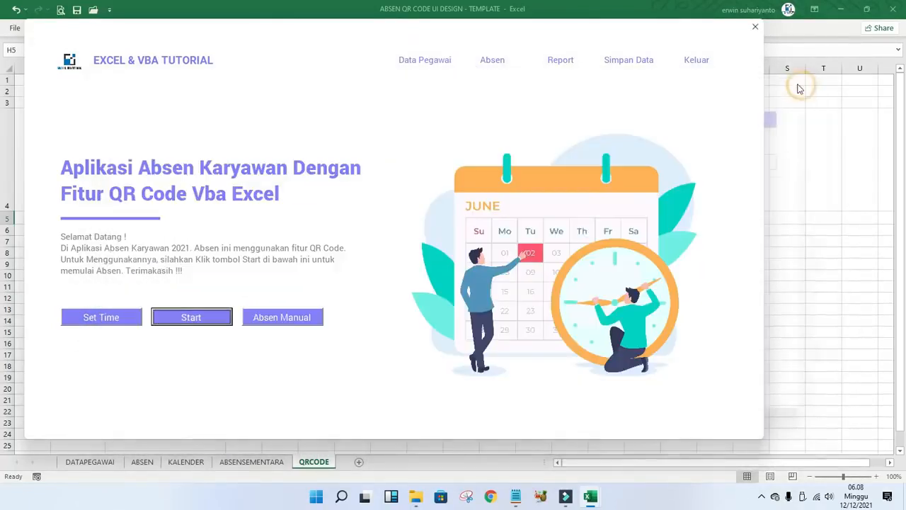
left_click(283, 317)
left_click_drag(493, 106, 493, 135)
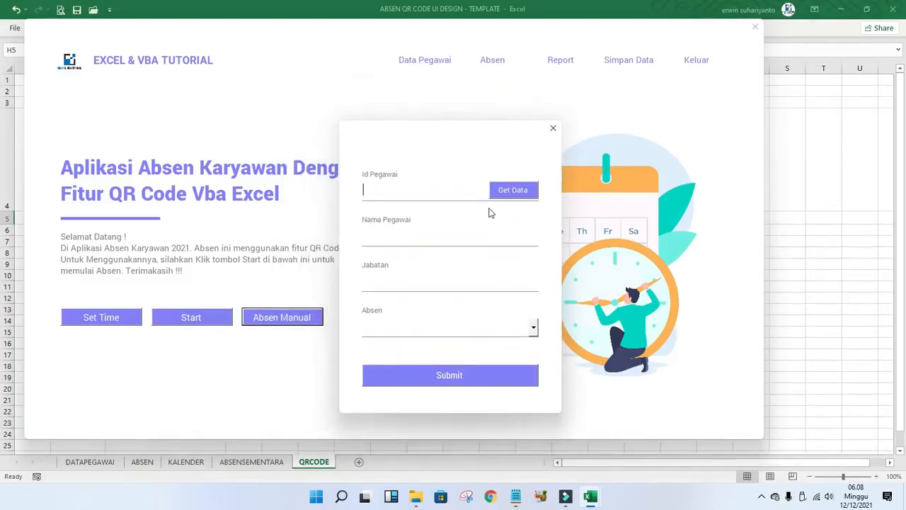
left_click(554, 130)
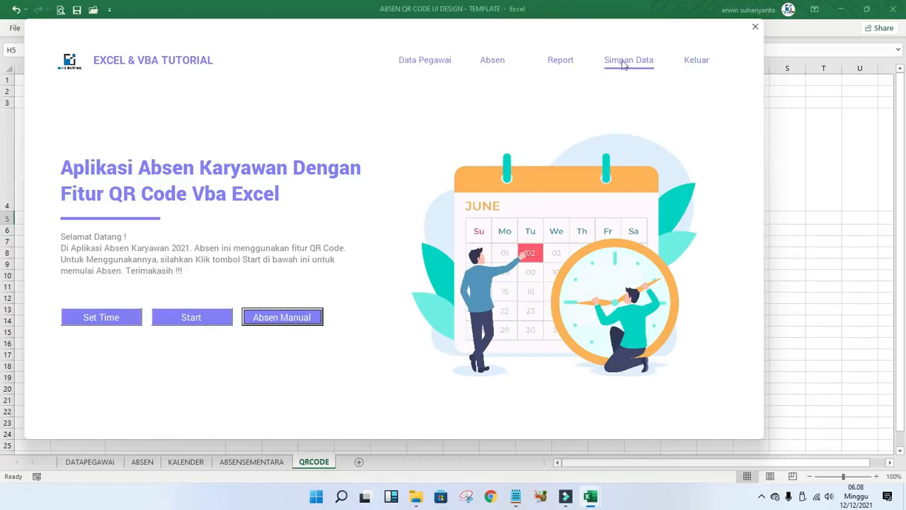
- Test the Data Pegawai, Absen and Report labels on the running form, closing each form they open
left_click(425, 62)
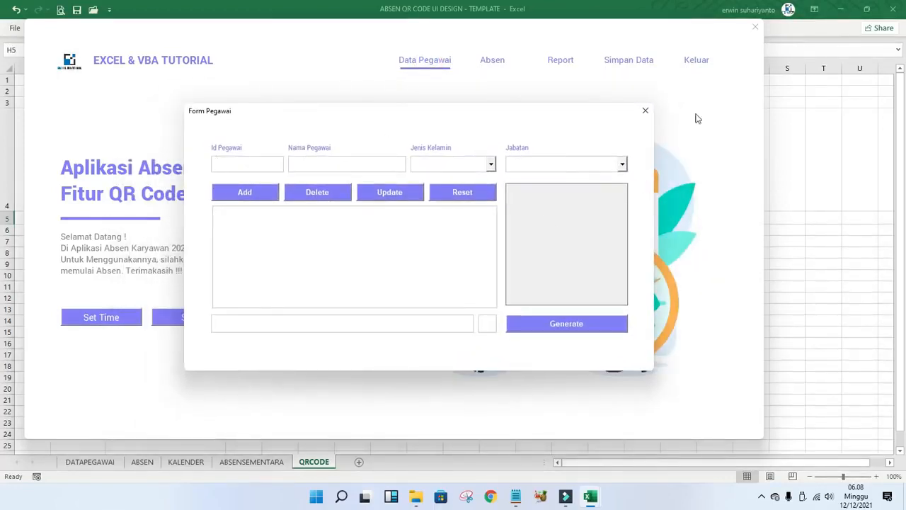
left_click(646, 110)
left_click(497, 62)
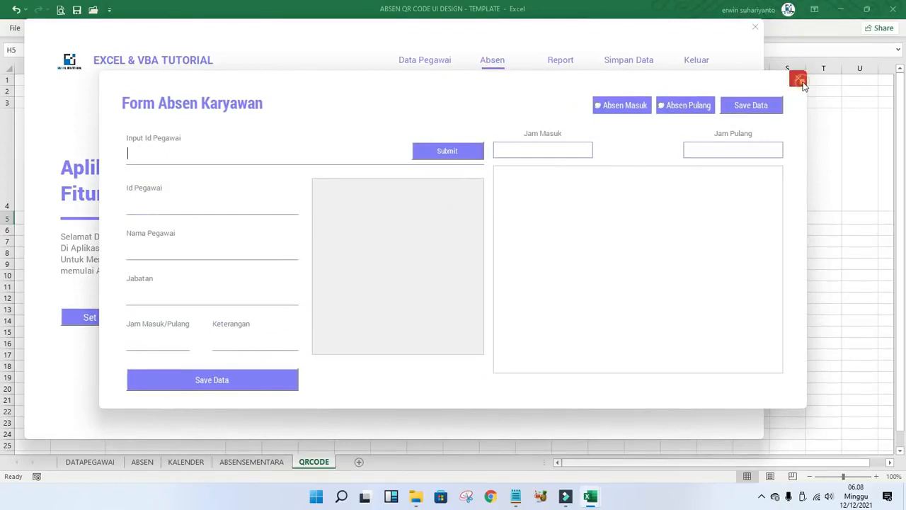
left_click(797, 78)
left_click(566, 62)
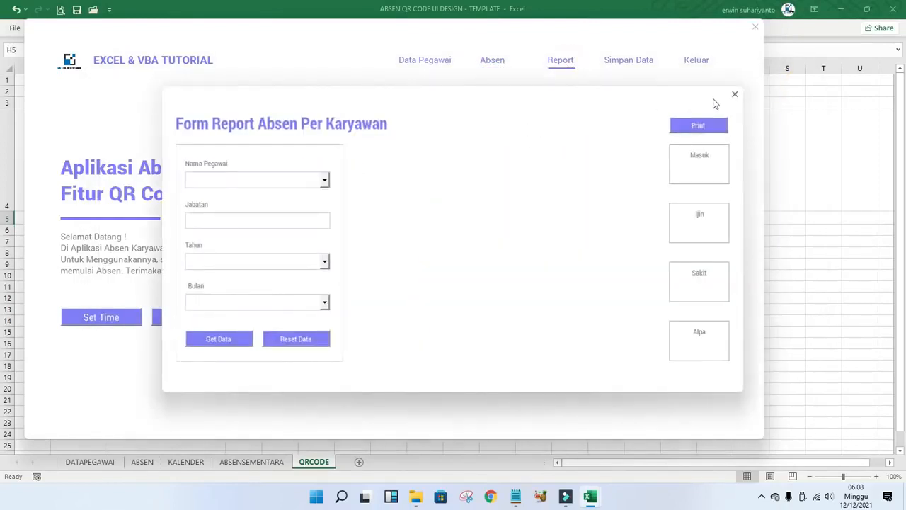
left_click(732, 95)
- Save the workbook with Simpan Data, test Keluar while declining to exit, and close the running form
left_click(637, 63)
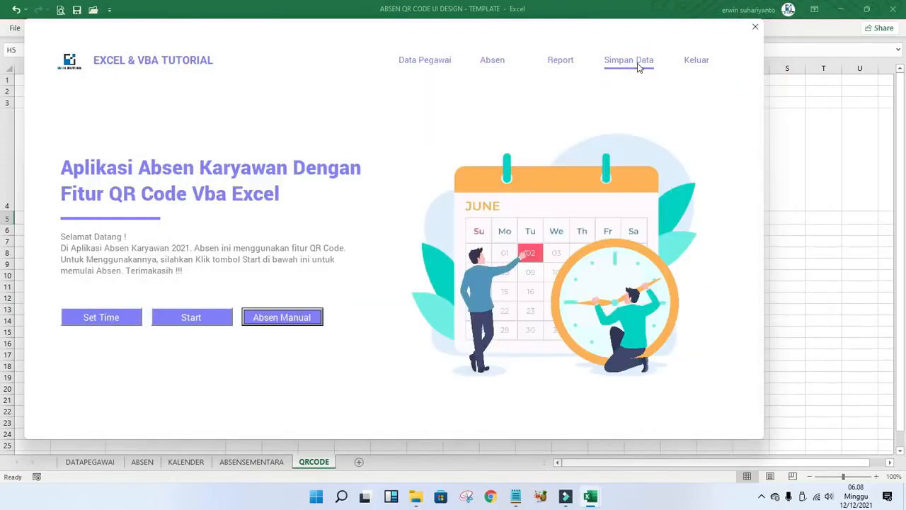
left_click(698, 62)
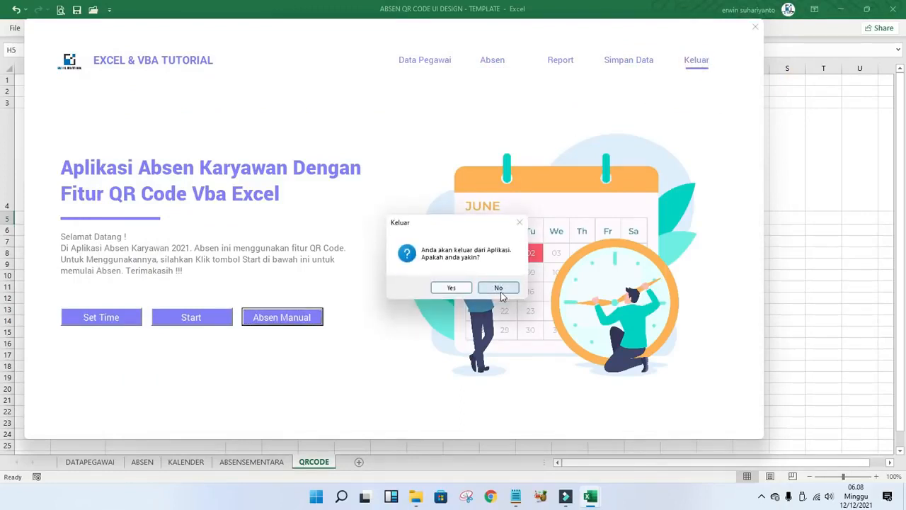
left_click(499, 288)
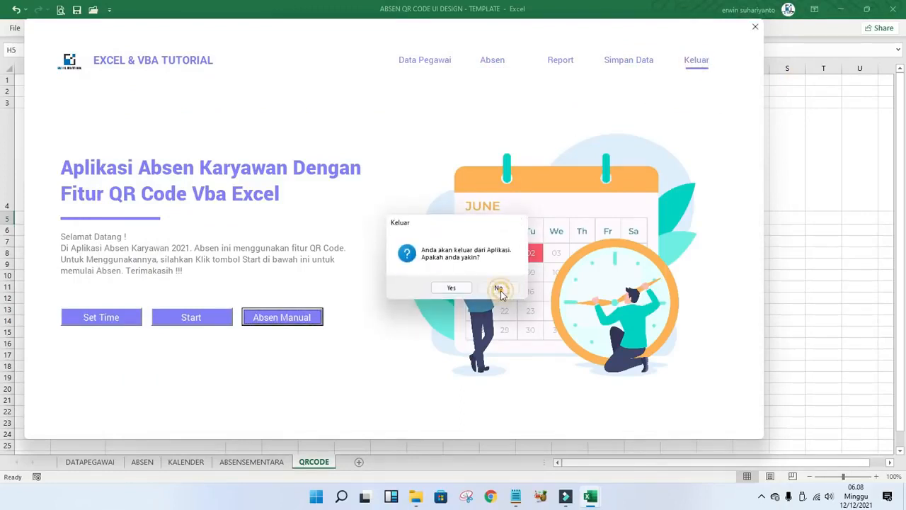
left_click(754, 29)
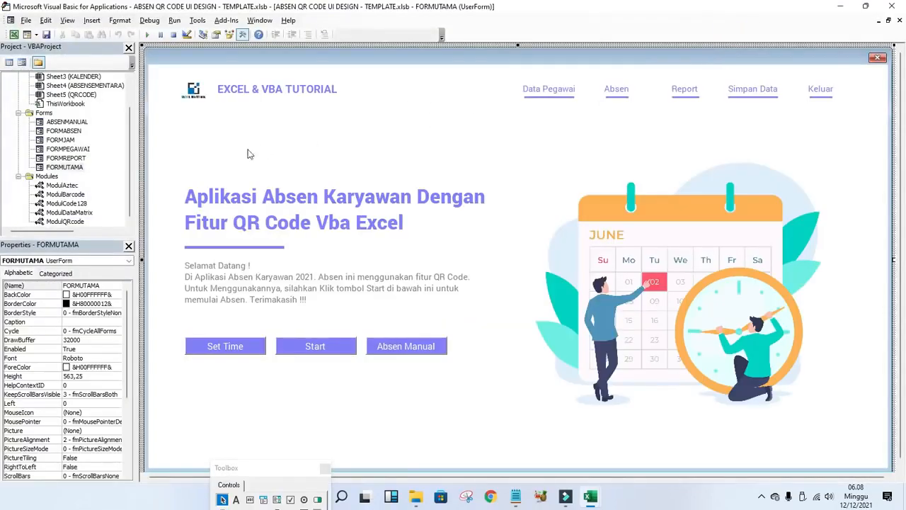
- Open the FORMJAM form in design view and check the Name property of the Jam Masuk text box
double_click(70, 140)
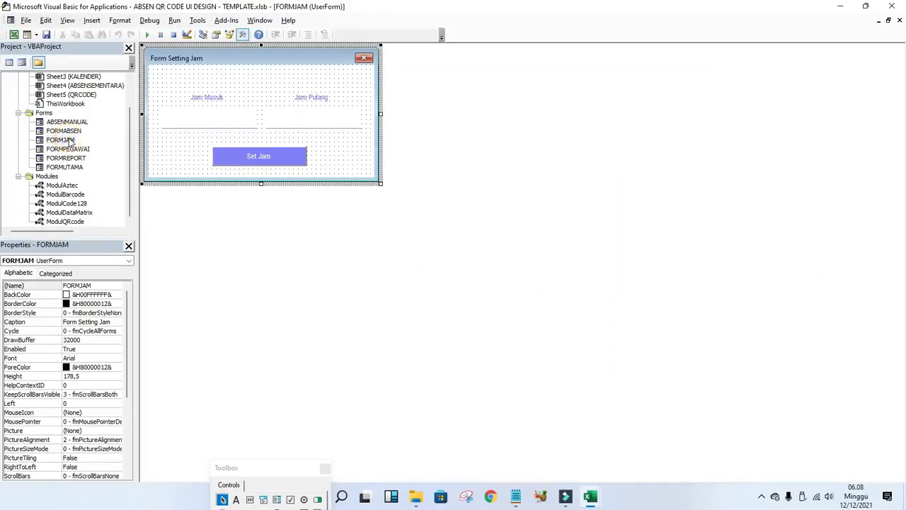
left_click(70, 141)
left_click(170, 150)
left_click(218, 116)
left_click(330, 152)
left_click(320, 117)
left_click(184, 142)
left_click(199, 122)
double_click(96, 285)
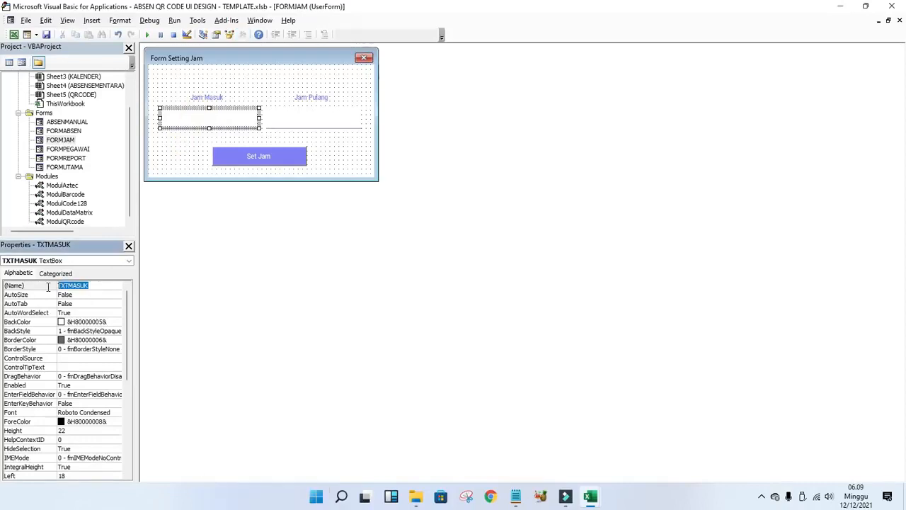
- Check the Name property of the Jam Pulang text box and the Set Jam button on FORMJAM
left_click(312, 119)
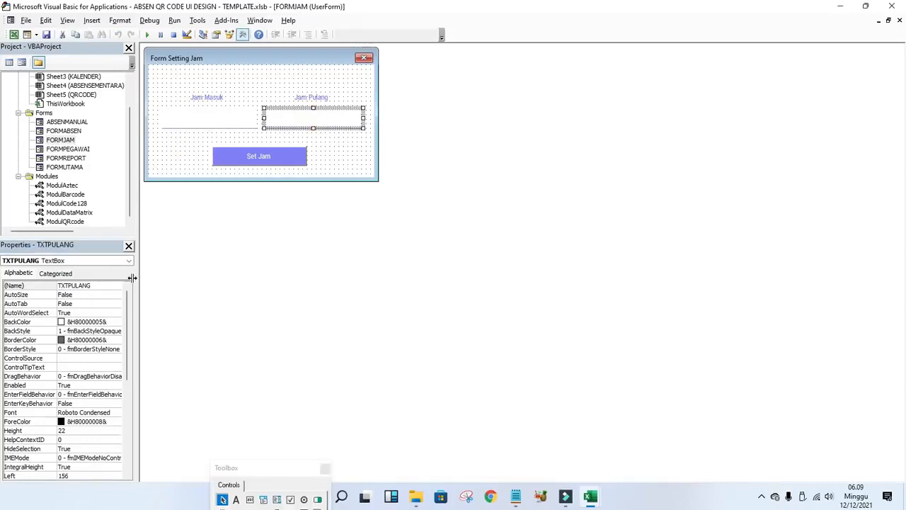
double_click(95, 286)
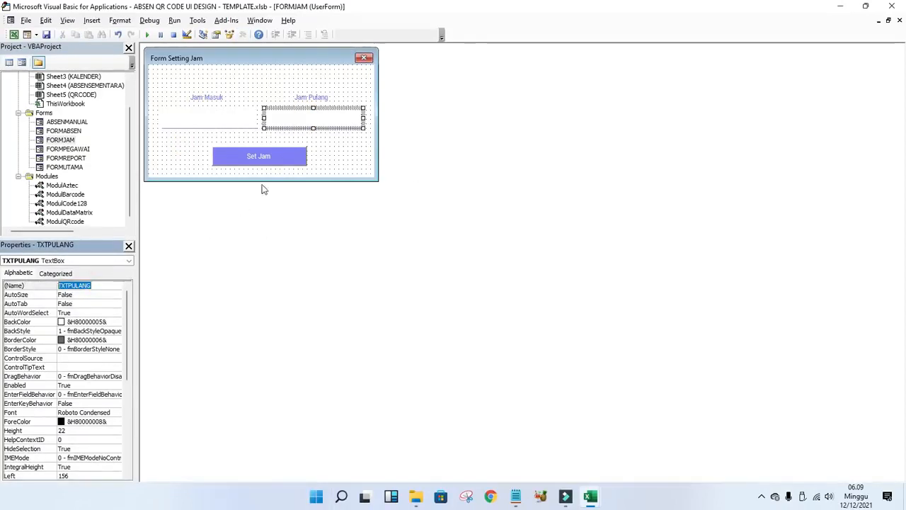
left_click(339, 150)
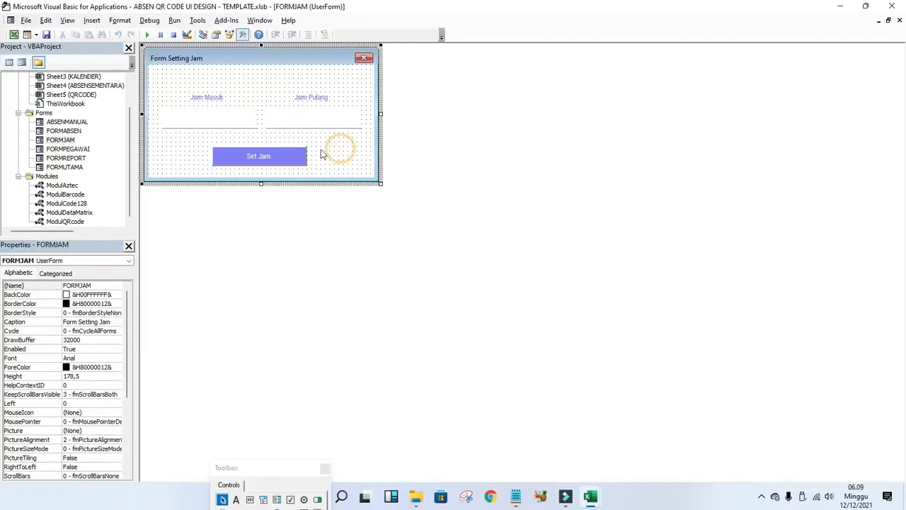
left_click(280, 157)
double_click(98, 285)
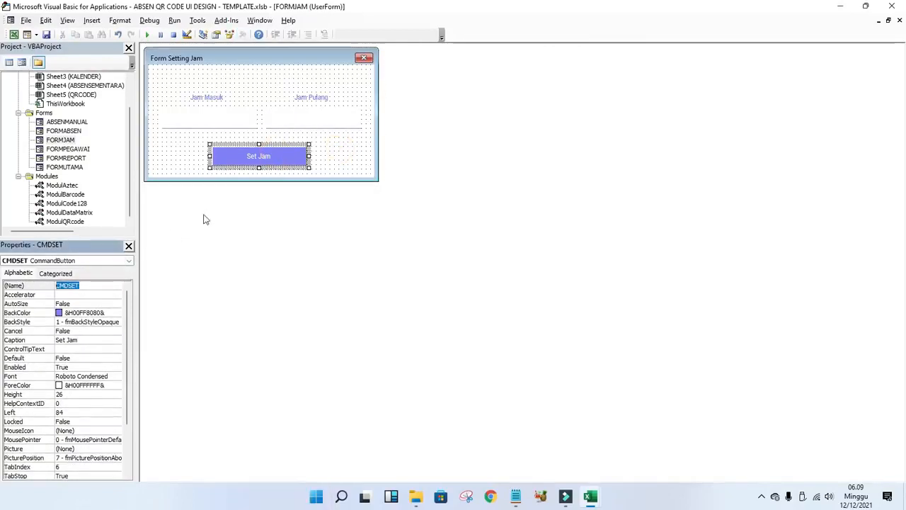
left_click(192, 159)
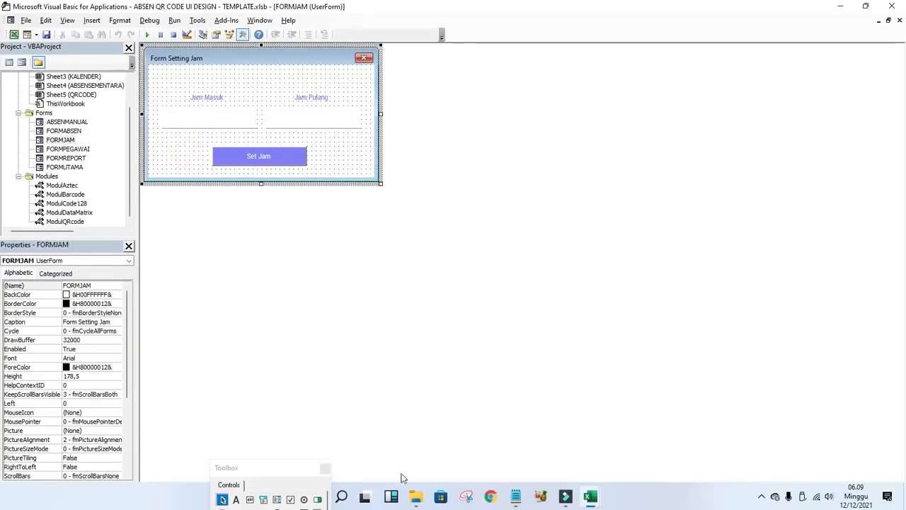
- Open the CODING FORM JAM text file and copy its VBA code from Option Explicit to End Sub
left_click(415, 497)
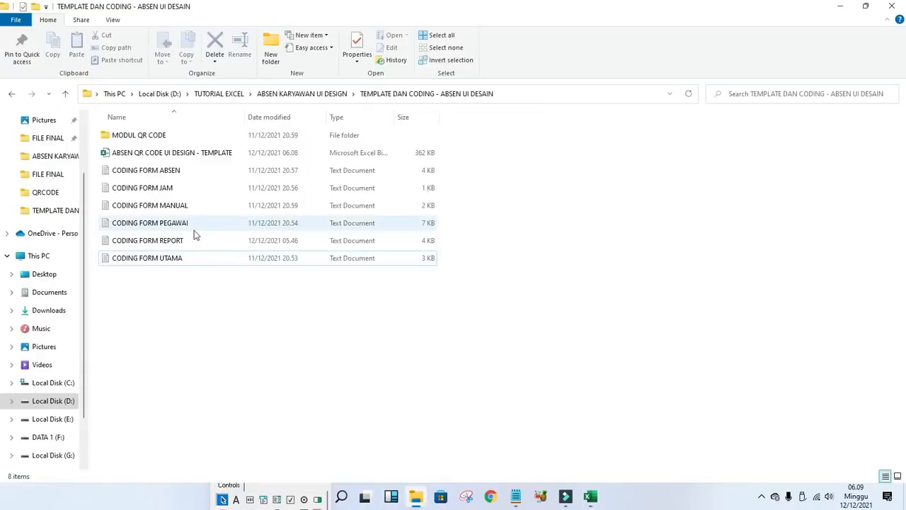
double_click(152, 187)
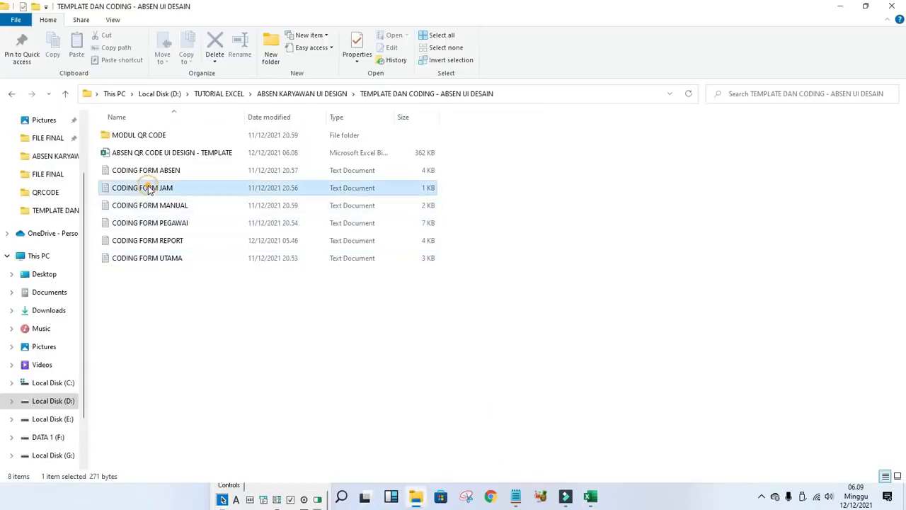
left_click_drag(62, 222, 100, 293)
right_click(109, 255)
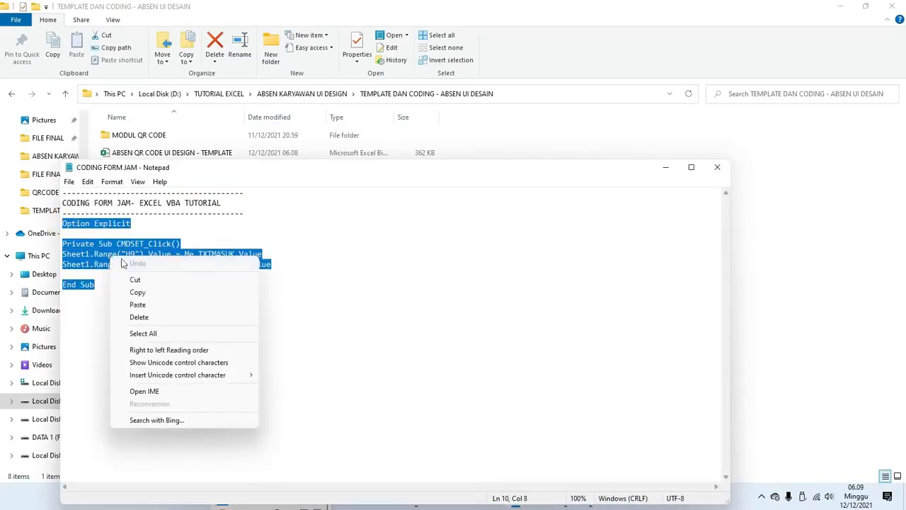
left_click(136, 293)
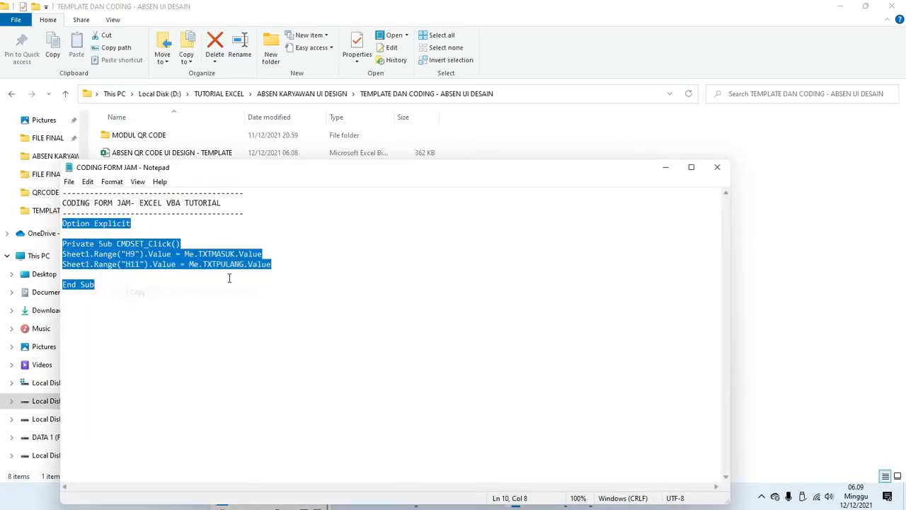
left_click(664, 169)
- Paste the copied code into the FORMJAM form's code module in the Visual Basic editor
mouse_move(591, 494)
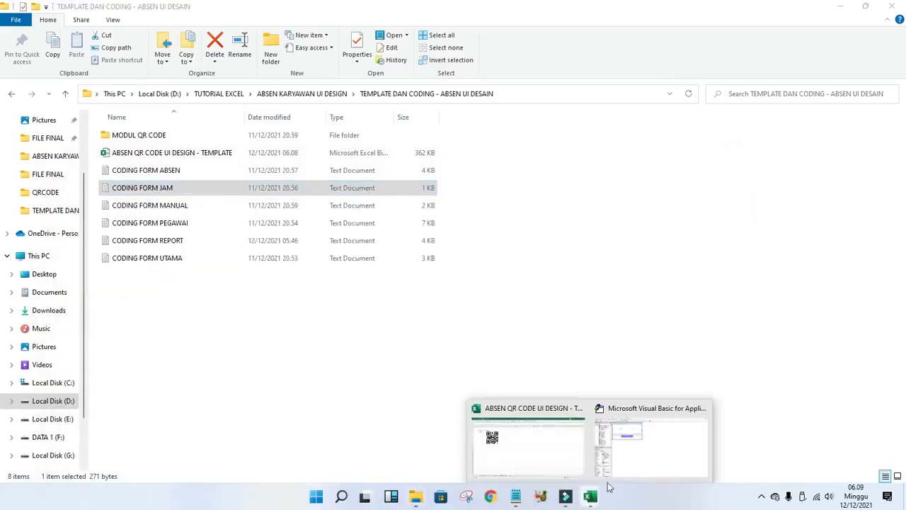
left_click(624, 464)
left_click(71, 142)
right_click(71, 143)
left_click(117, 146)
right_click(187, 71)
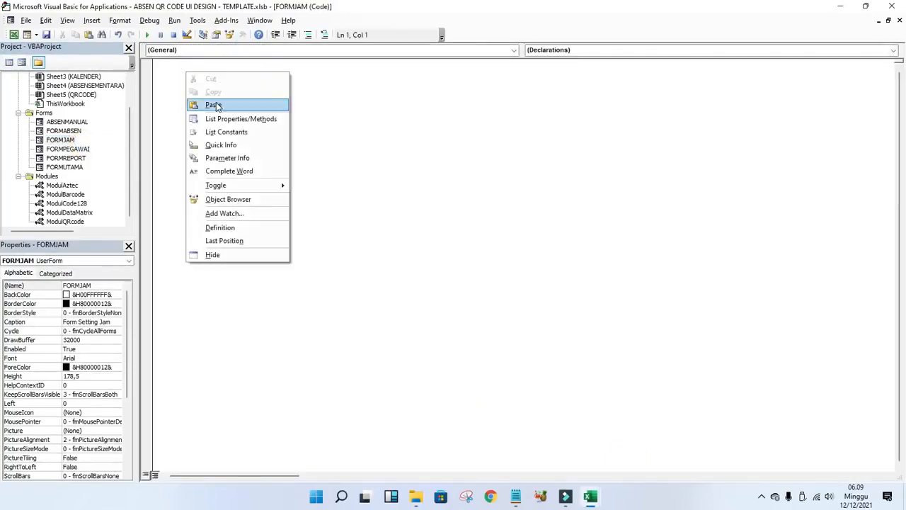
left_click(214, 105)
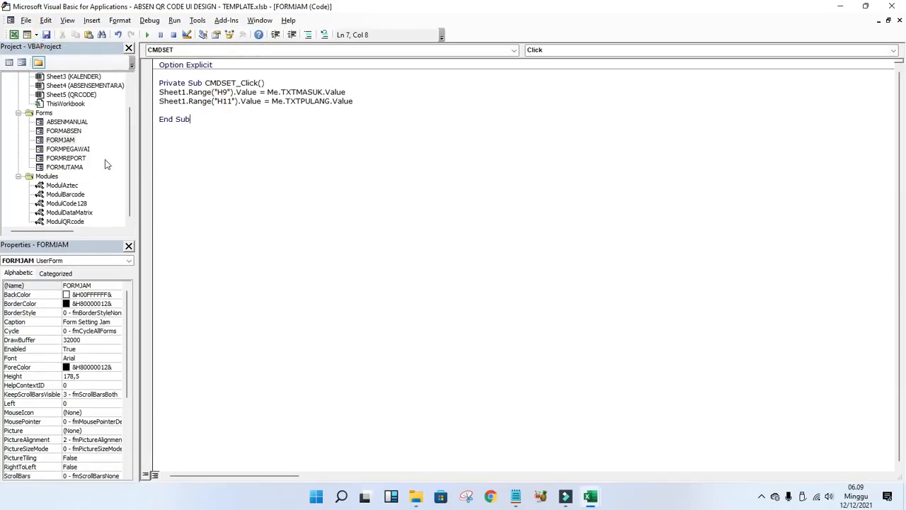
- Run FORMUTAMA, use Set Time to set Jam Masuk to 7:00 and Jam Pulang to 15:00, and close both forms
left_click(64, 167)
key("F5")
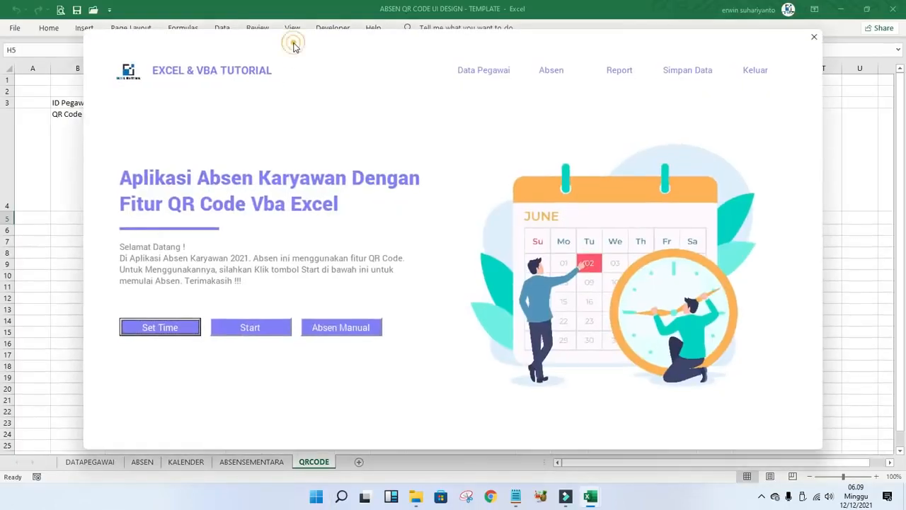
left_click(188, 345)
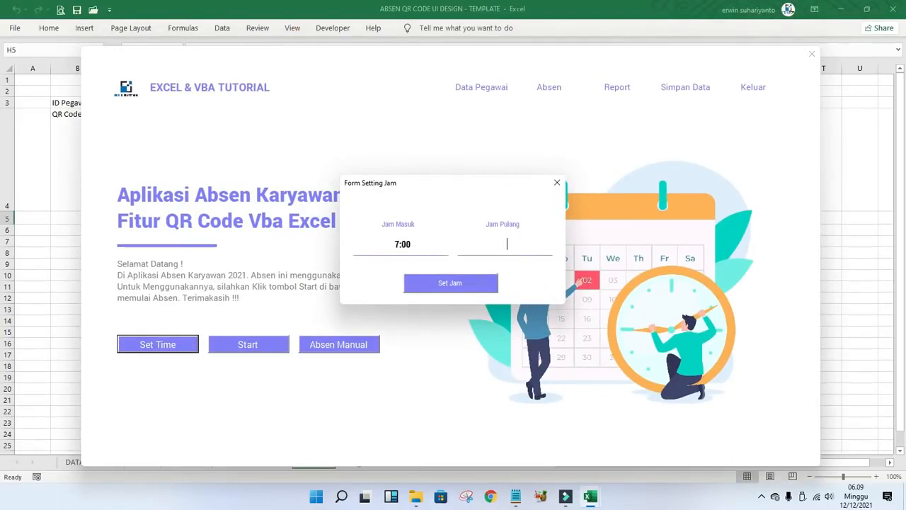
type("15:00")
left_click(453, 284)
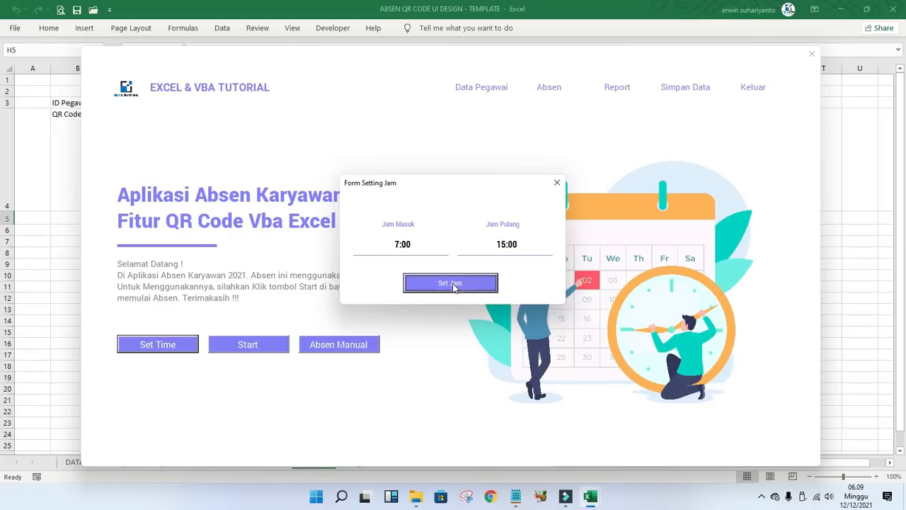
left_click(557, 183)
left_click(812, 53)
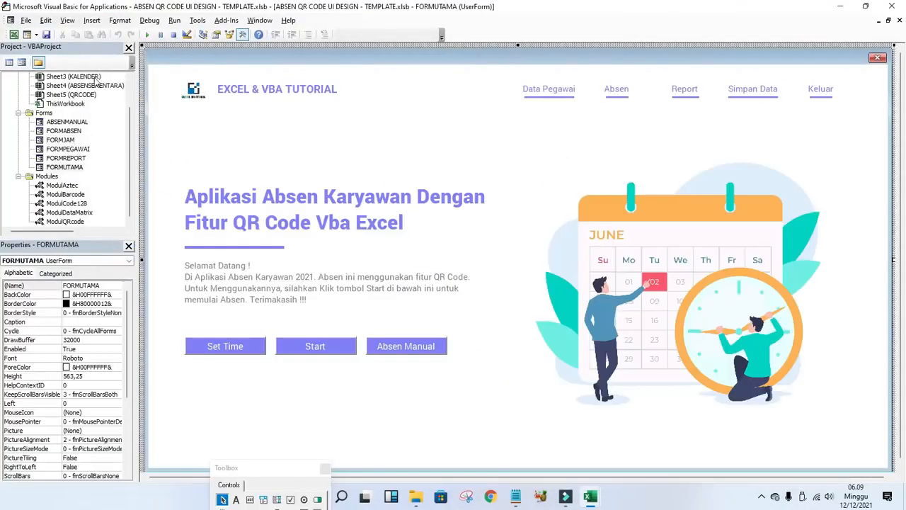
- Check the Jam Masuk and Jam Pulang cells on the DATAPEGAWAI sheet in Excel
left_click(14, 35)
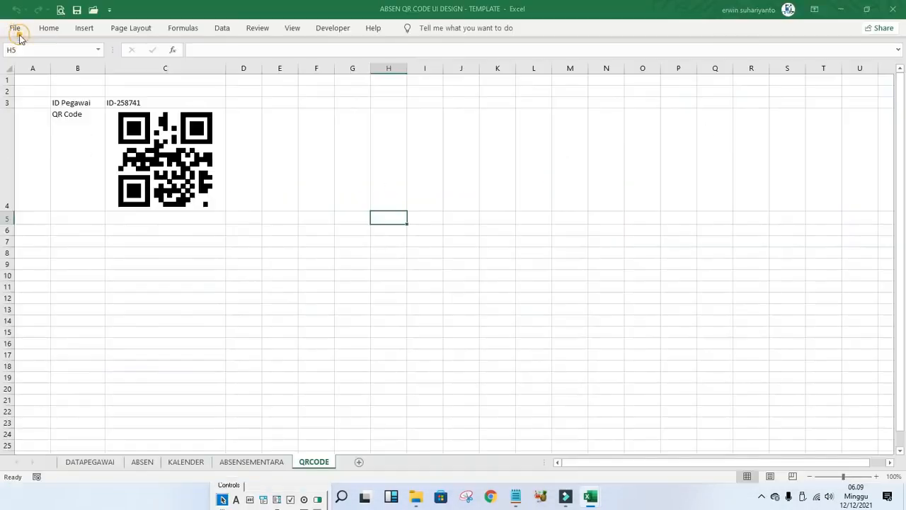
left_click(90, 462)
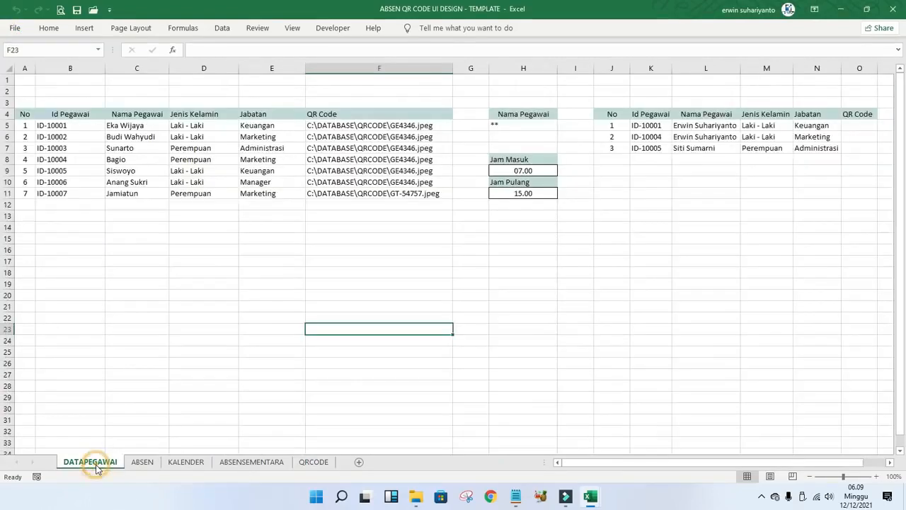
left_click(549, 295)
left_click(535, 171)
left_click(532, 192)
left_click(518, 258)
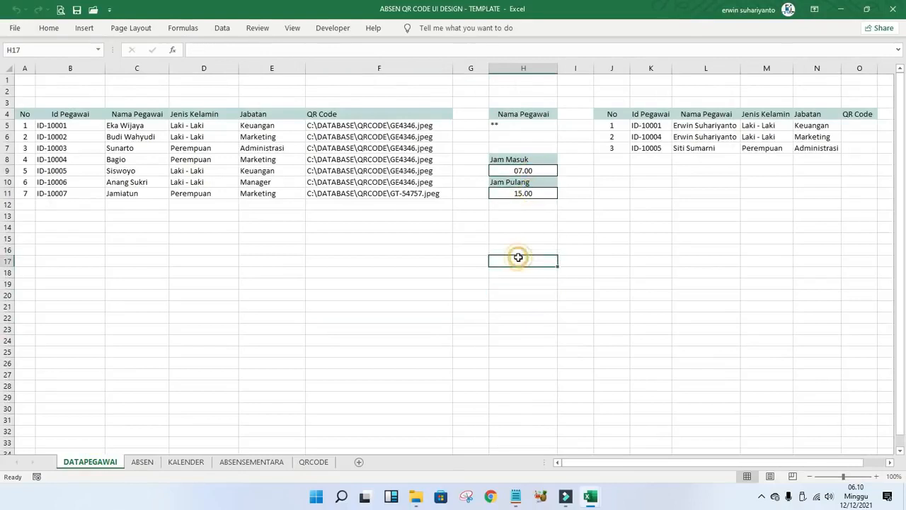
- Open the FORMPEGAWAI form in design view and check the Name property of the Id Pegawai and Nama Pegawai text boxes
mouse_move(592, 494)
left_click(637, 453)
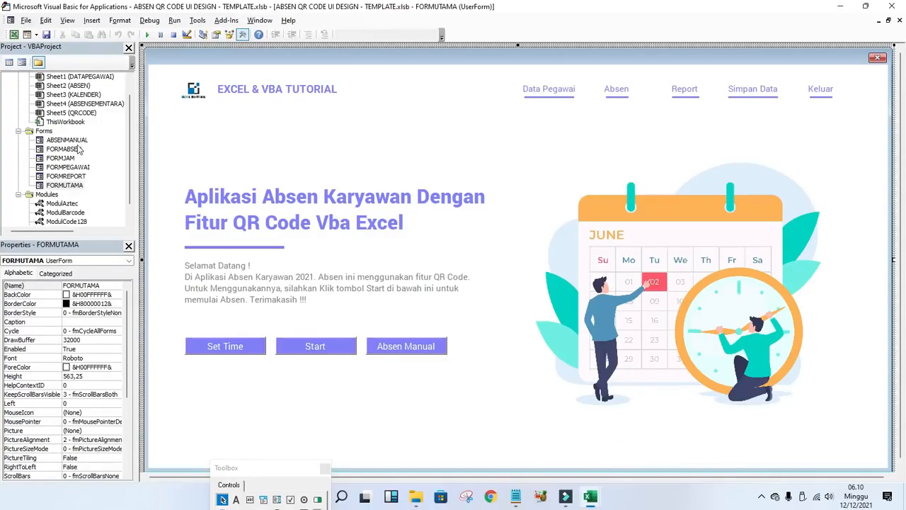
double_click(81, 170)
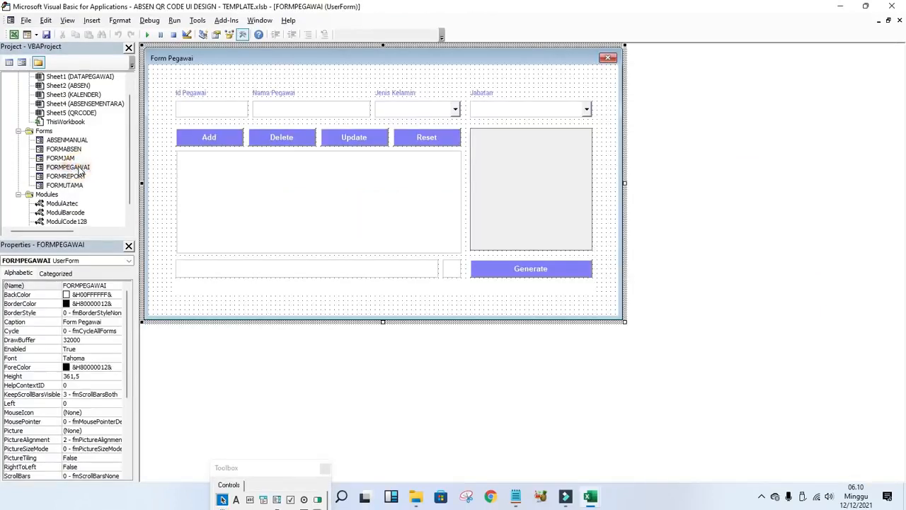
left_click(215, 117)
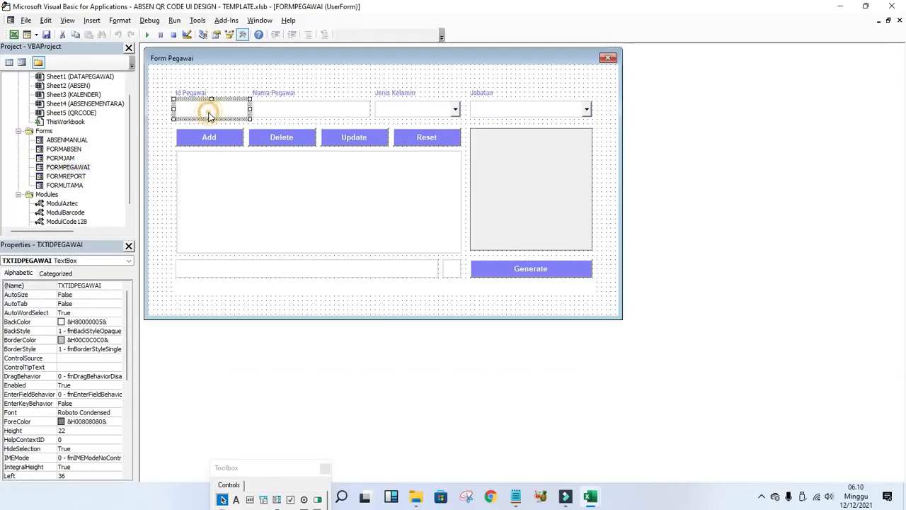
double_click(112, 286)
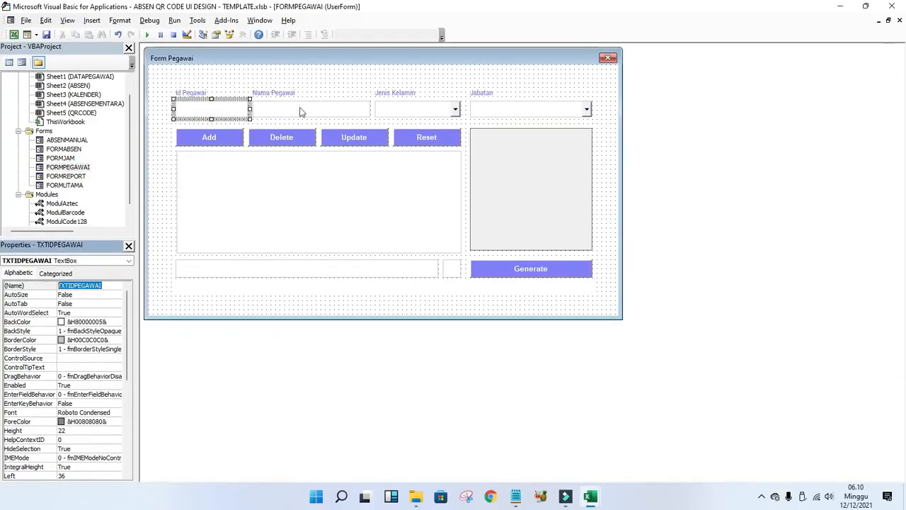
left_click(289, 108)
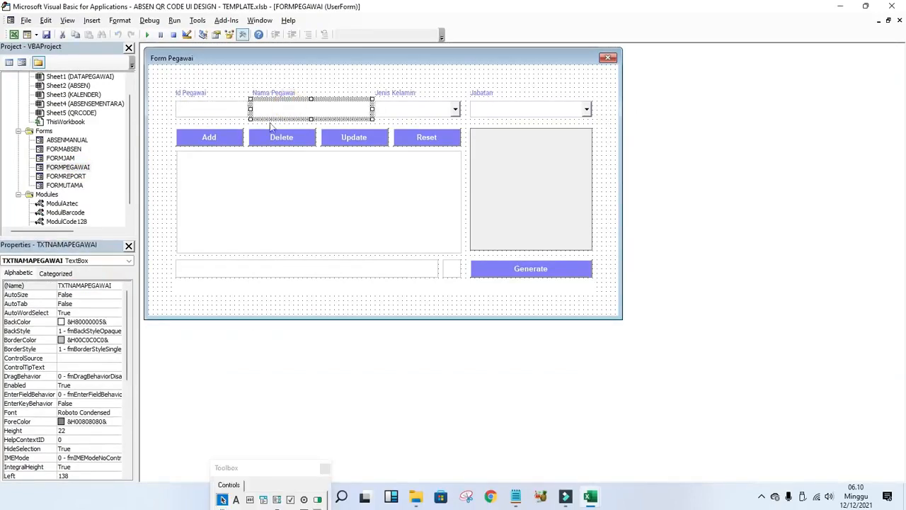
left_click(109, 285)
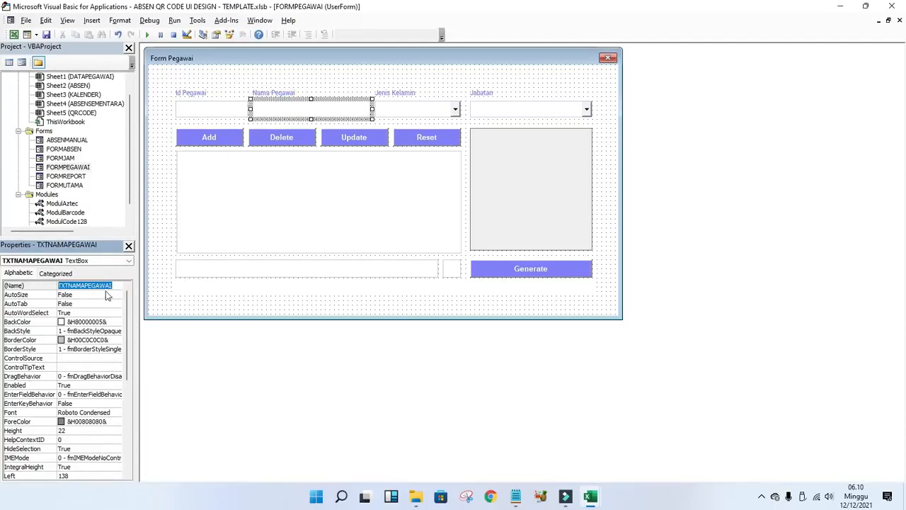
- Check the Name property of the Jenis Kelamin and Jabatan combo boxes on FORMPEGAWAI
left_click(407, 111)
left_click(120, 285)
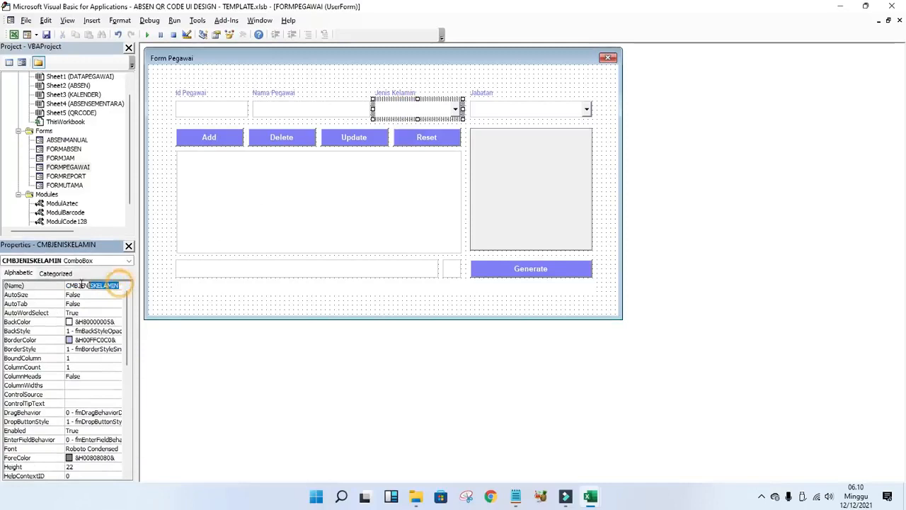
left_click(502, 110)
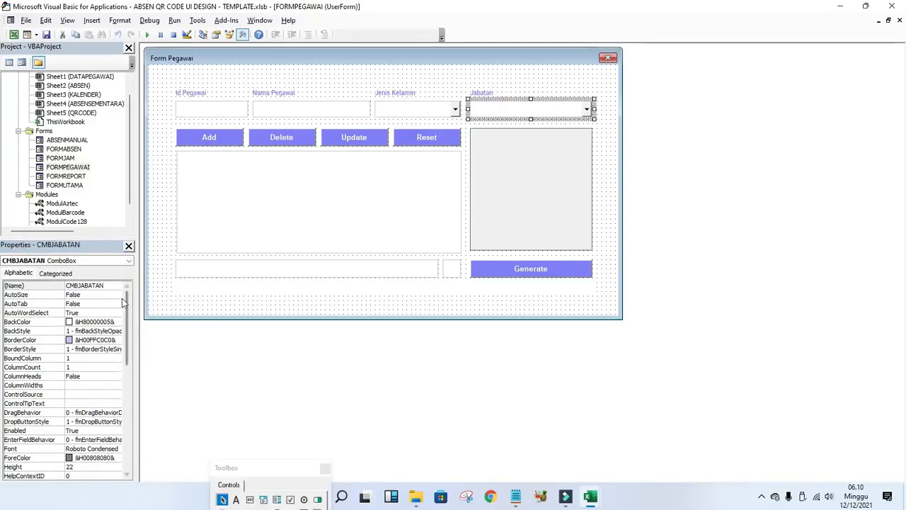
left_click_drag(106, 284, 66, 284)
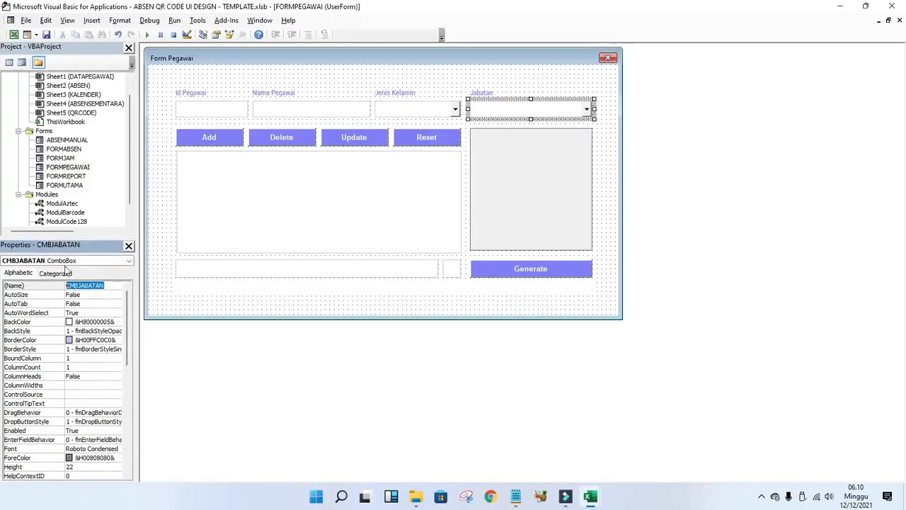
- Check the Name property of the Add, Delete, Update and Reset buttons and of the image box on FORMPEGAWAI
left_click(226, 141)
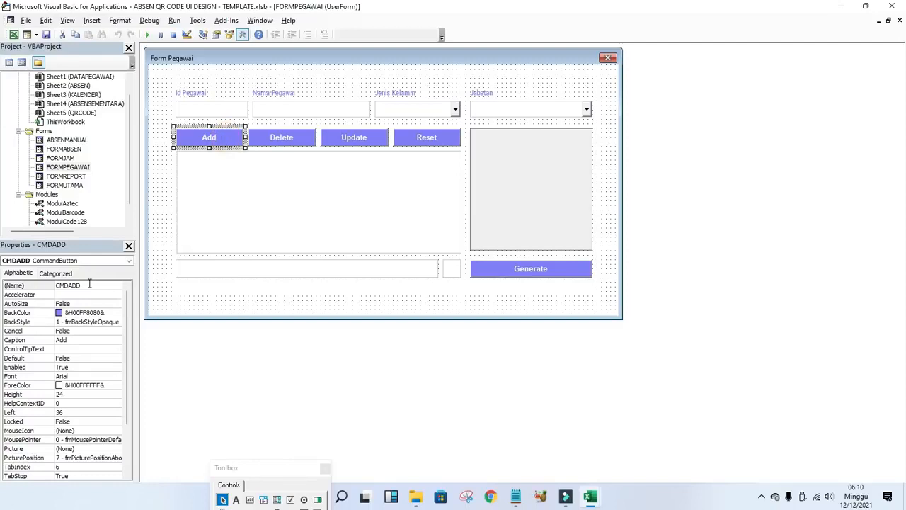
left_click(14, 287)
left_click(291, 140)
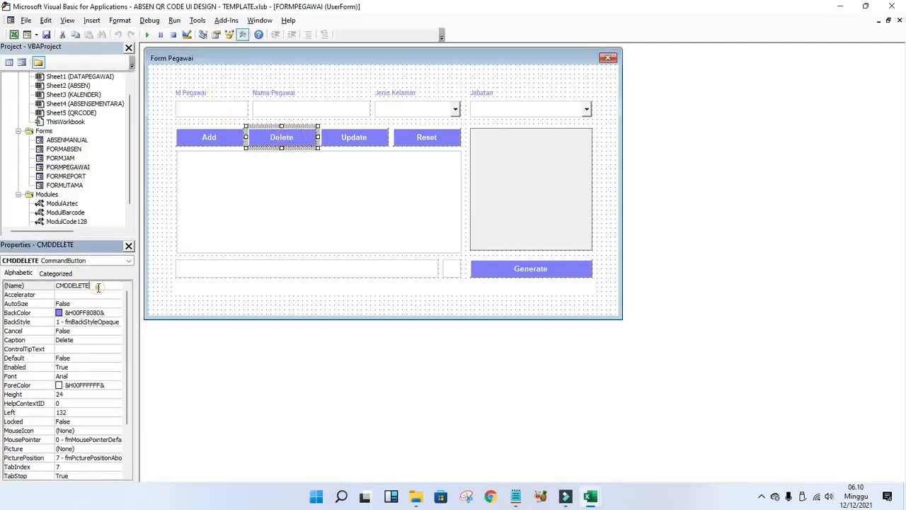
left_click(40, 287)
left_click(361, 141)
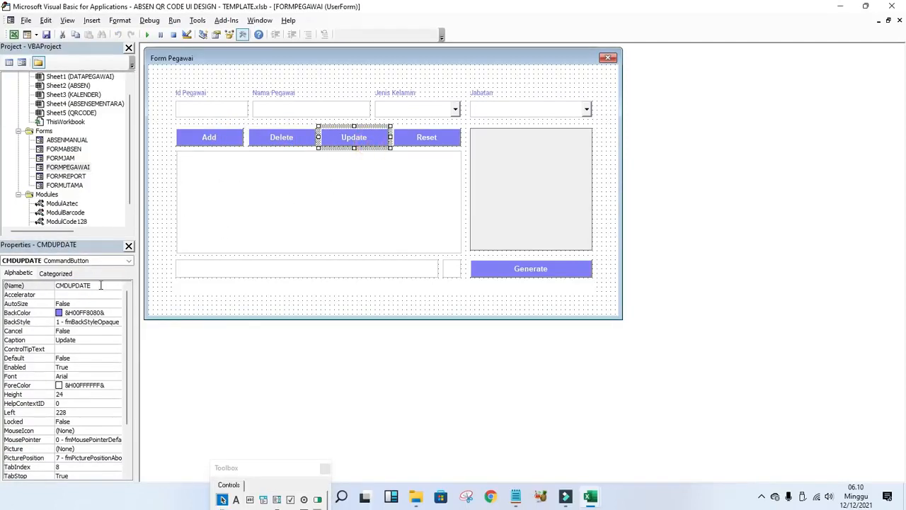
left_click(21, 286)
left_click(419, 145)
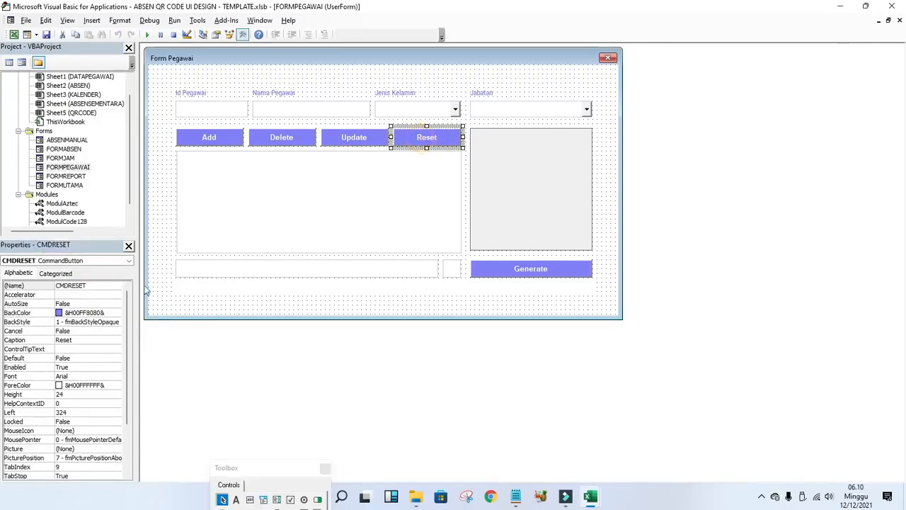
left_click(64, 283)
left_click(518, 181)
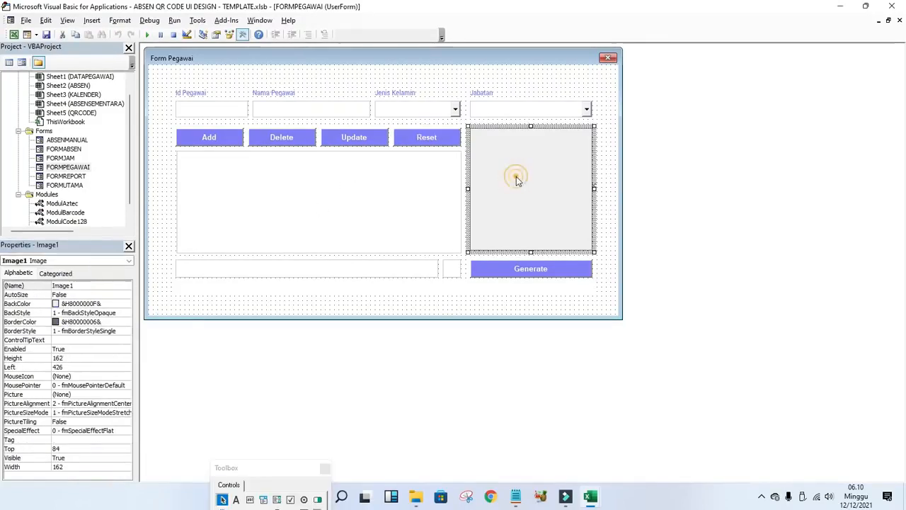
left_click(70, 285)
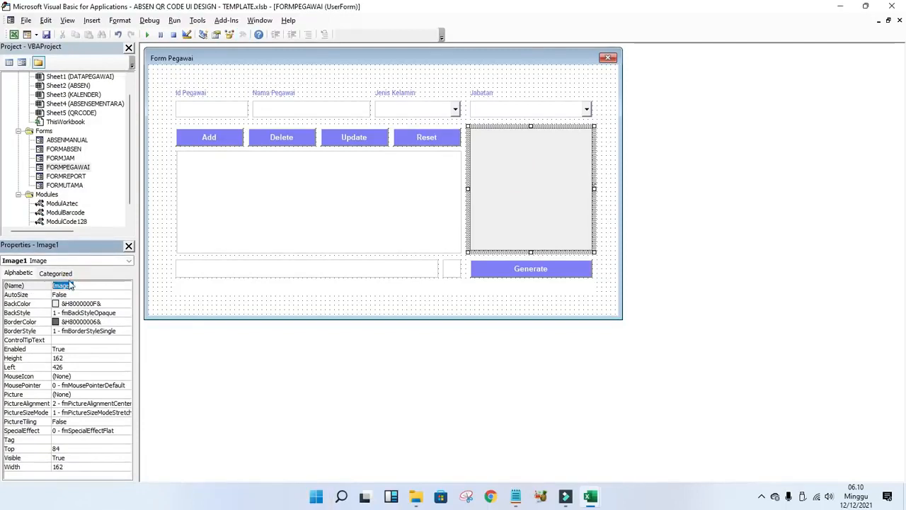
- Check the list box's Name, ColumnCount, ColumnHeads and ColumnWidths properties, and the Name of the wide text box beneath it
left_click(367, 210)
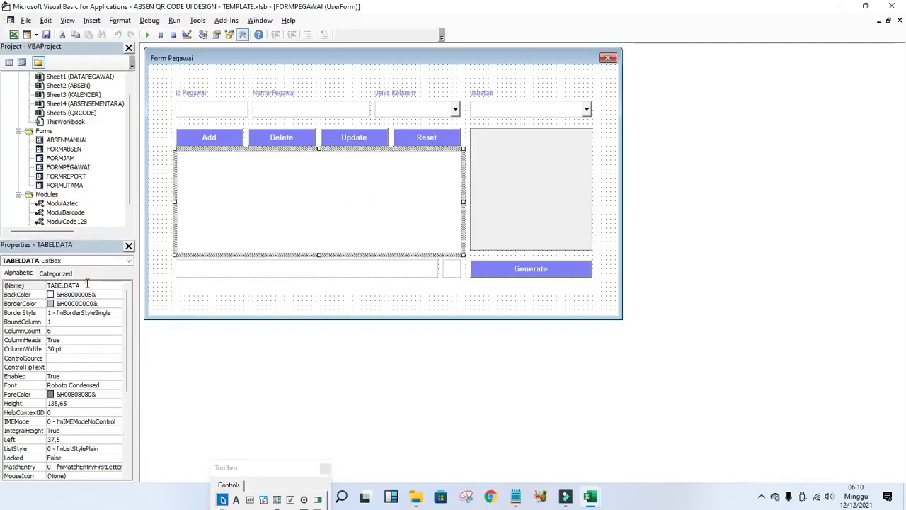
left_click(80, 285)
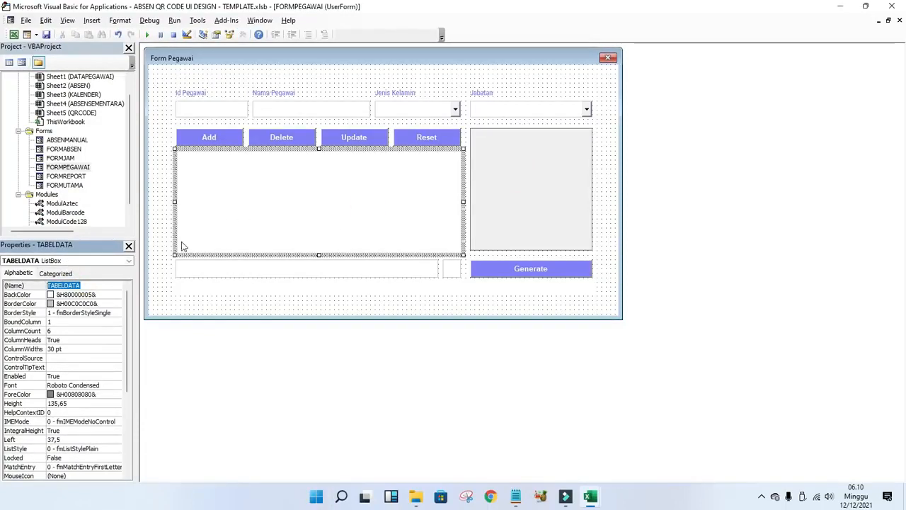
left_click(52, 331)
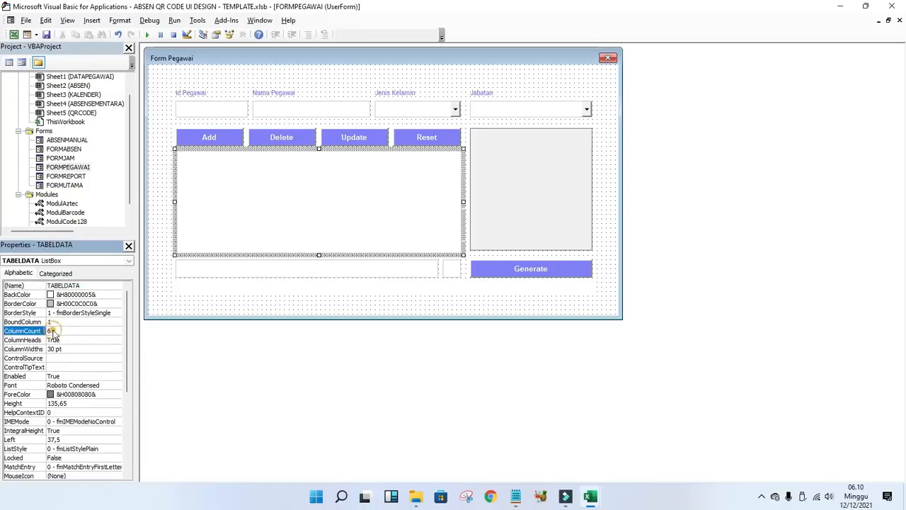
left_click(61, 341)
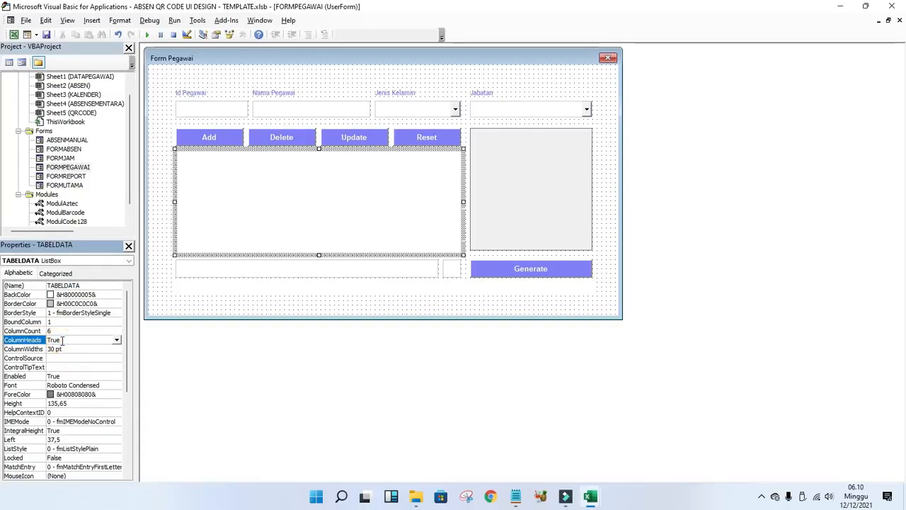
left_click(68, 349)
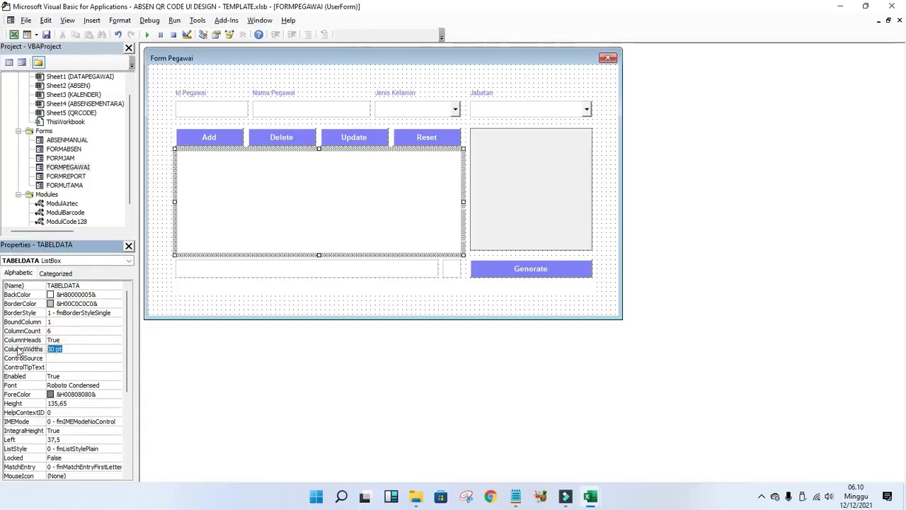
left_click(364, 272)
left_click_drag(94, 286, 56, 286)
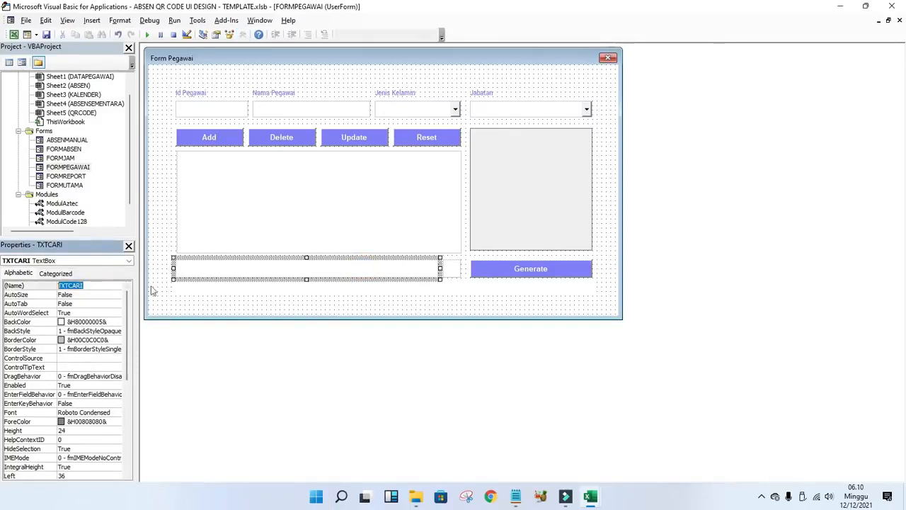
- Check the Name property of the small text box, the Generate button and the blank label beneath them on FORMPEGAWAI
left_click(458, 274)
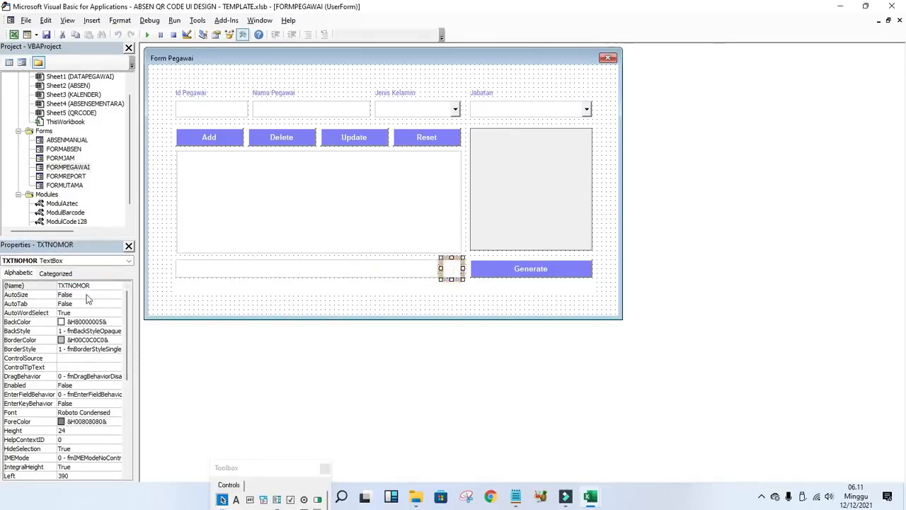
left_click(531, 275)
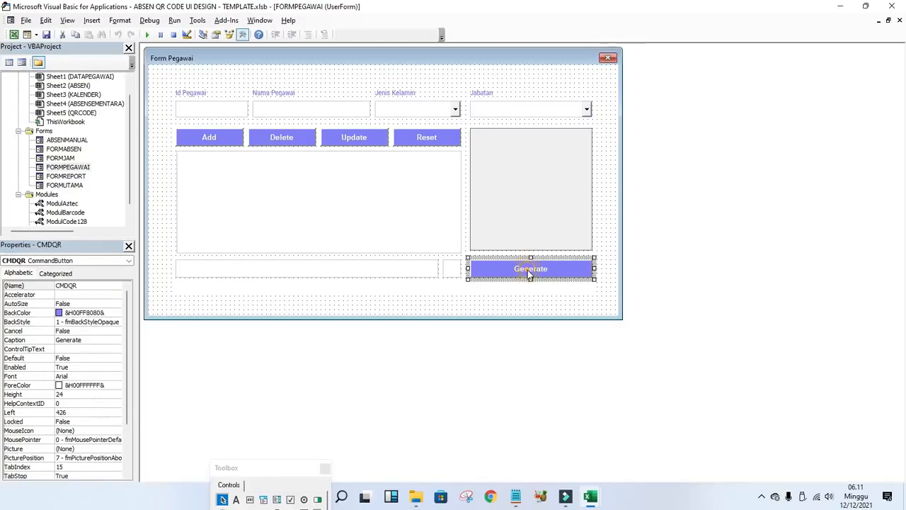
left_click_drag(84, 285, 45, 286)
left_click(325, 290)
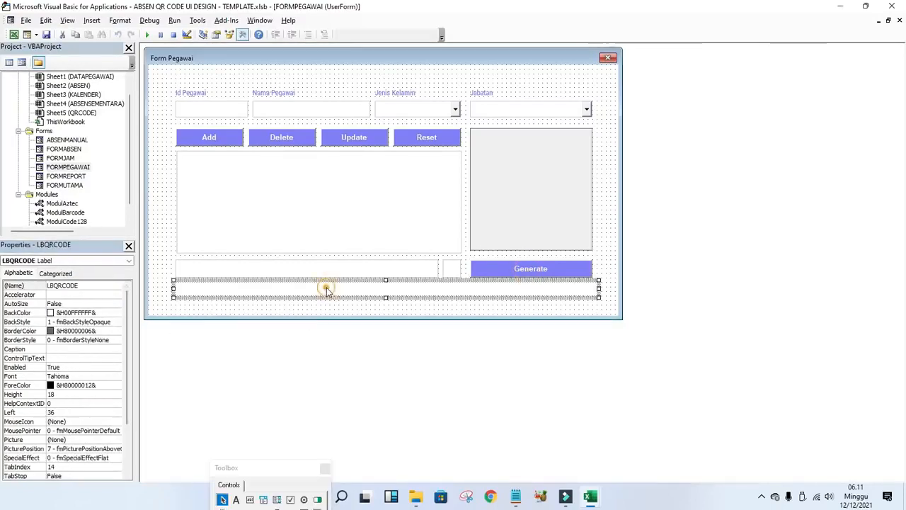
left_click_drag(97, 286, 7, 284)
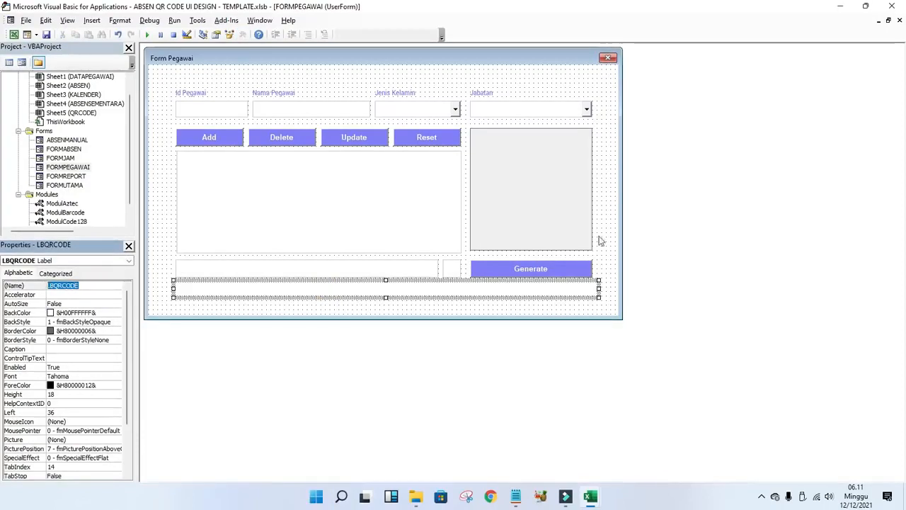
left_click(606, 180)
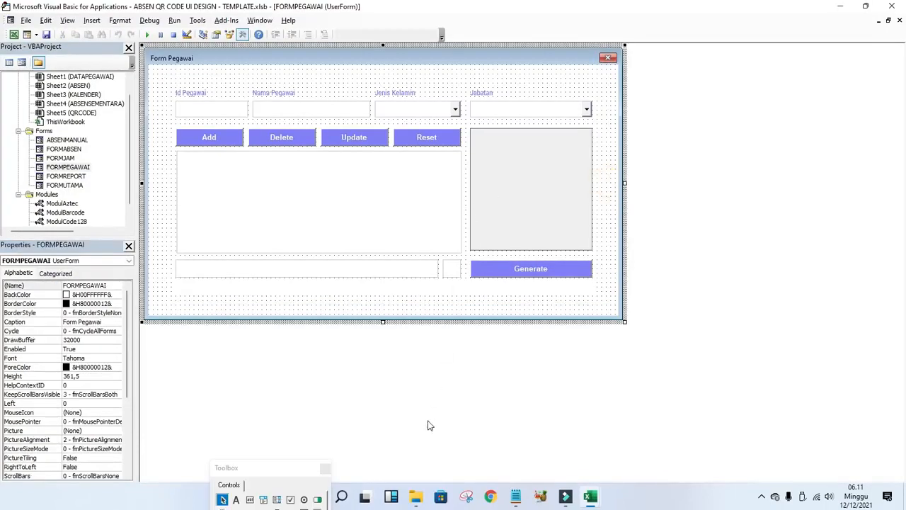
- Open the CODING FORM PEGAWAI text file from the template folder and copy all its code from Option Explicit to the end
left_click(417, 495)
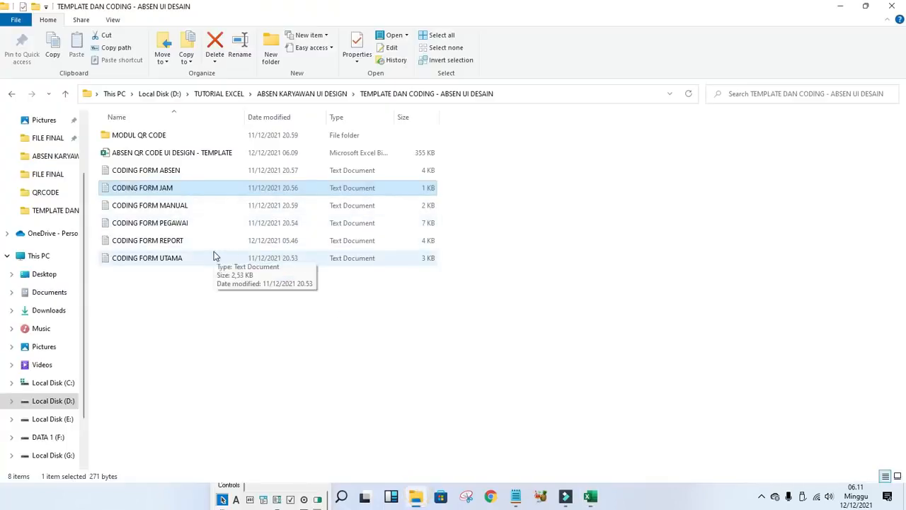
double_click(176, 223)
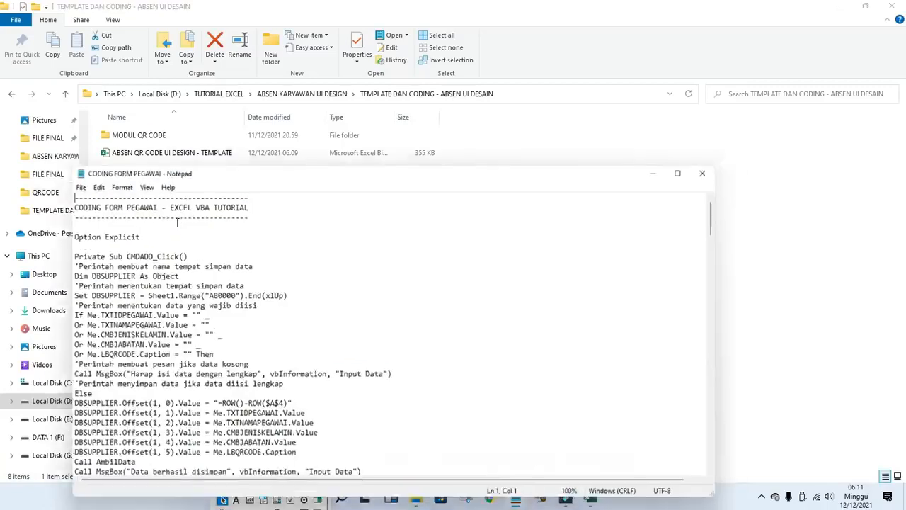
double_click(221, 173)
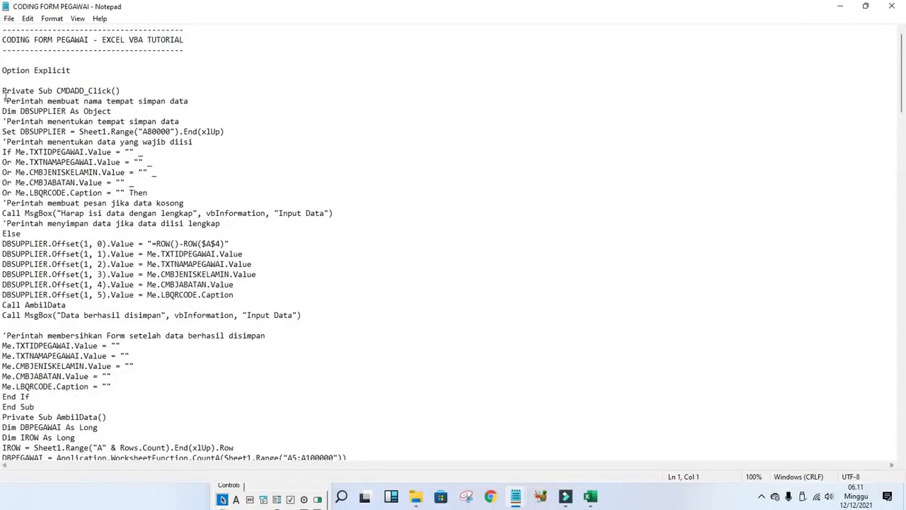
left_click_drag(3, 70, 82, 506)
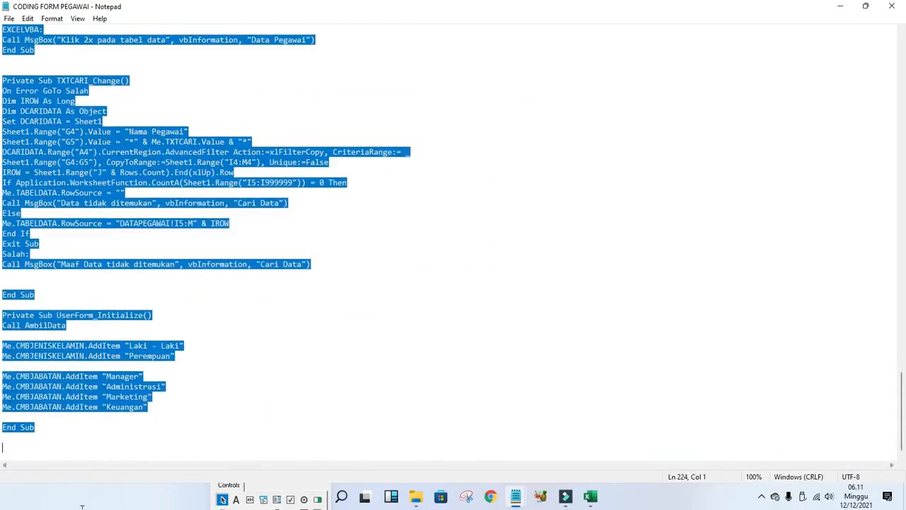
right_click(55, 162)
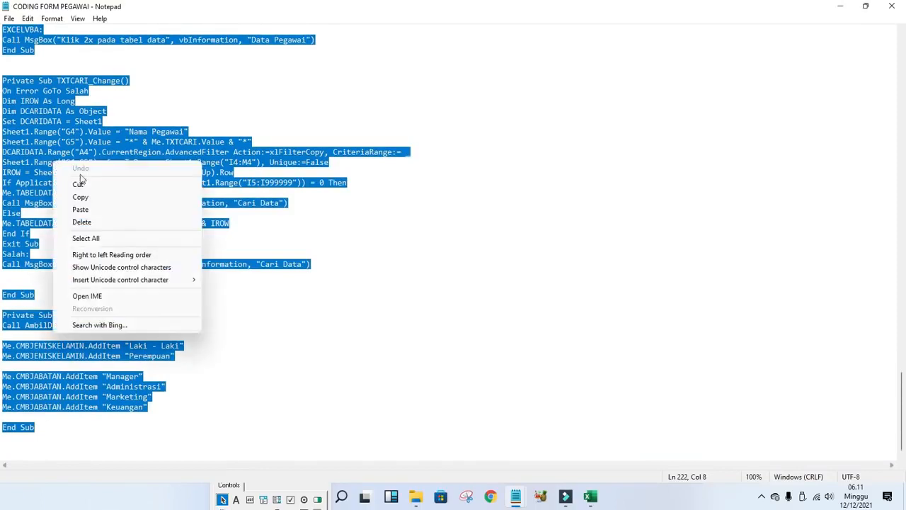
left_click(79, 194)
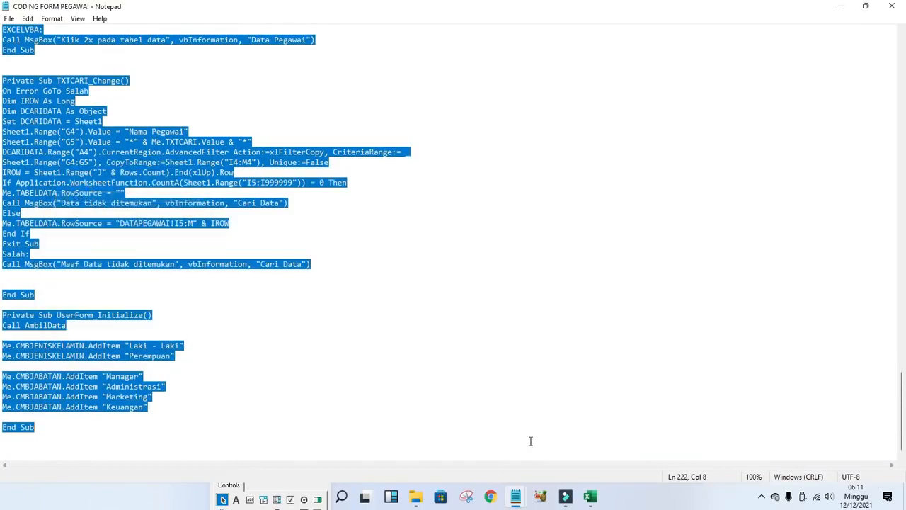
- Switch back to the Visual Basic editor and paste the copied code into the code module of FORMPEGAWAI
mouse_move(590, 495)
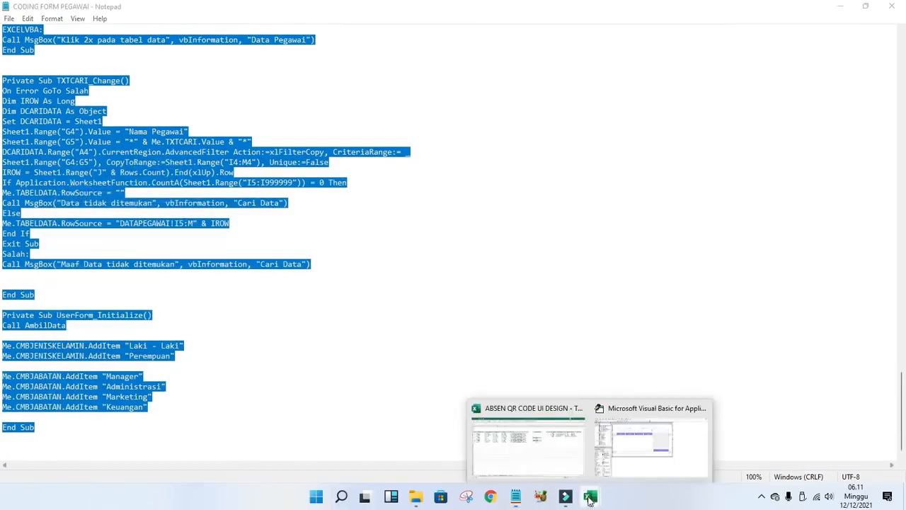
left_click(624, 457)
right_click(85, 175)
right_click(82, 170)
left_click(103, 177)
right_click(182, 96)
left_click(208, 128)
scroll(206, 128, "up", 20)
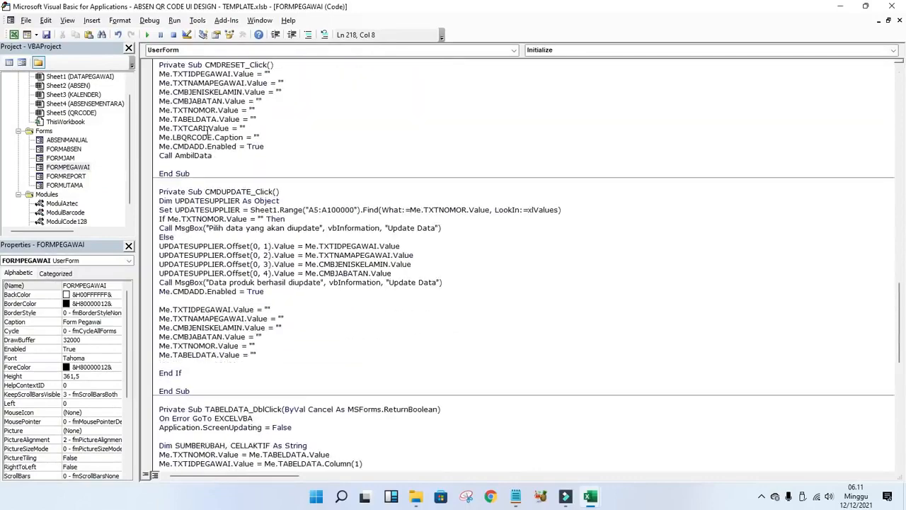